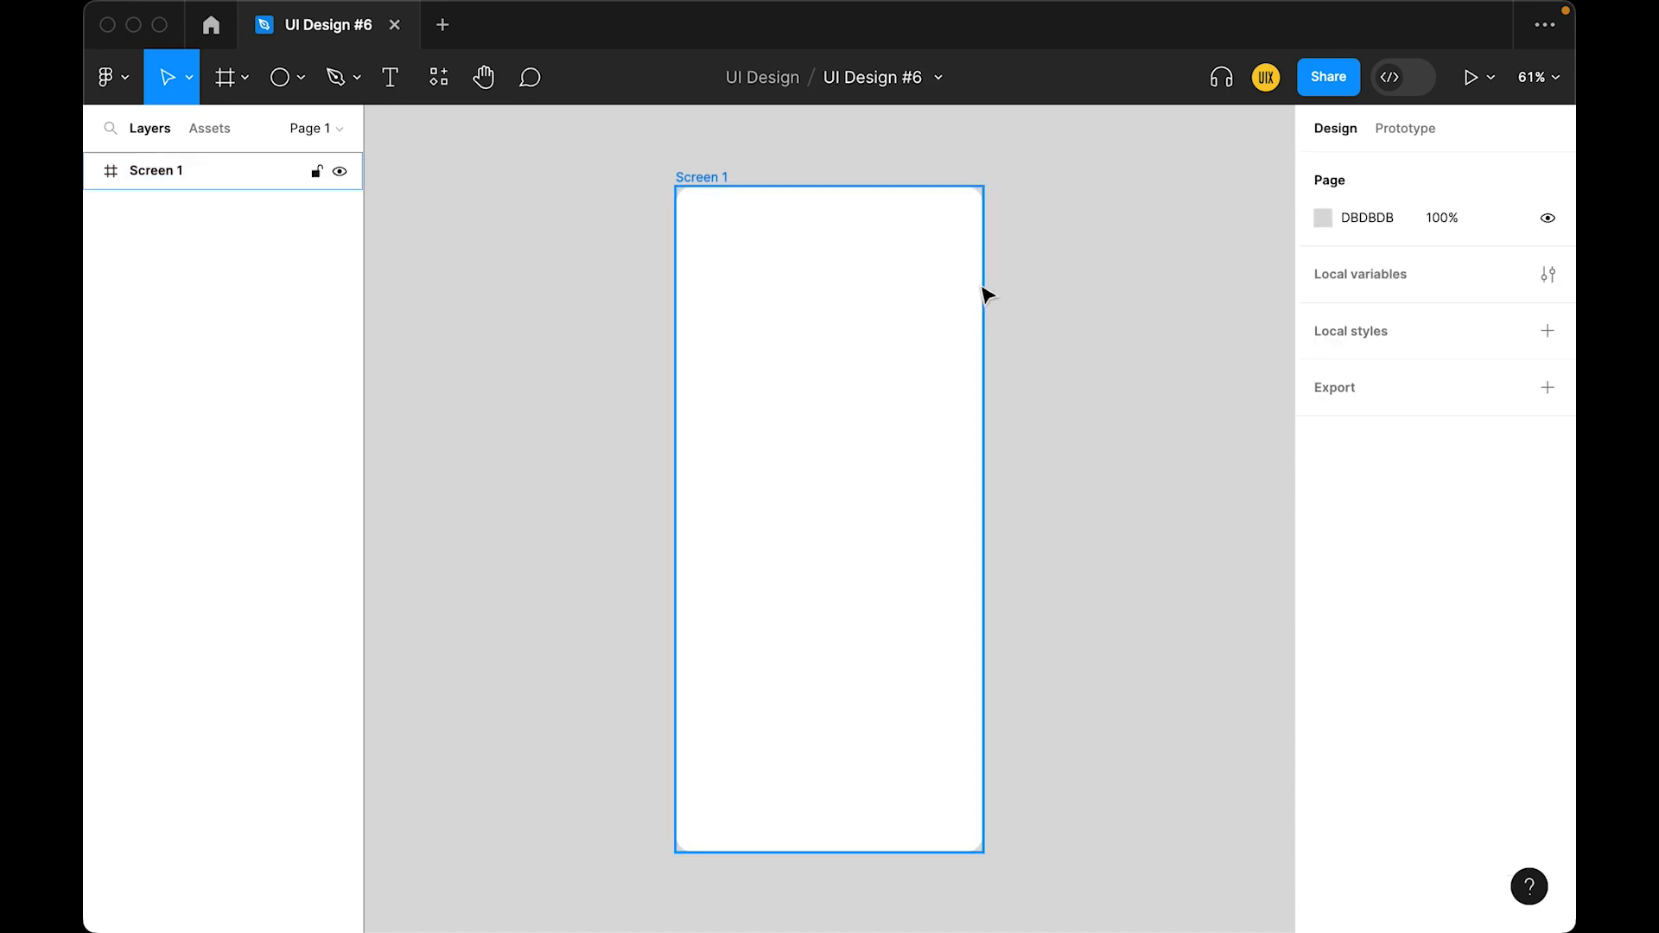
Add a rectangle to the Screen 1 frame and set its size to 312 by 472
left_click(301, 79)
left_click(259, 134)
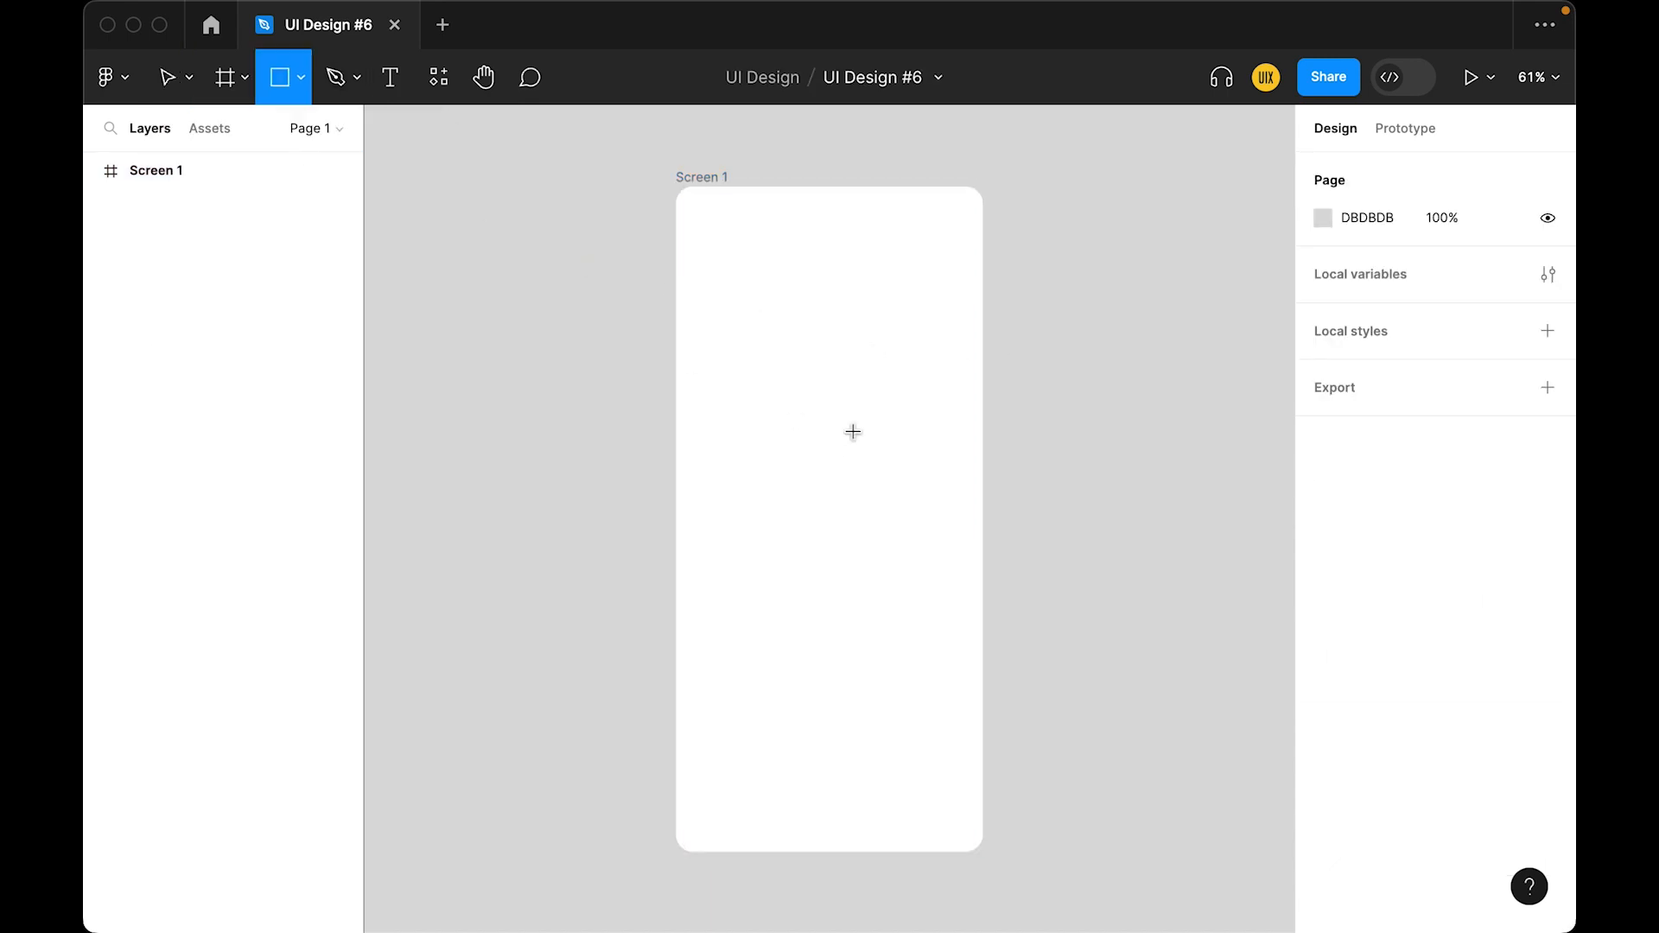
left_click(810, 356)
left_click_drag(833, 382, 838, 396)
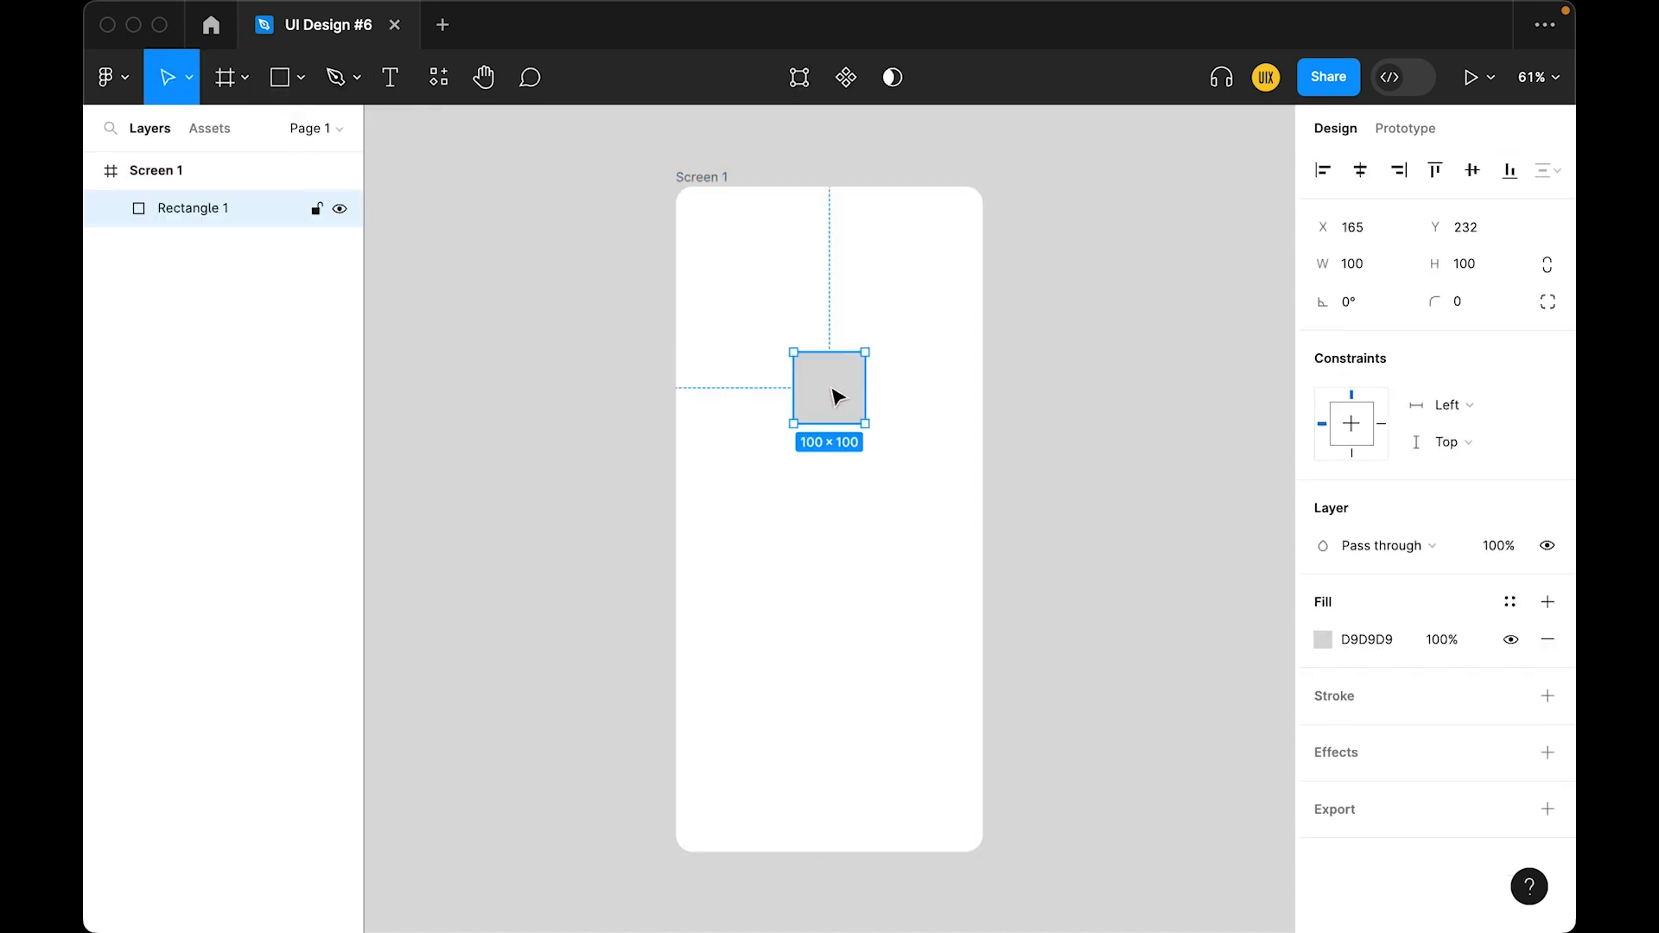
left_click(1381, 262)
type("312")
key("Tab")
type("472")
key("Return")
Centre the rectangle horizontally in the frame at Y 140 and round its corners with a radius of 32
left_click(1360, 170)
left_click_drag(870, 492, 867, 436)
type("32")
key("Return")
left_click(1128, 464)
Add a circle below the rectangle and set its diameter to 64 with proportions locked
left_click(302, 79)
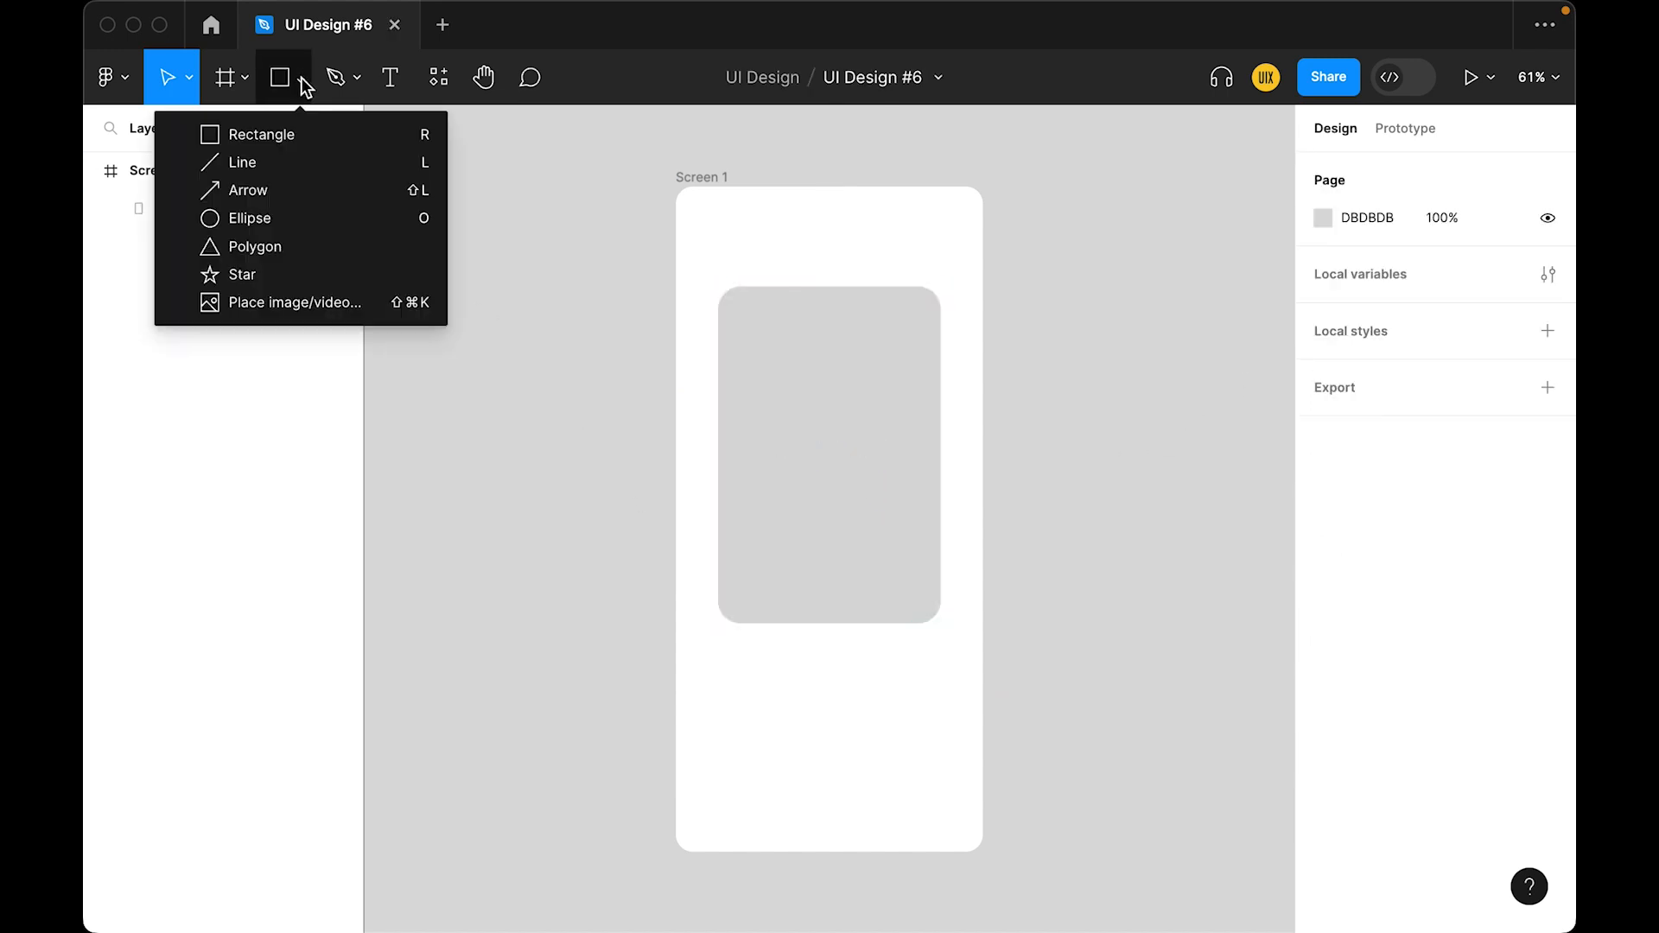
left_click(278, 216)
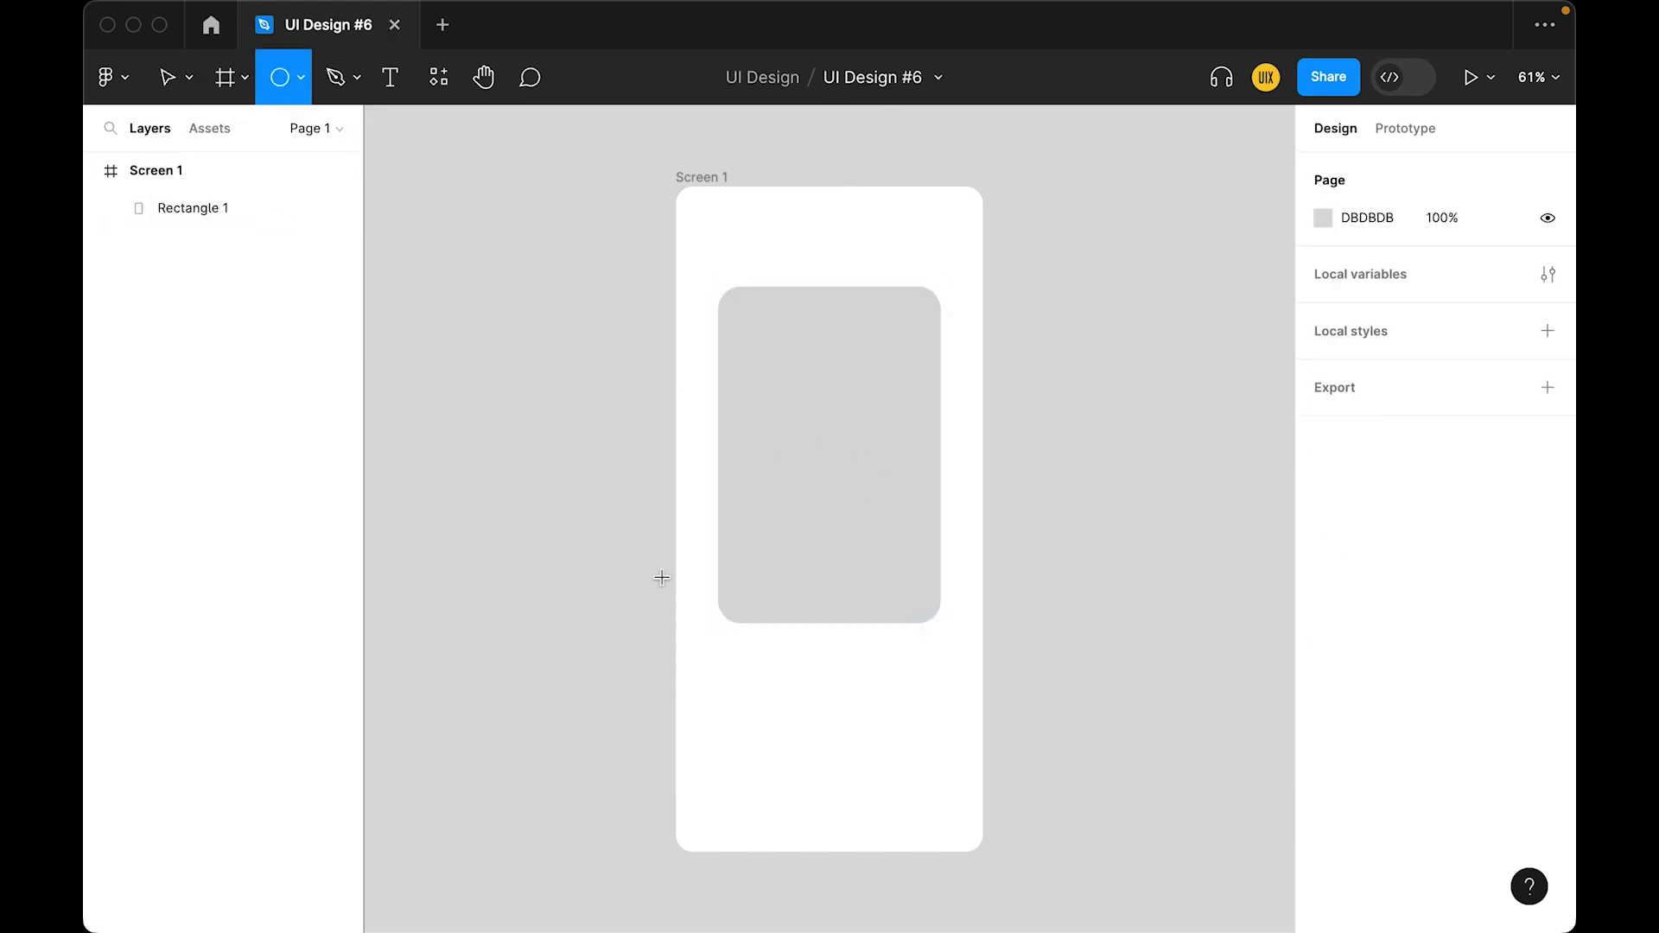
left_click(828, 682)
left_click(1538, 270)
type("64")
key("Return")
Fill the circle with white (FFFFFF) and move it onto the lower centre of the rectangle at X 183, Y 492
left_click(1321, 639)
left_click(1023, 387)
left_click(1018, 334)
left_click(1271, 261)
left_click_drag(822, 677, 840, 568)
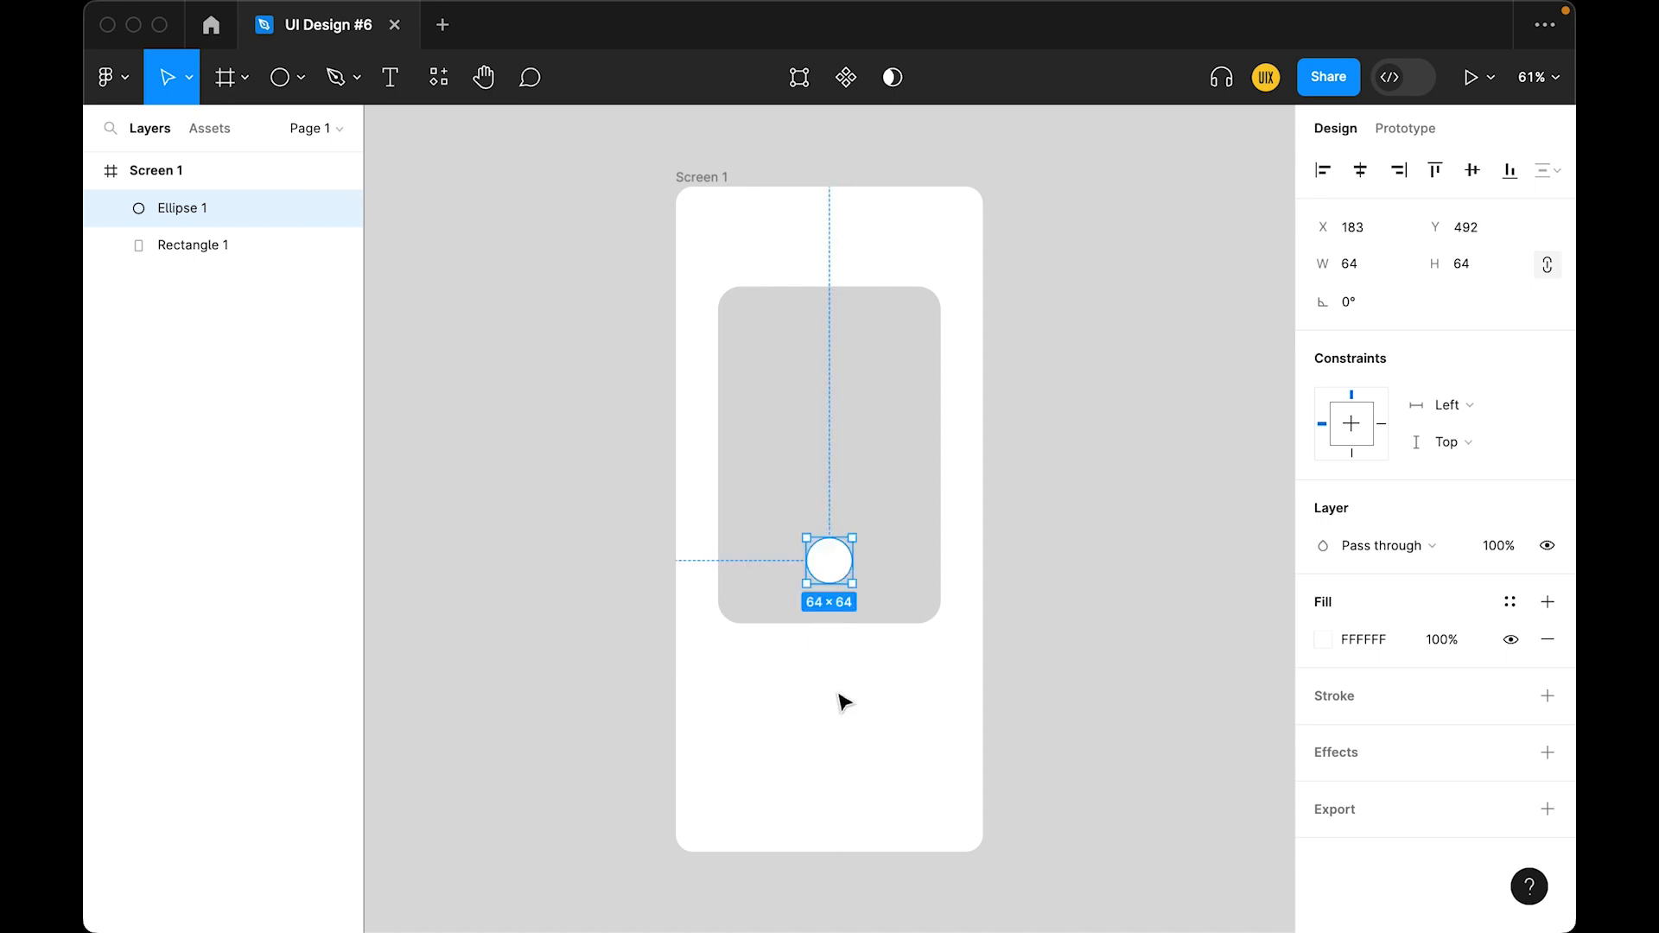
left_click(839, 695)
Draw a horizontal line inside the white circle, set its width to 24 and centre it on the circle
key("plus")
key("plus")
scroll(841, 708, "down", 2)
left_click(852, 518)
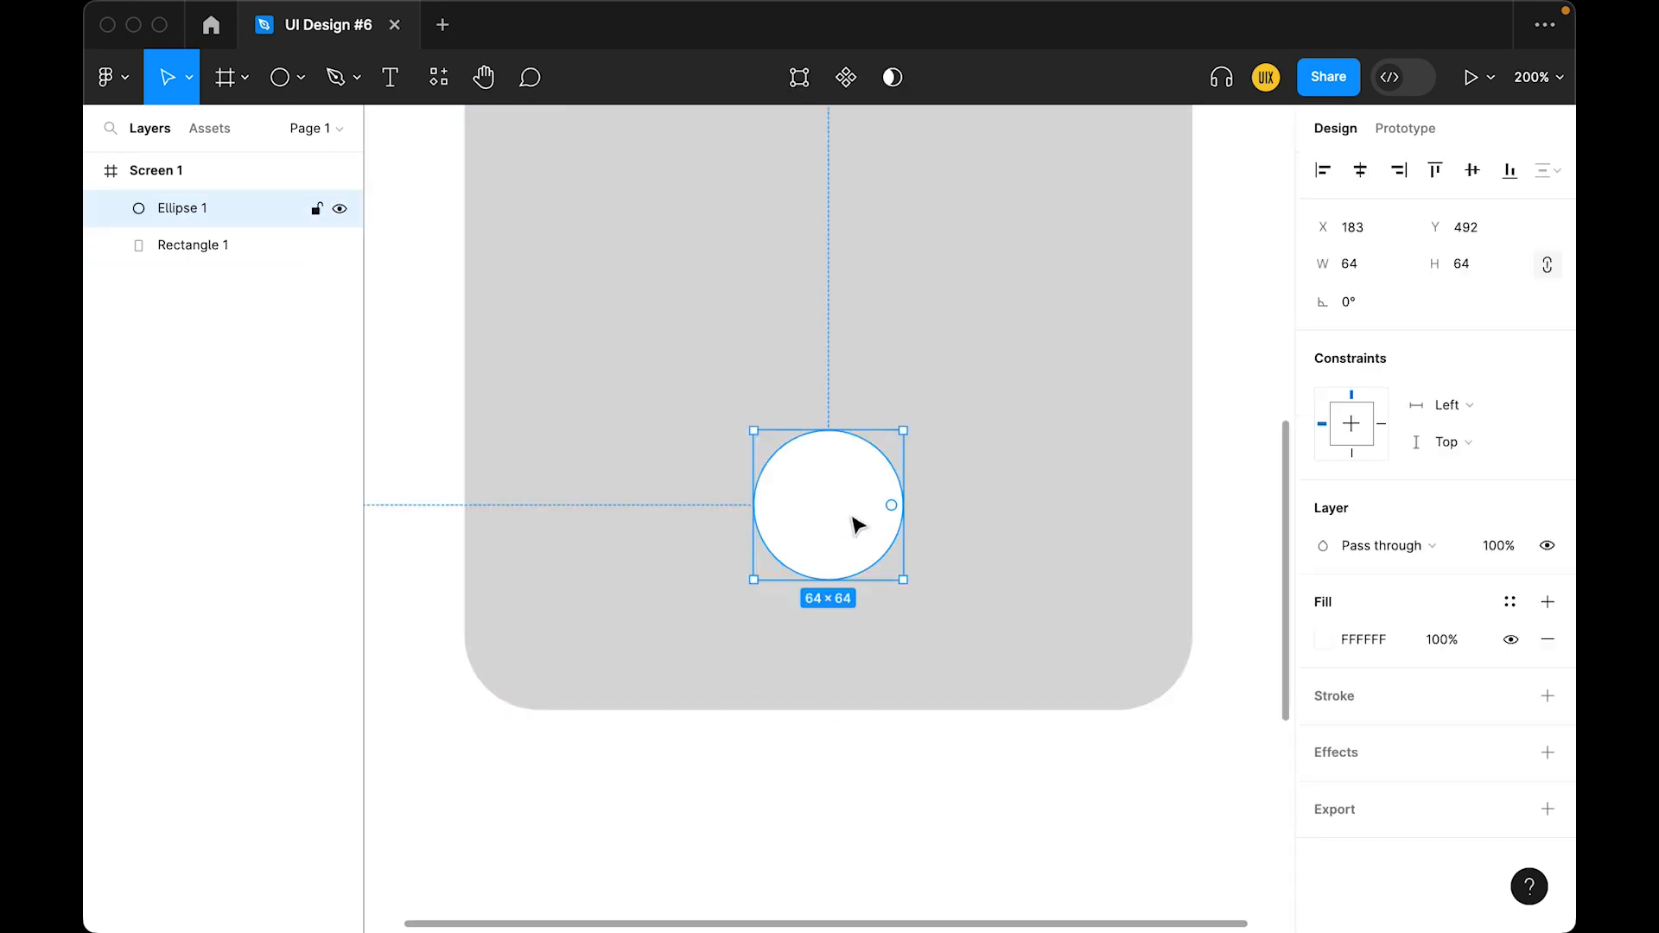
left_click(300, 77)
left_click(278, 167)
left_click_drag(786, 500, 881, 517)
left_click(1371, 269)
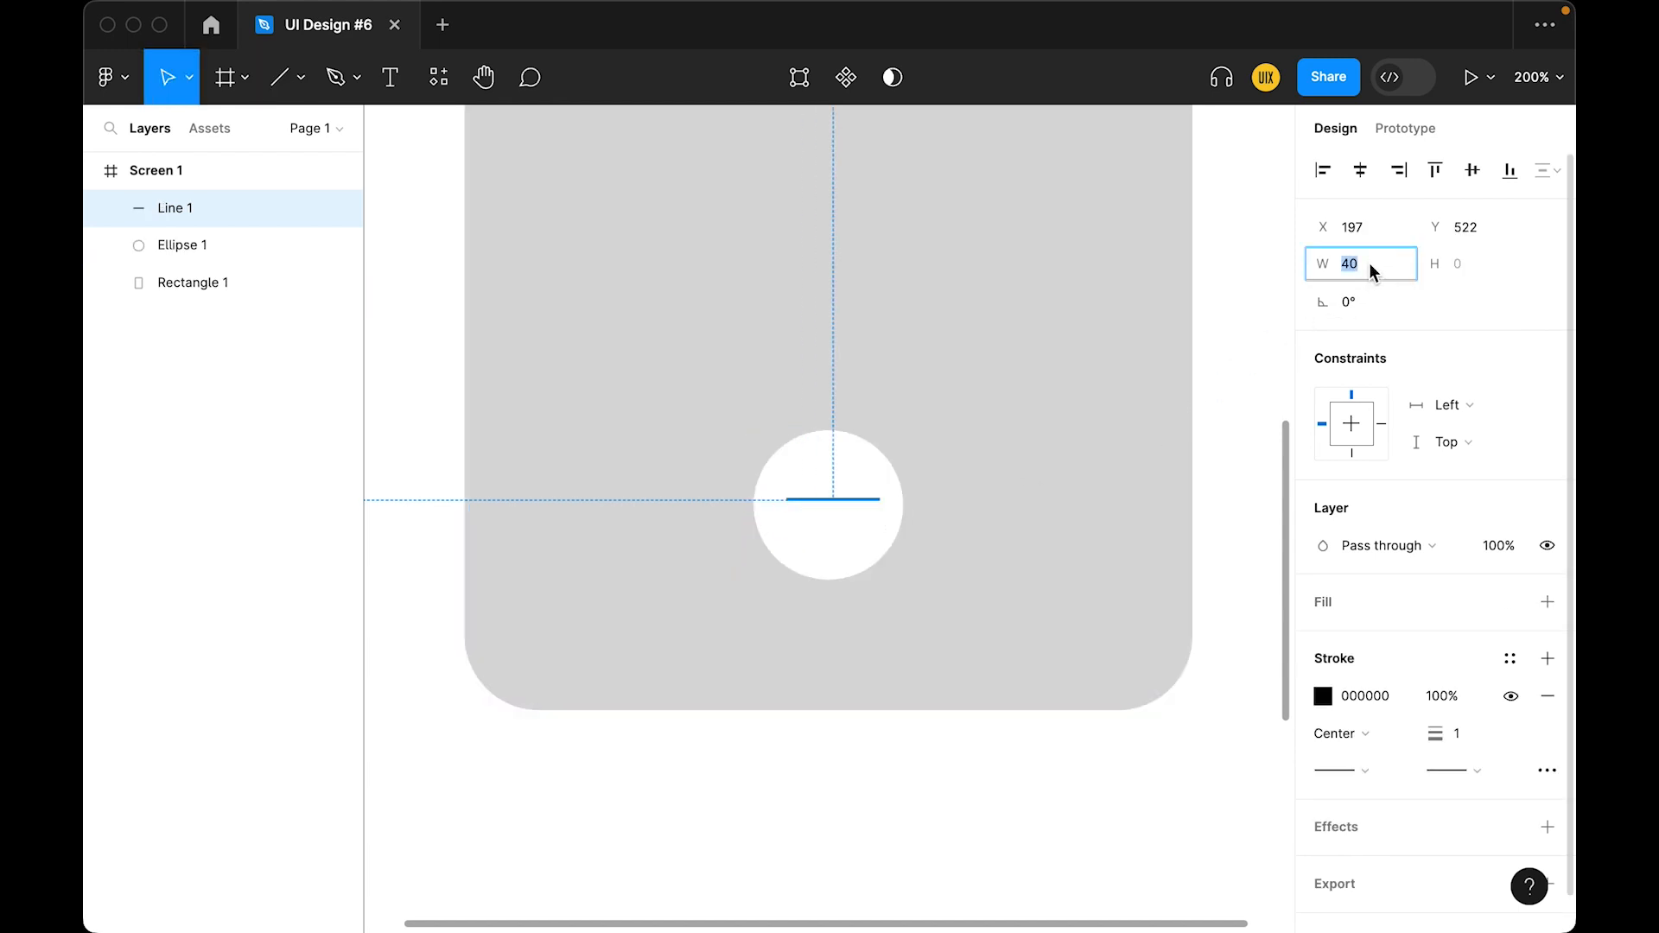
type("24")
key("Return")
left_click_drag(822, 500, 840, 515)
Give the line a stroke weight of 2 with Round caps on both ends
scroll(1407, 747, "down", 1)
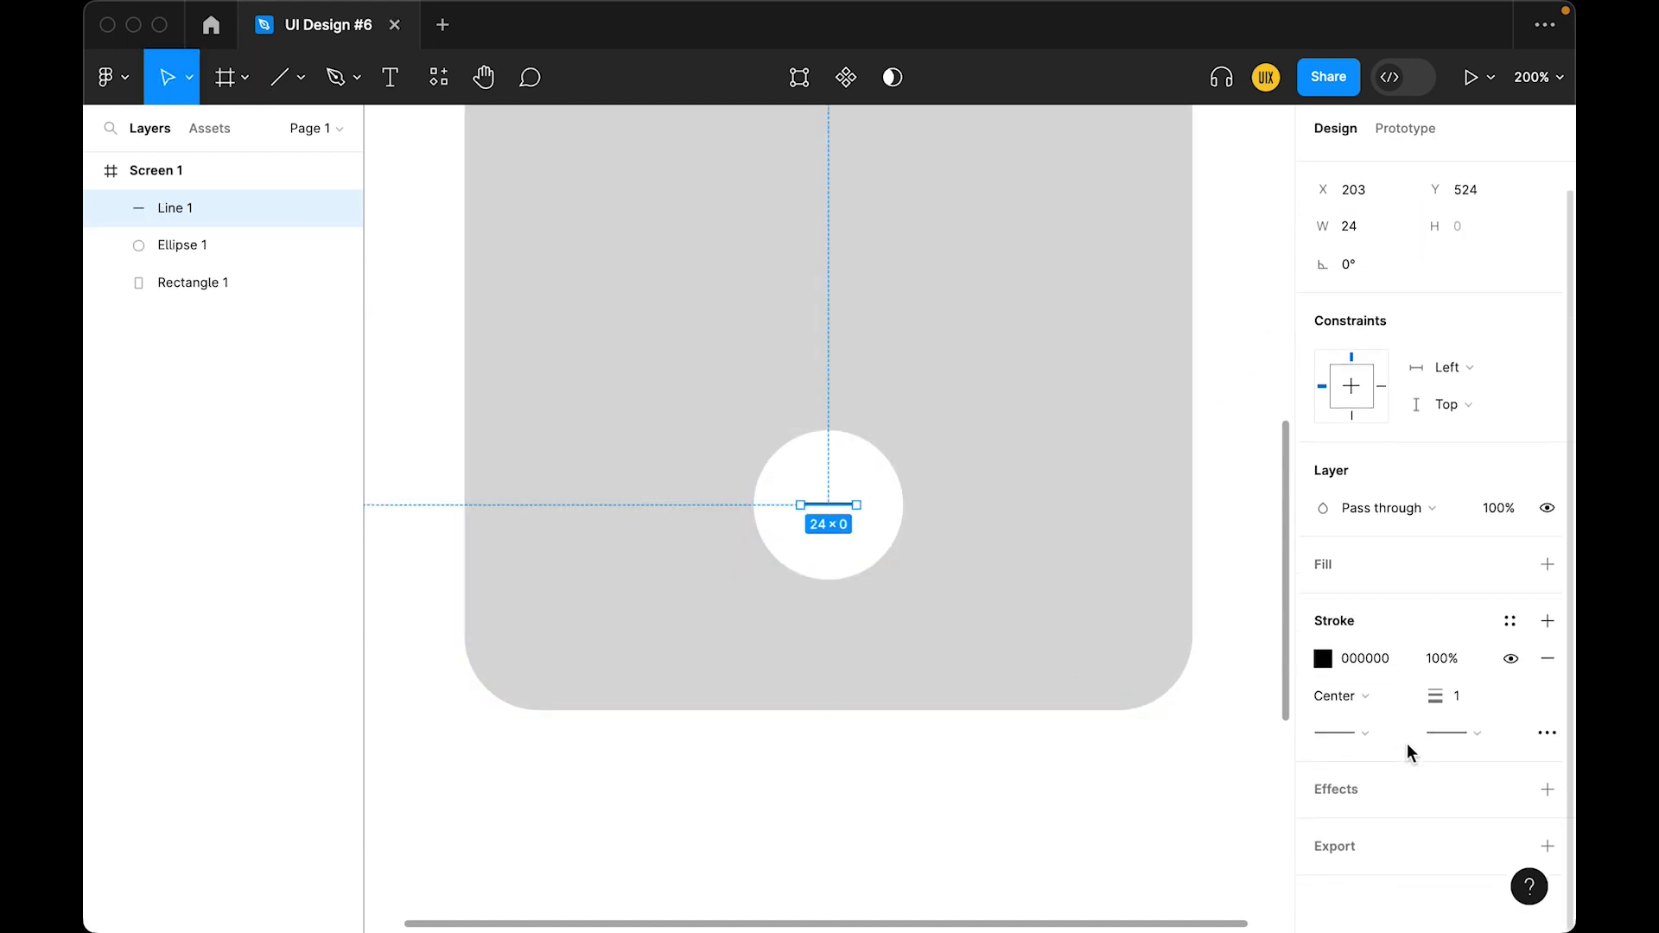
left_click(1464, 696)
type("2")
left_click(1466, 735)
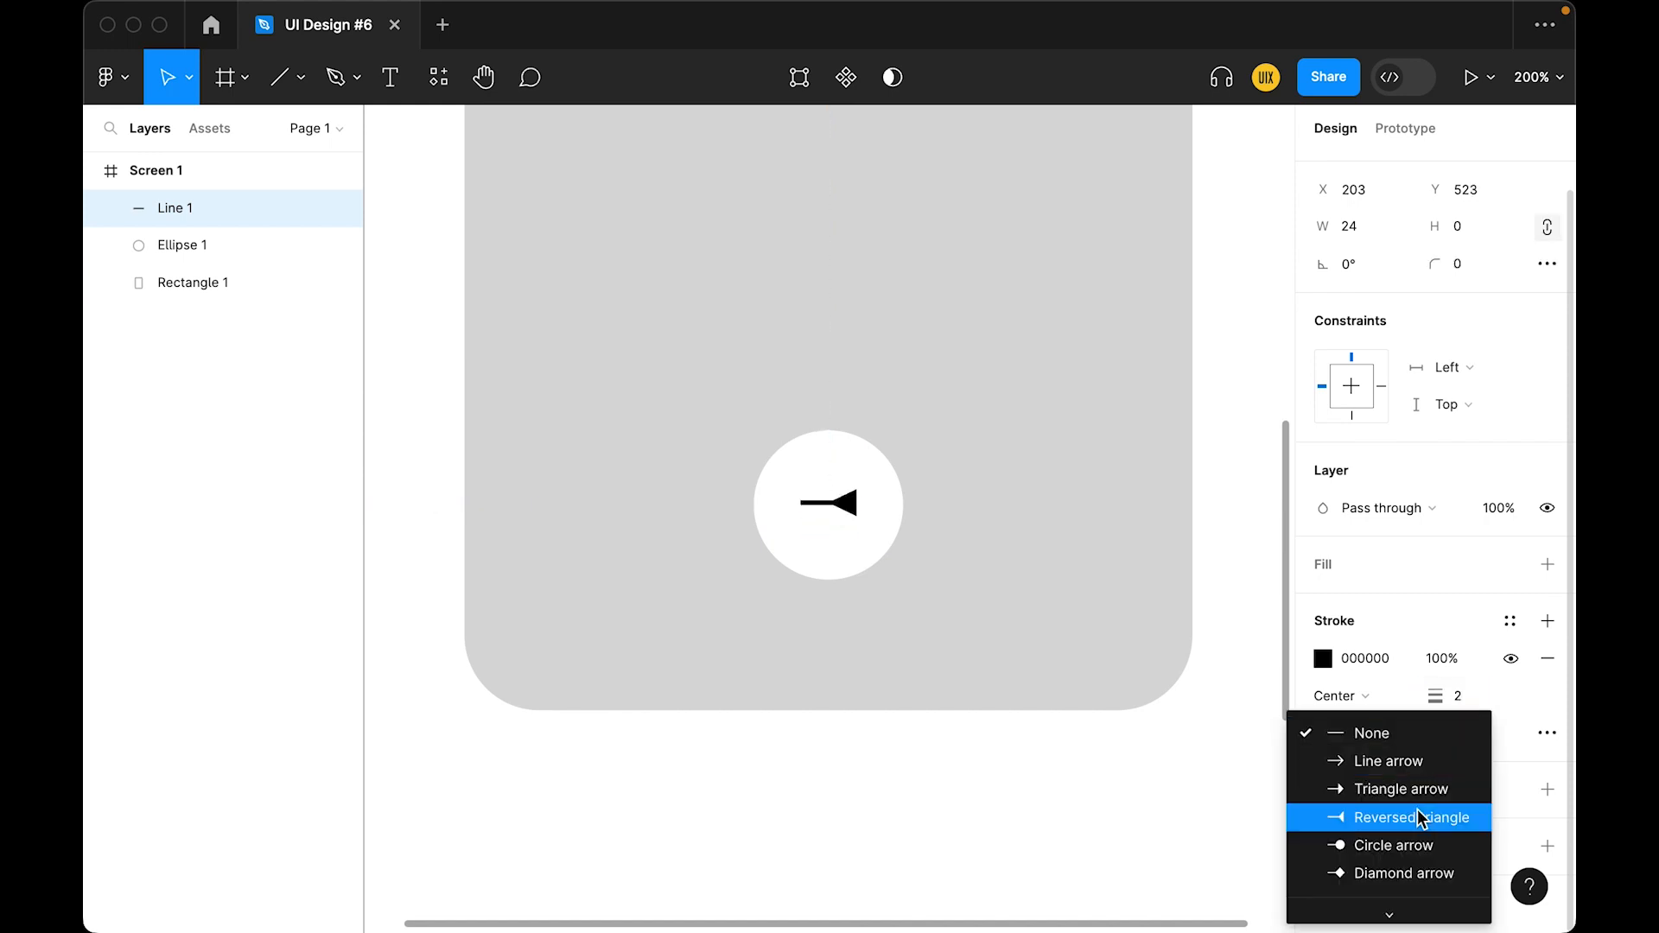
left_click(1401, 871)
left_click(1353, 737)
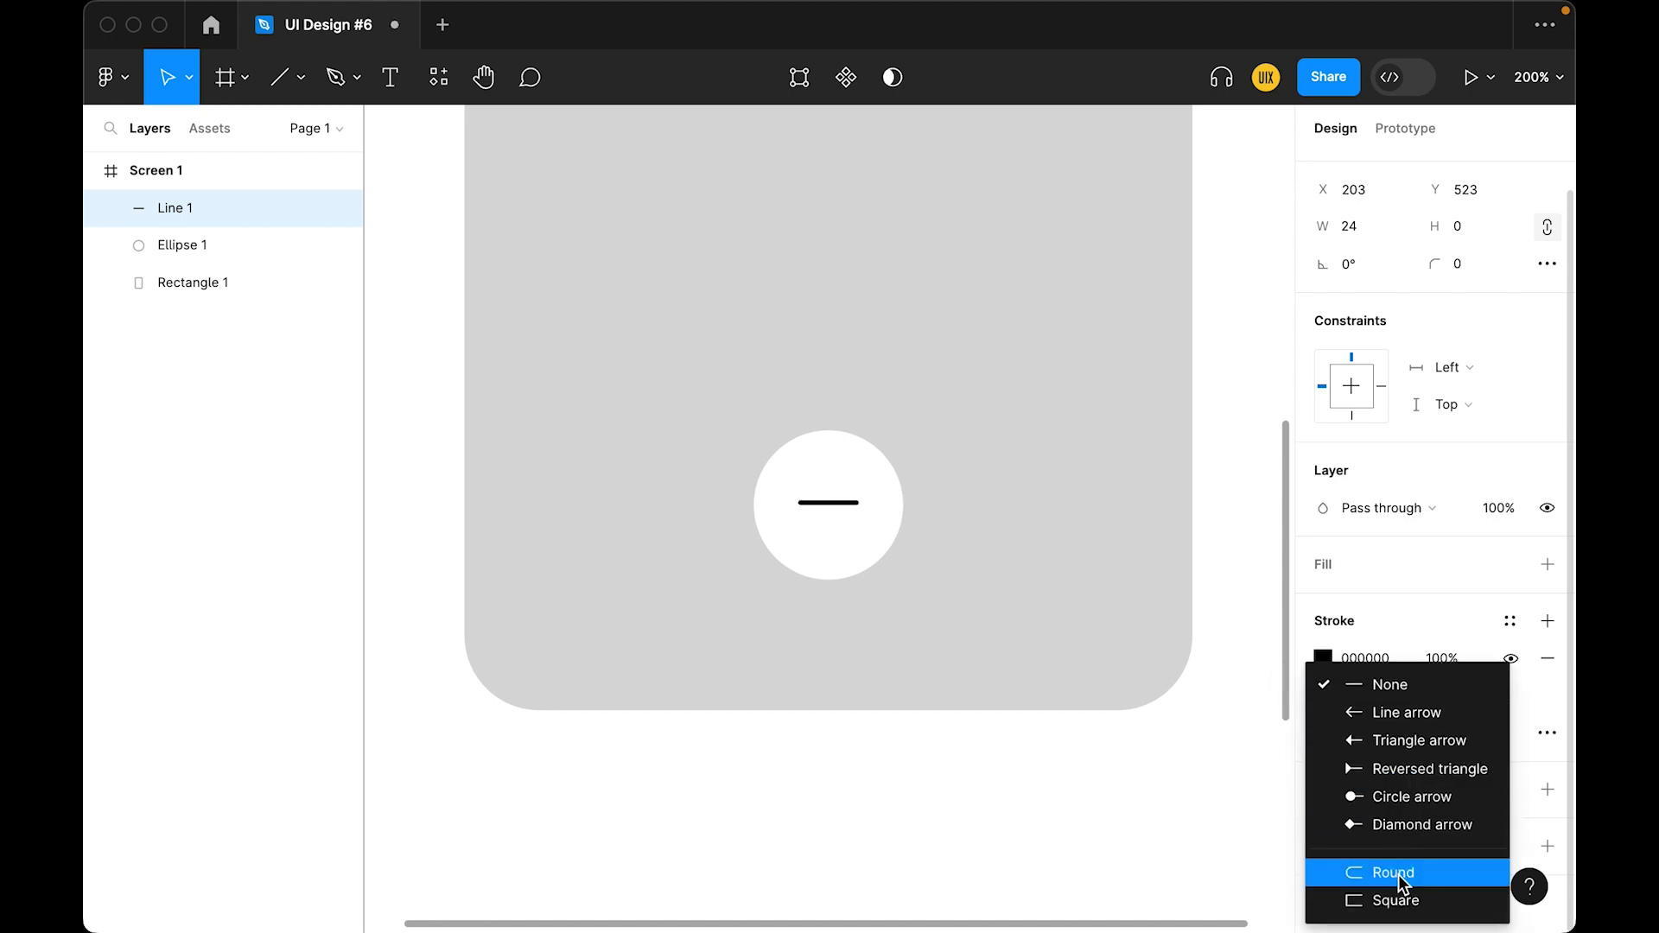
left_click(1379, 871)
Move the line down to Y 527 and add a duplicate rotated 90° to form a plus sign
left_click_drag(836, 515, 842, 526)
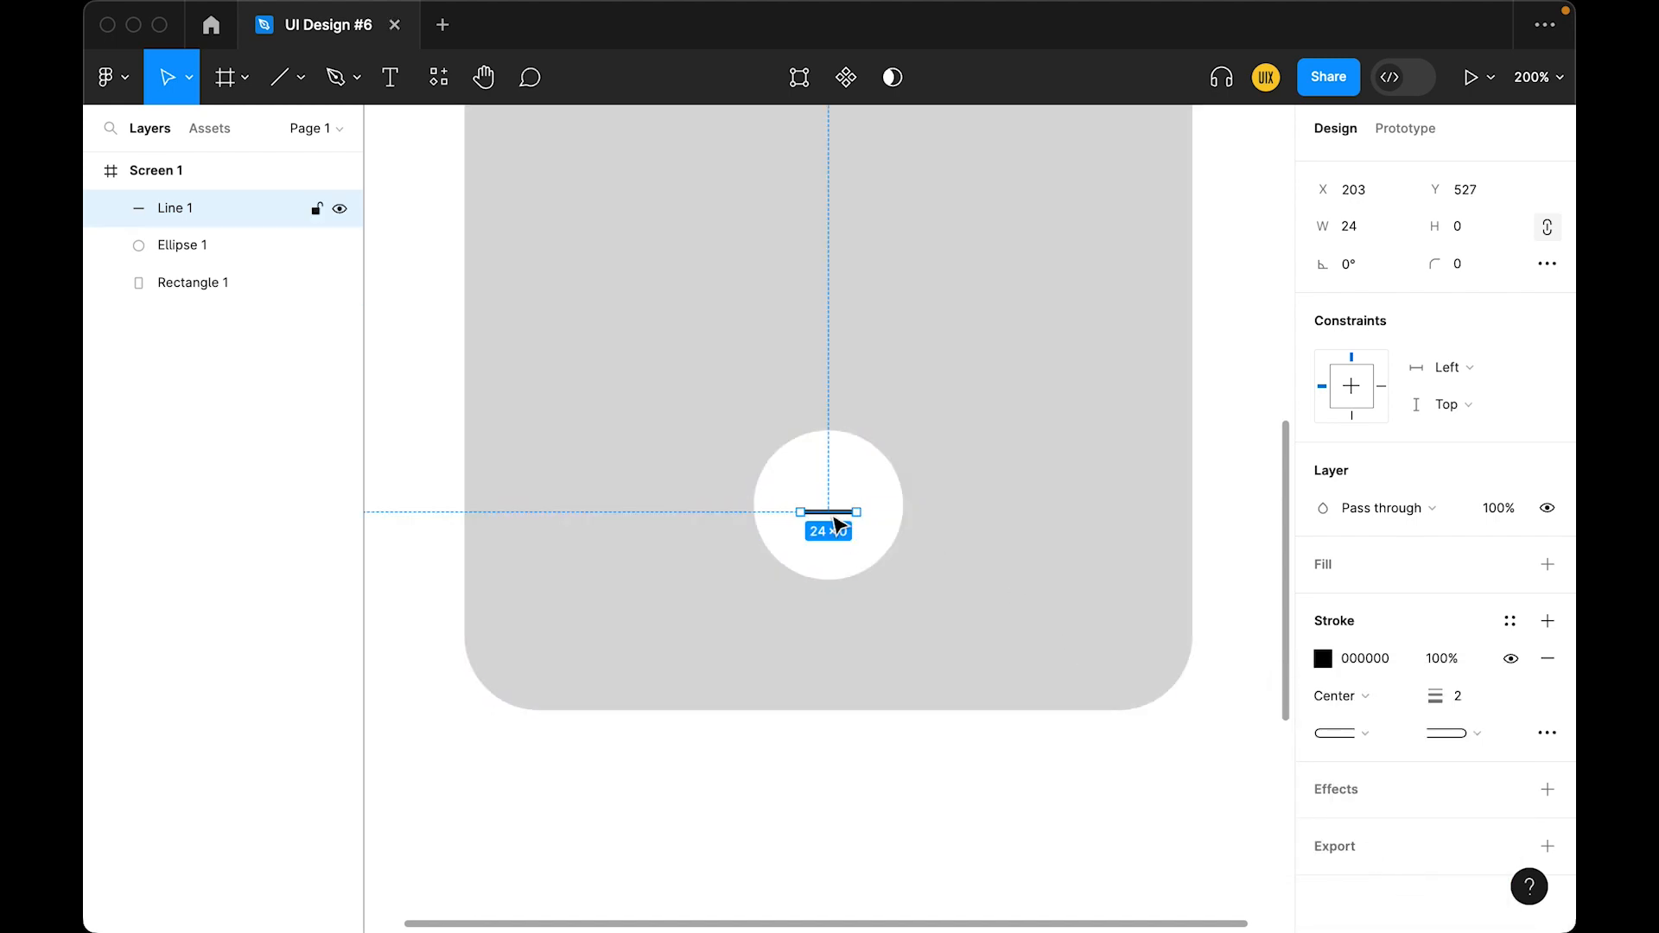
key("ctrl+d")
left_click(1364, 263)
type("90")
key("Return")
Align both plus lines and the white circle on their vertical centres and group them
left_click(842, 515, "shift")
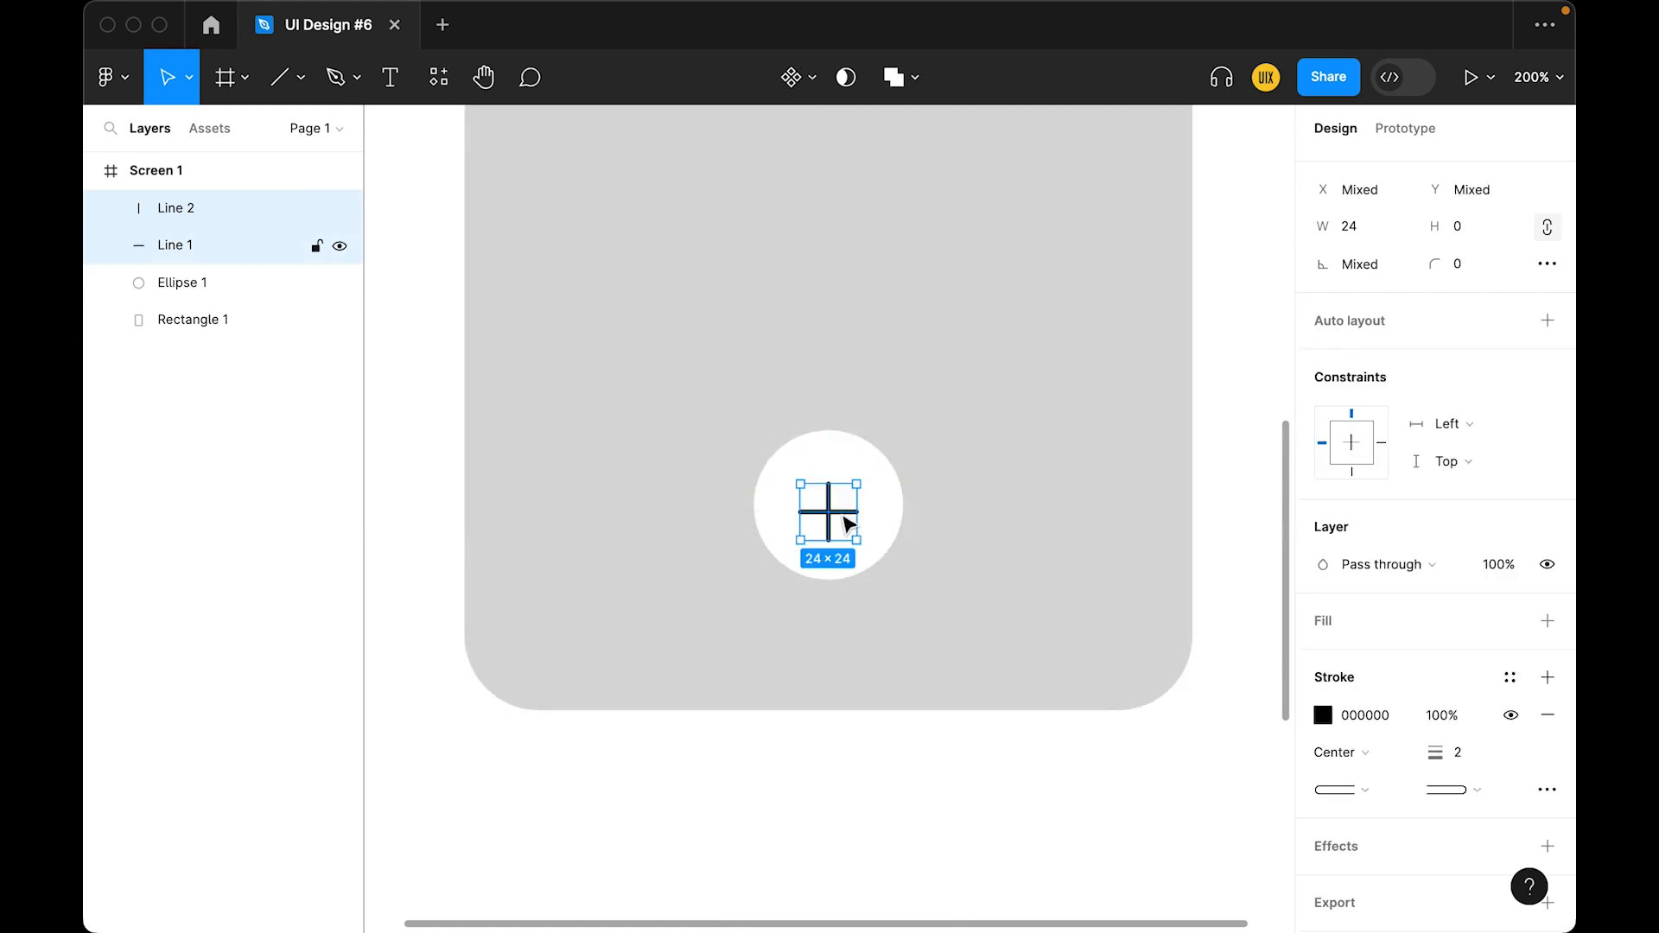
left_click(890, 503, "shift")
scroll(1407, 229, "up", 1)
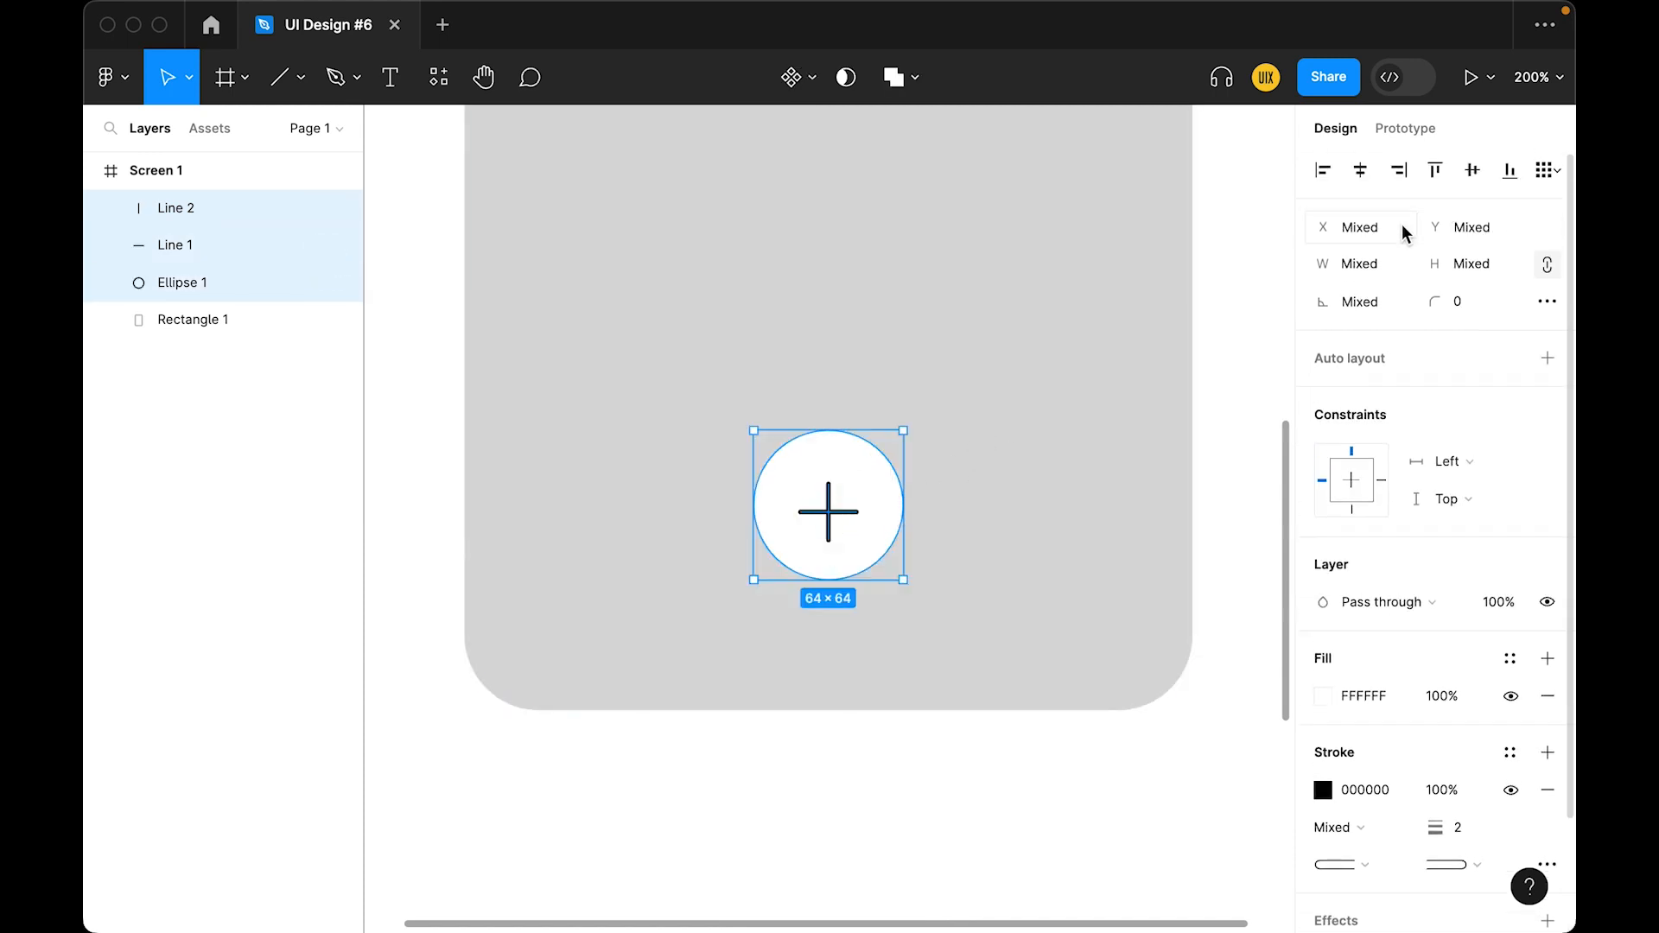
left_click(1471, 170)
key("super+g")
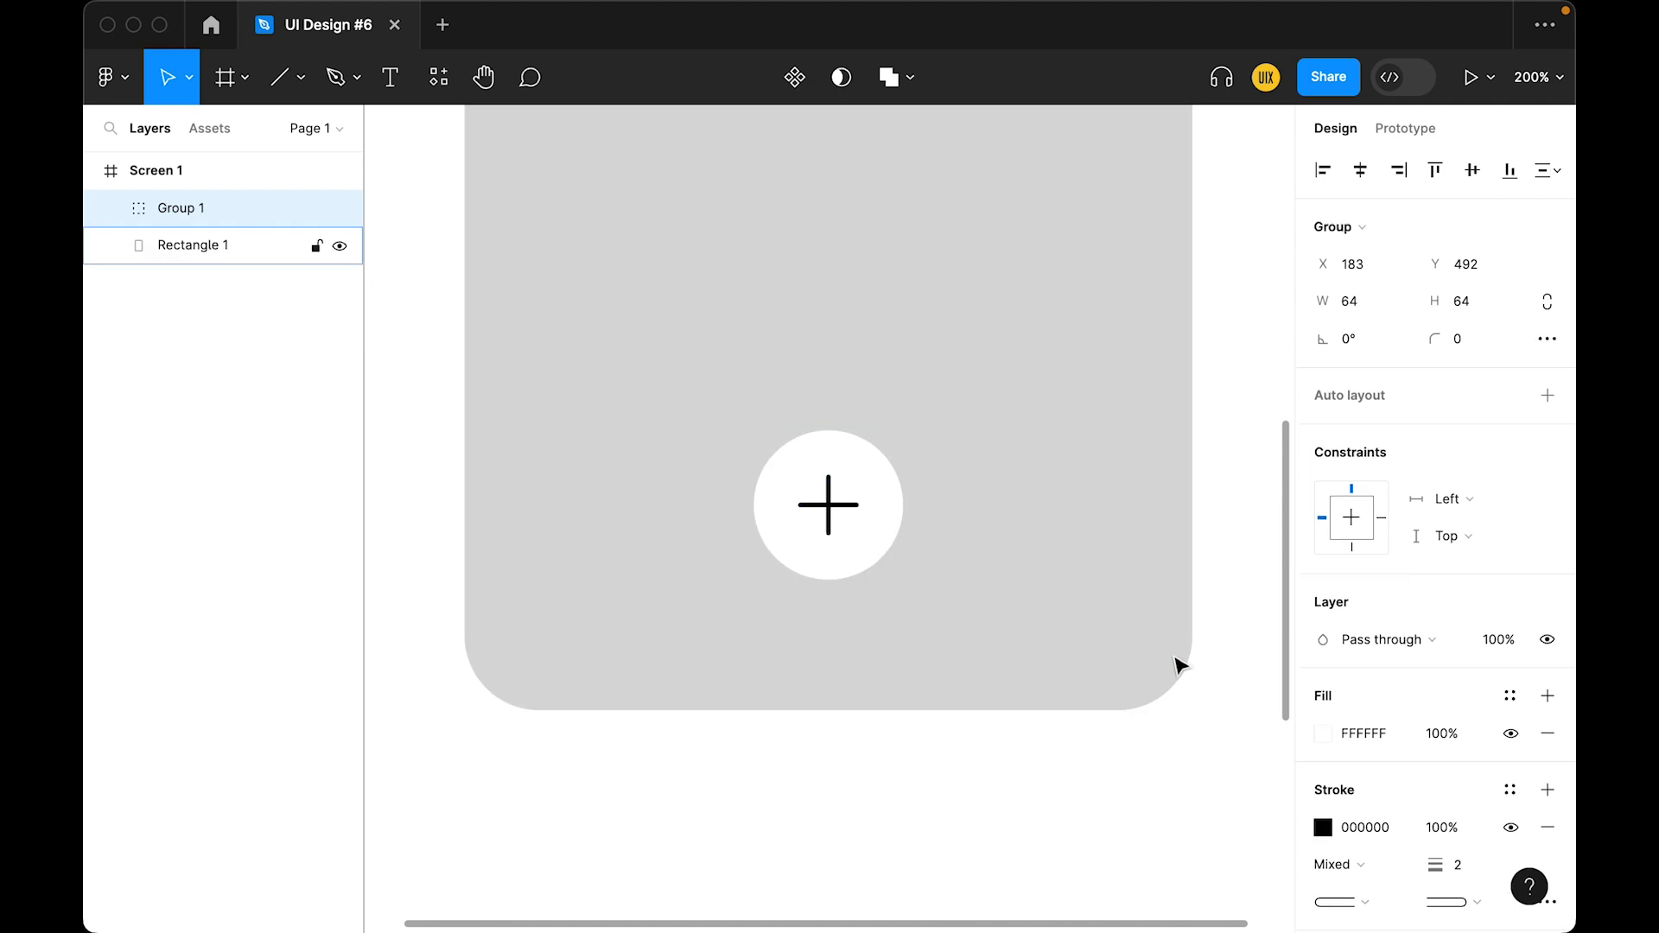
Rename the plus button group as btn
double_click(181, 210)
type("btn")
key("Return")
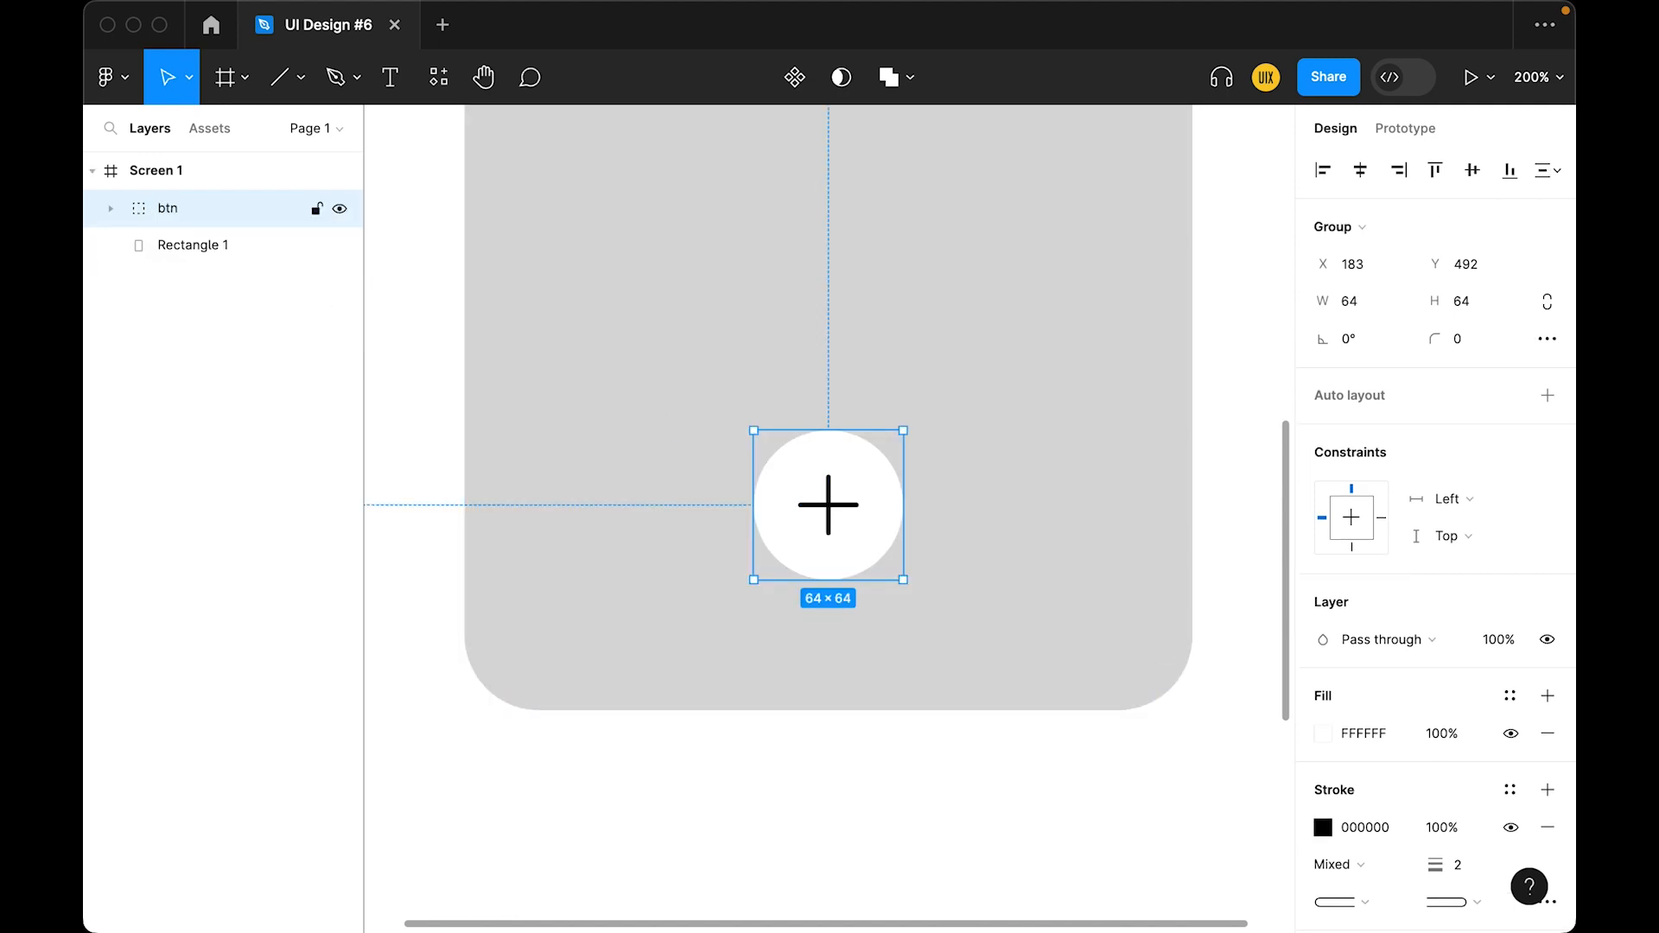
left_click(281, 351)
Change the large rounded rectangle's fill to a golden orange
key("shift+0")
left_click(918, 396)
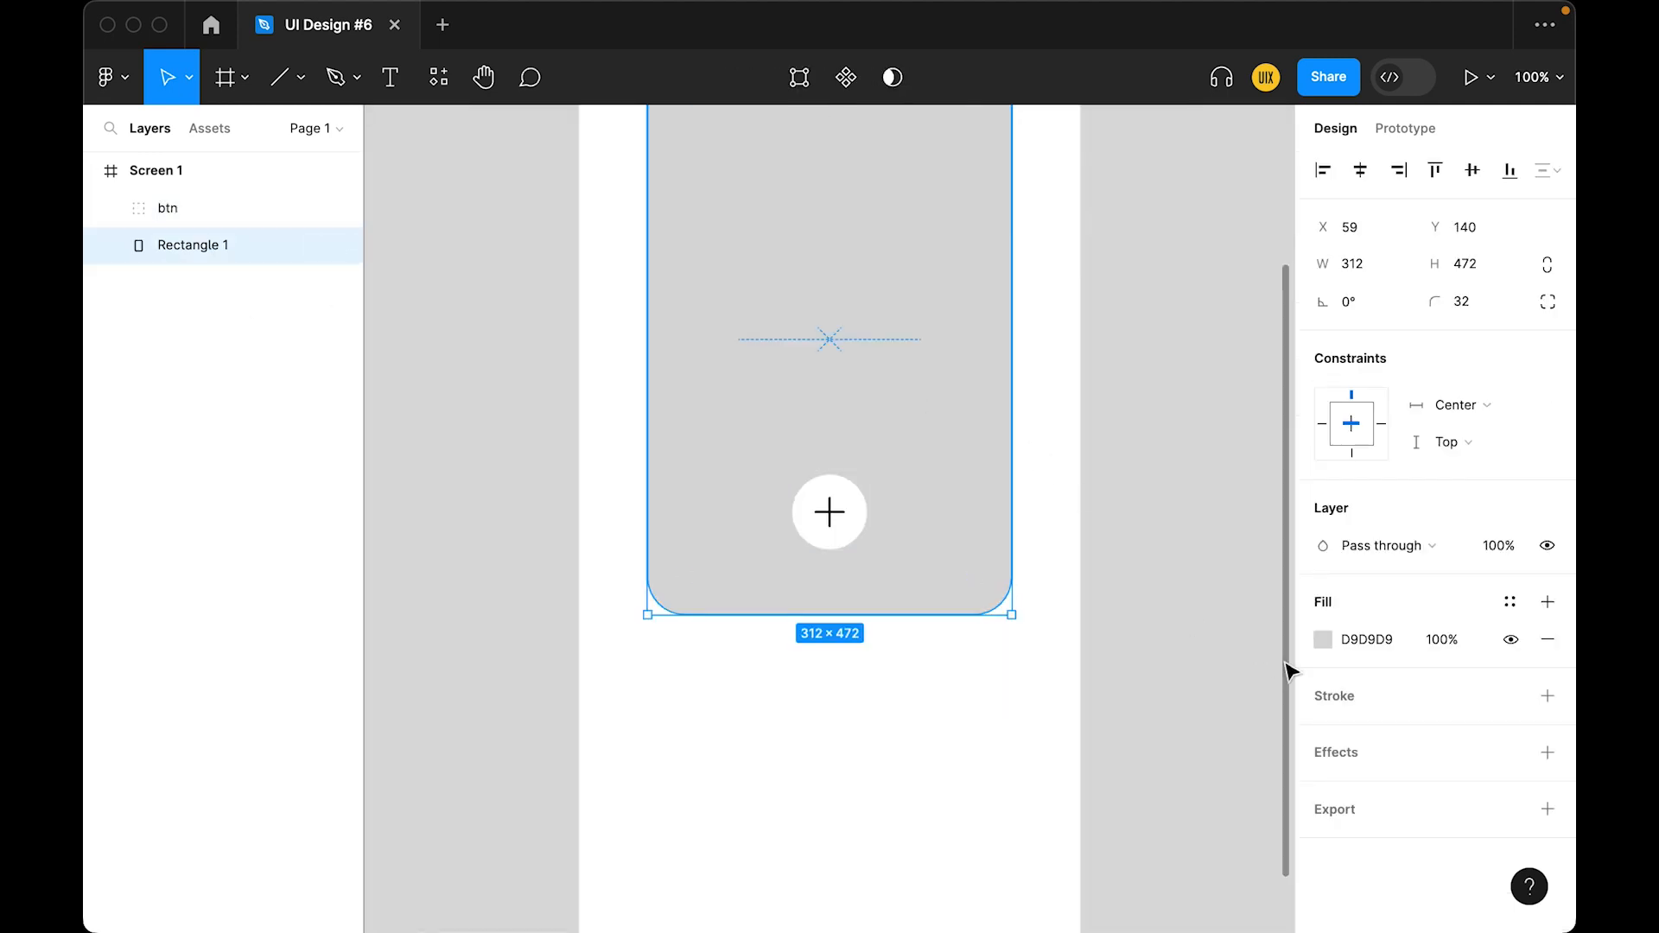
left_click(1323, 639)
left_click(1257, 343)
left_click_drag(1095, 641, 1111, 641)
left_click(905, 790)
Add a text layer reading "Title text" below the orange card
key("minus")
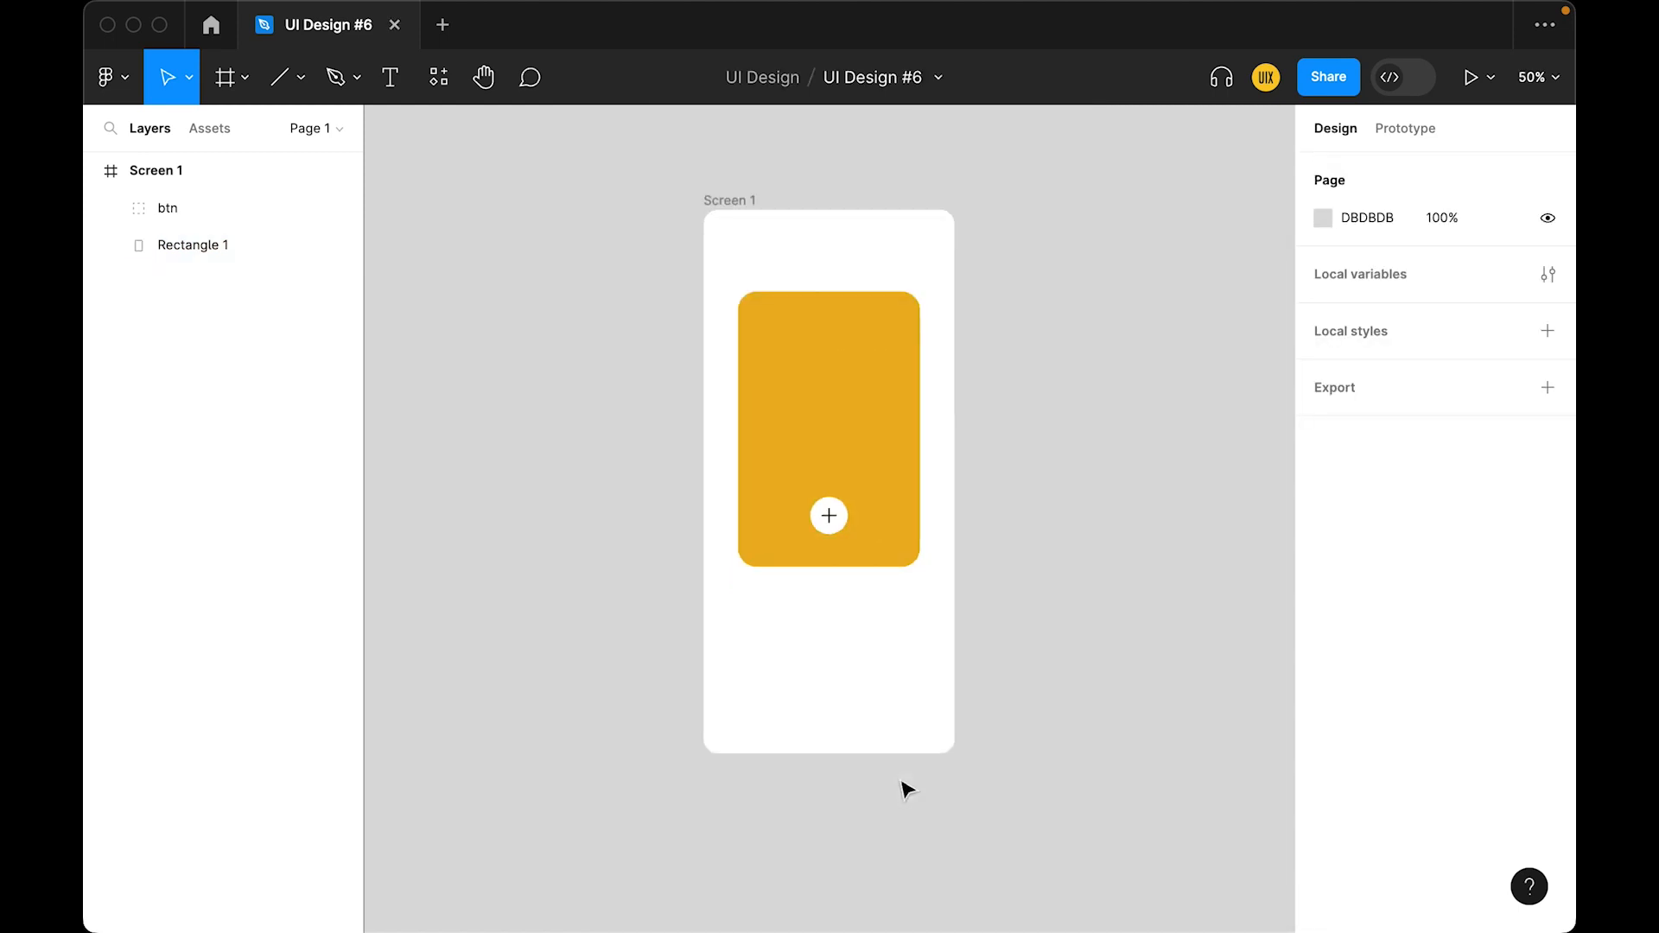
key("plus")
key("t")
left_click(886, 768)
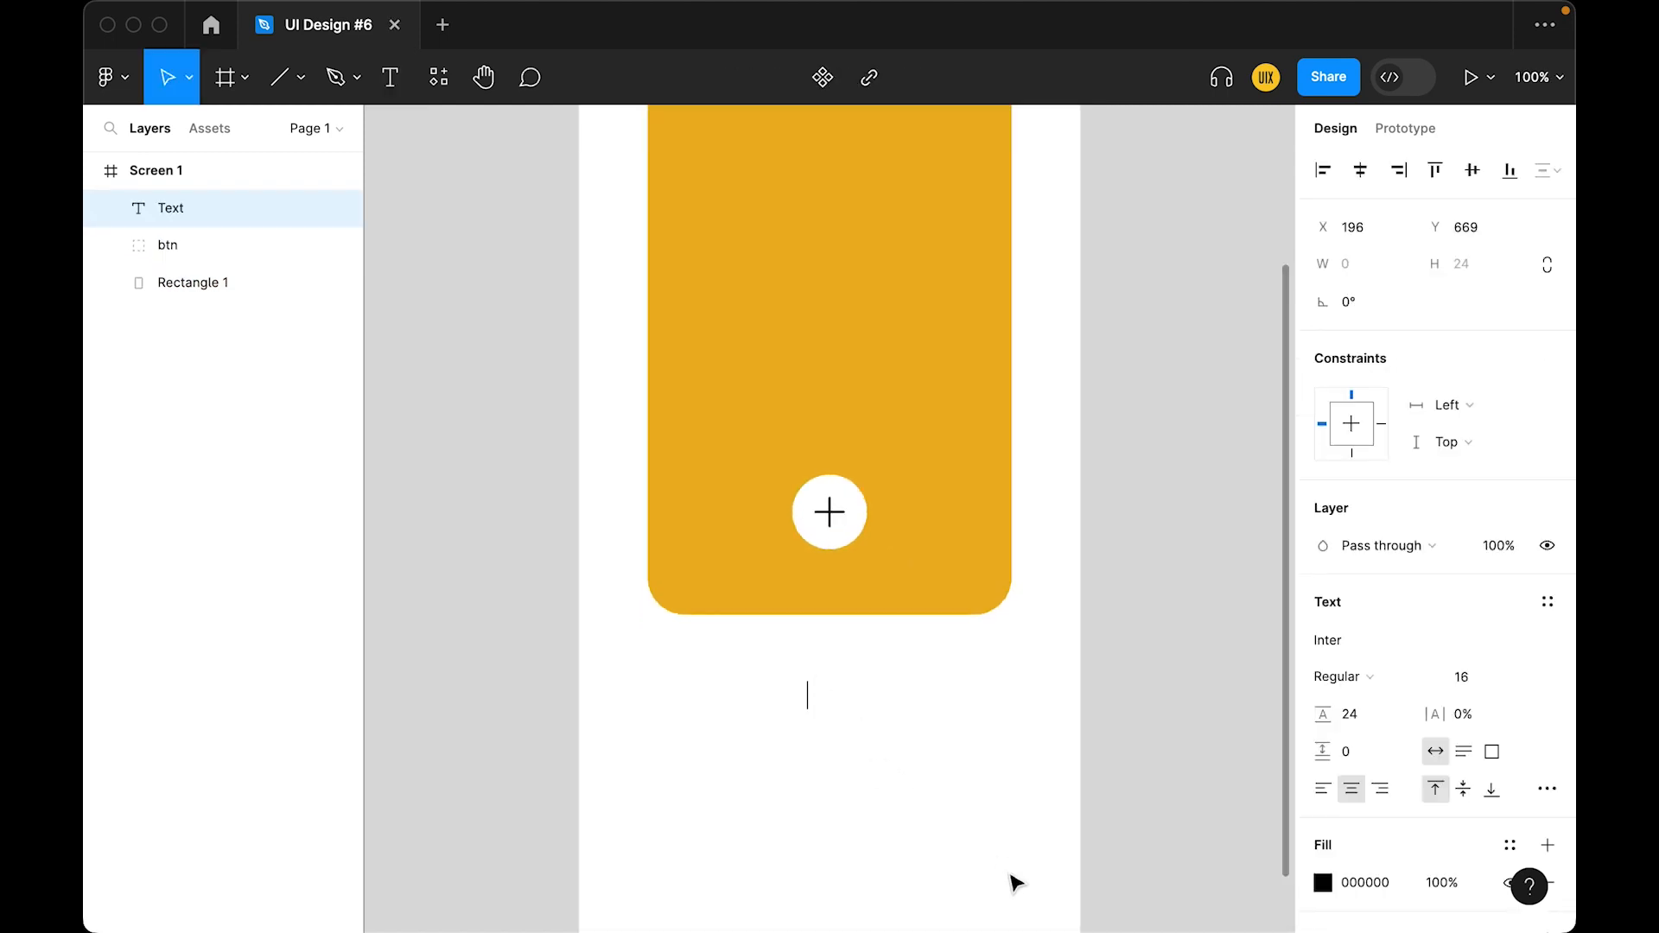
type("Title text")
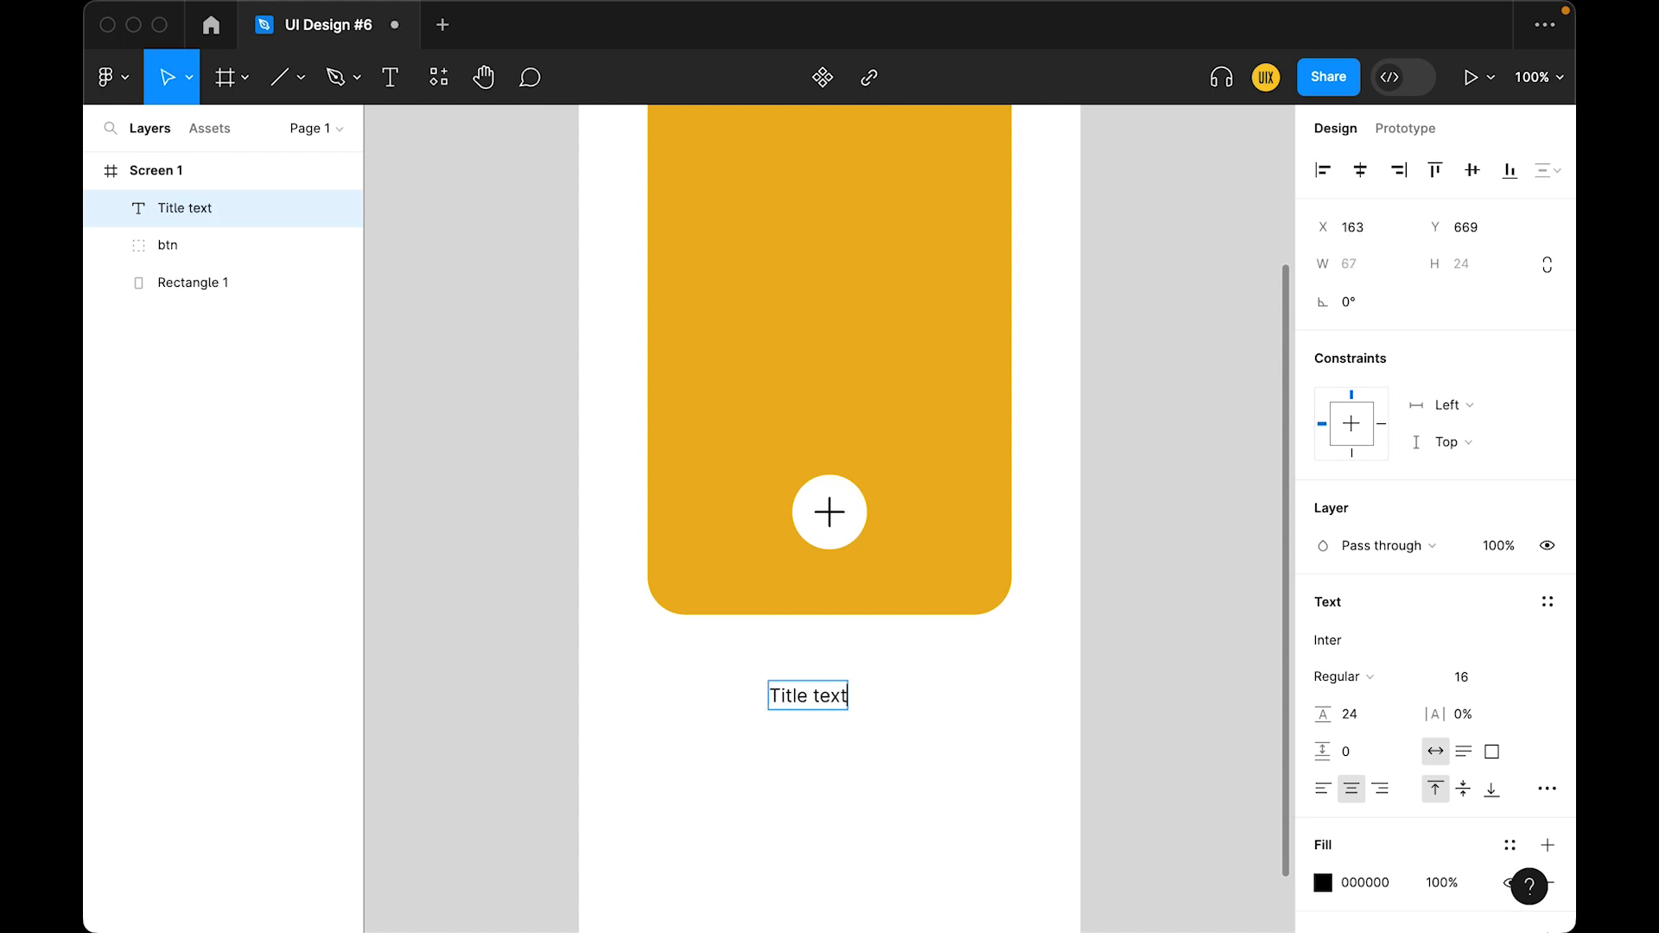
key("Escape")
Set the title's font to Krona One at size 24
left_click(1353, 636)
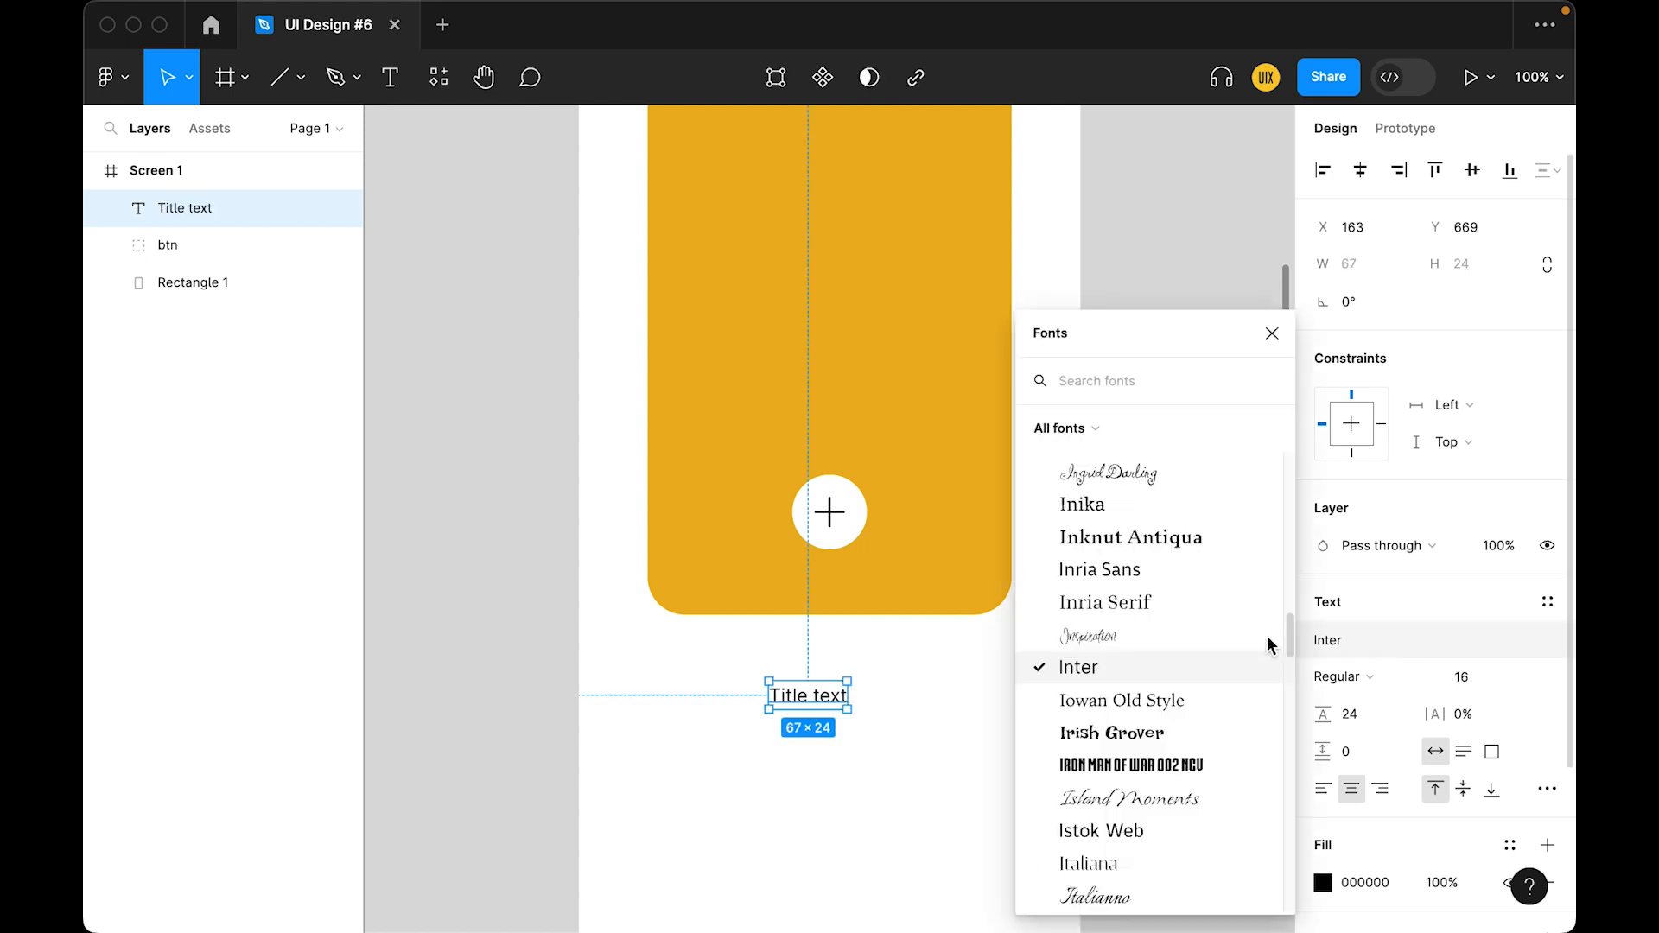
type("kr")
key("Down")
key("Down")
key("Down")
key("Return")
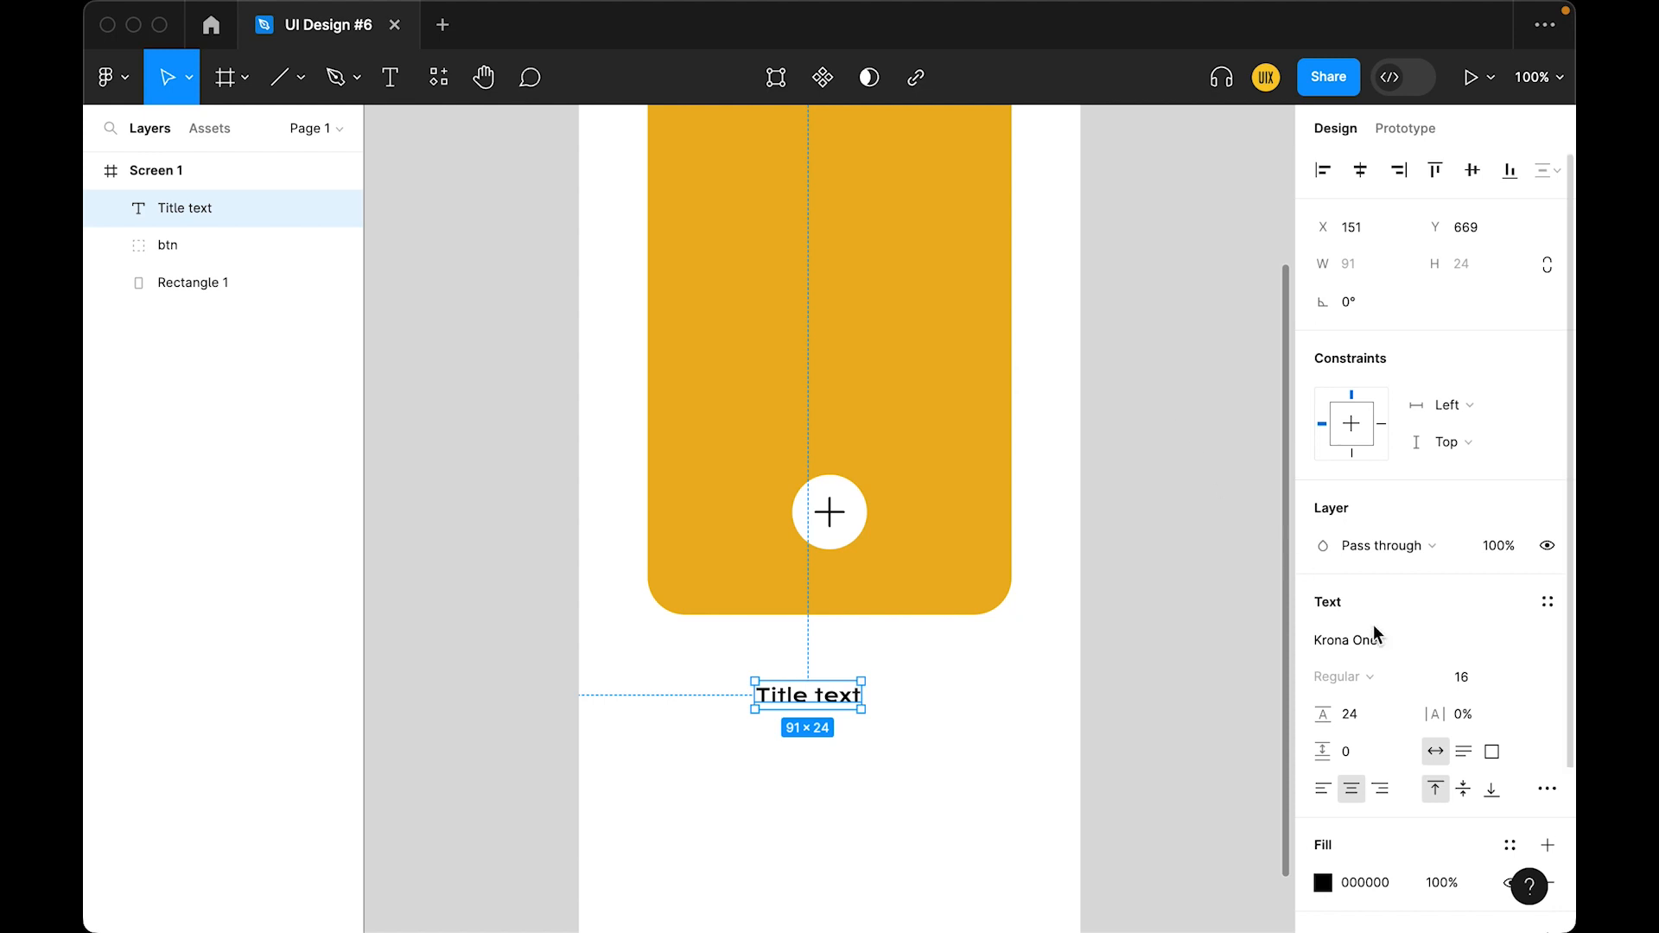
type("24")
key("Return")
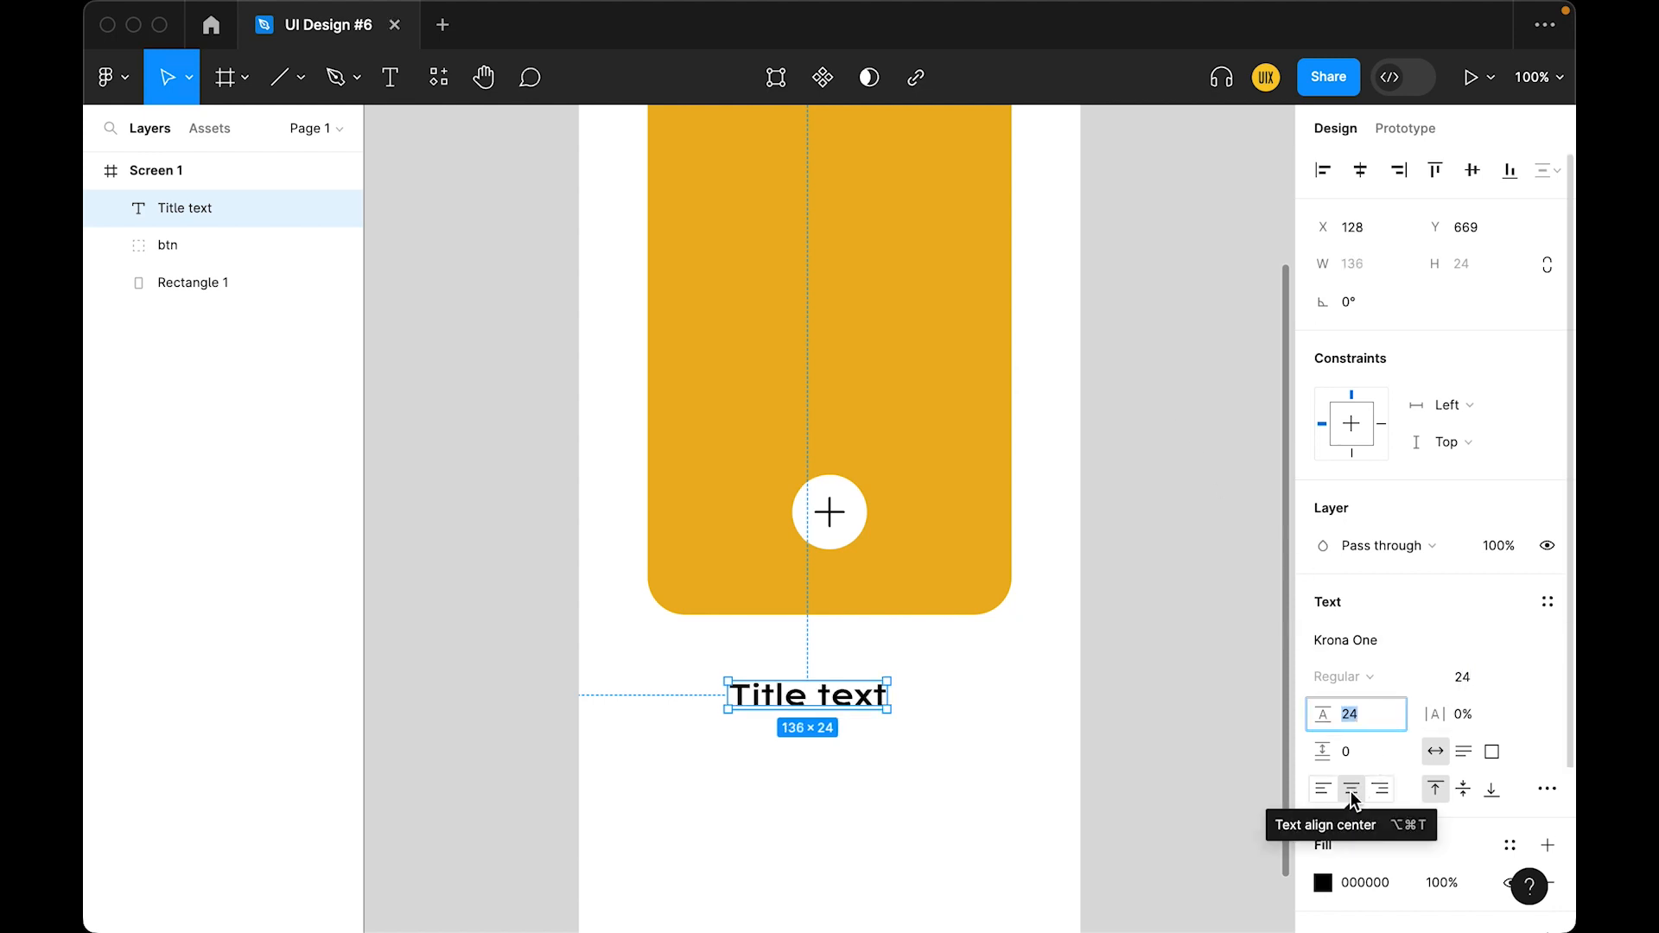
Centre the title under the orange card at Y 652, leaving a 40 px gap beneath the card
scroll(1350, 791, "down", 2)
left_click(769, 726)
left_click_drag(785, 710, 807, 682)
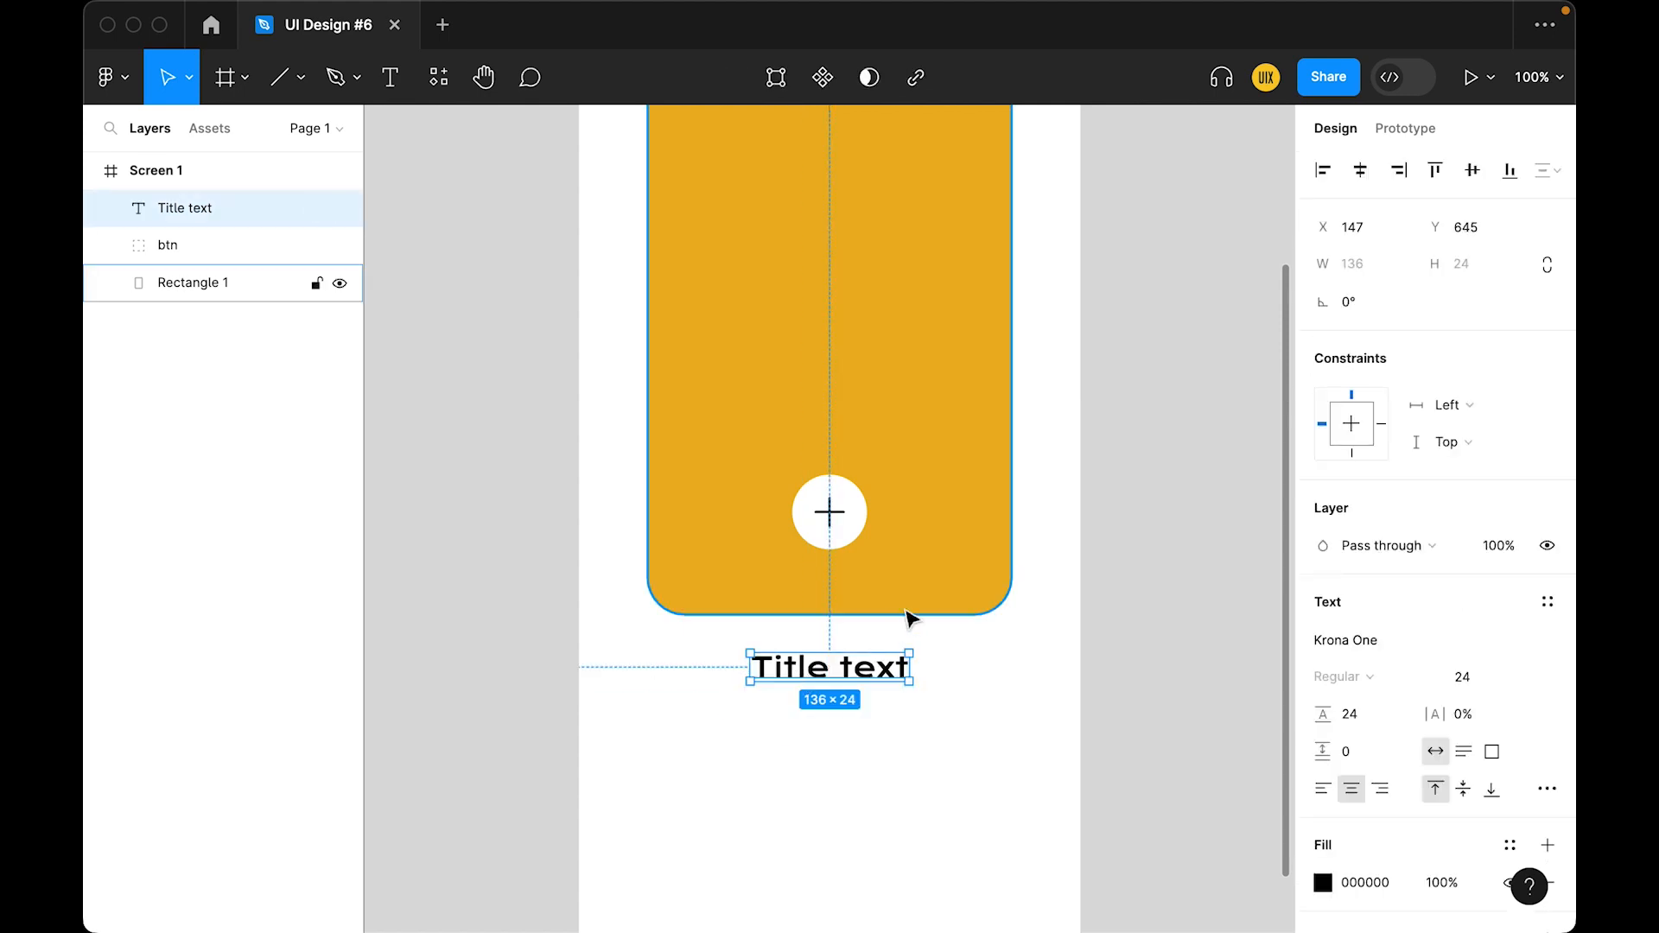
key("Down")
key("Down")
key("Down")
key("Down")
key("Down")
key("Down")
key("Down")
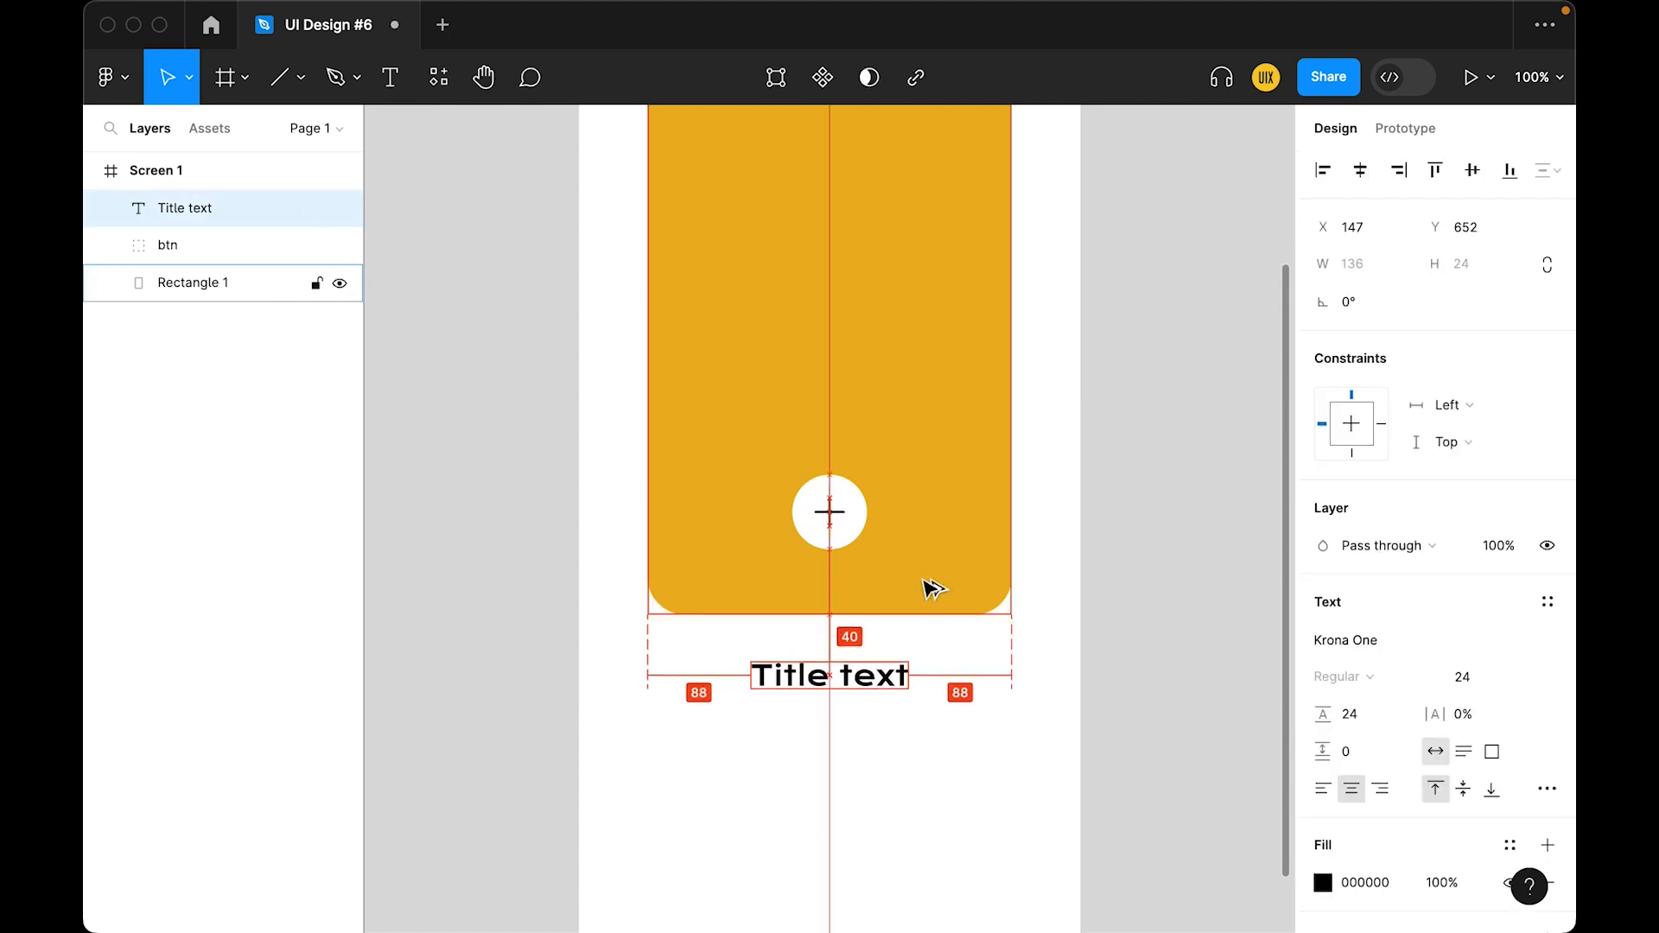
Add the text "Lorem ipsum is a placeholder text commonly used to demonstrate the visual form." beneath the title at X 0, Y 716
key("t")
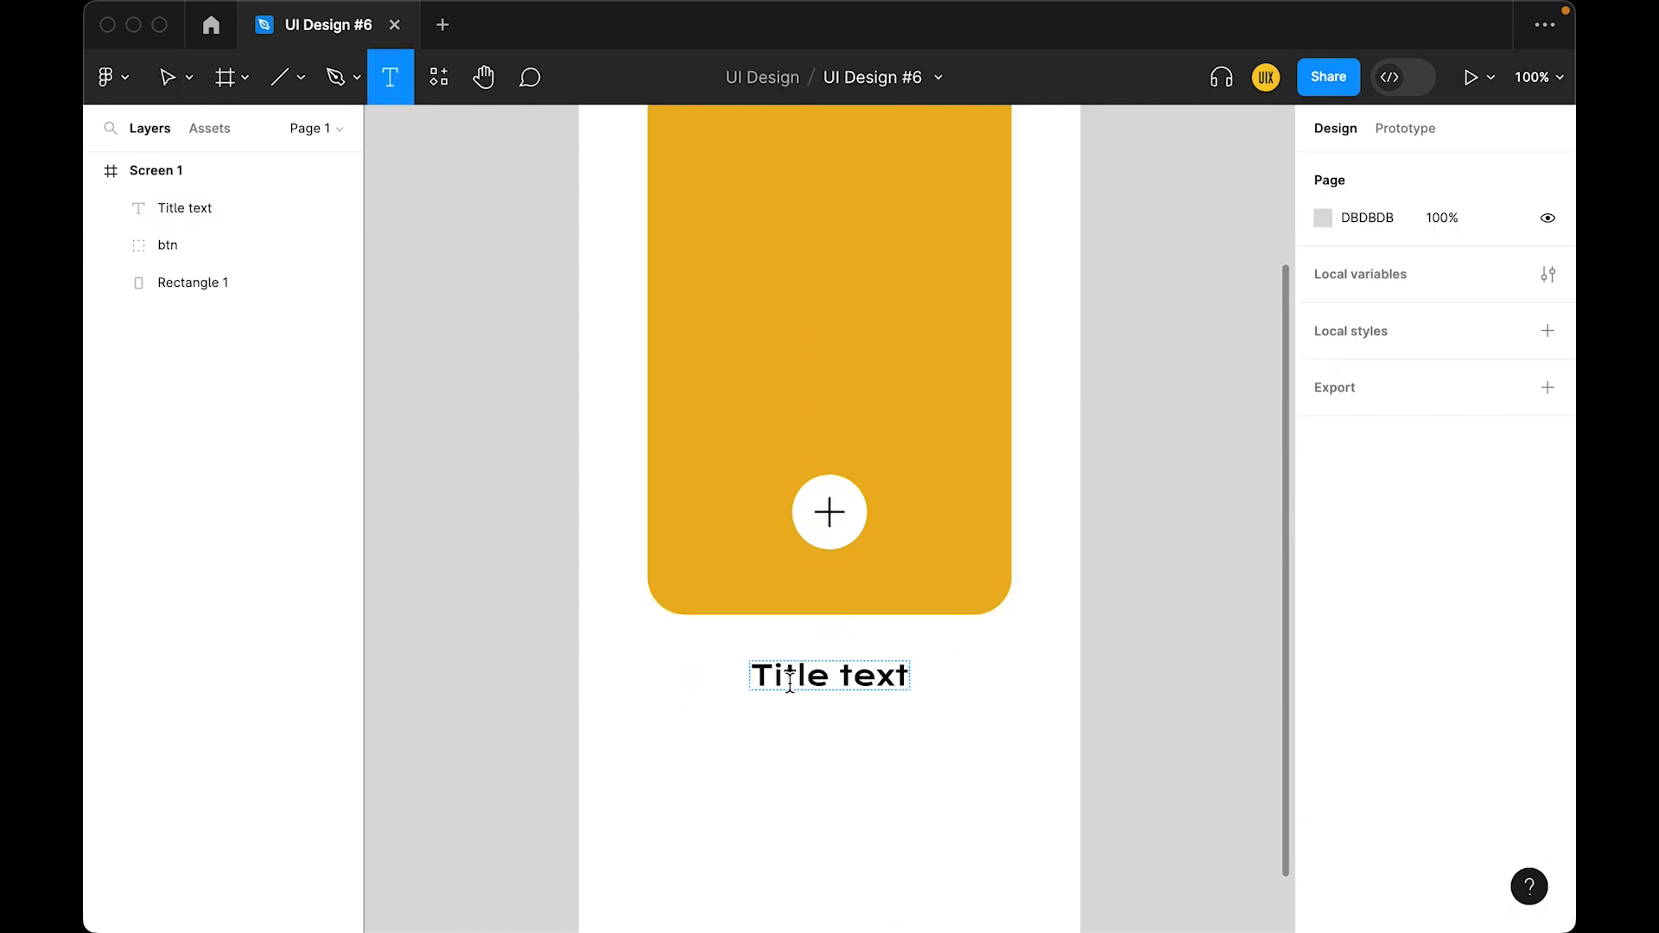
scroll(693, 404, "down", 3)
left_click(675, 495)
type("Lorem ipsum is a placeholder text commonly used to demonstrate the visual form.")
key("Escape")
left_click_drag(774, 500, 1041, 457)
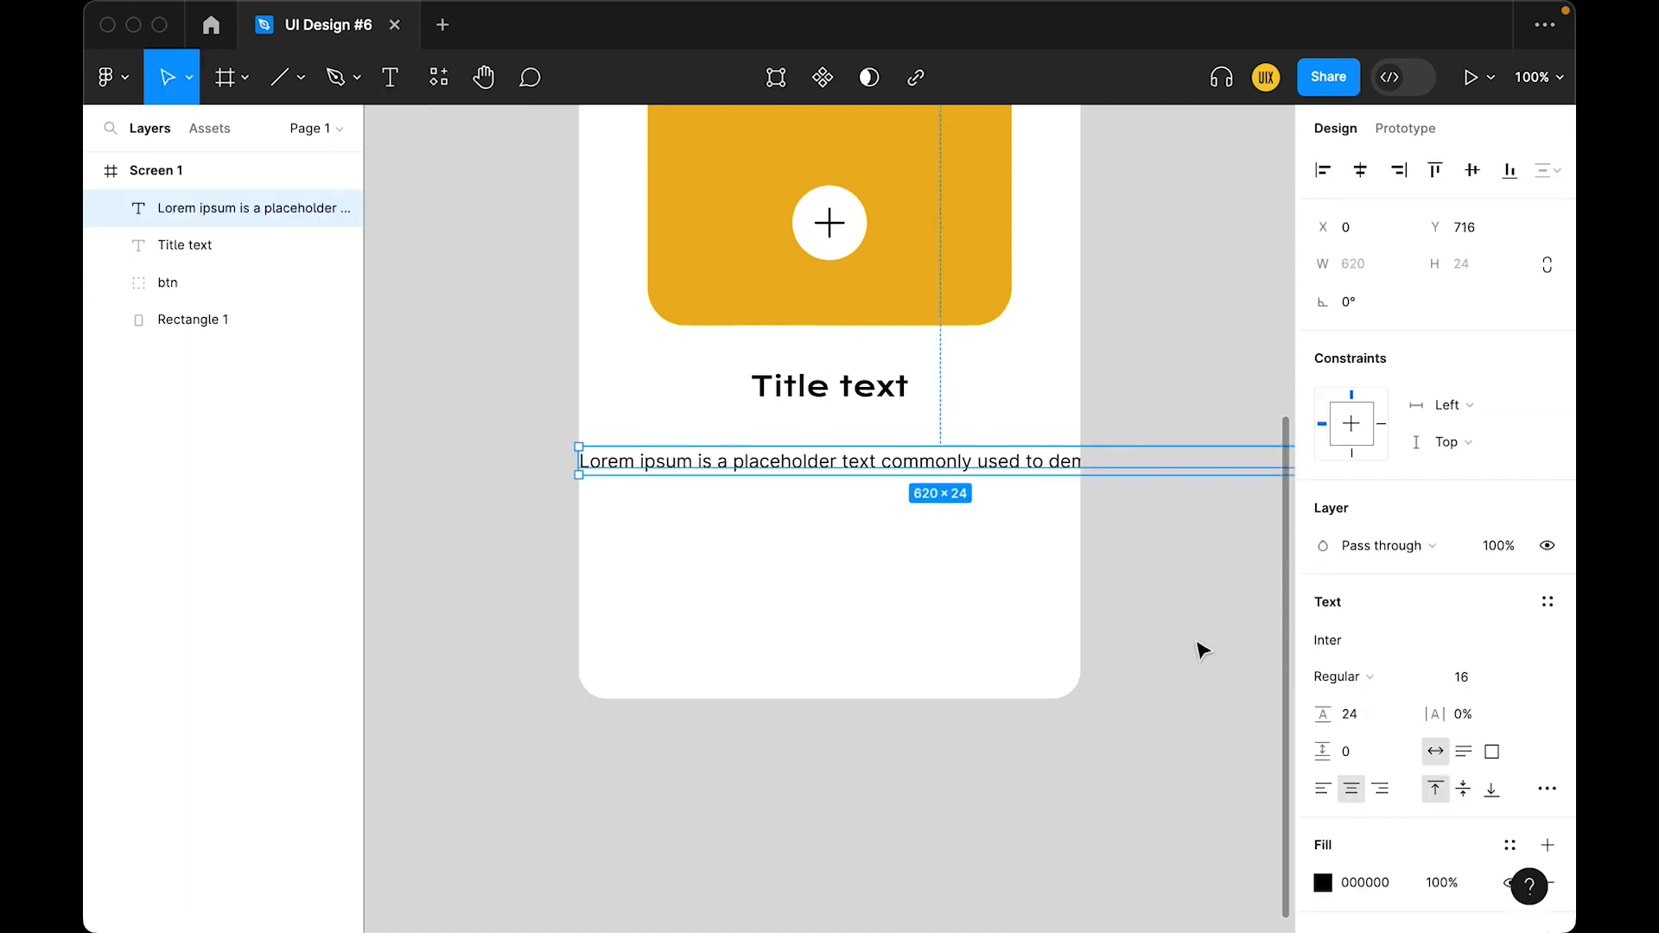
Set the paragraph to auto height and narrow its text box from both sides to match the card's width
left_click(1464, 750)
key("minus")
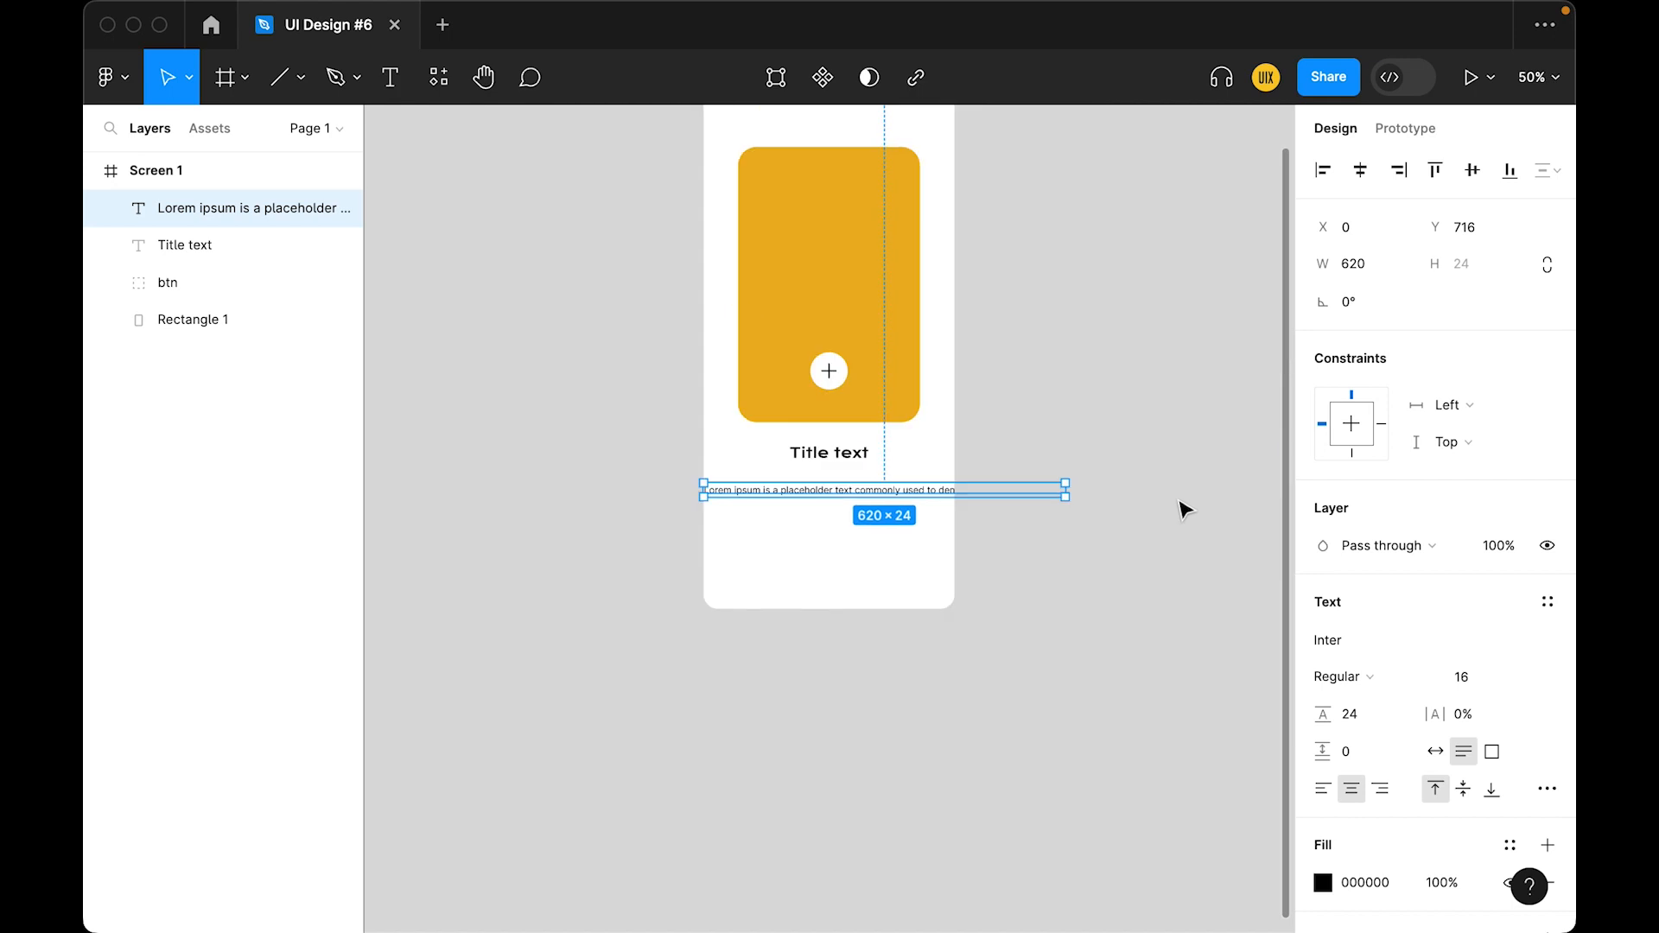
left_click_drag(1071, 500, 919, 493)
left_click_drag(697, 497, 735, 503)
left_click(819, 627)
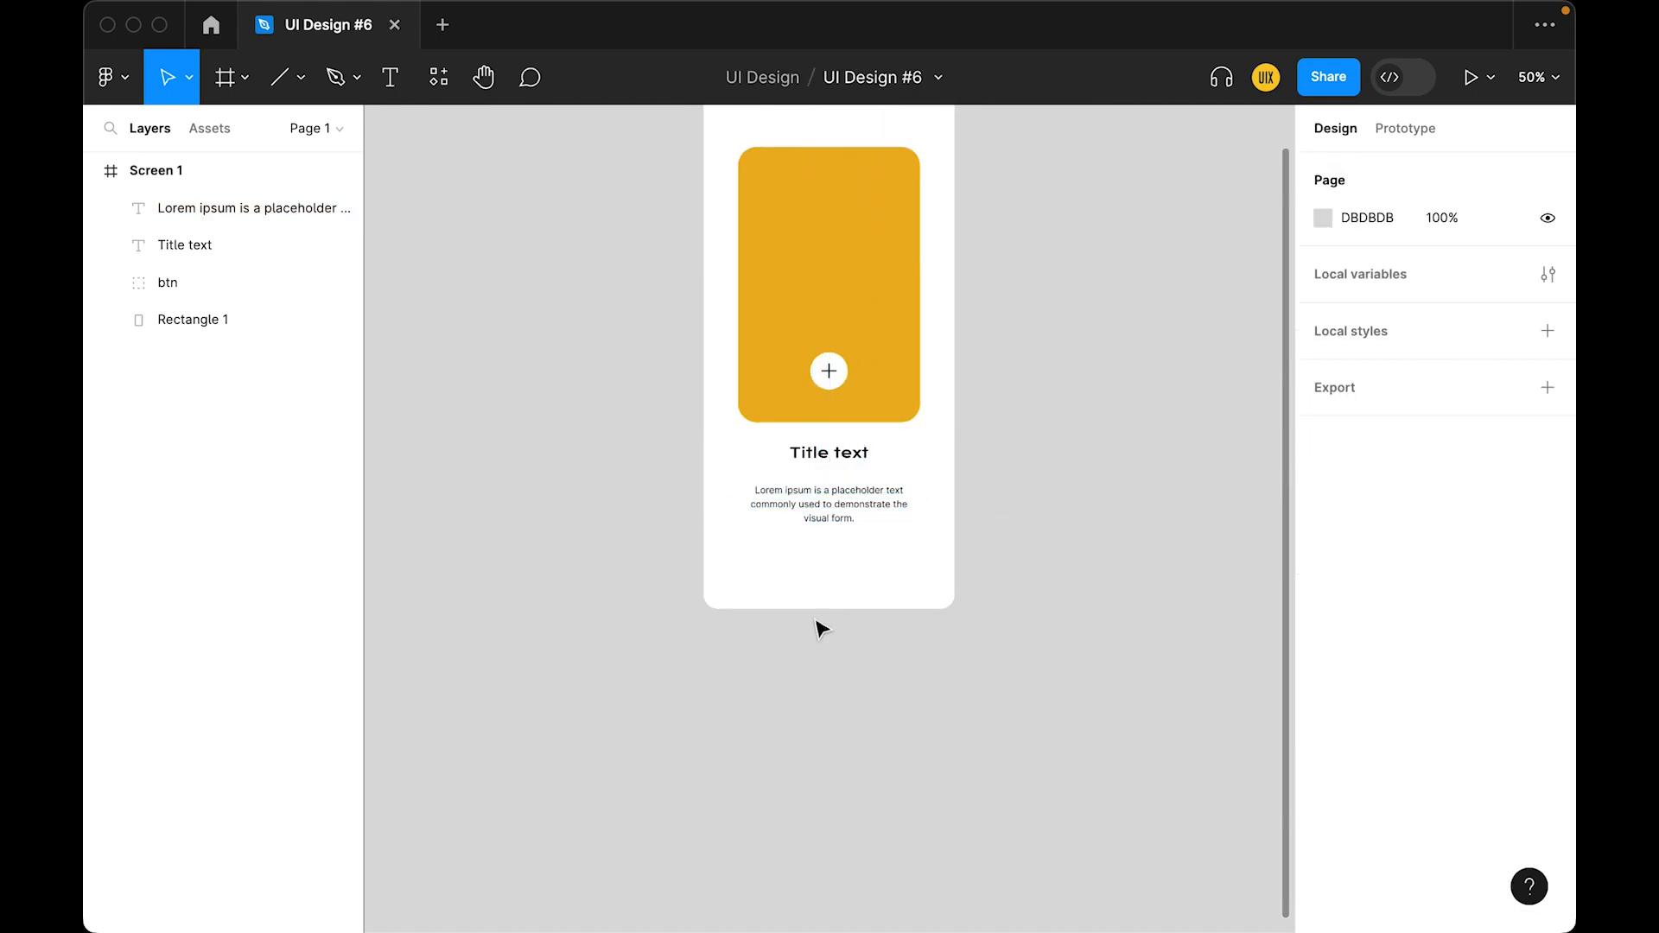
Add a text layer reading "5.0" below the paragraph and place it at X 144, Y 820
key("plus")
key("plus")
key("t")
left_click(690, 653)
type("5.0")
key("Escape")
left_click_drag(691, 682, 691, 648)
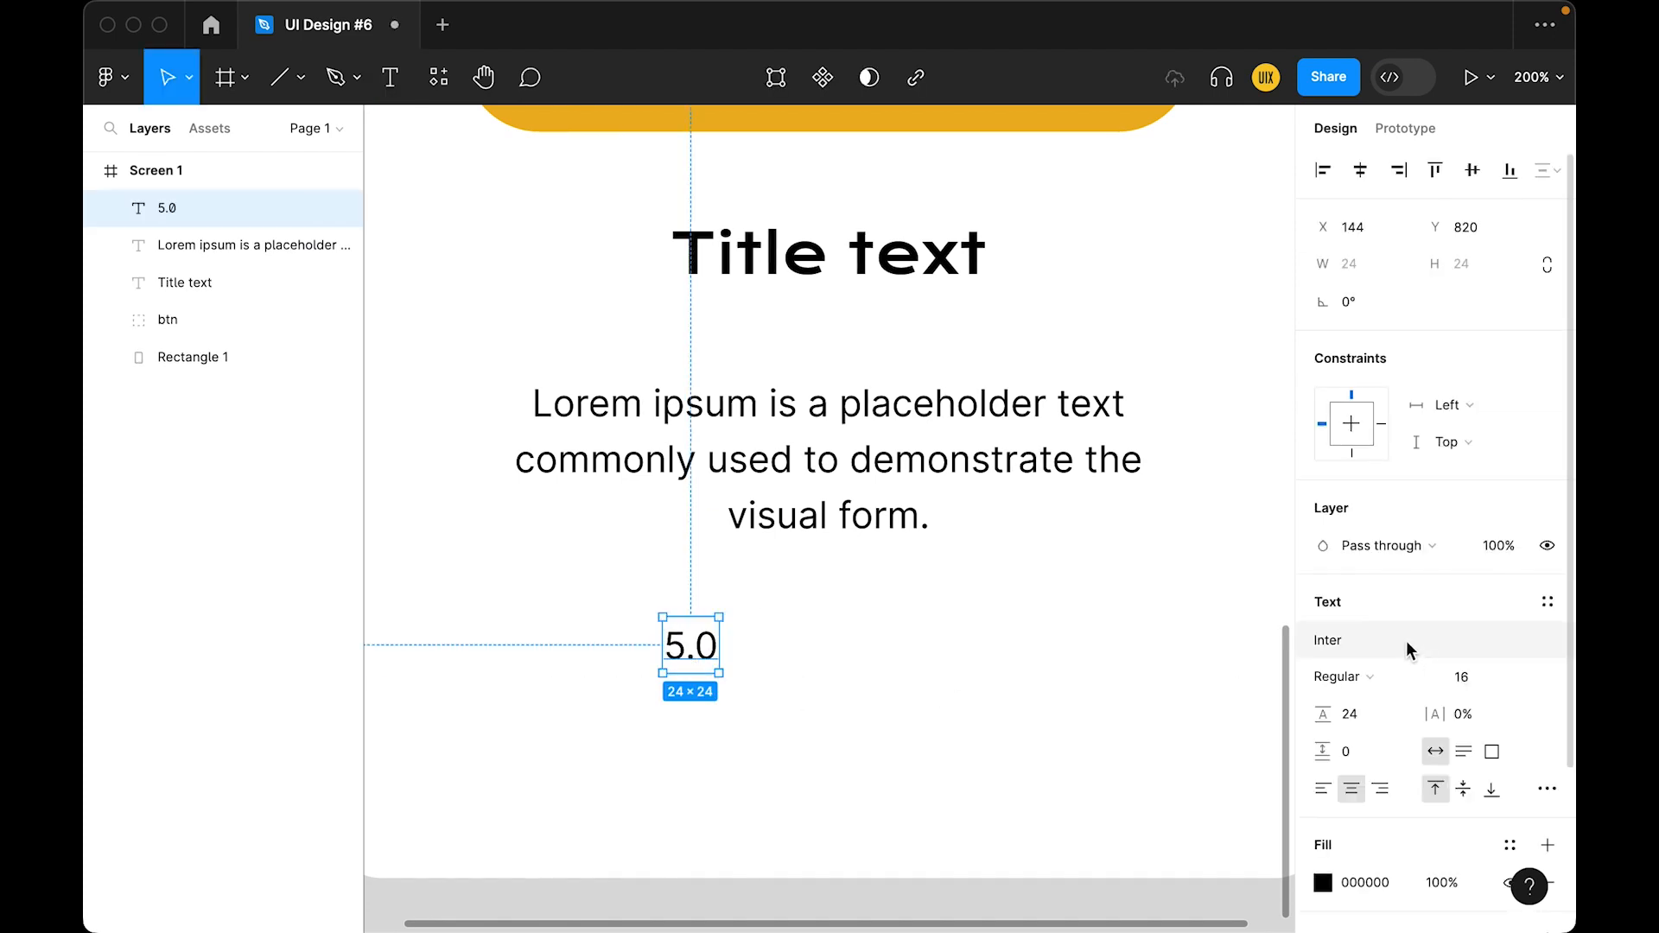
Set the font weight of the 5.0 rating text to Semi Bold
left_click(1374, 674)
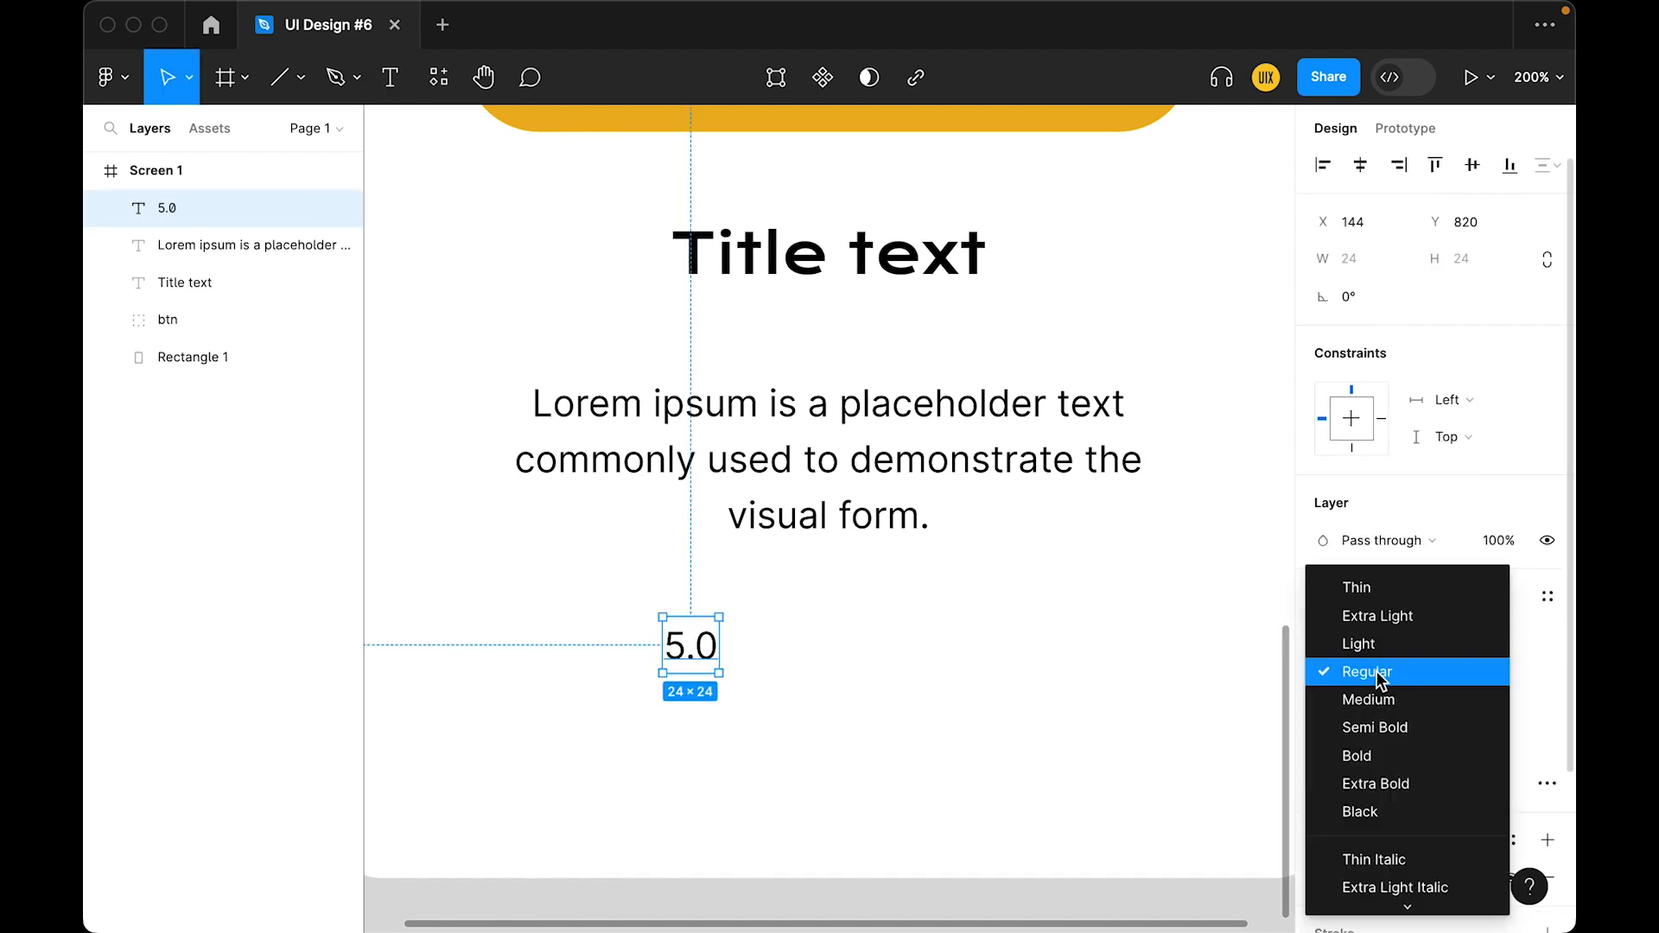
left_click(1386, 727)
left_click(1003, 748)
Draw a star beside the 5.0 rating at X 179, Y 820 and set its size to 24 by 24
left_click(301, 78)
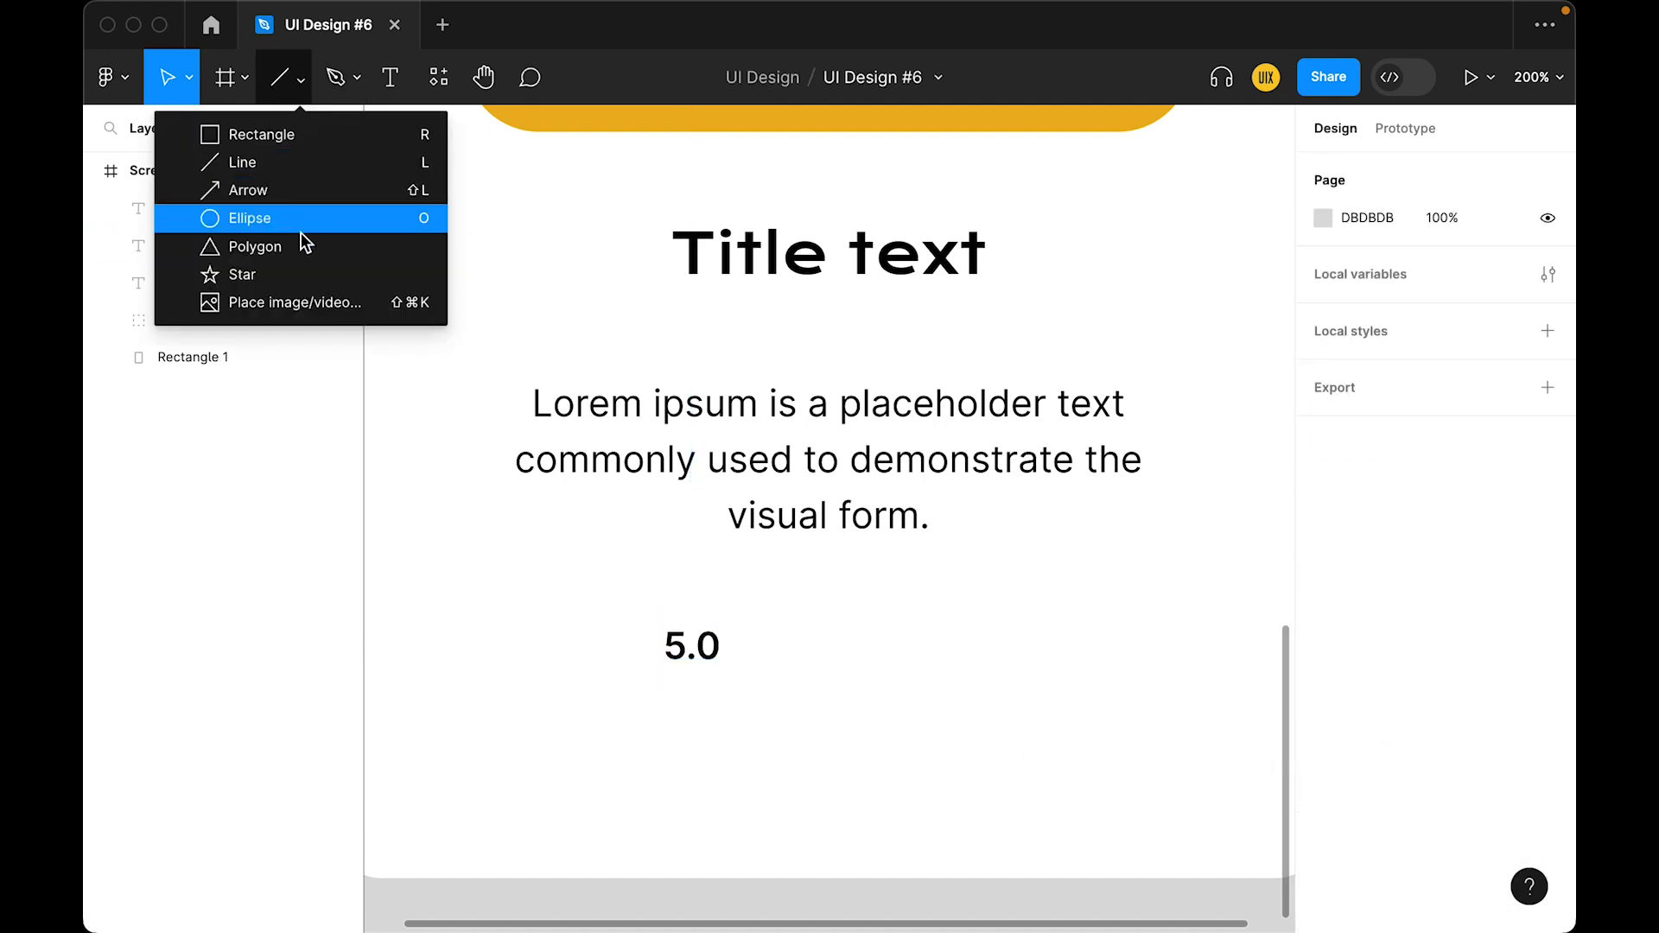
left_click(242, 274)
mouse_move(767, 638)
left_mouse_down()
mouse_move(829, 689)
mouse_move(785, 648)
mouse_move(771, 661)
left_mouse_up()
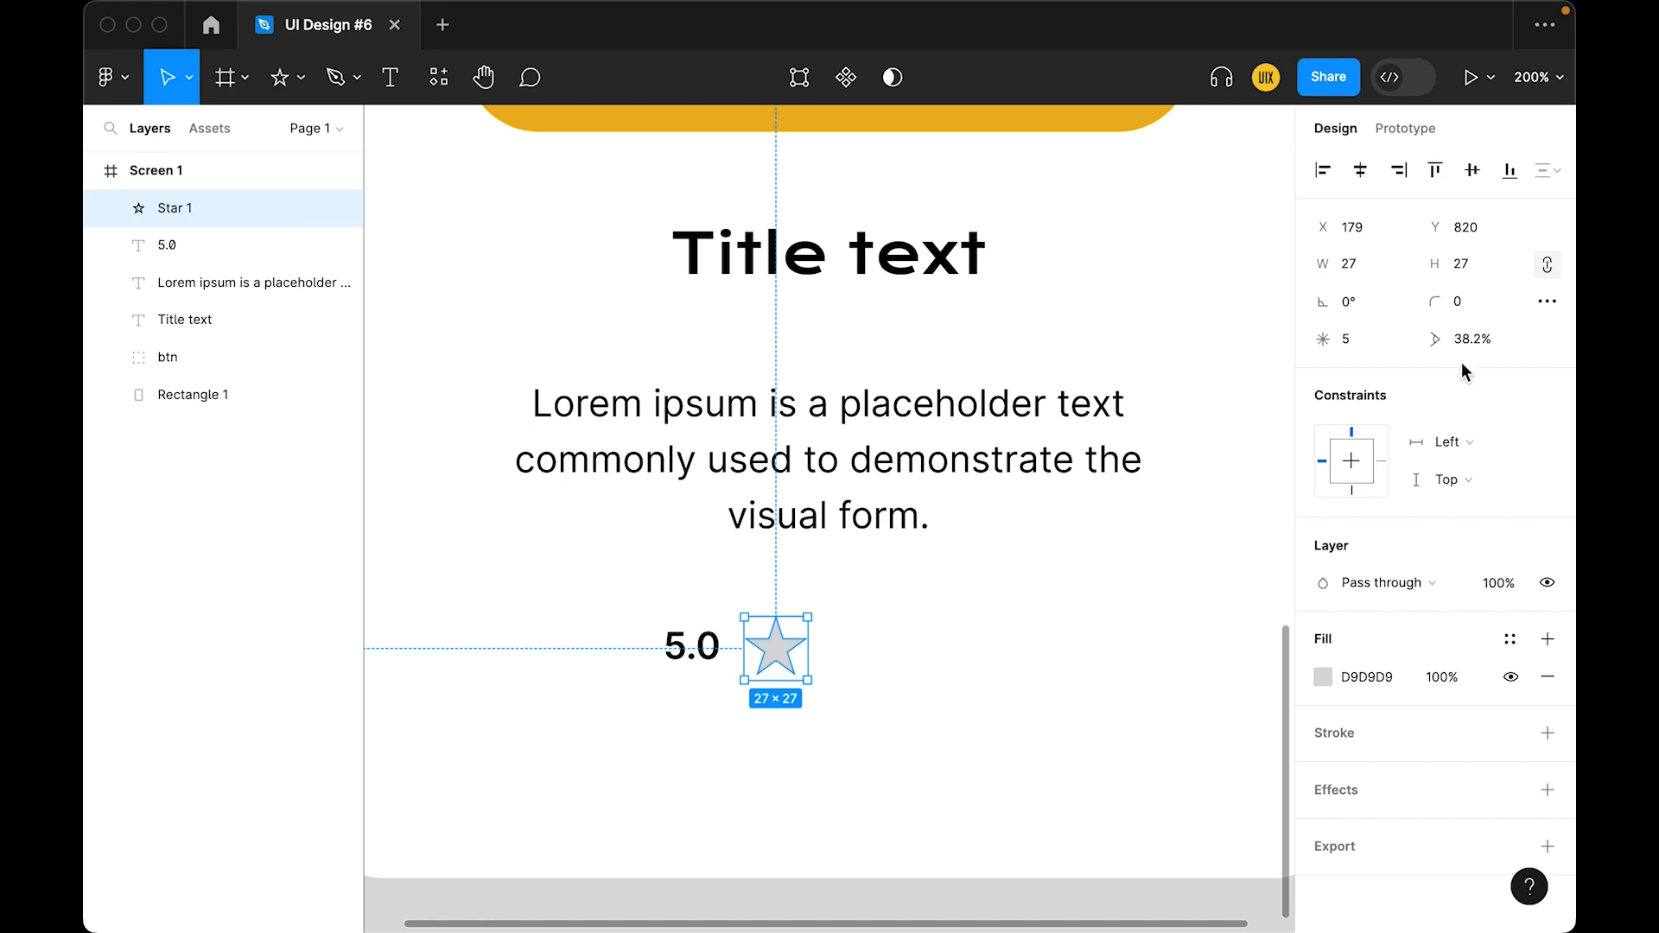
left_click(1475, 273)
type("24")
key("Return")
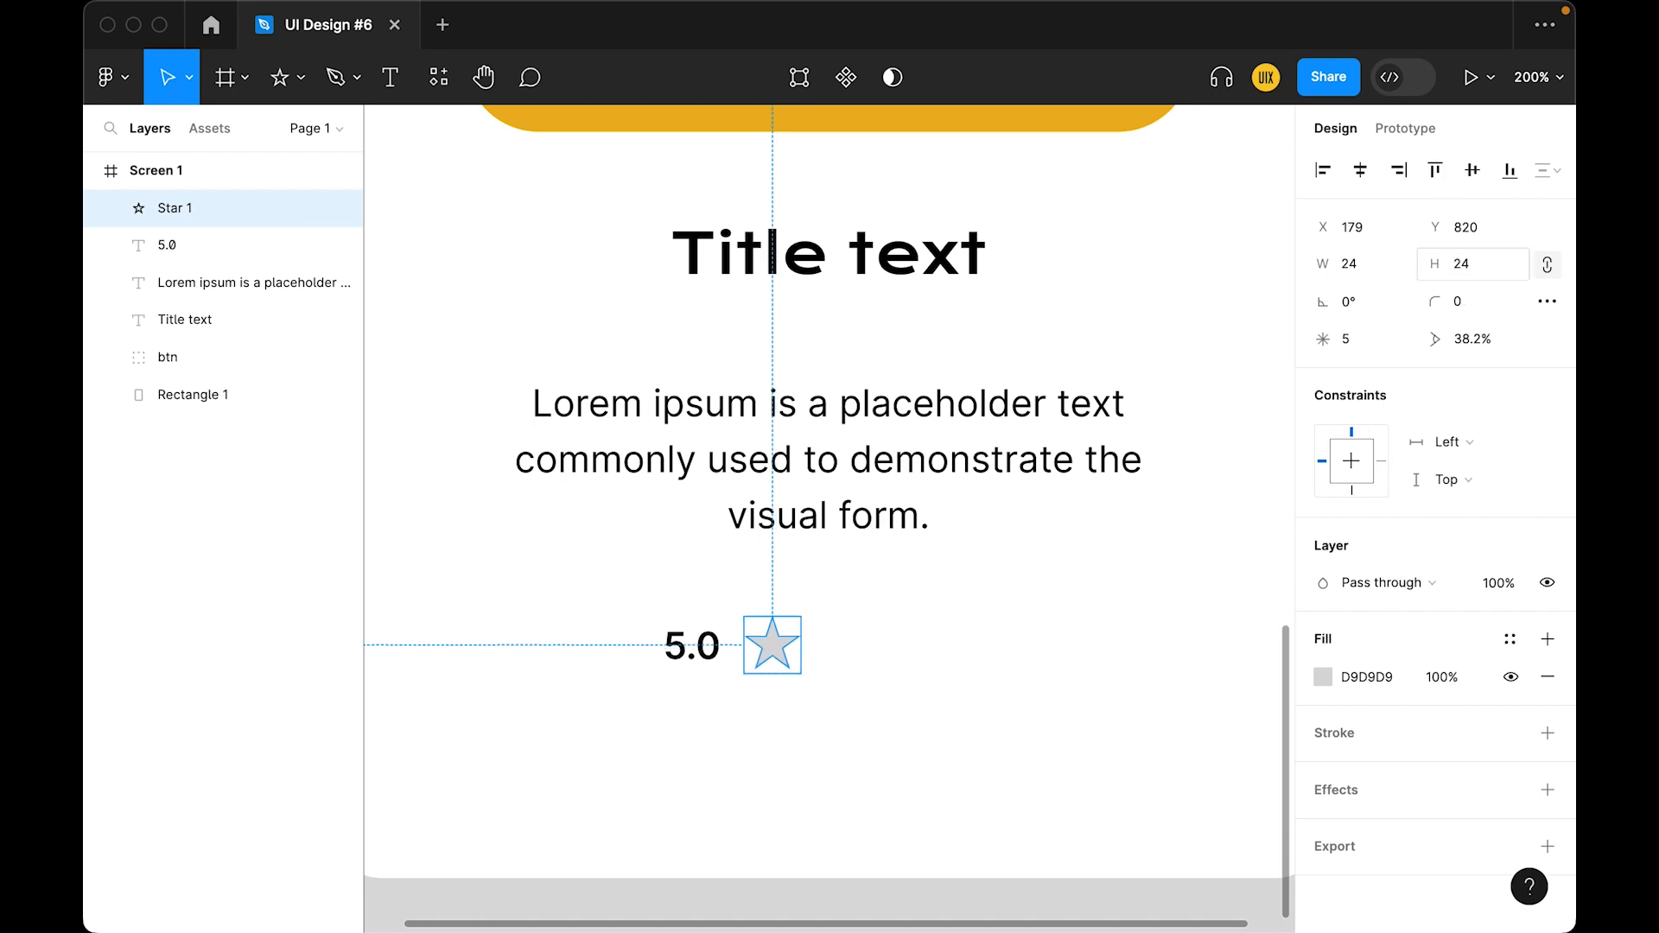
Change the star's fill to the bright yellow FFD02B
left_click(1322, 677)
left_click(1106, 809)
left_click(859, 751)
left_click(780, 661)
left_click(1331, 680)
left_click(1252, 337)
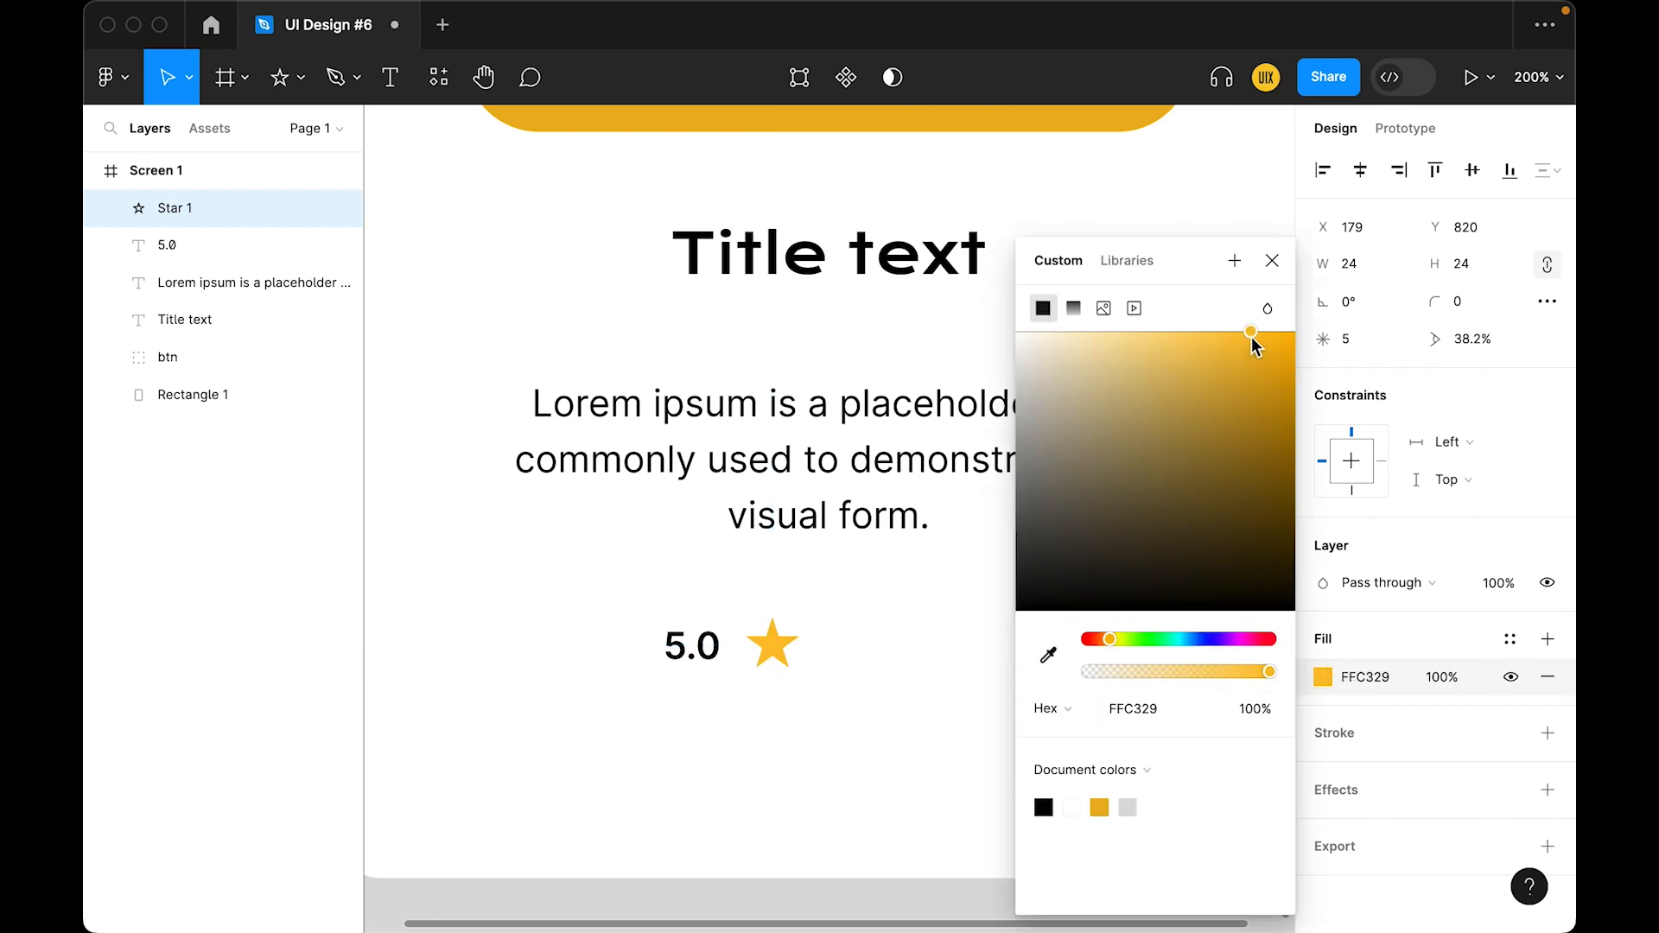
left_click_drag(1109, 639, 1111, 641)
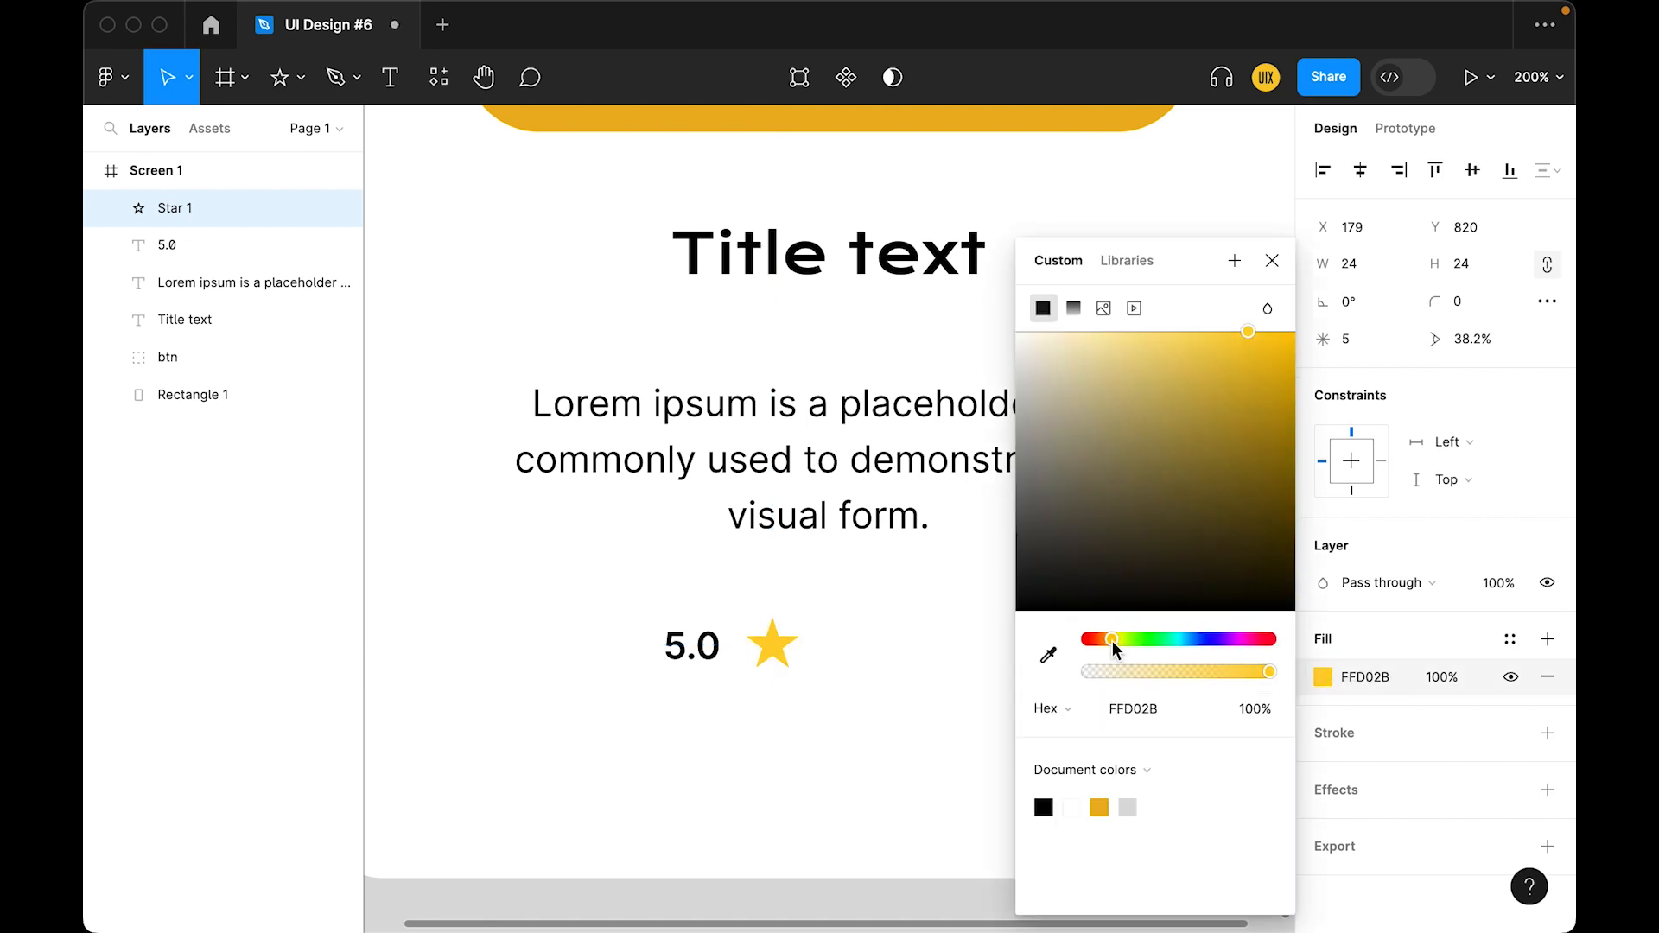
Recolour the 5.0 rating text with the star's yellow, sampled using the eyedropper
left_click(786, 789)
left_click(691, 647)
key("i")
left_click(773, 646)
left_click(890, 688)
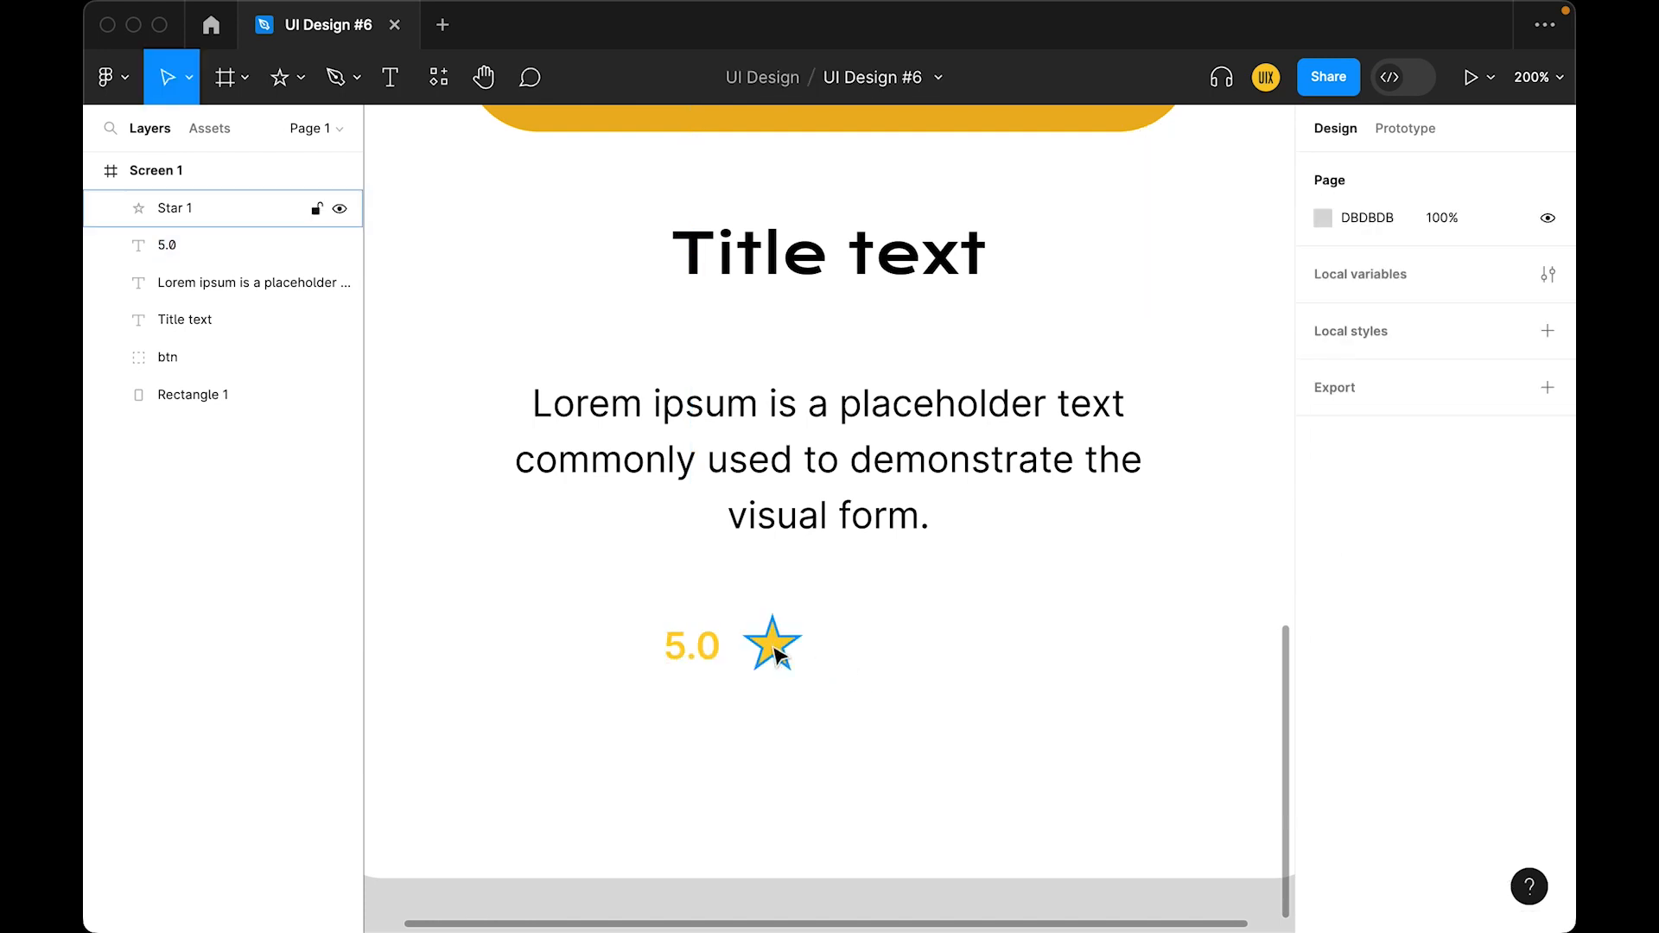
Duplicate the star to X 203, Y 820 and repeat the copy to make a row of five stars
left_click_drag(774, 654, 827, 649)
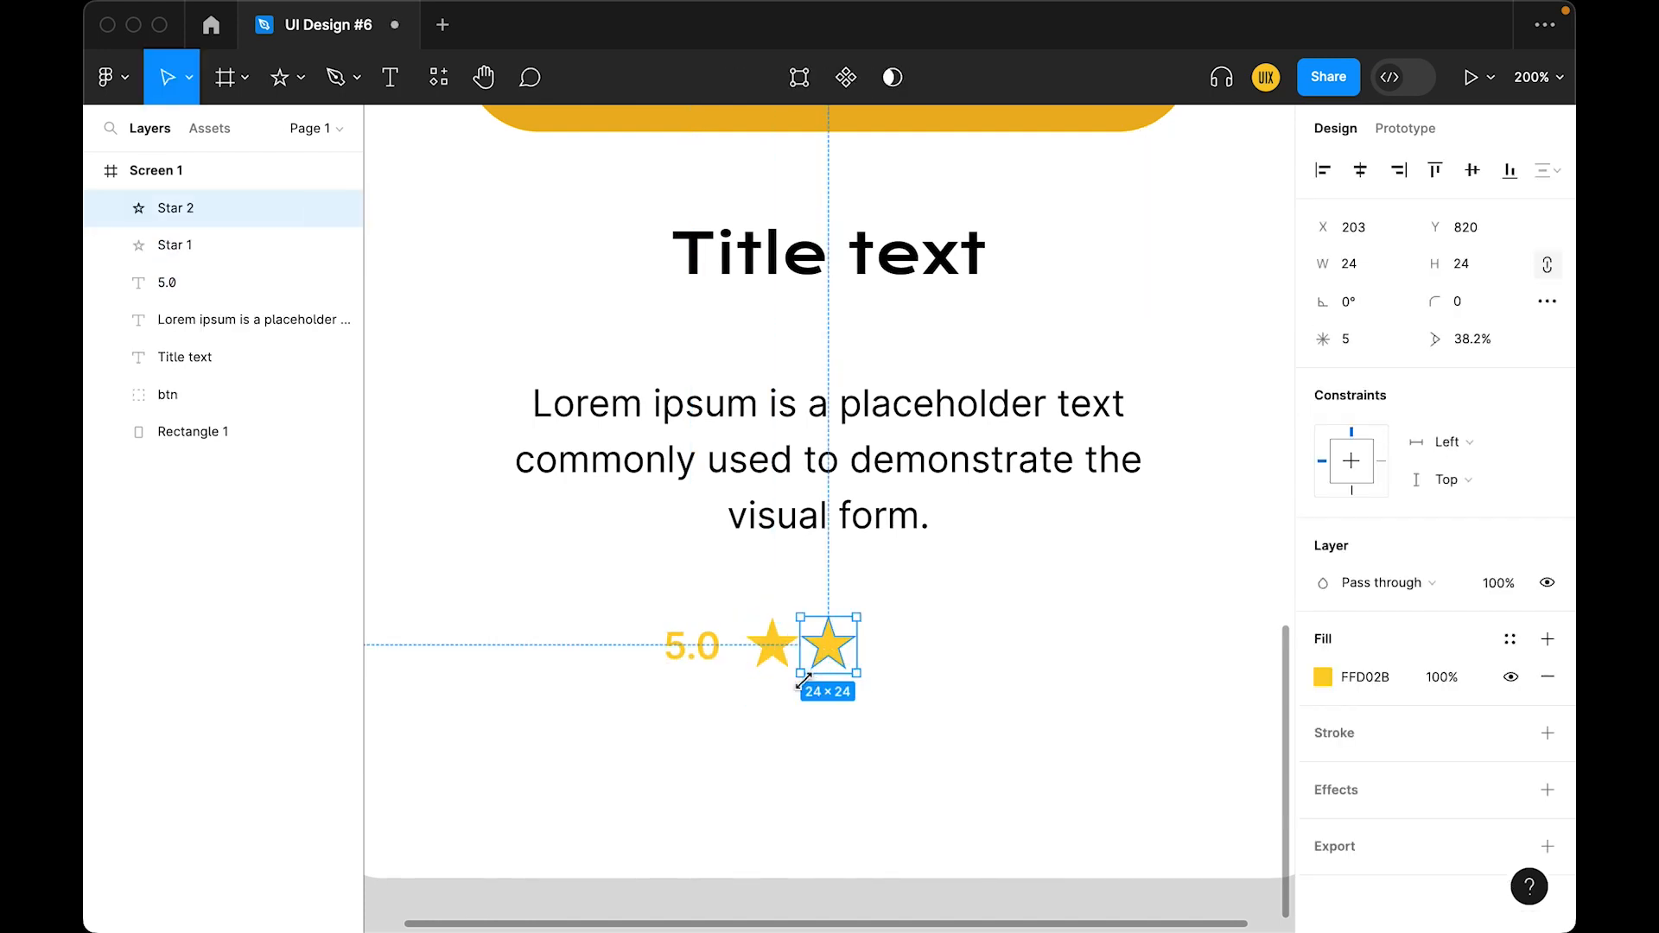
left_click(771, 655, "shift")
key("shift+a")
left_click(831, 659)
key("super+d")
key("super+d")
key("super+d")
left_click(877, 776)
Wrap the 5.0 text and the stars in a horizontal auto layout with 16 spacing between items
left_click_drag(1099, 764, 637, 650)
key("shift+a")
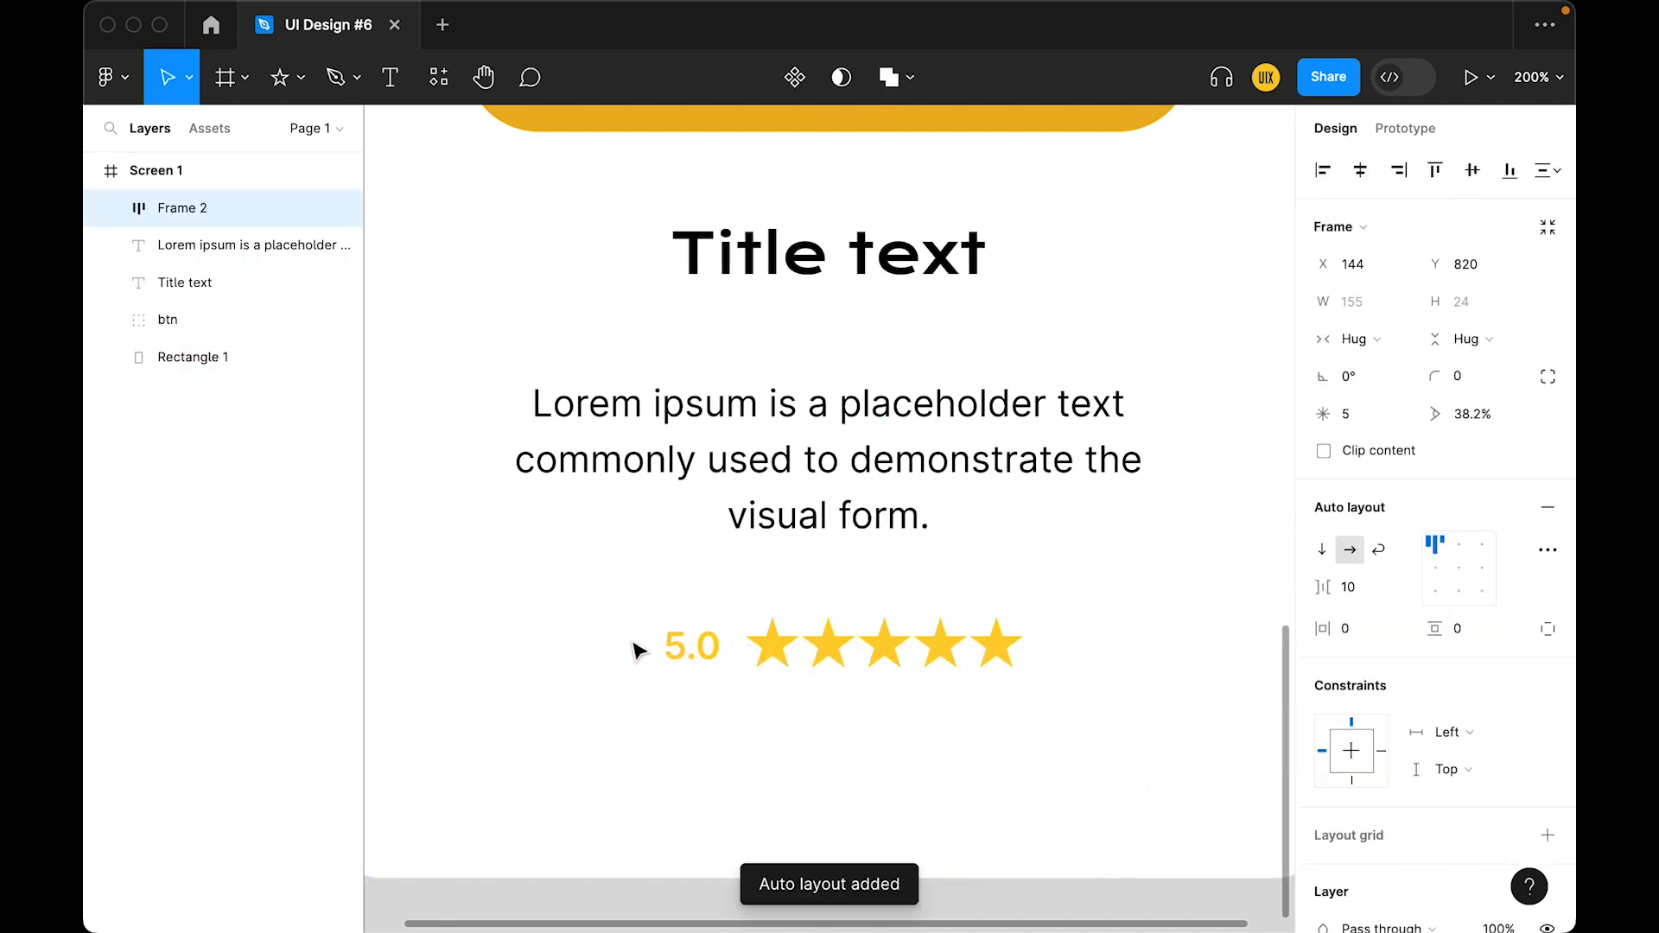
left_click(1372, 587)
type("1")
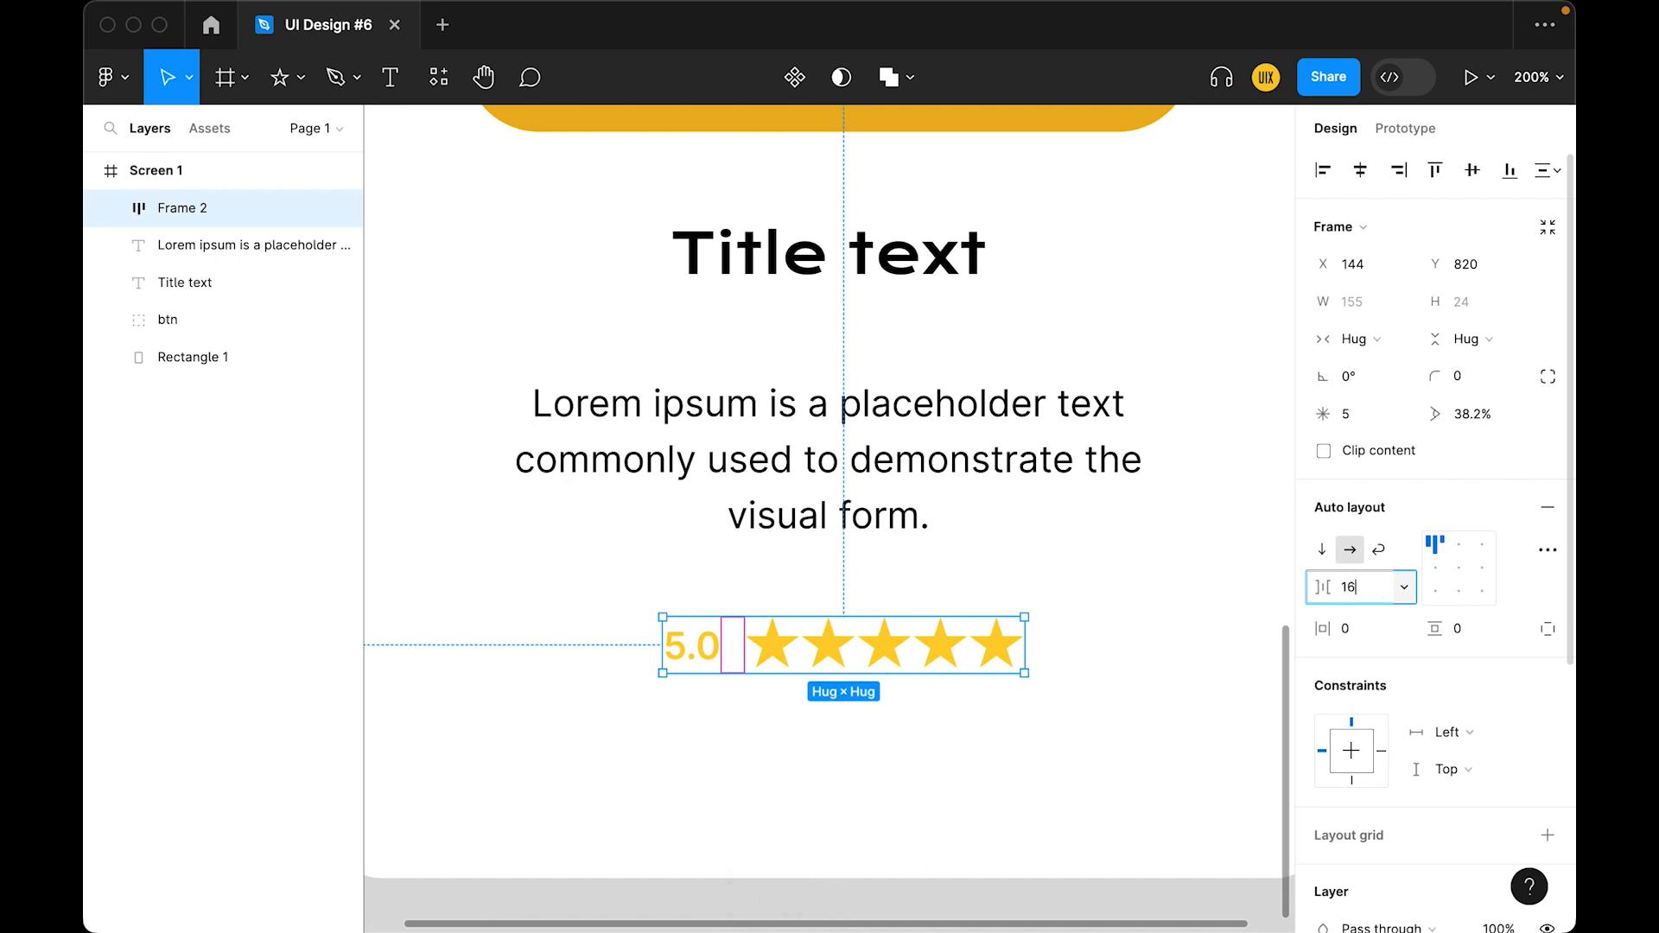
key("Return")
Set the rating frame's padding to 16 horizontal and 8 vertical, and centre it under the paragraph at X 118, Y 806
left_click_drag(894, 650, 871, 653)
left_click(1356, 628)
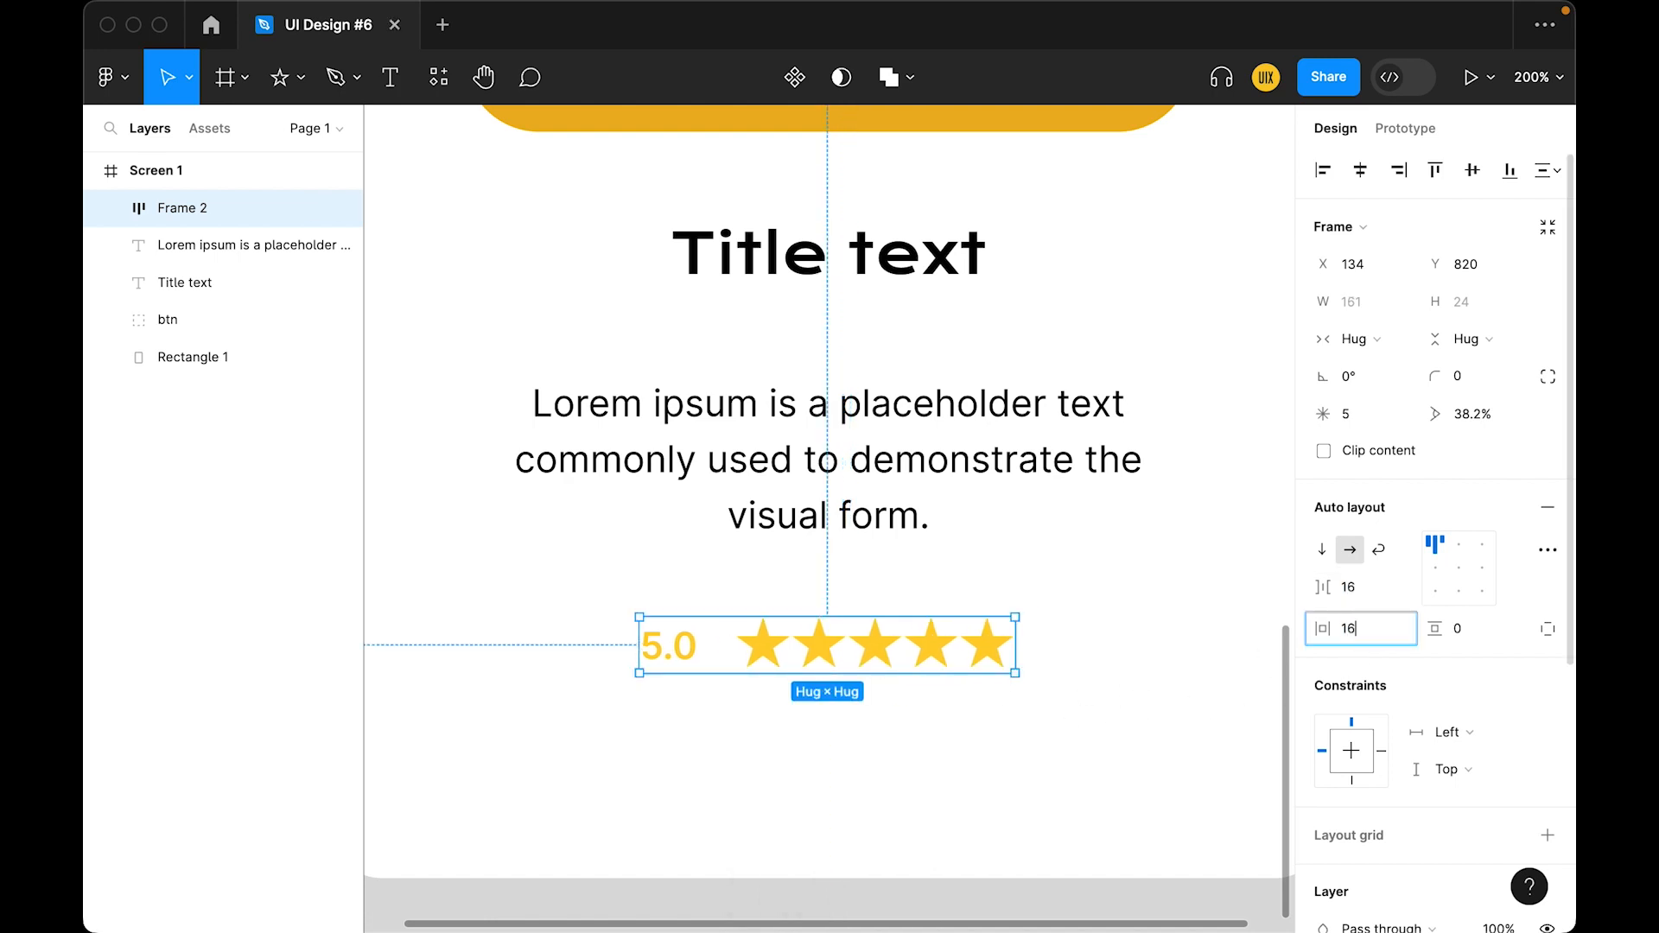
key("Return")
left_click(1479, 636)
key("Return")
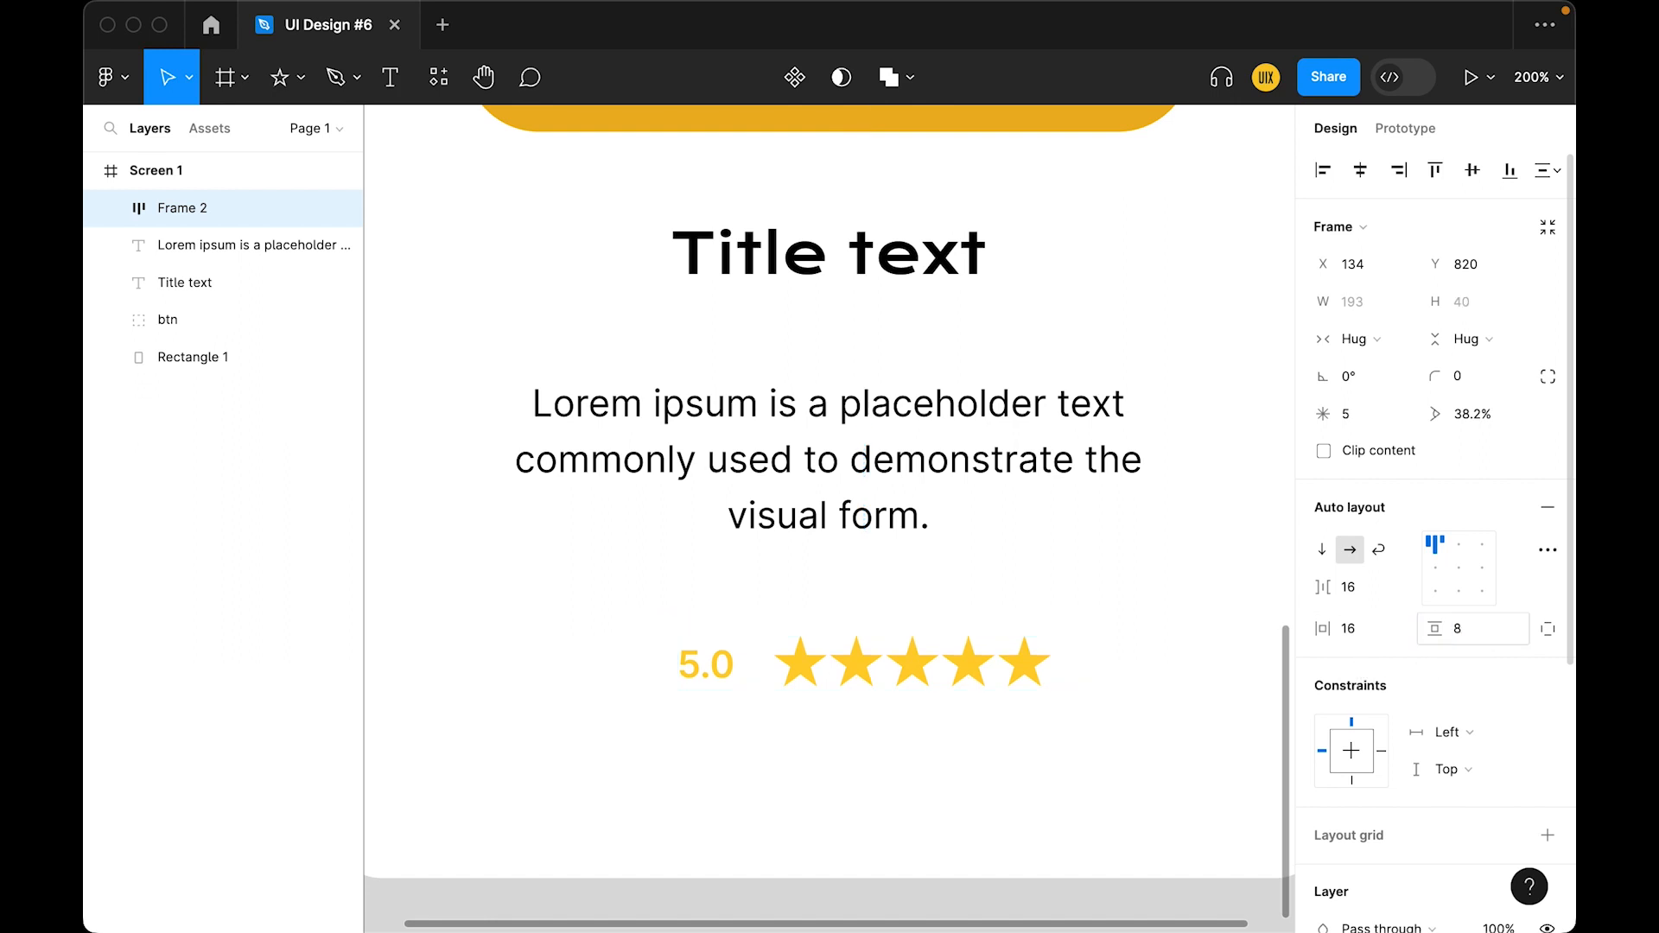
left_click_drag(863, 666, 826, 652)
Add a black stroke of 1 to the rating frame and set its corner radius to 12
scroll(1425, 725, "down", 5)
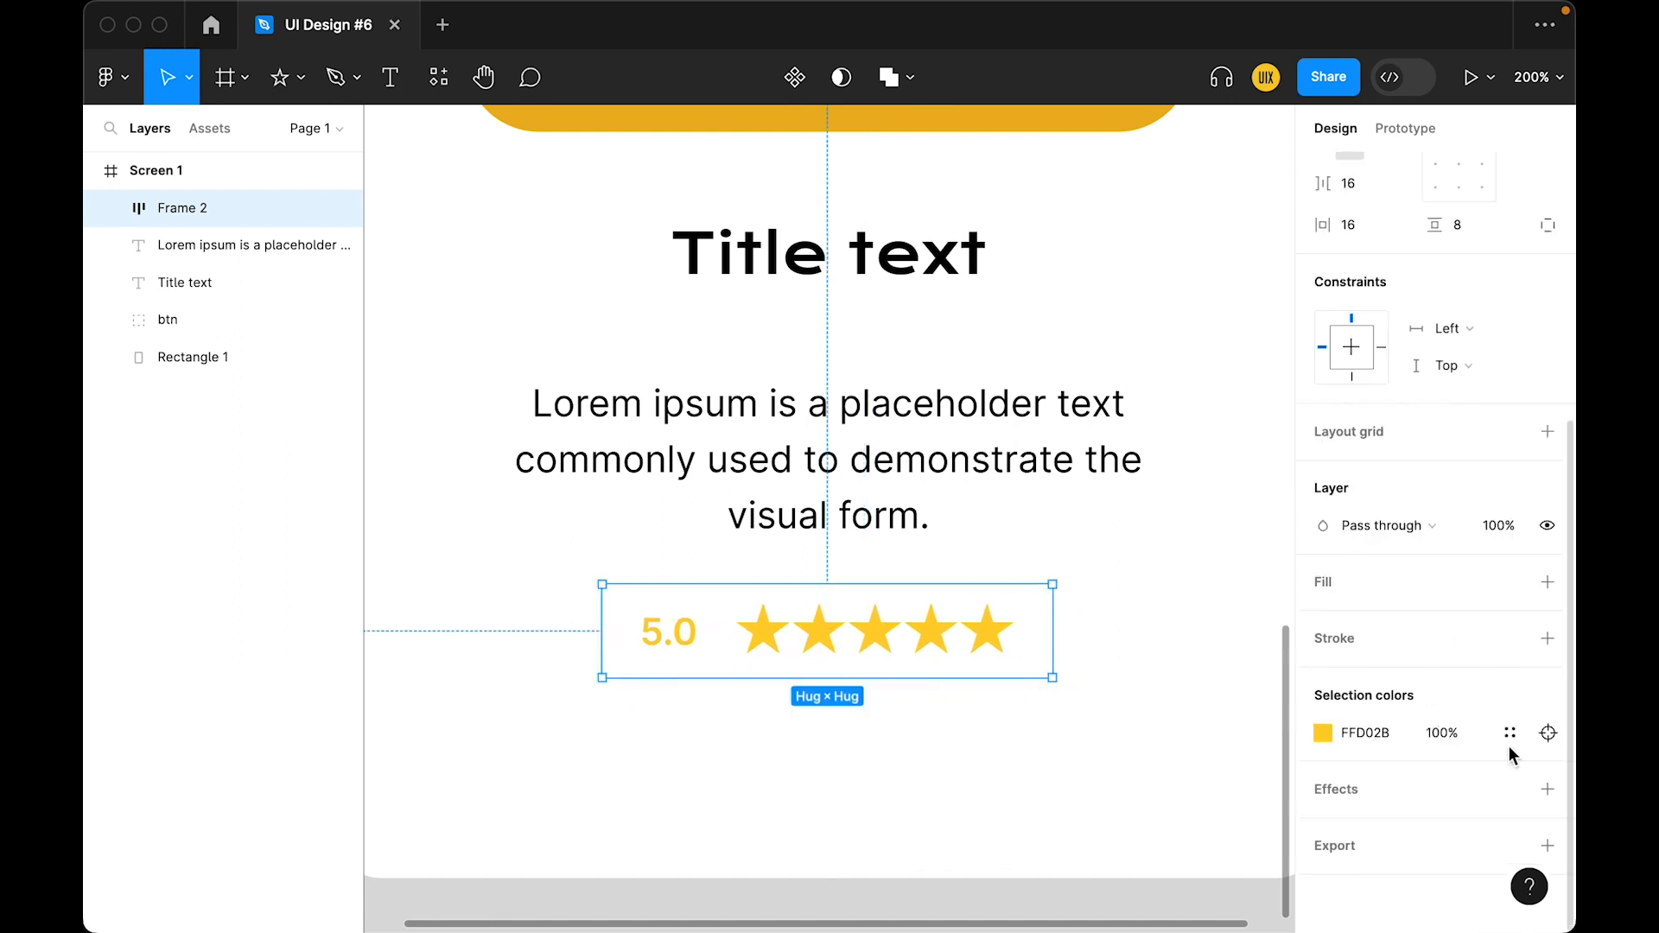
left_click(1550, 636)
scroll(1498, 517, "up", 5)
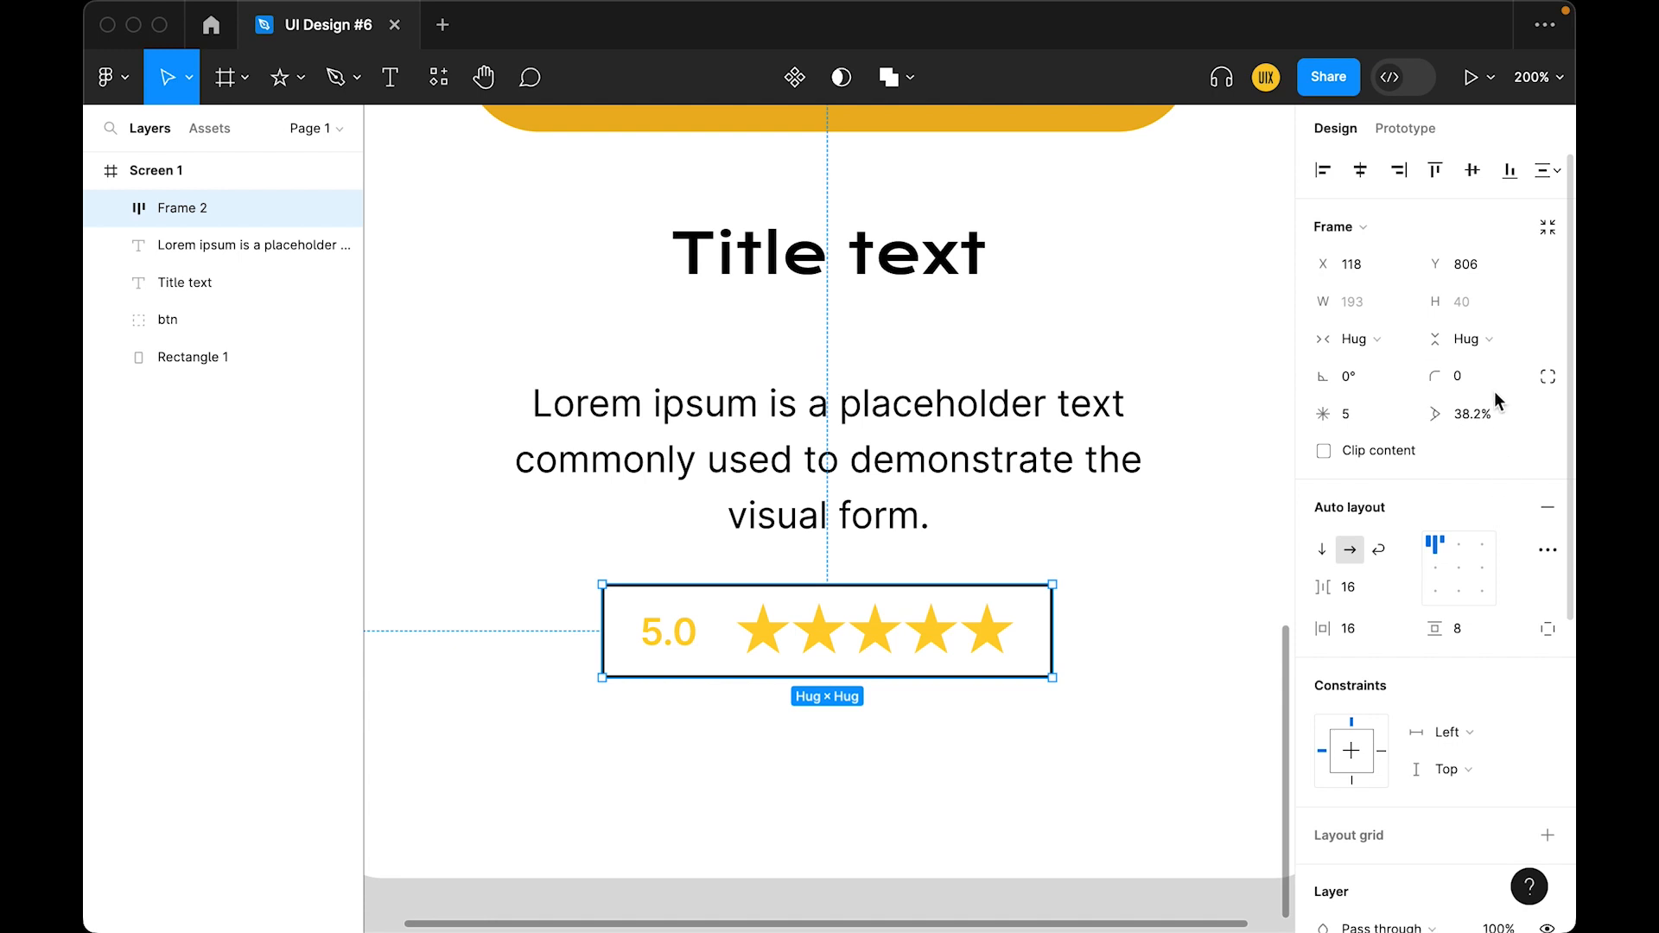
type("24")
key("Return")
type("12")
key("Return")
left_click(922, 792)
key("minus")
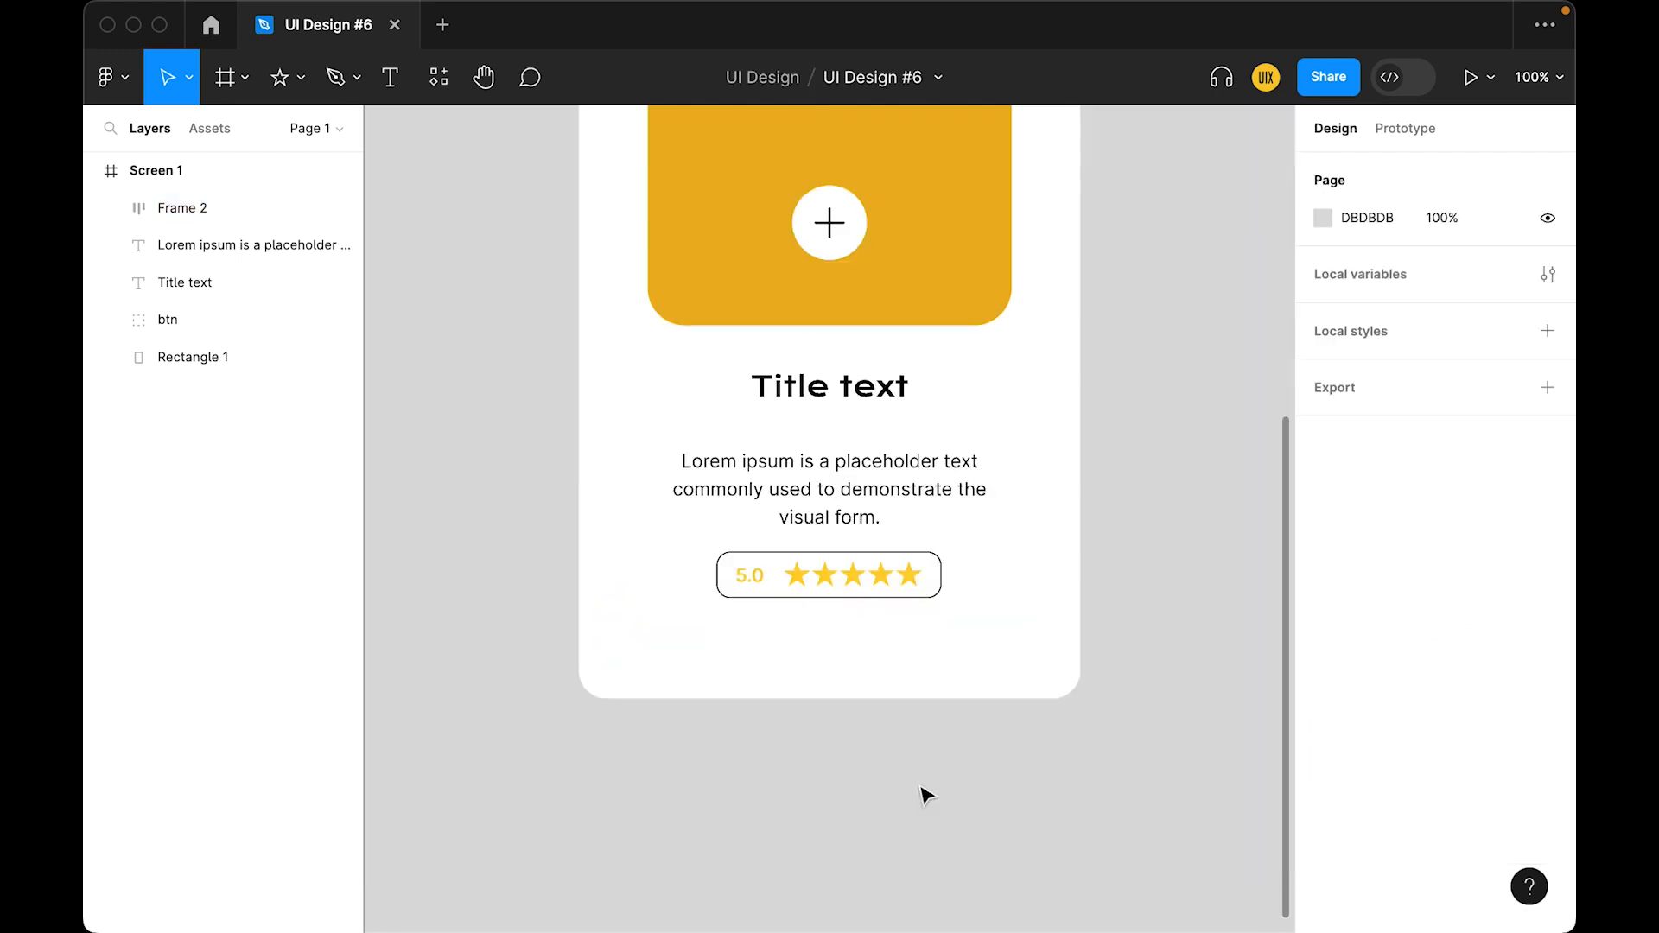
Change the rating frame's stroke colour to light grey CBCBCB
left_click(885, 581)
key("plus")
scroll(1548, 707, "down", 5)
left_click(1323, 564)
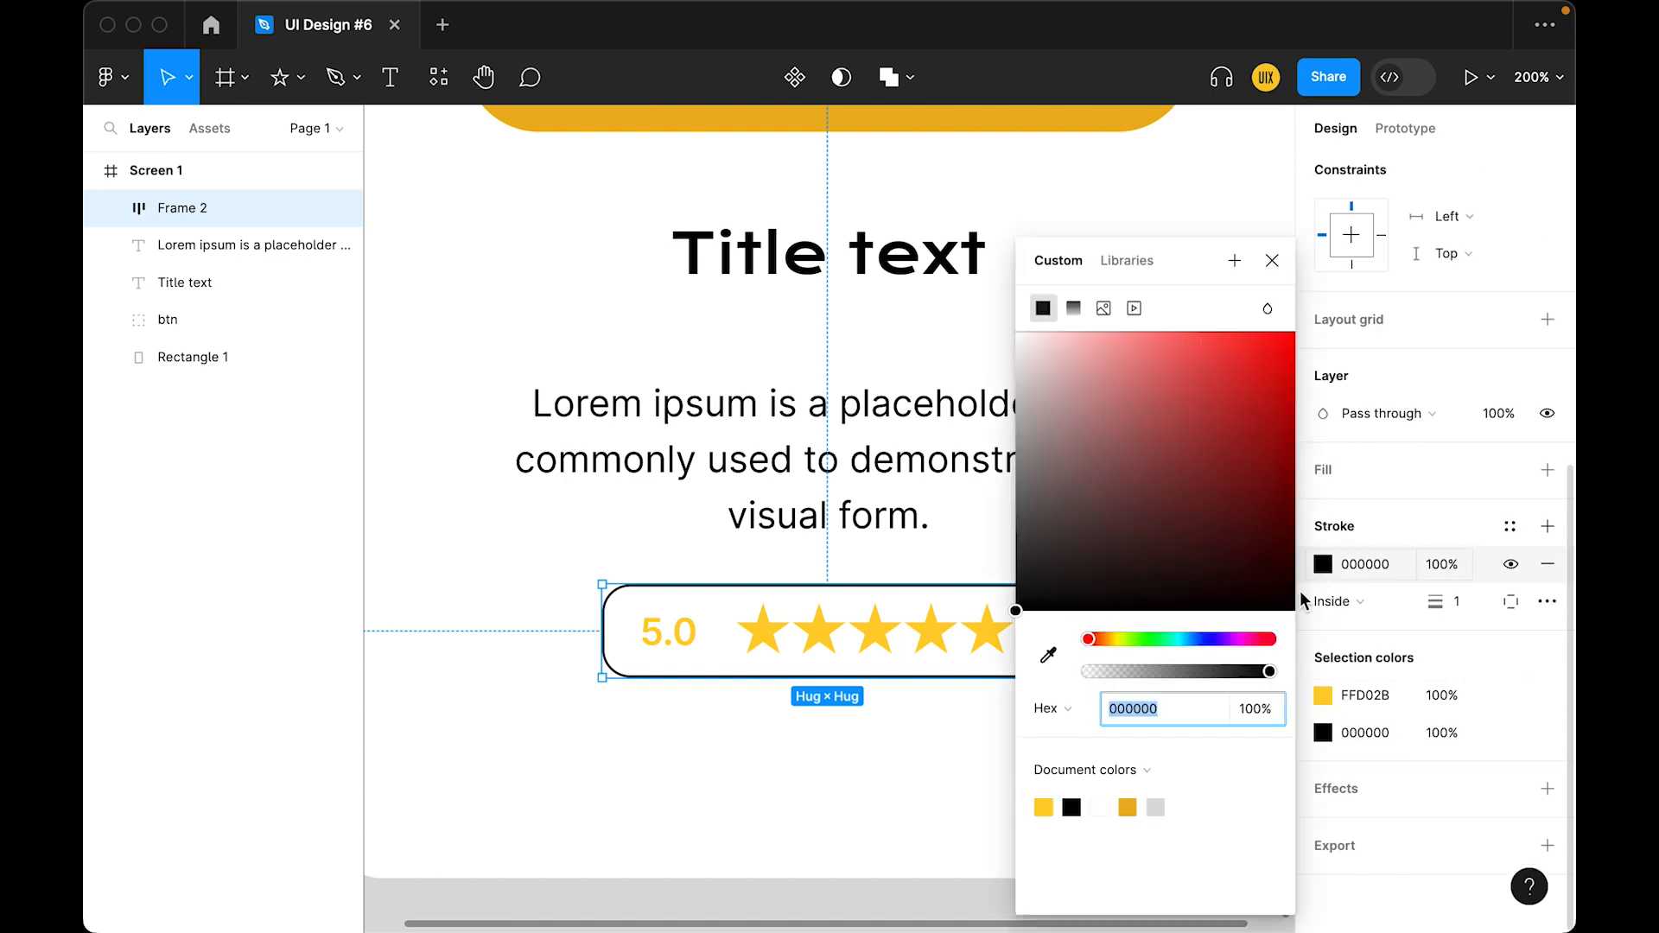
left_click(1048, 655)
left_click(823, 644)
left_click_drag(1073, 560, 1029, 429)
left_click(881, 809)
key("minus")
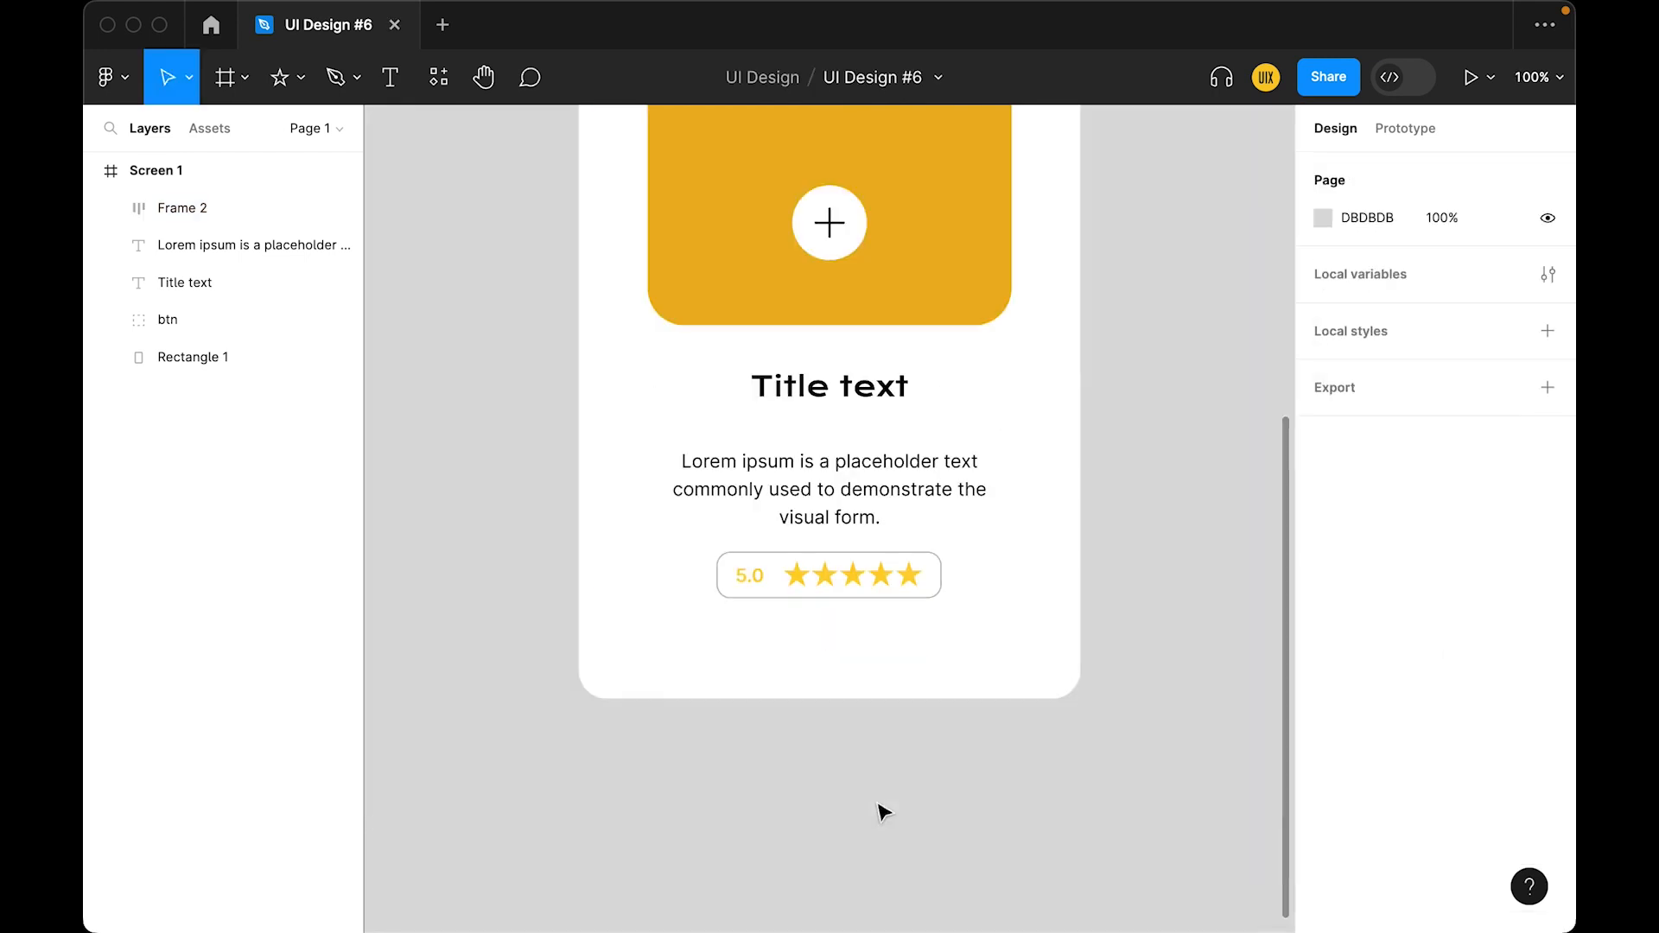
Check the gap between title and paragraph, and nudge the paragraph 16 px up towards the title
left_click(852, 485)
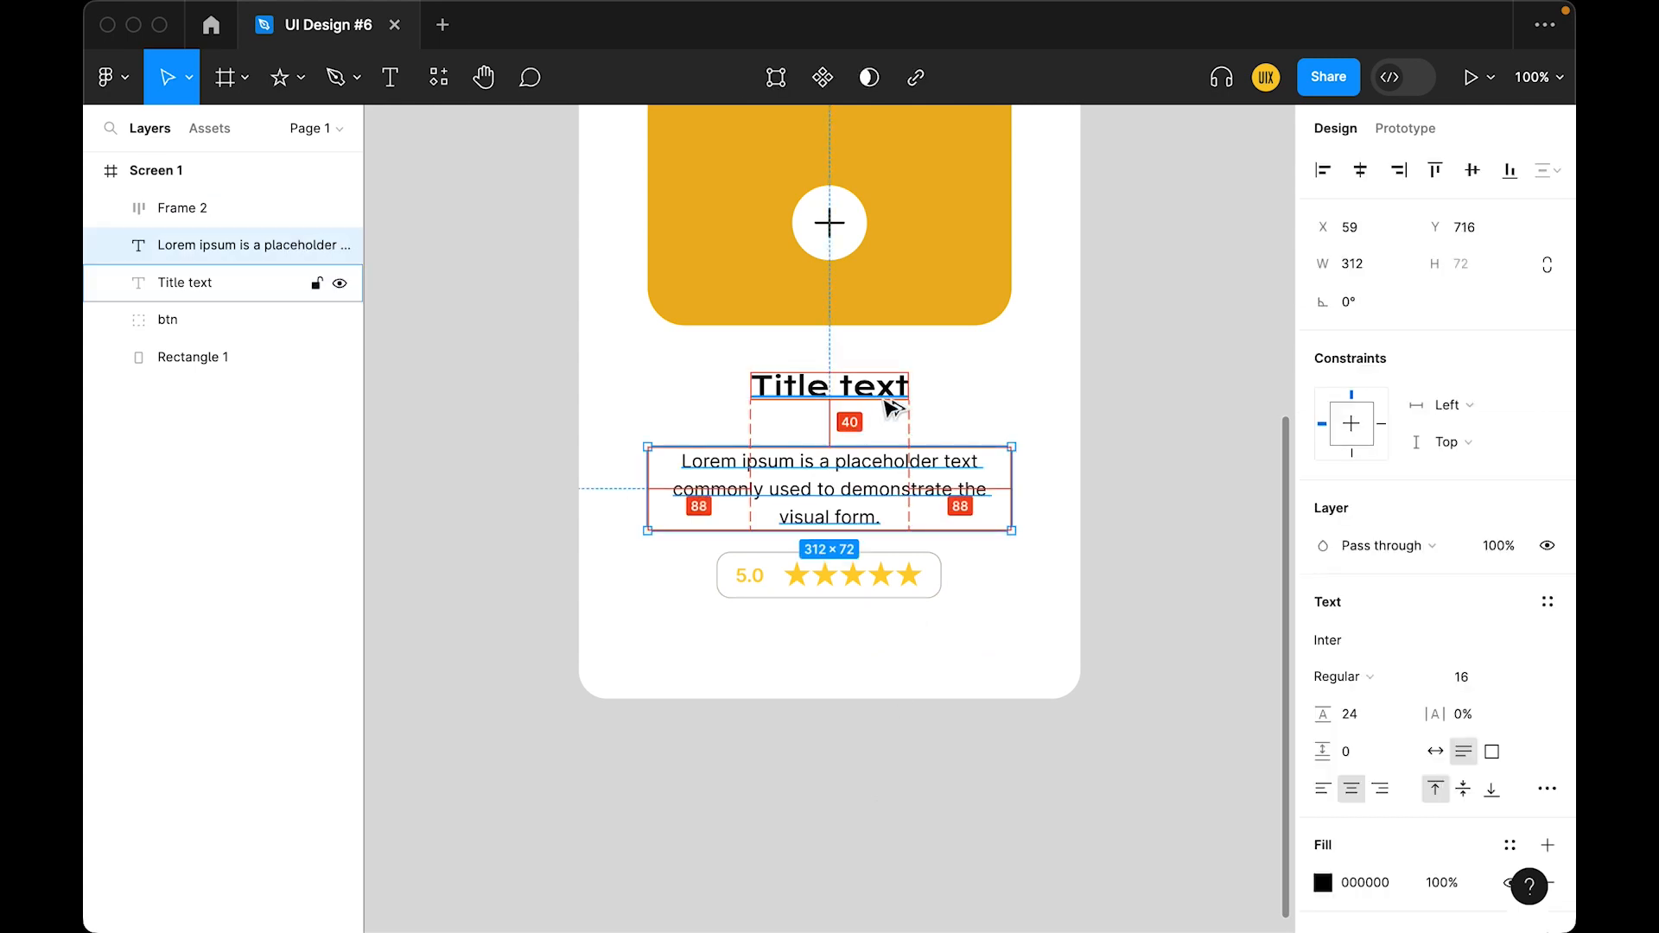
left_click(889, 399, "shift")
key("alt")
left_click(1018, 430)
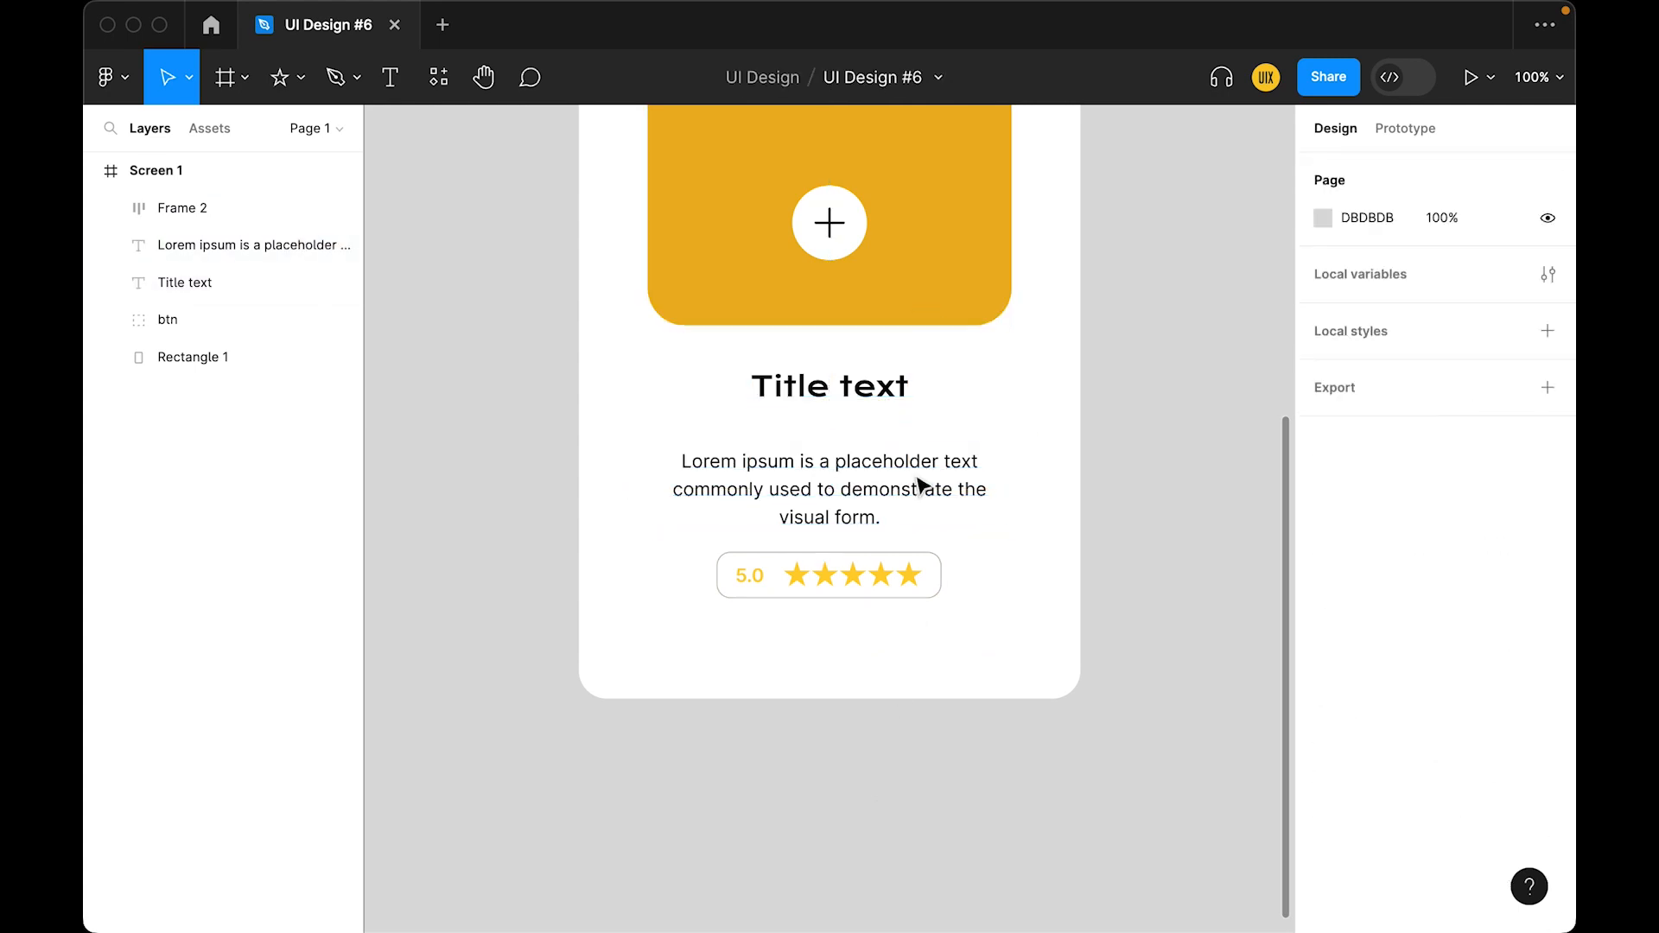
left_click(907, 462)
key("alt+Up")
key("alt+Up")
key("alt+Up")
key("alt+Up")
key("alt+Up")
key("alt+Up")
key("alt+Up")
key("alt+Up")
key("alt+Up")
key("alt+Up")
key("alt+Up")
key("alt+Up")
key("alt+Up")
key("alt+Up")
key("alt+Up")
key("alt+Up")
Nudge the rating frame 6 px down from the paragraph and fit the whole screen in view
left_click(874, 572)
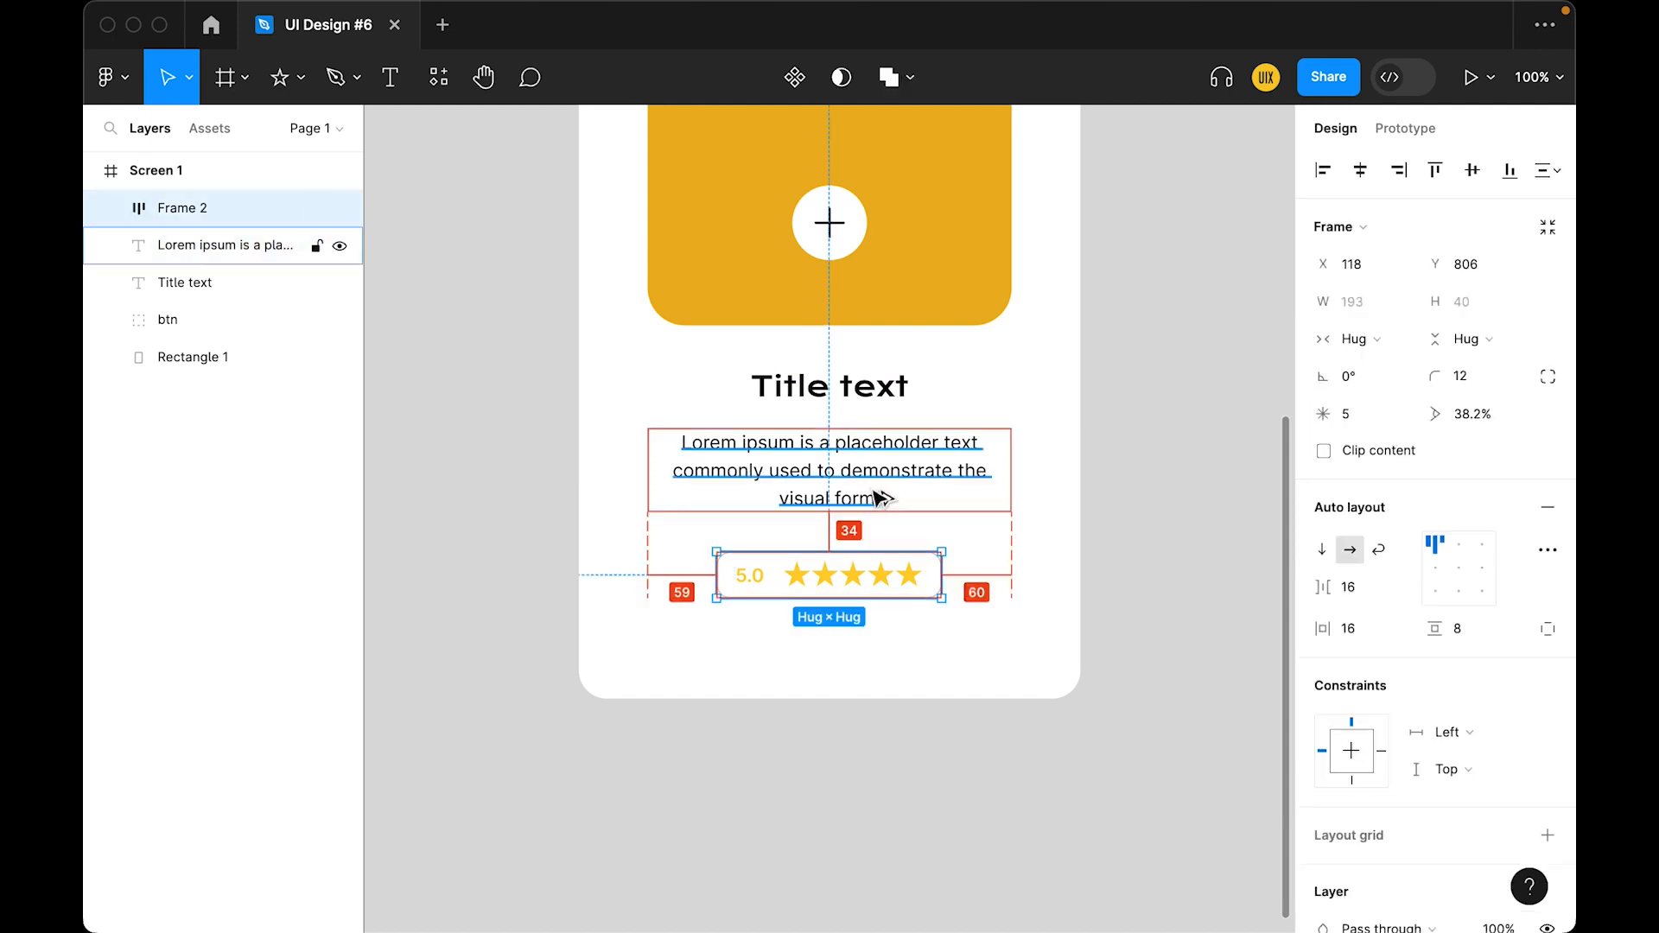
key("alt+Down")
key("alt+Down")
key("alt+Down")
key("alt+Down")
key("alt+Down")
key("alt+Down")
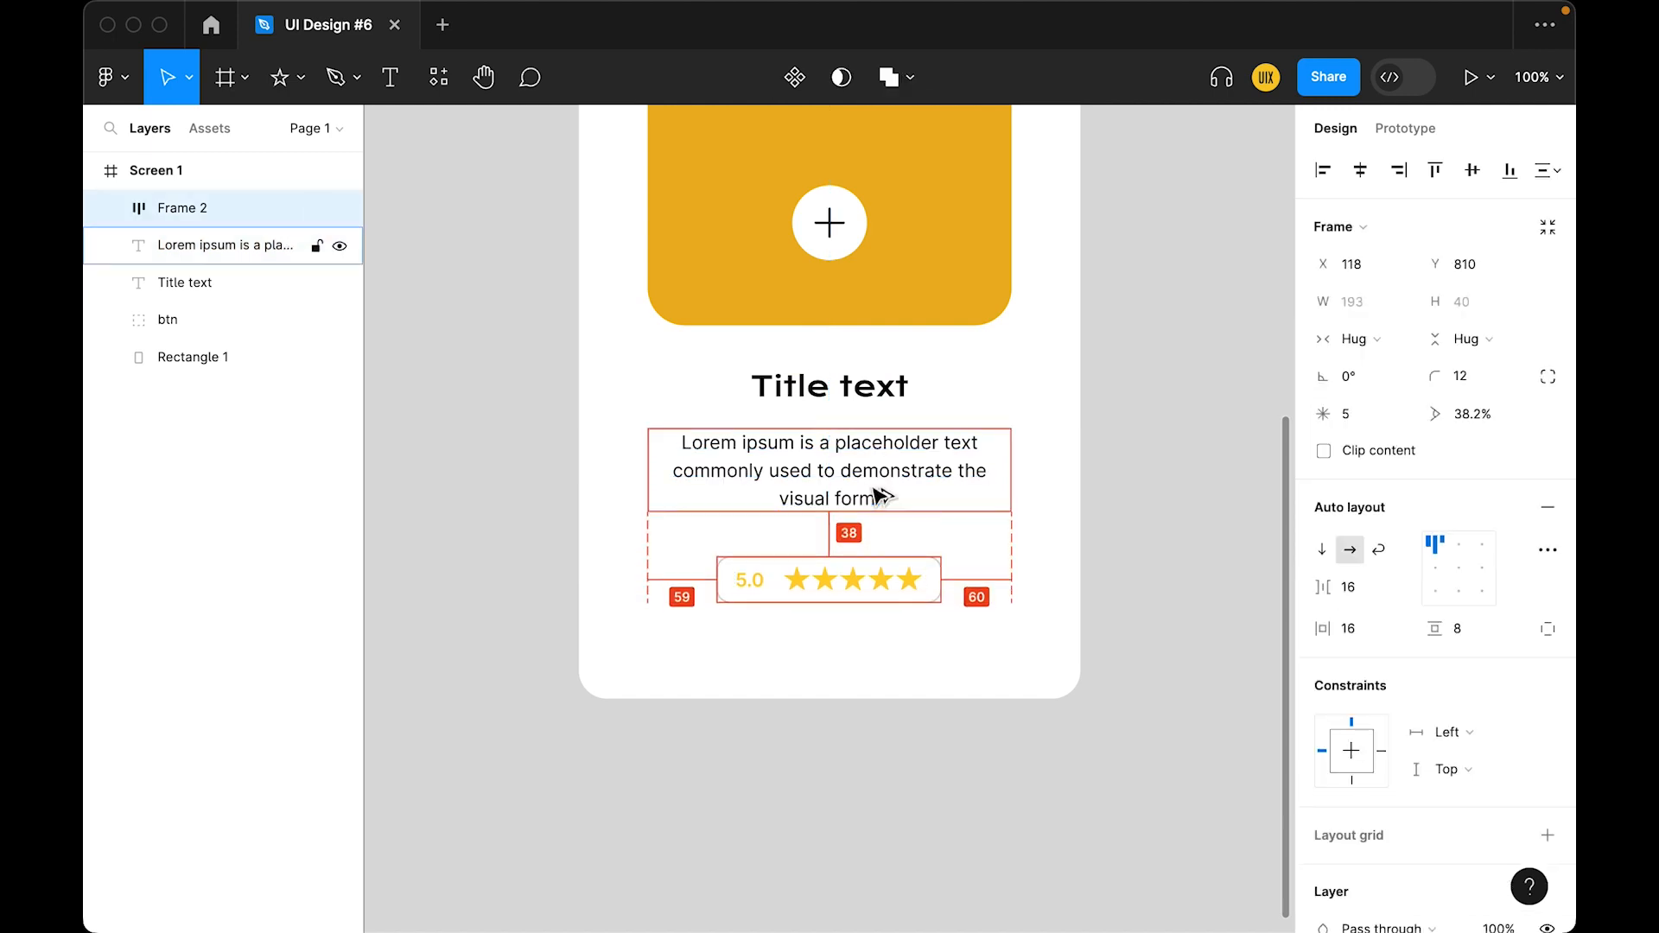
left_click(883, 712)
key("shift+2")
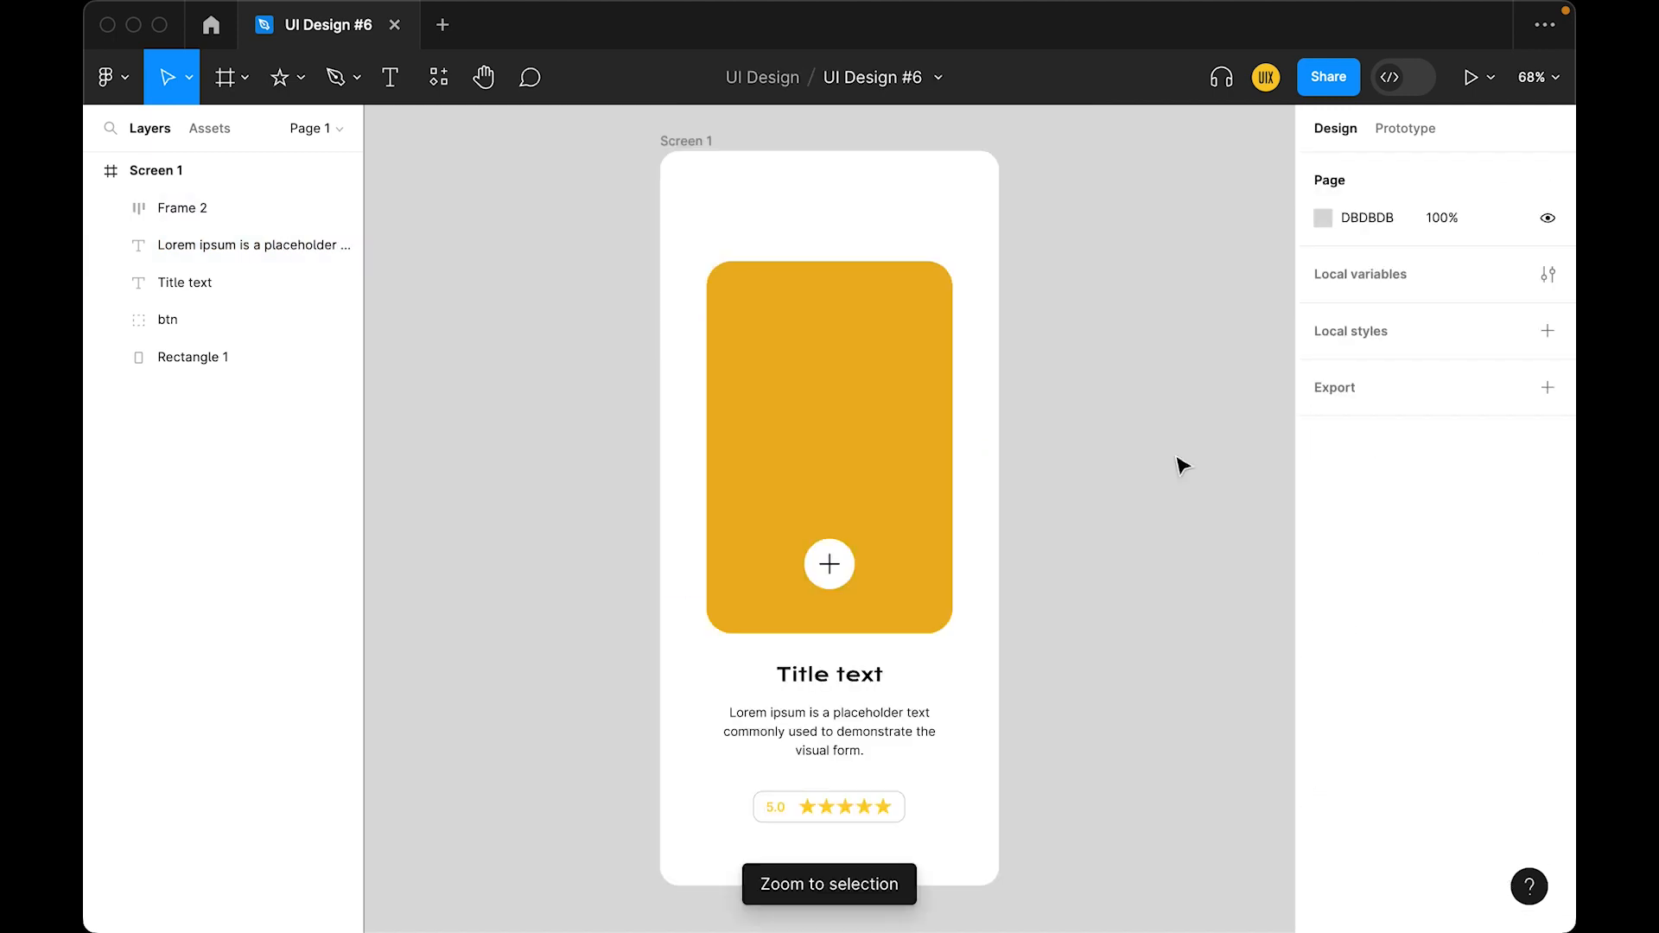
Move the btn, img and text content layers out of Screen 1 onto the empty canvas beside it
left_click_drag(604, 222, 1034, 884)
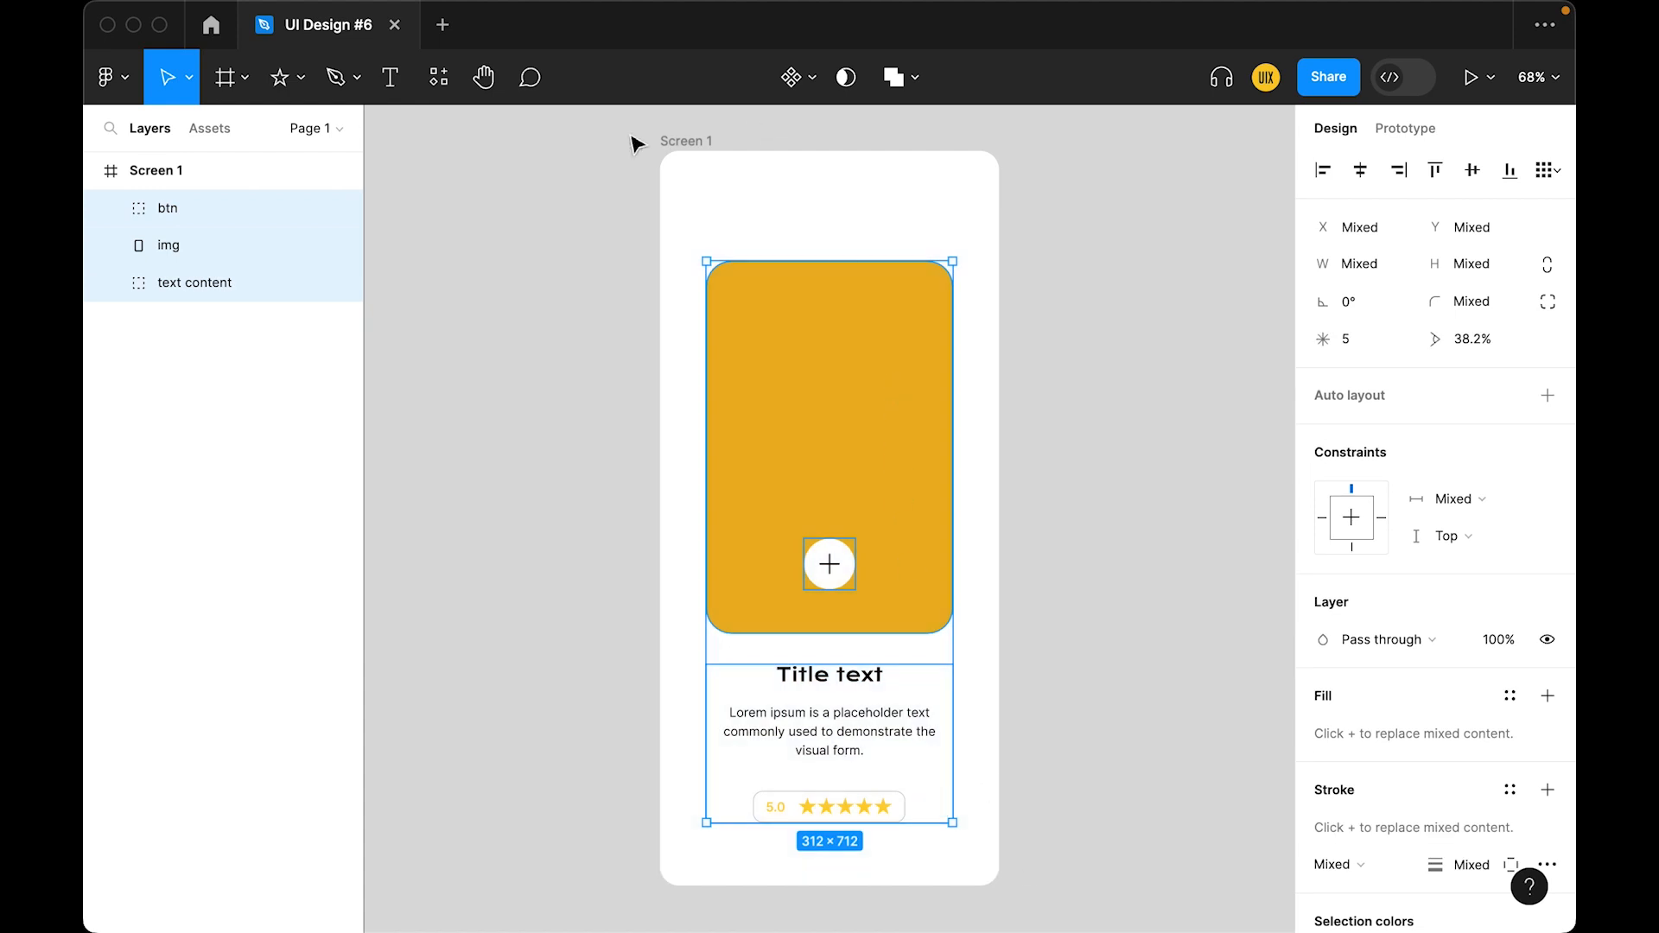
left_click_drag(899, 450, 482, 441)
left_click_drag(614, 566, 928, 513)
left_click(520, 178)
left_click_drag(525, 185, 890, 793)
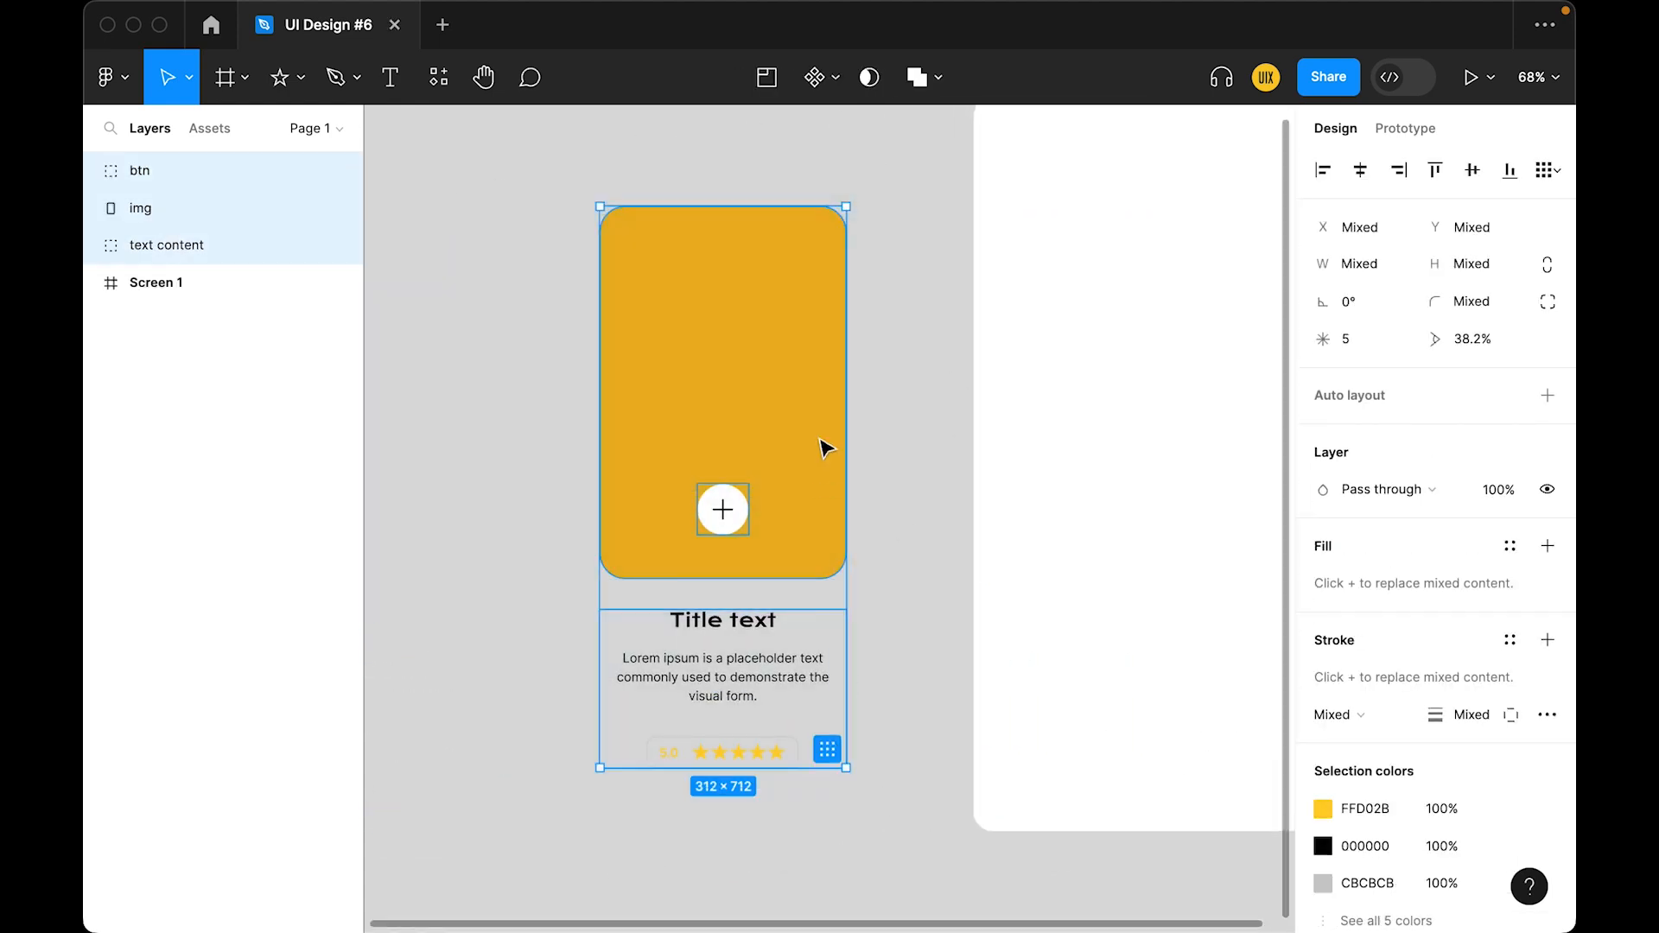
left_click_drag(821, 444, 823, 383)
Create a single component from the btn, img and text content layers and add a variant named closed
left_click(834, 79)
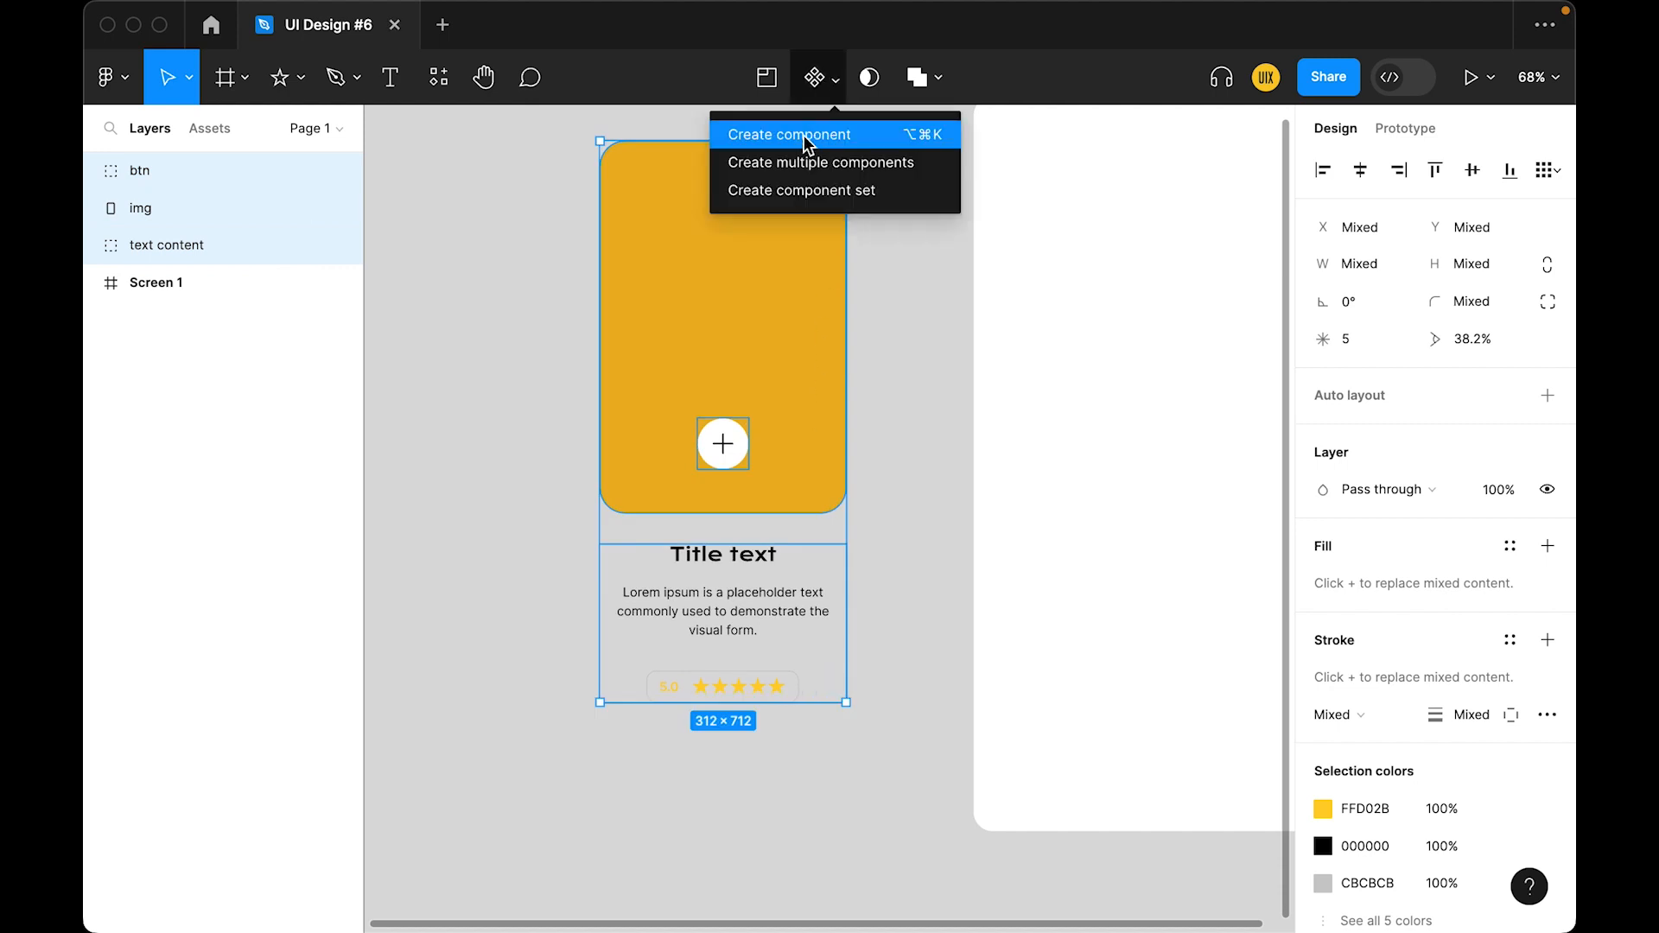
left_click(789, 136)
left_click(926, 263)
left_click_drag(789, 362, 792, 345)
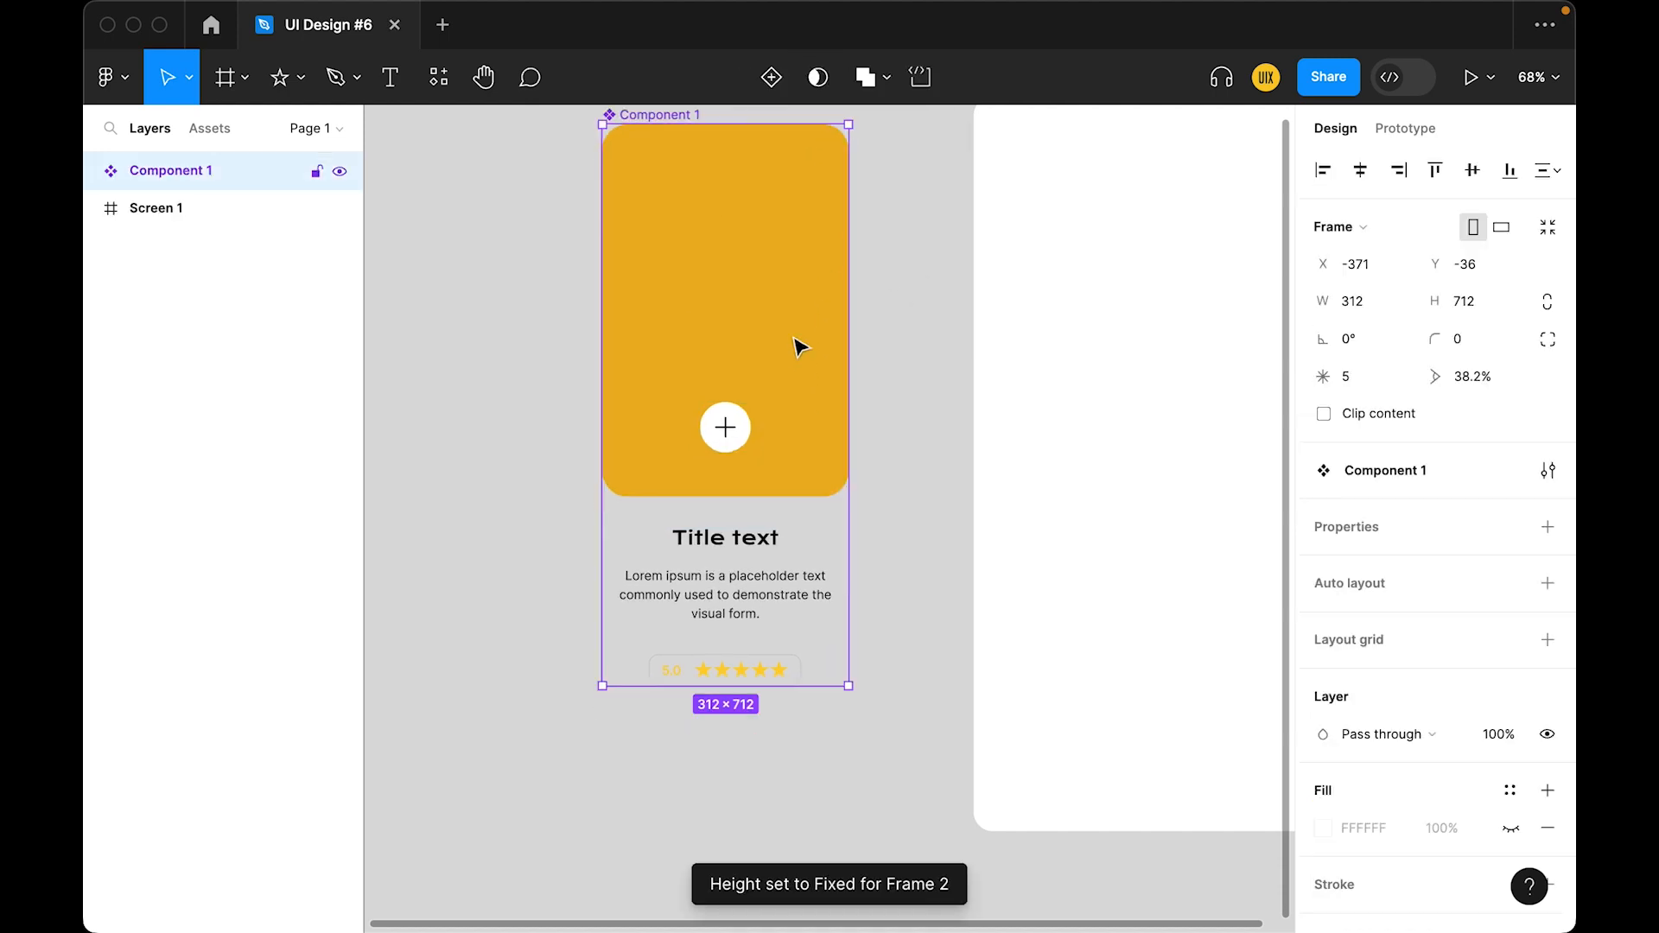
left_click(771, 79)
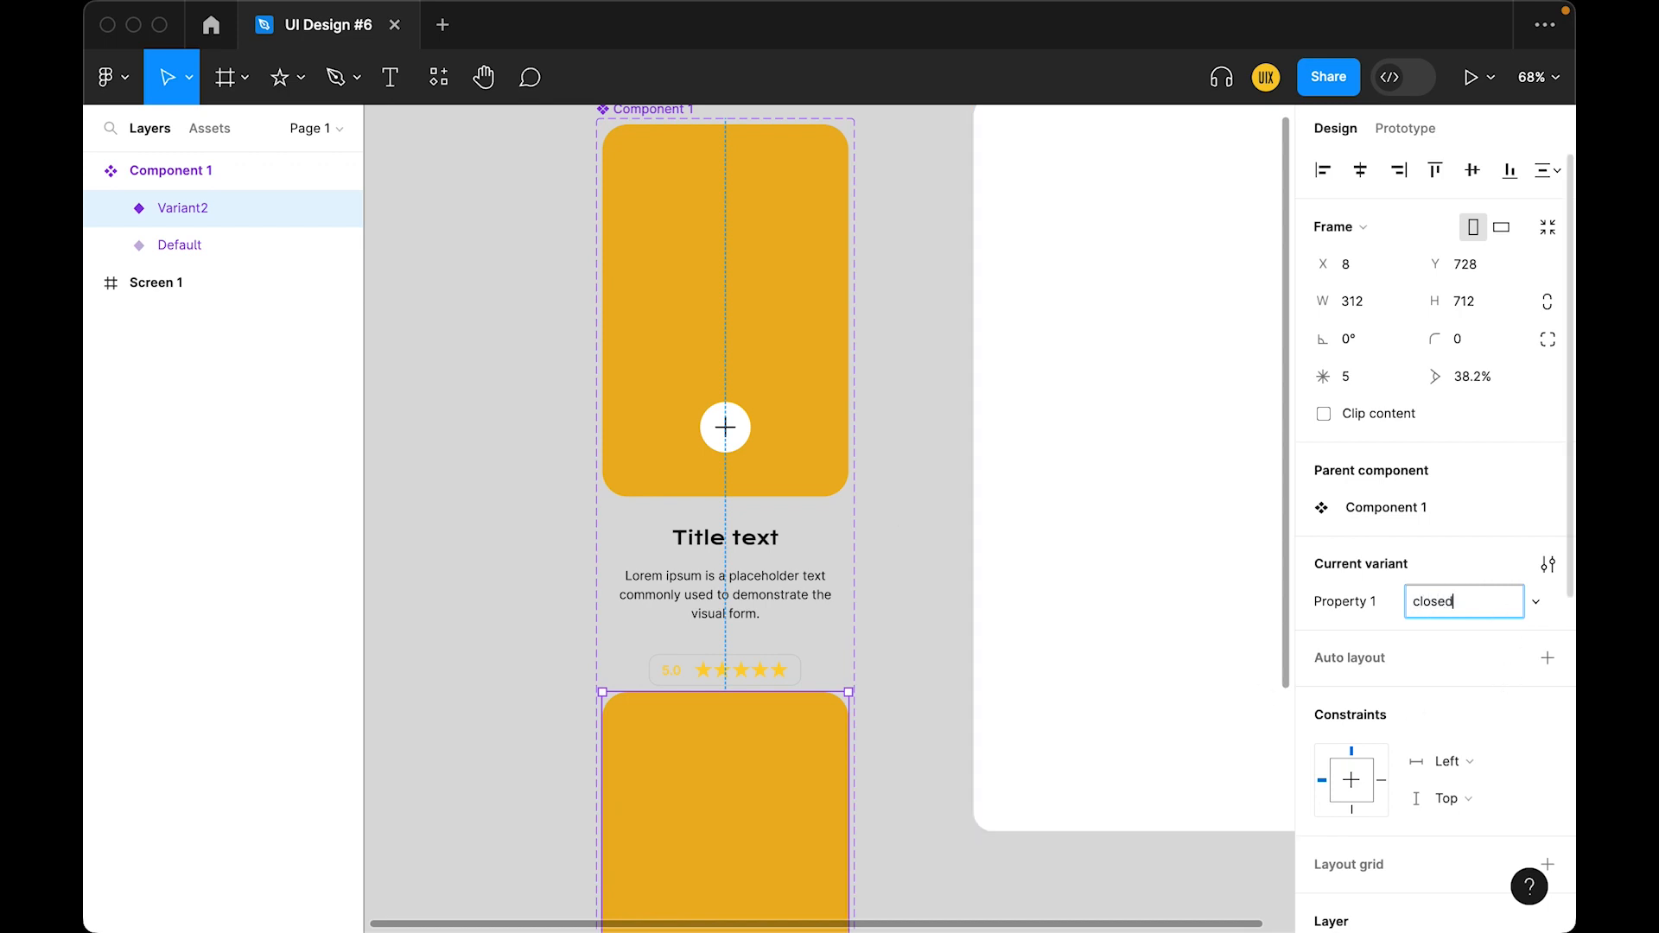
left_click(915, 314)
Move the closed variant's text content up over the orange card and set its opacity to 0%
scroll(913, 346, "down", 3)
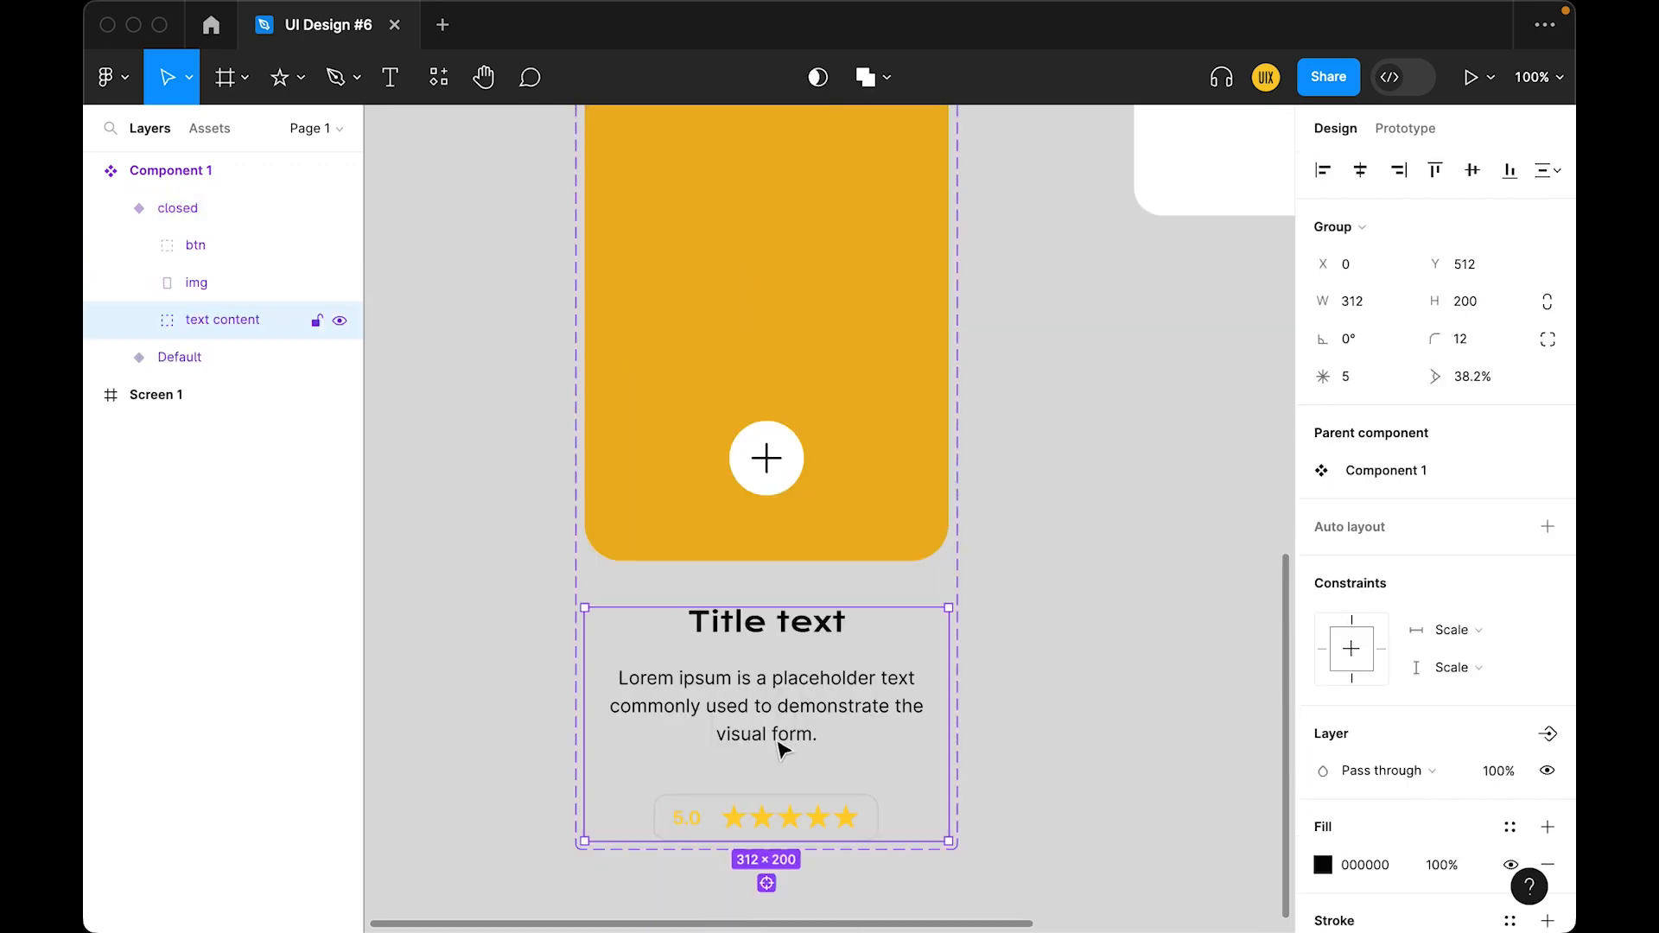
left_click_drag(780, 748, 800, 556)
scroll(1500, 693, "down", 5)
left_click(1505, 371)
type("0")
key("Return")
left_click(1168, 646)
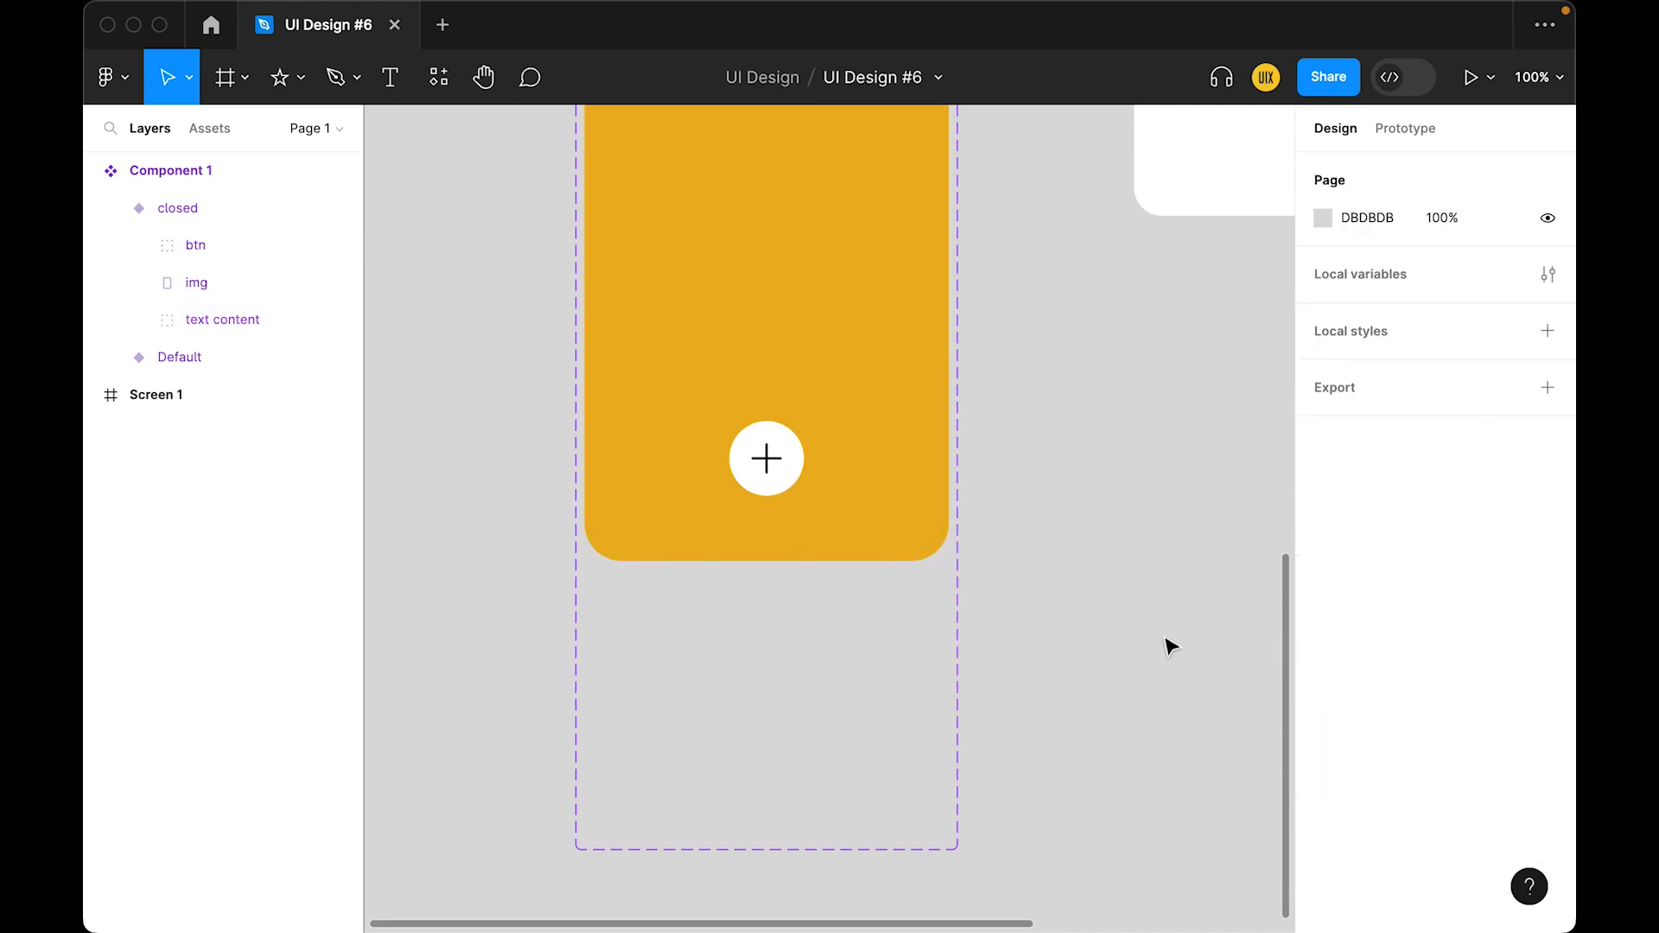
Shorten the closed variant to 312 by 472, fit the component set around it, and set its plus button's opacity to 0%
key("minus")
scroll(892, 619, "up", 5)
left_click(866, 697)
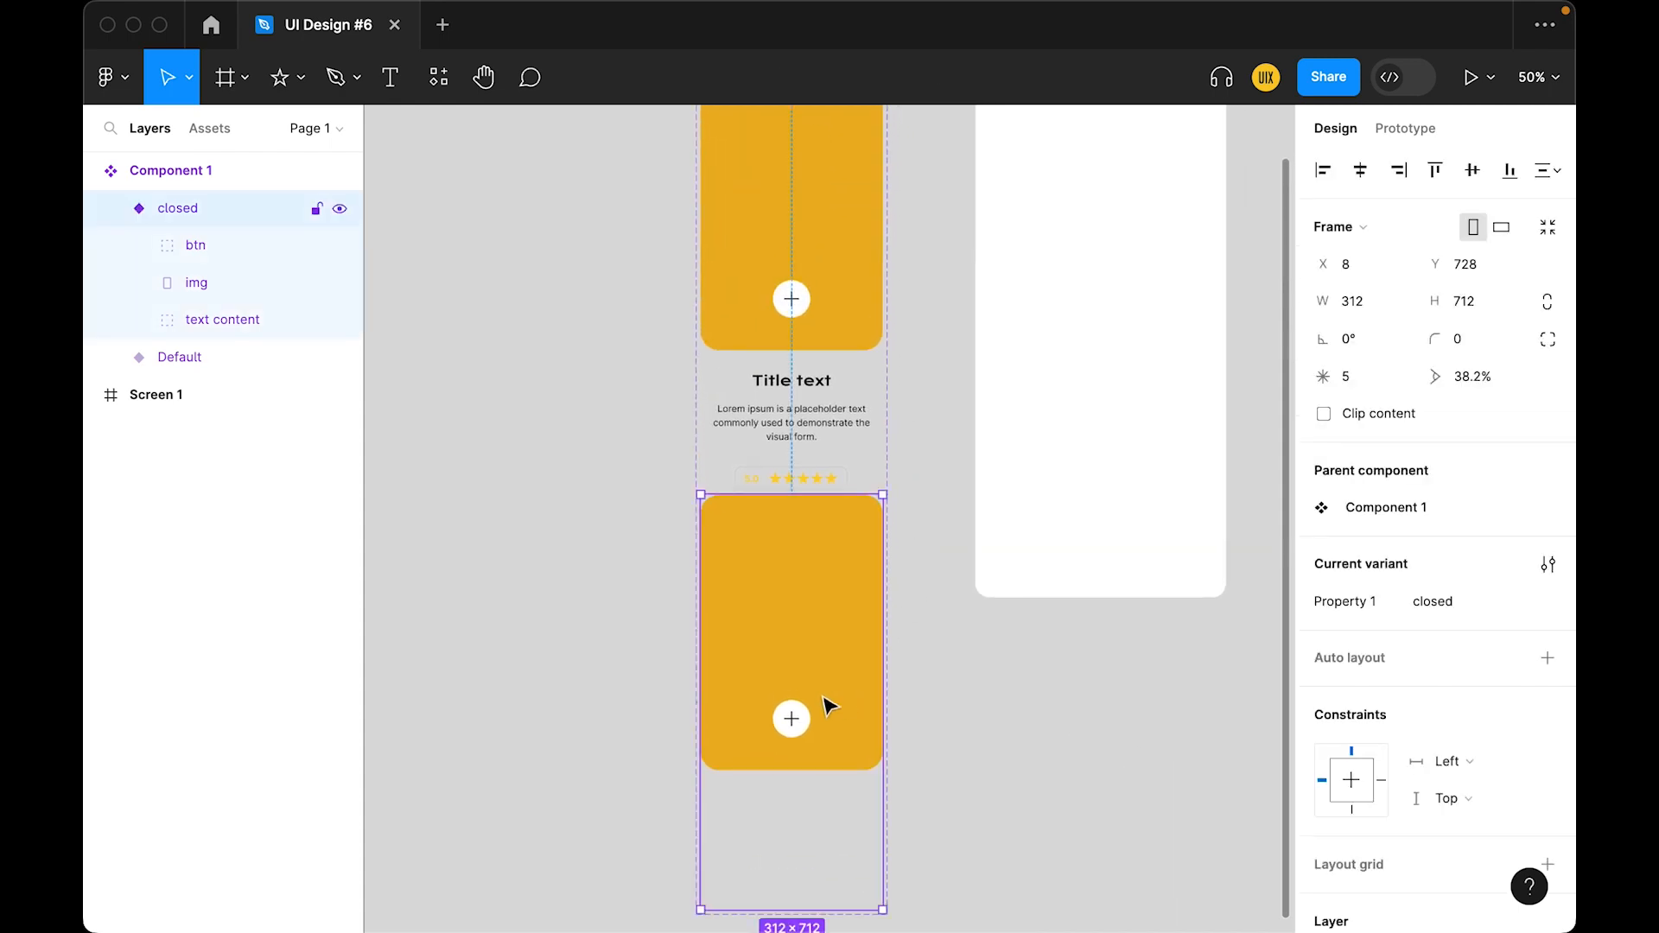
scroll(778, 372, "up", 3)
left_click(733, 354)
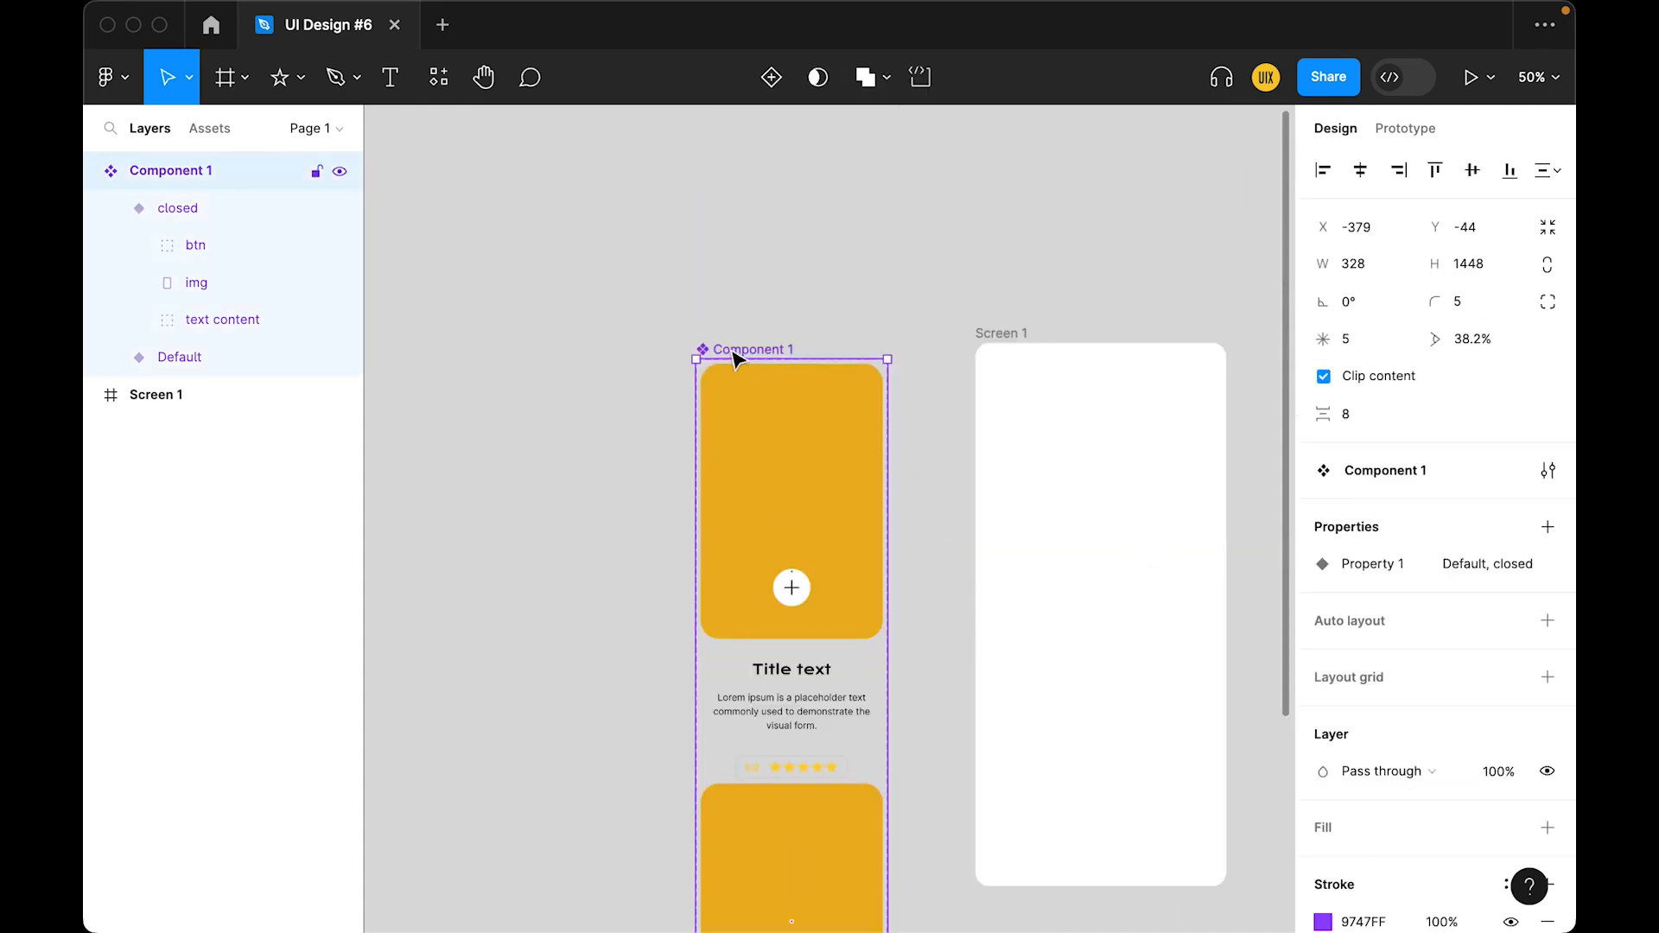
scroll(773, 634, "up", 5)
double_click(874, 442)
left_click_drag(928, 363, 869, 452)
scroll(1470, 633, "down", 2)
left_click(1507, 636)
type("0")
key("Return")
left_click(1019, 723)
scroll(999, 803, "down", 5)
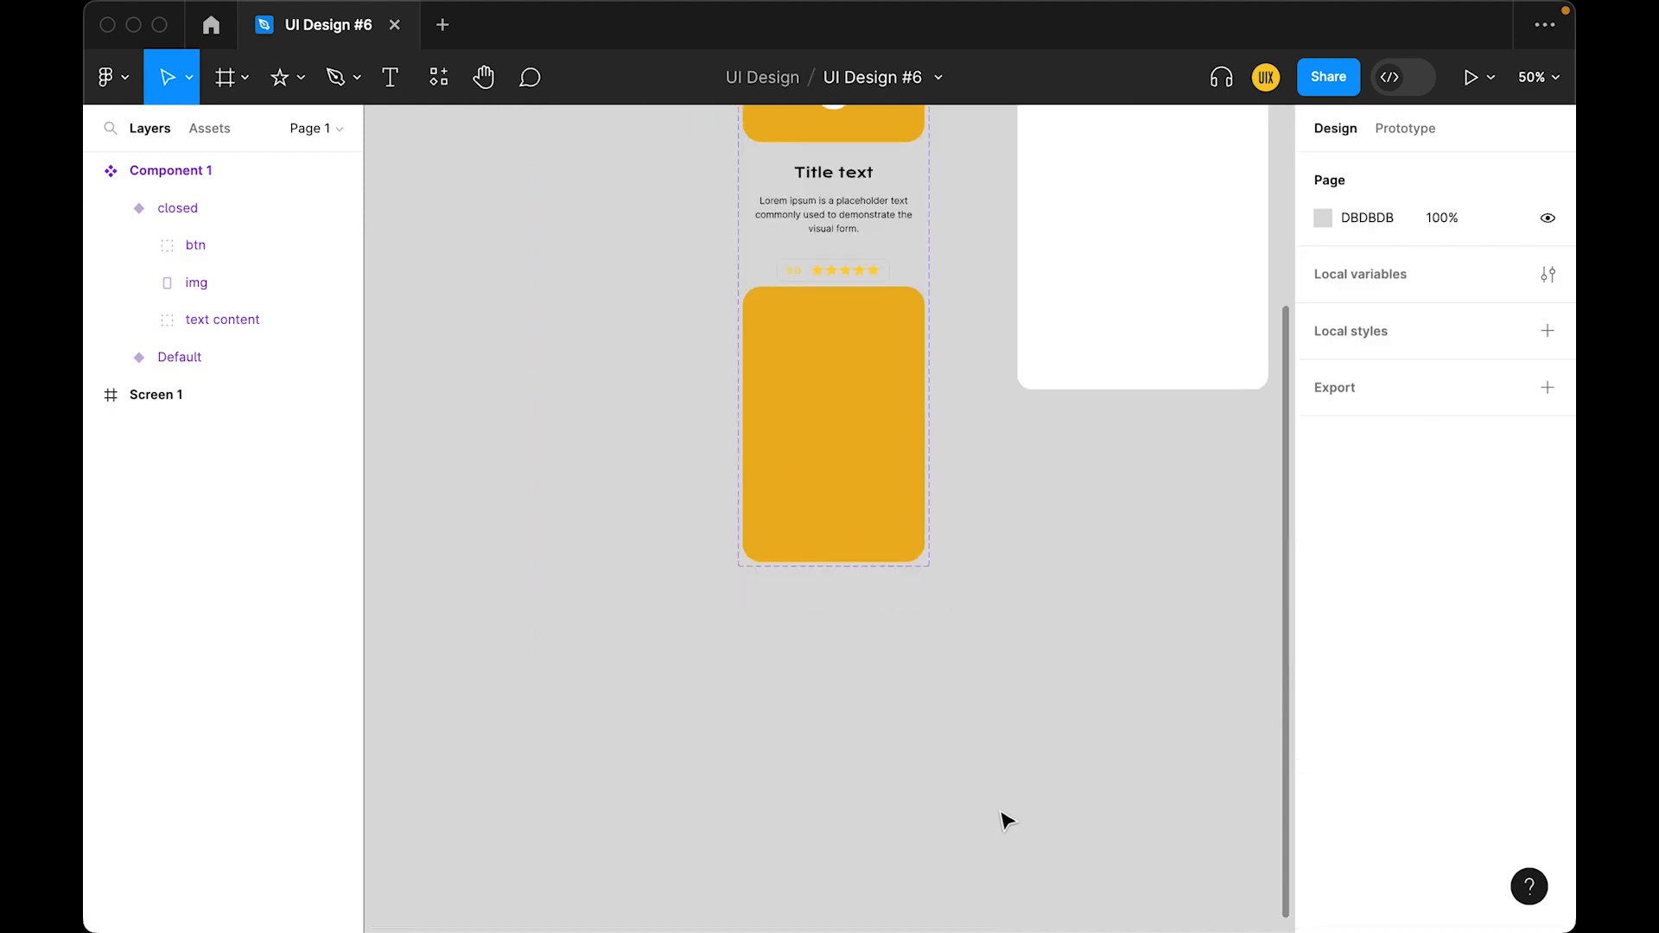
Copy the Default card variant into Screen 1 as an instance and centre it at X 59, Y 92
scroll(1066, 781, "up", 5)
scroll(1026, 734, "right", 4)
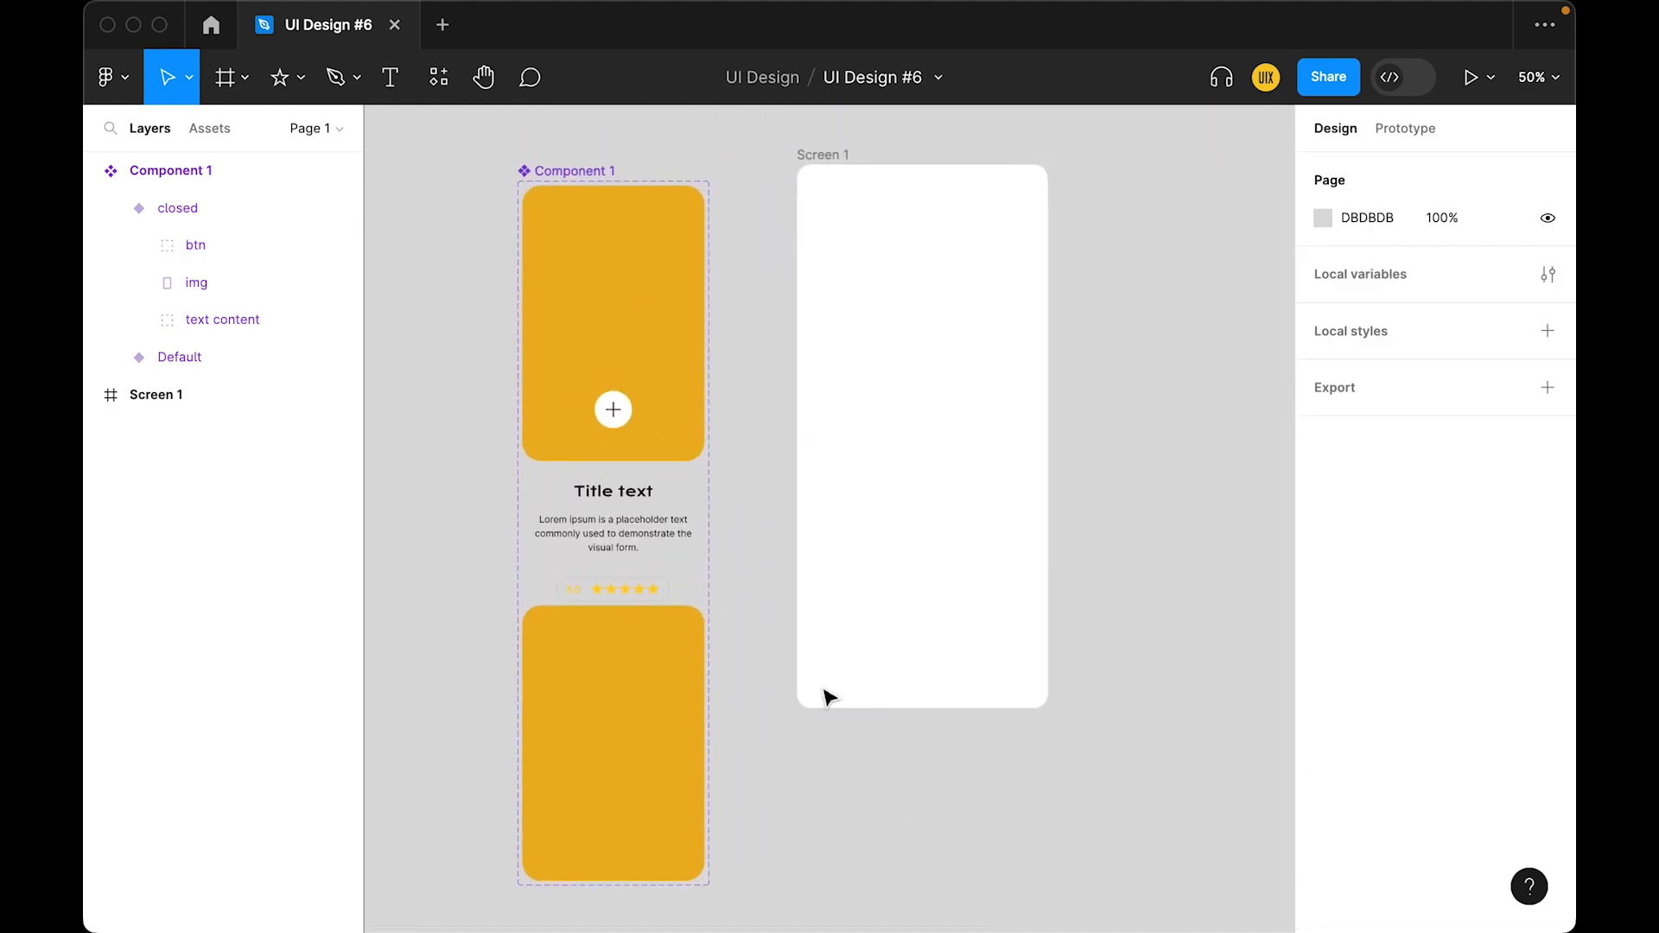
left_click(610, 350)
key("ctrl+c")
left_click(888, 333)
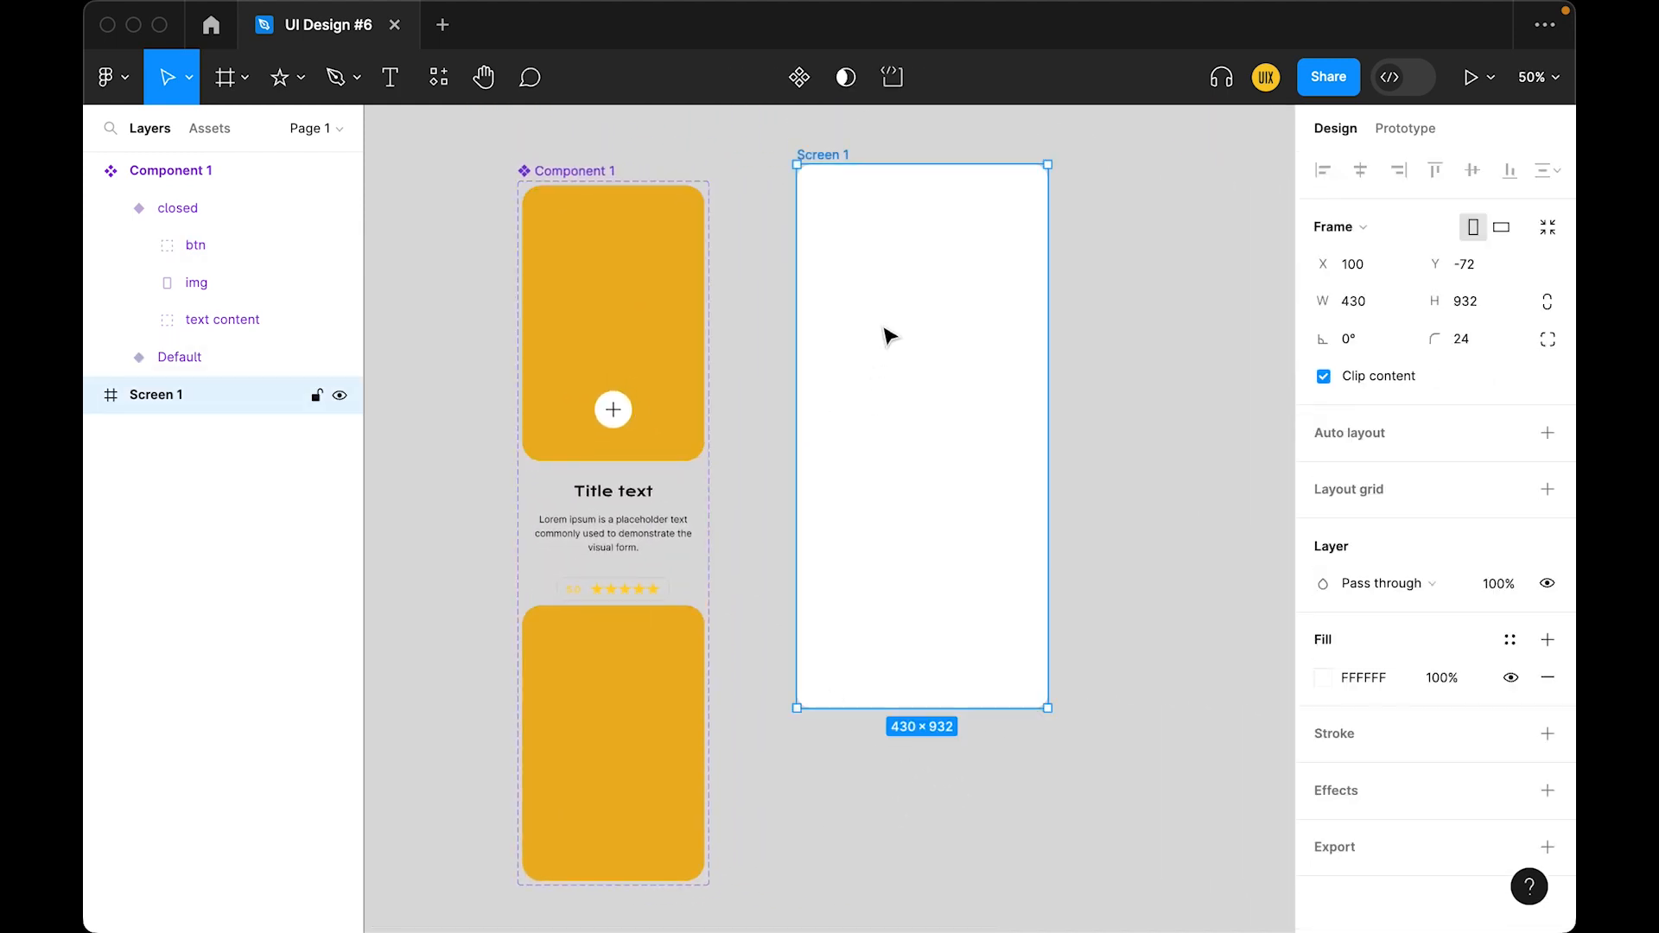
key("ctrl+v")
left_click_drag(956, 340, 974, 354)
left_click(1207, 392)
Duplicate the card instance to its right and switch the copy to the closed variant
left_click(868, 373)
left_click_drag(868, 373, 1062, 368)
left_click(1457, 507)
left_click(1414, 539)
Place the closed card at X 403, Y 144, leaving a 32 px gap to the open card
left_click_drag(1048, 288, 1052, 324)
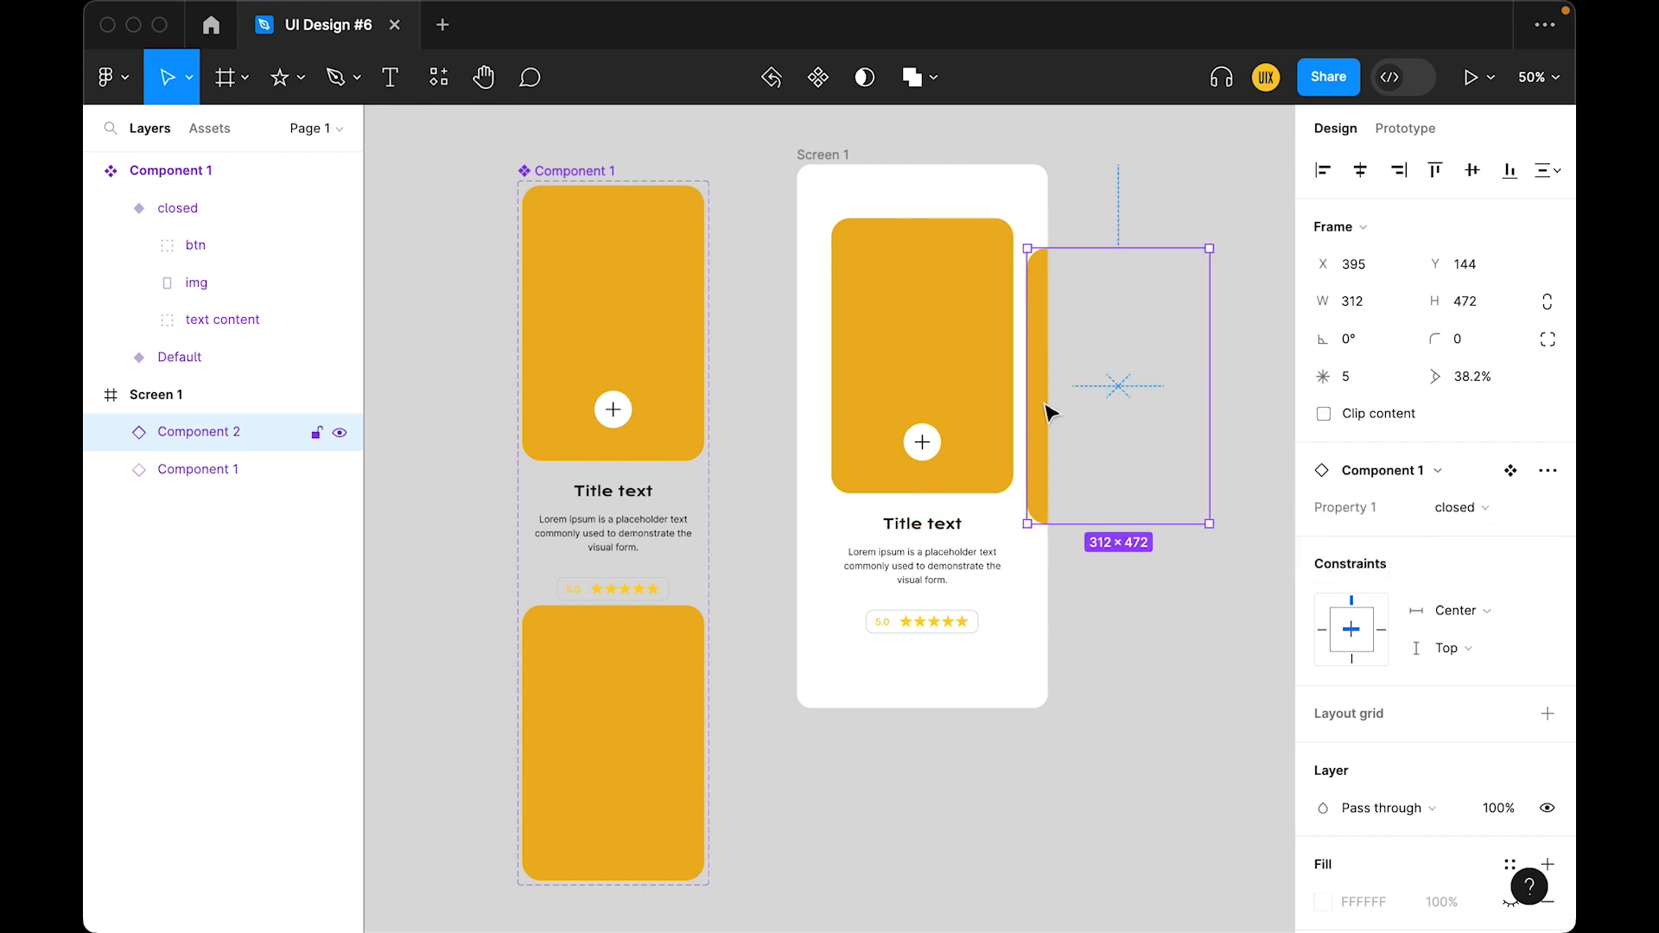
key("alt")
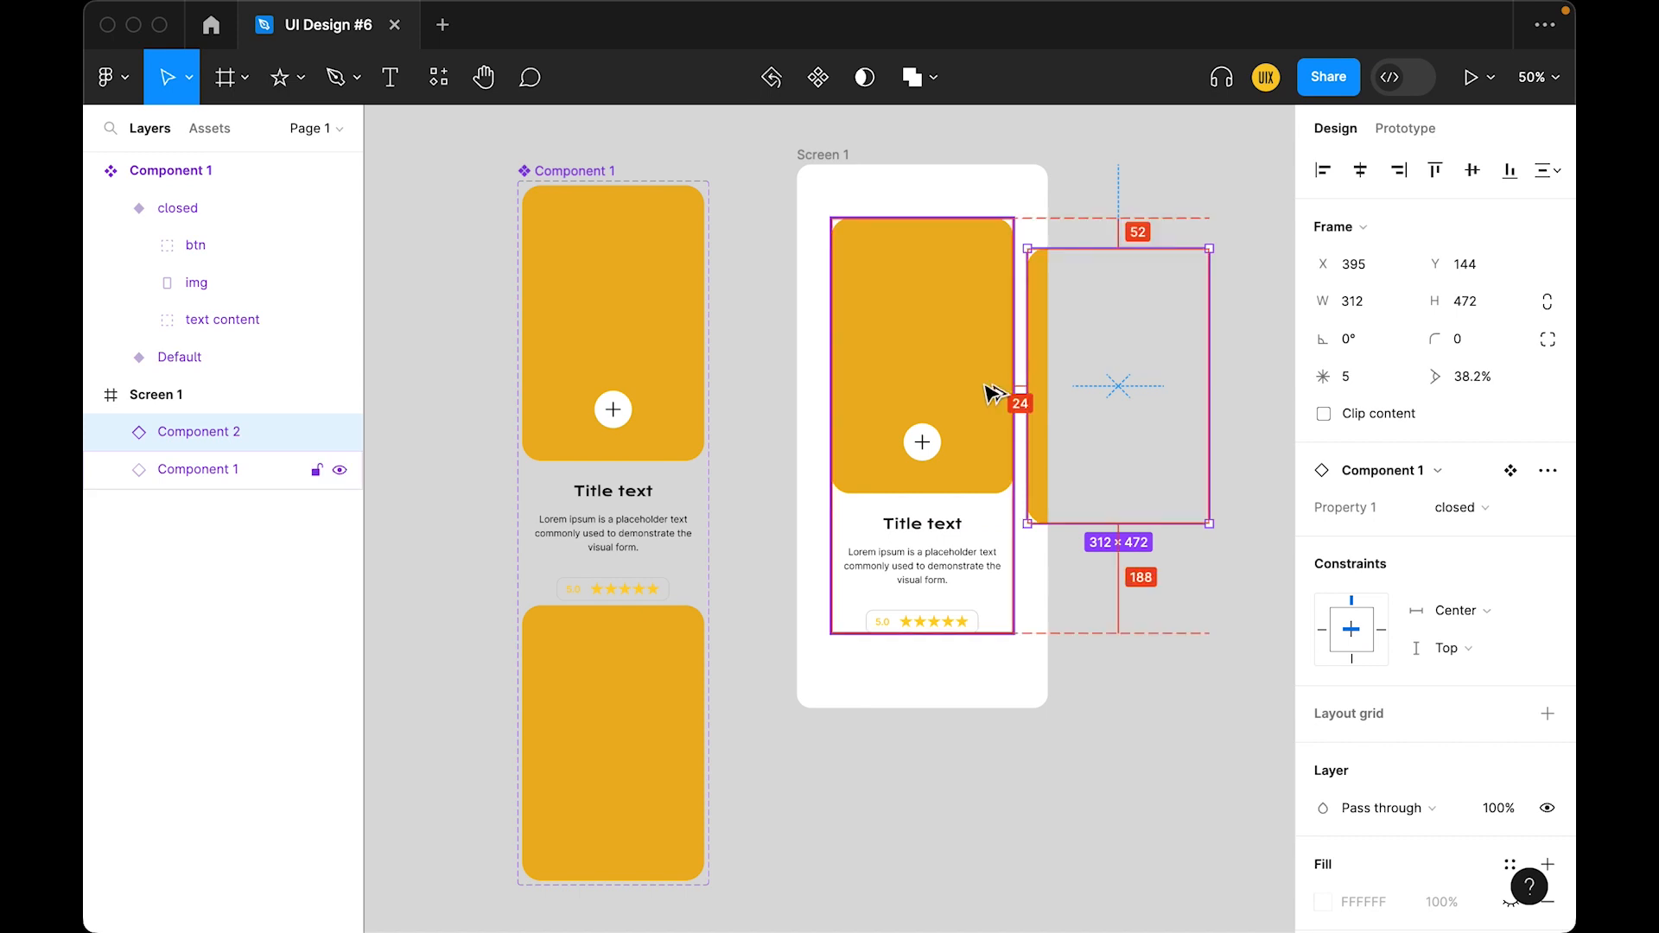
key("Right")
key("Right")
key("Right")
key("Right")
key("Right")
key("Right")
key("Right")
key("Right")
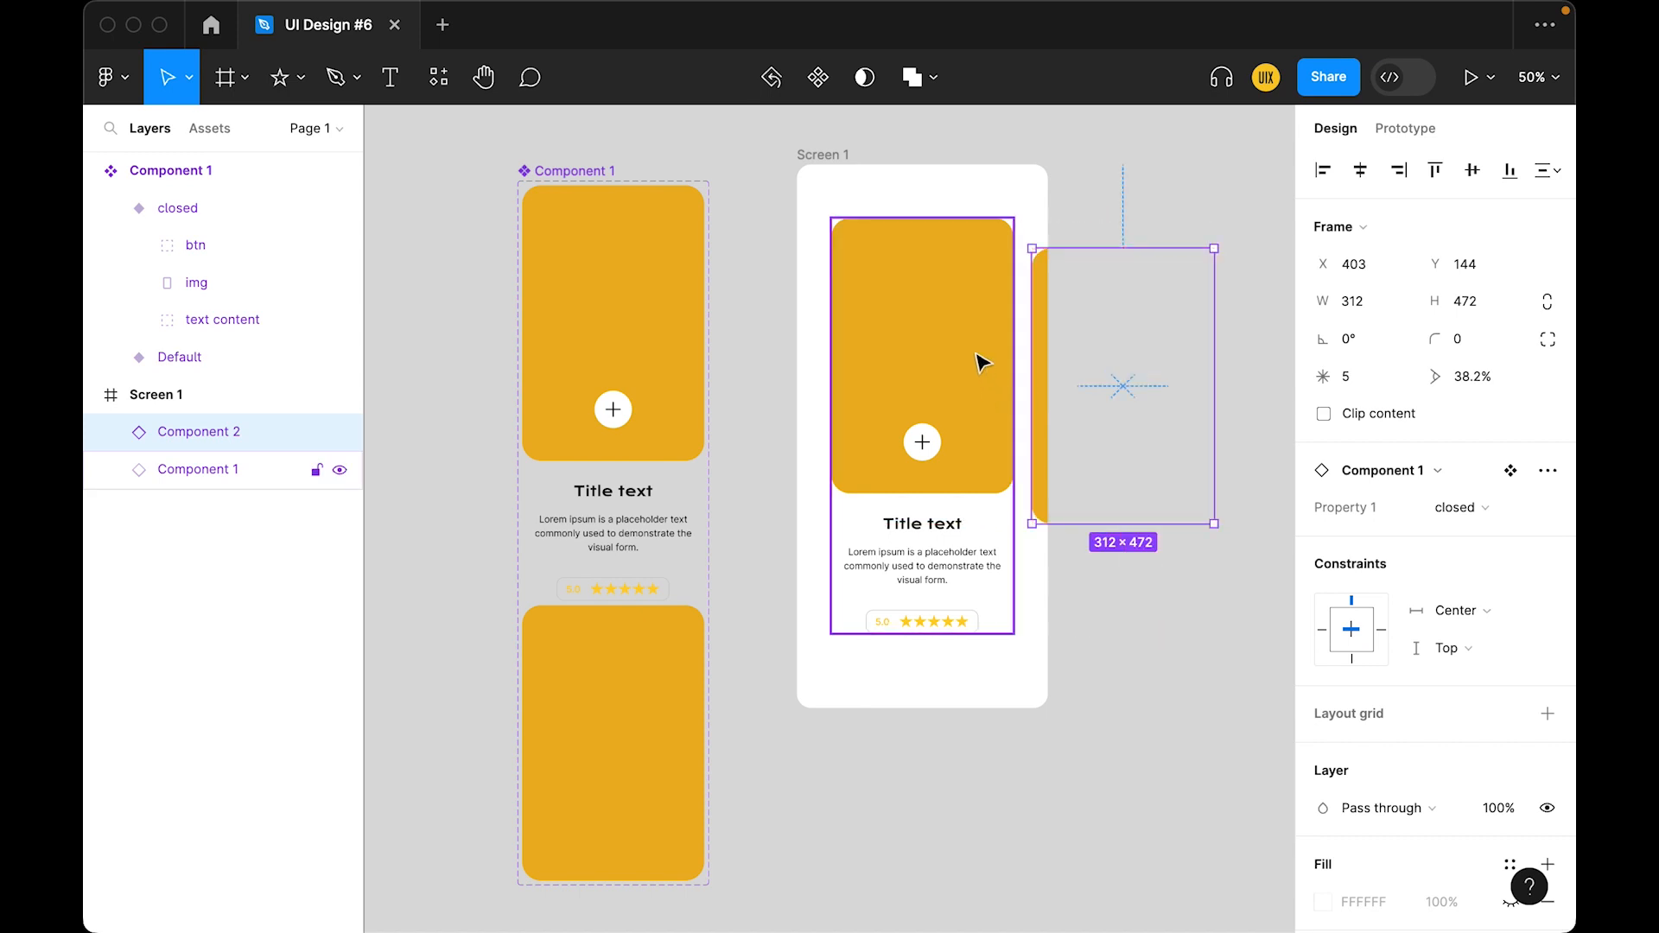
left_click(985, 328, "shift")
key("shift+a")
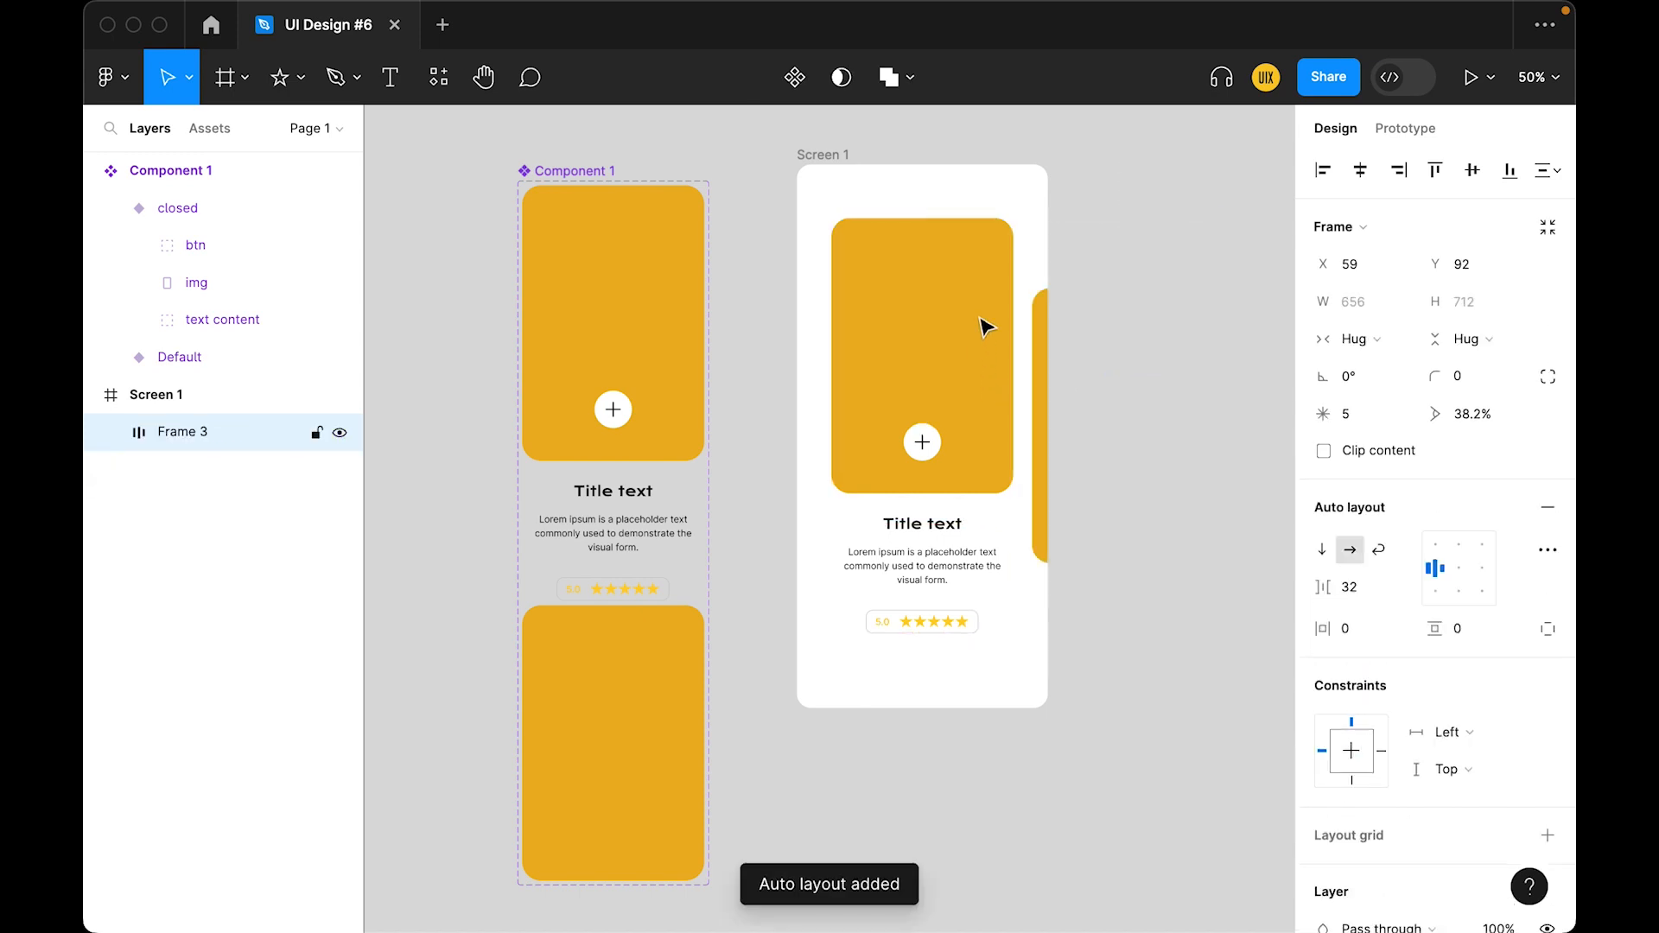
key("super+z")
Group the two card instances, duplicate the closed one and place the copy at X -284, Y 144 on the open card's other side
key("super+d")
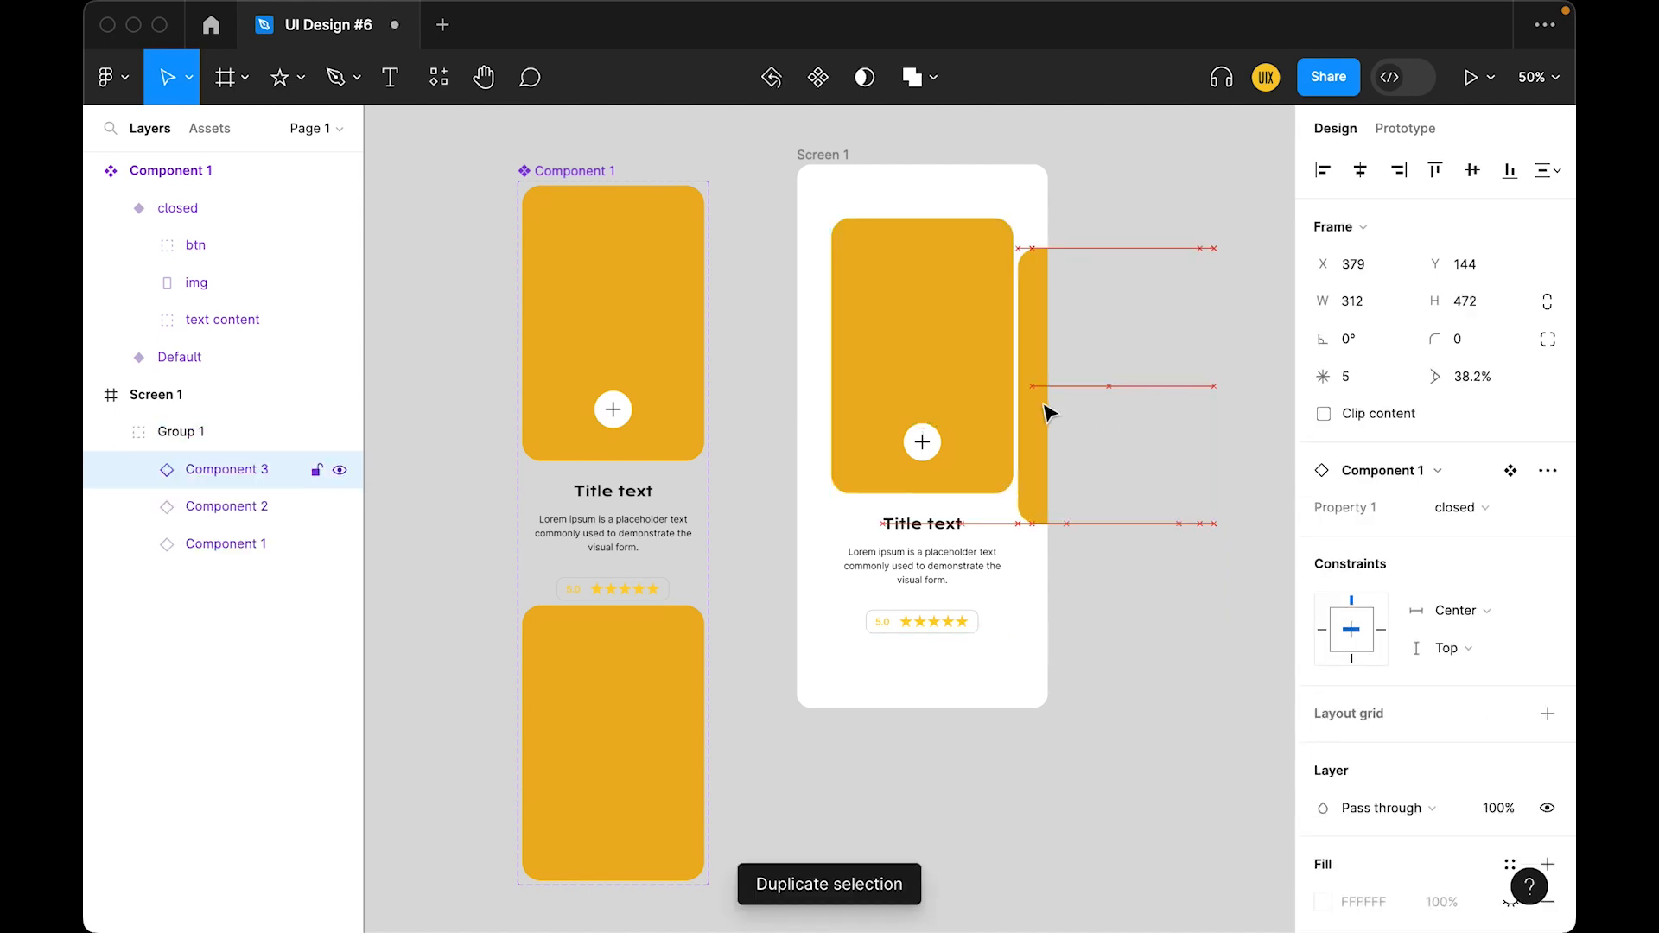
left_click_drag(1029, 481, 795, 467)
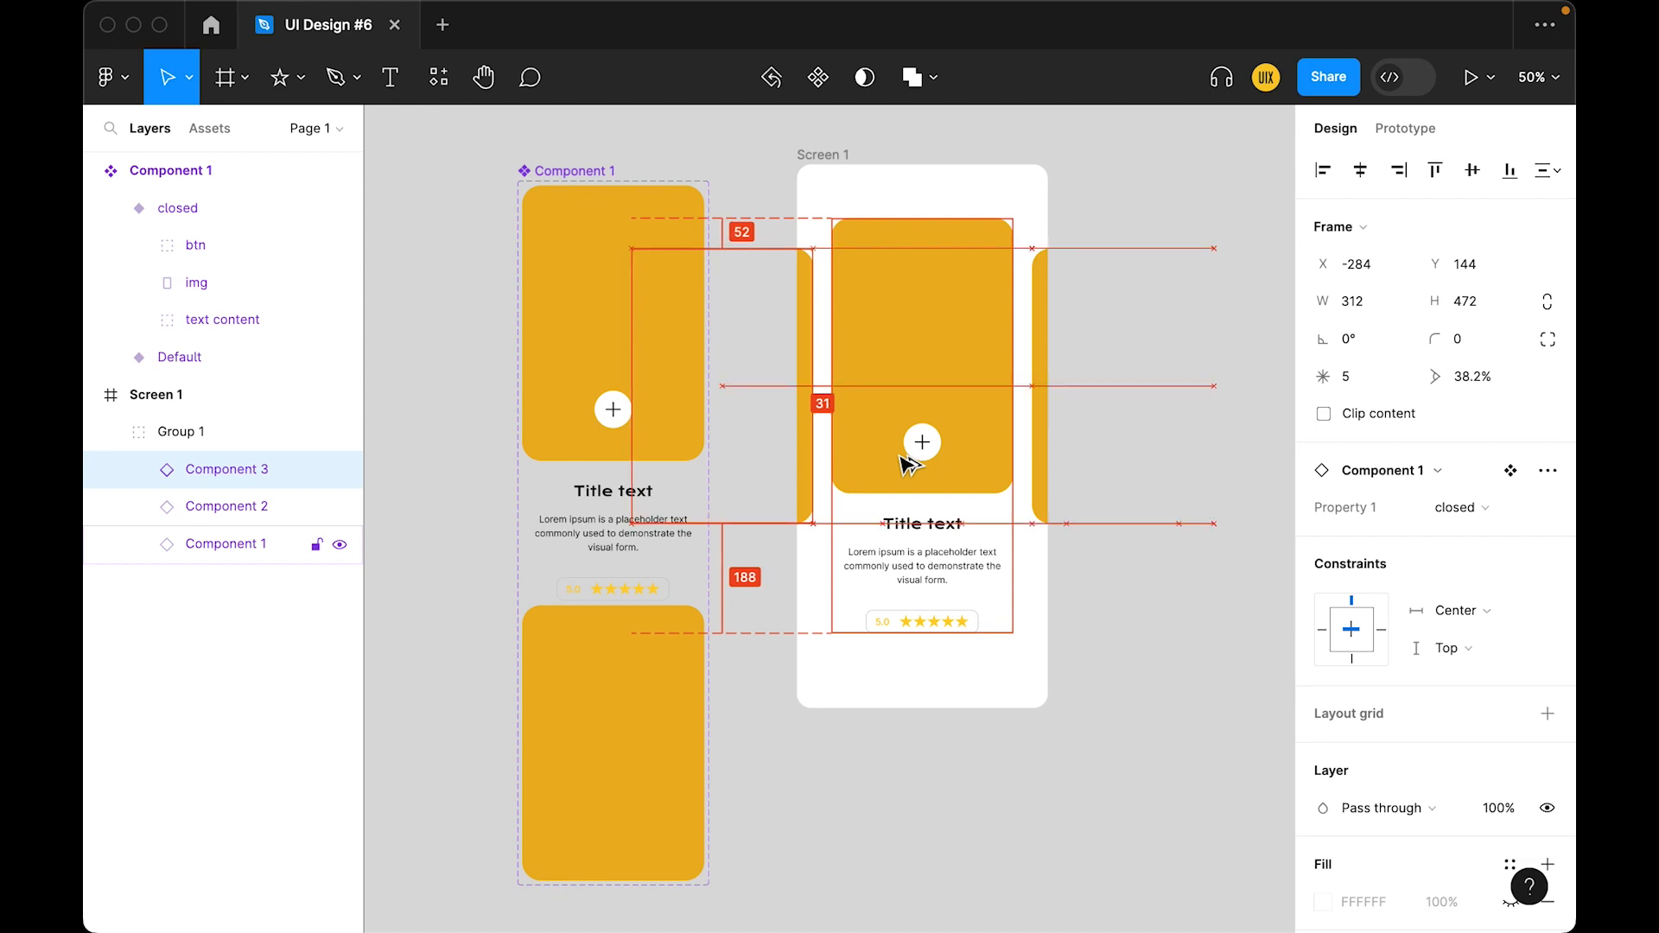
left_click(1037, 402)
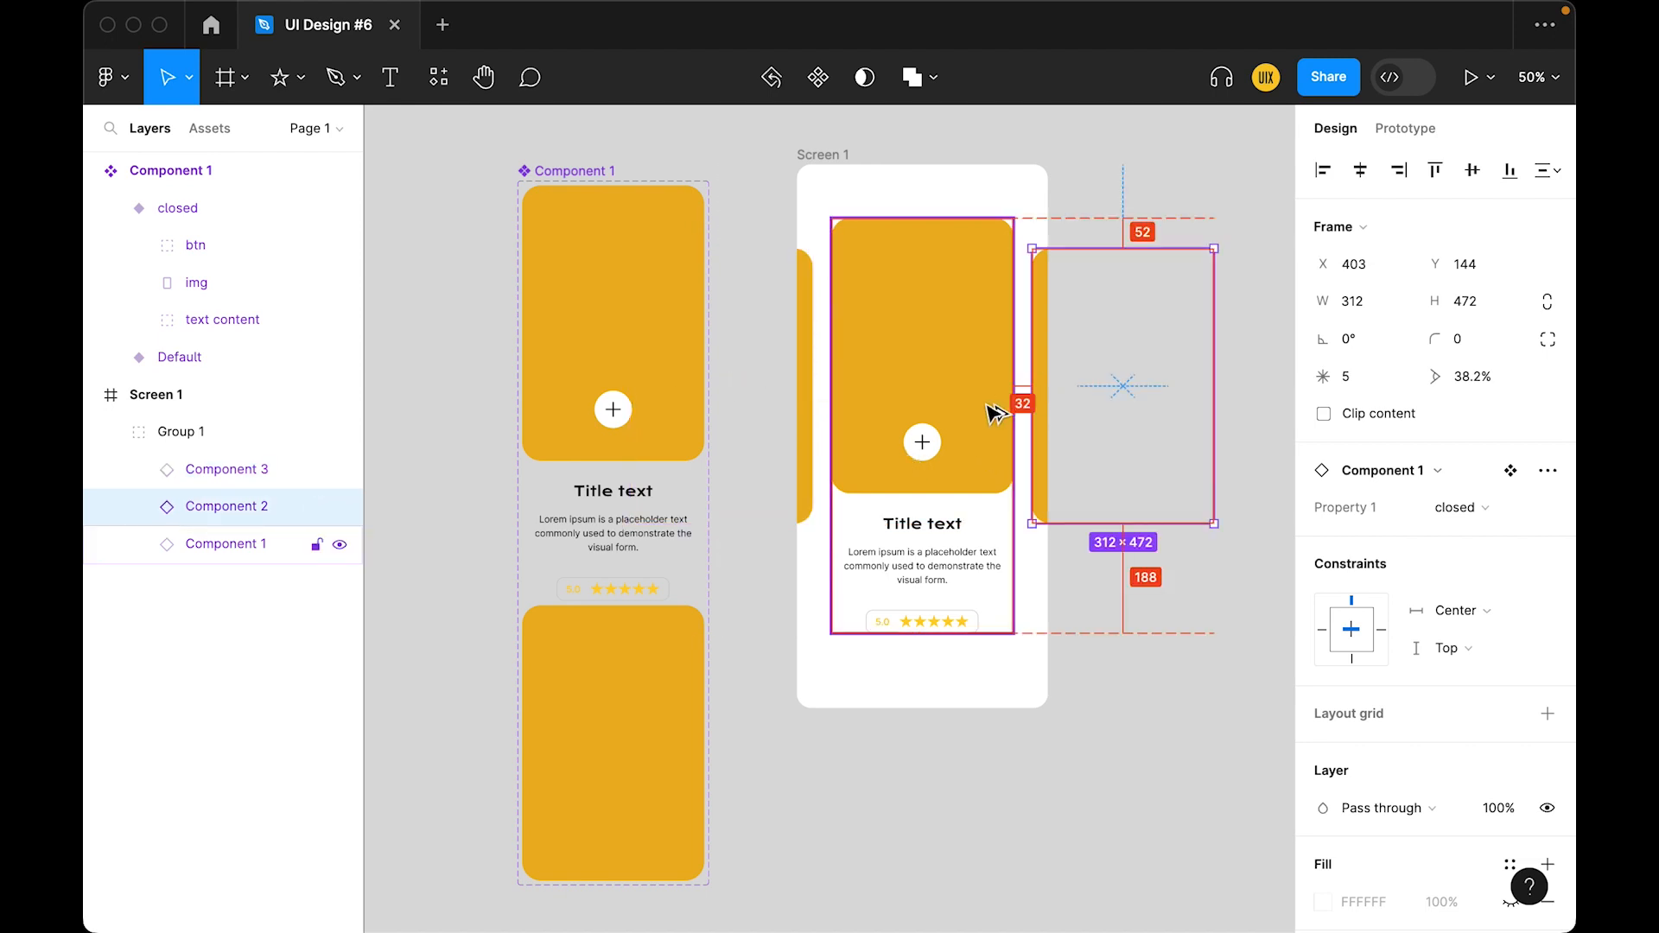
Group the open card and both closed cards on Screen 1 into one group
left_click(993, 413)
left_click(1048, 389)
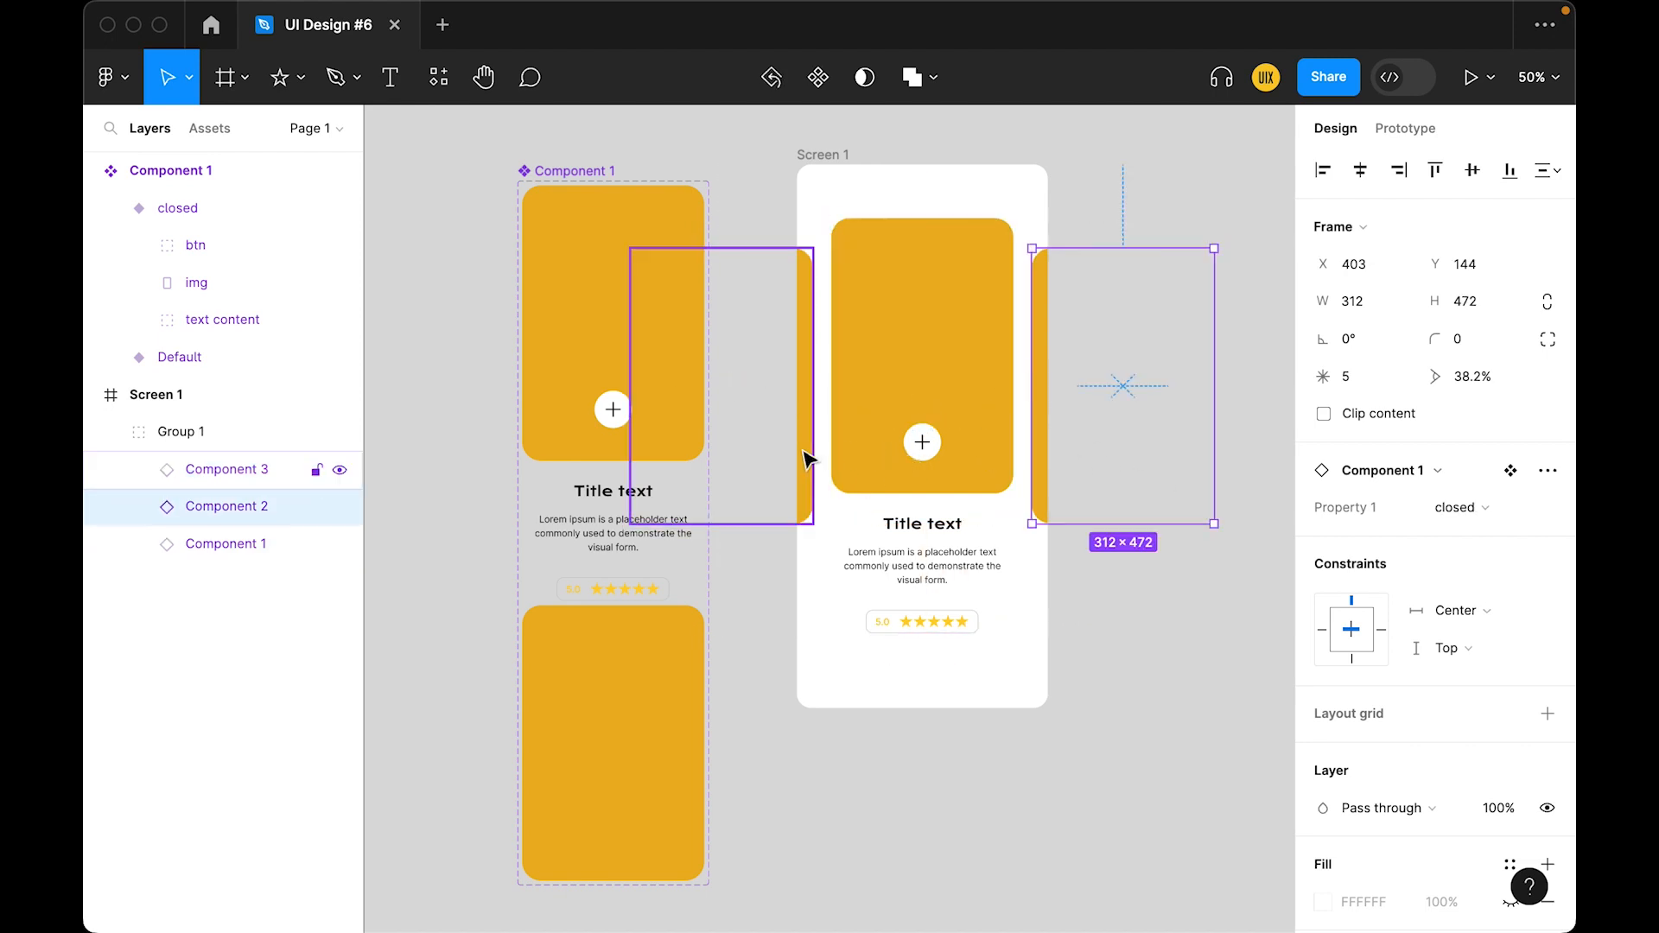
left_click(804, 389, "shift")
left_click(963, 397, "shift")
key("super+g")
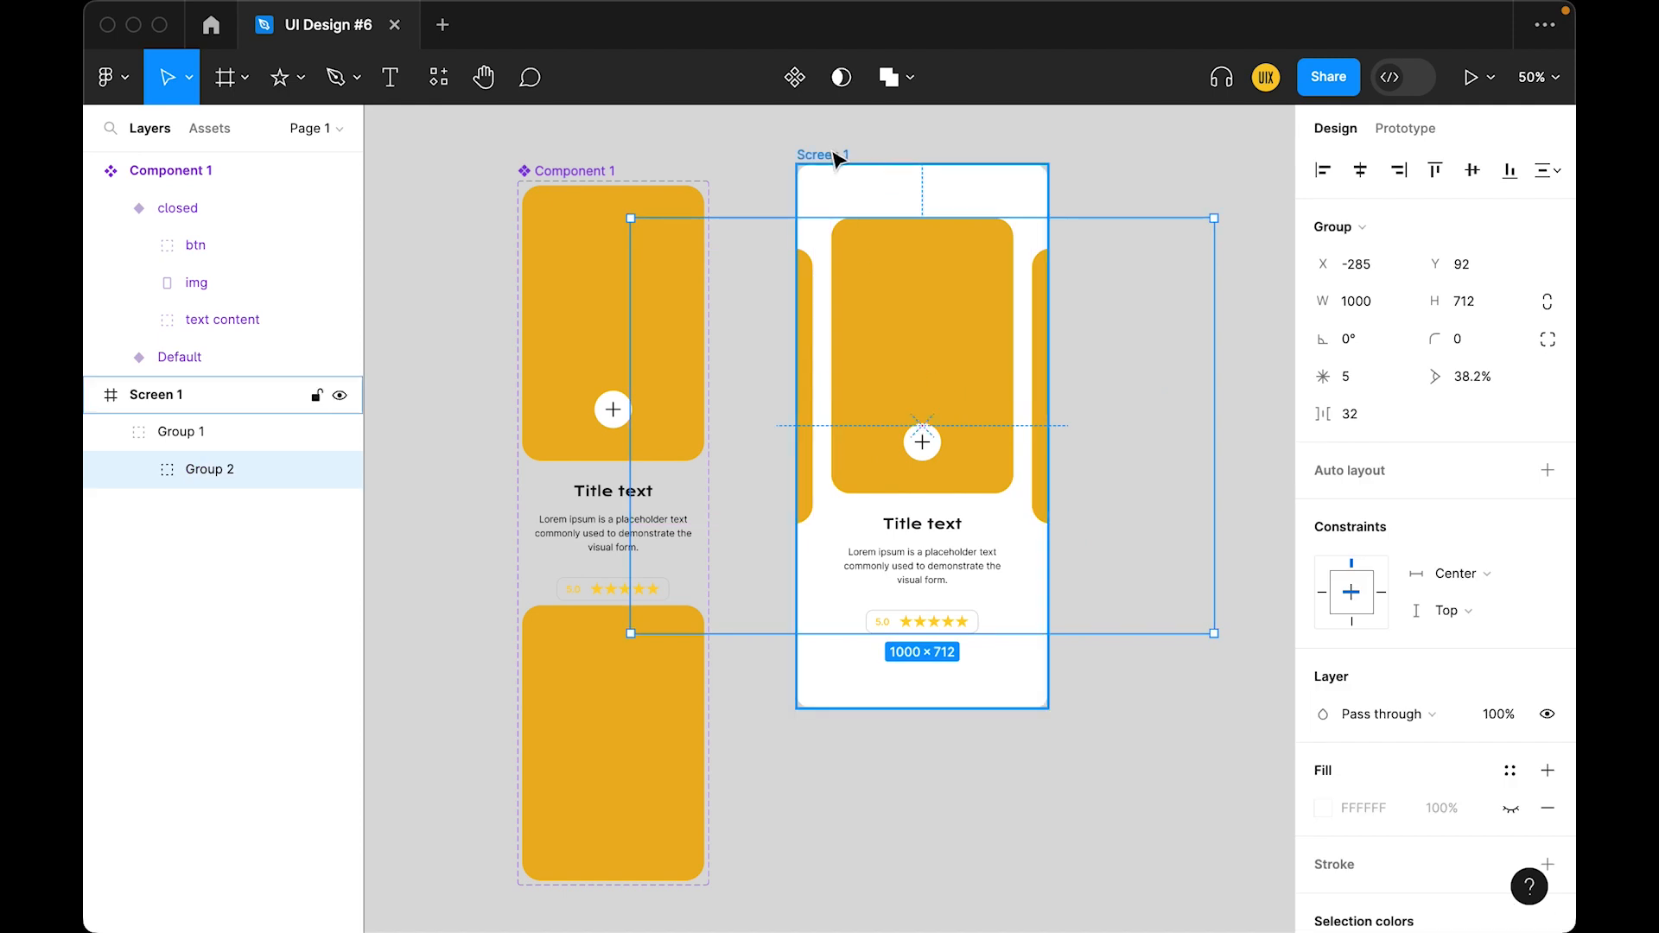
Move the Screen 1 frame away from the component set to X 540, Y -72 and rename it Screen 2
left_click(836, 158)
scroll(836, 158, "right", 3)
scroll(837, 158, "up", 1)
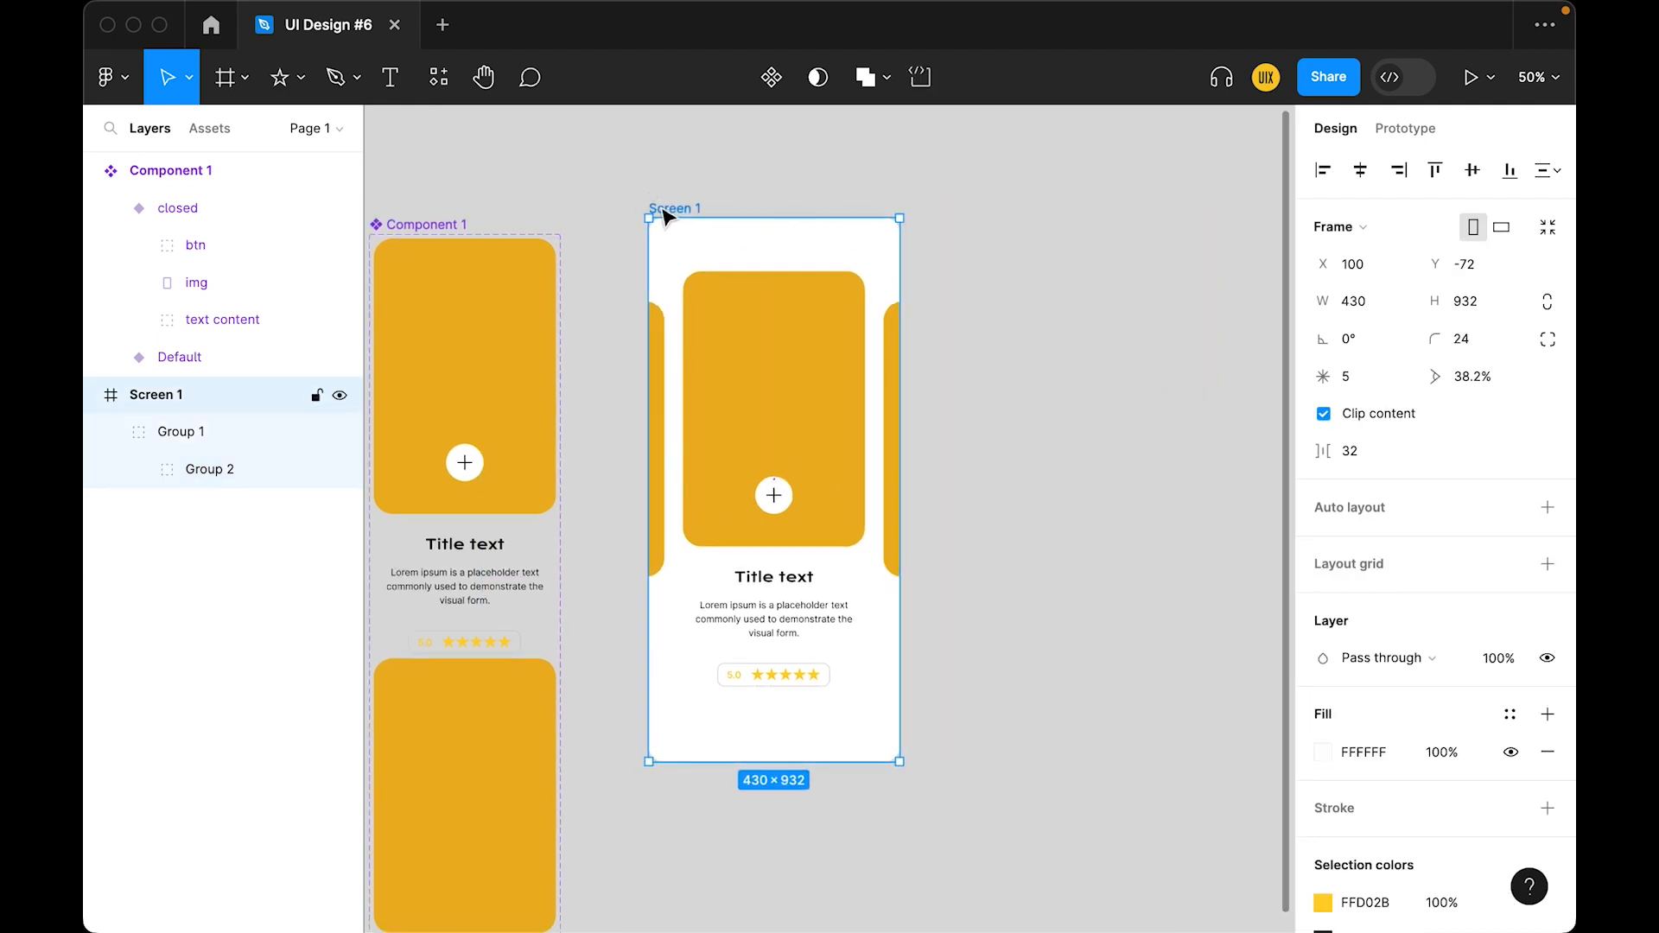
left_click_drag(659, 210, 925, 223)
double_click(948, 204)
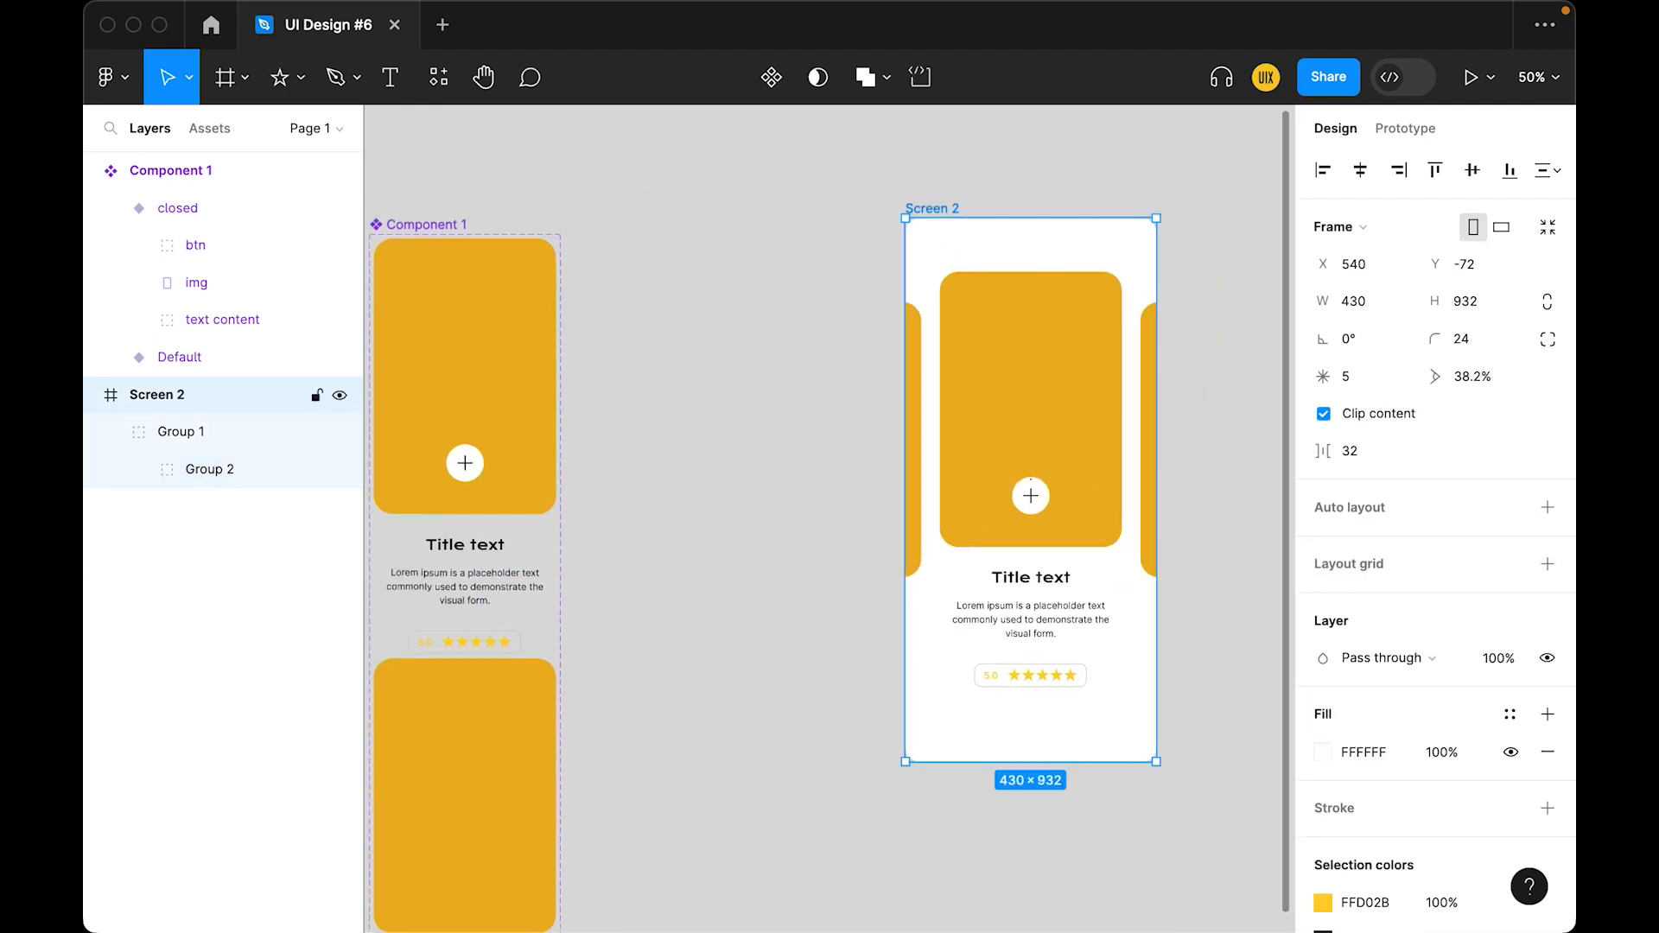
Duplicate the Screen 2 frame and place the copy above it at X 540, Y -1096
scroll(1061, 189, "right", 3)
left_click_drag(855, 192, 862, 807)
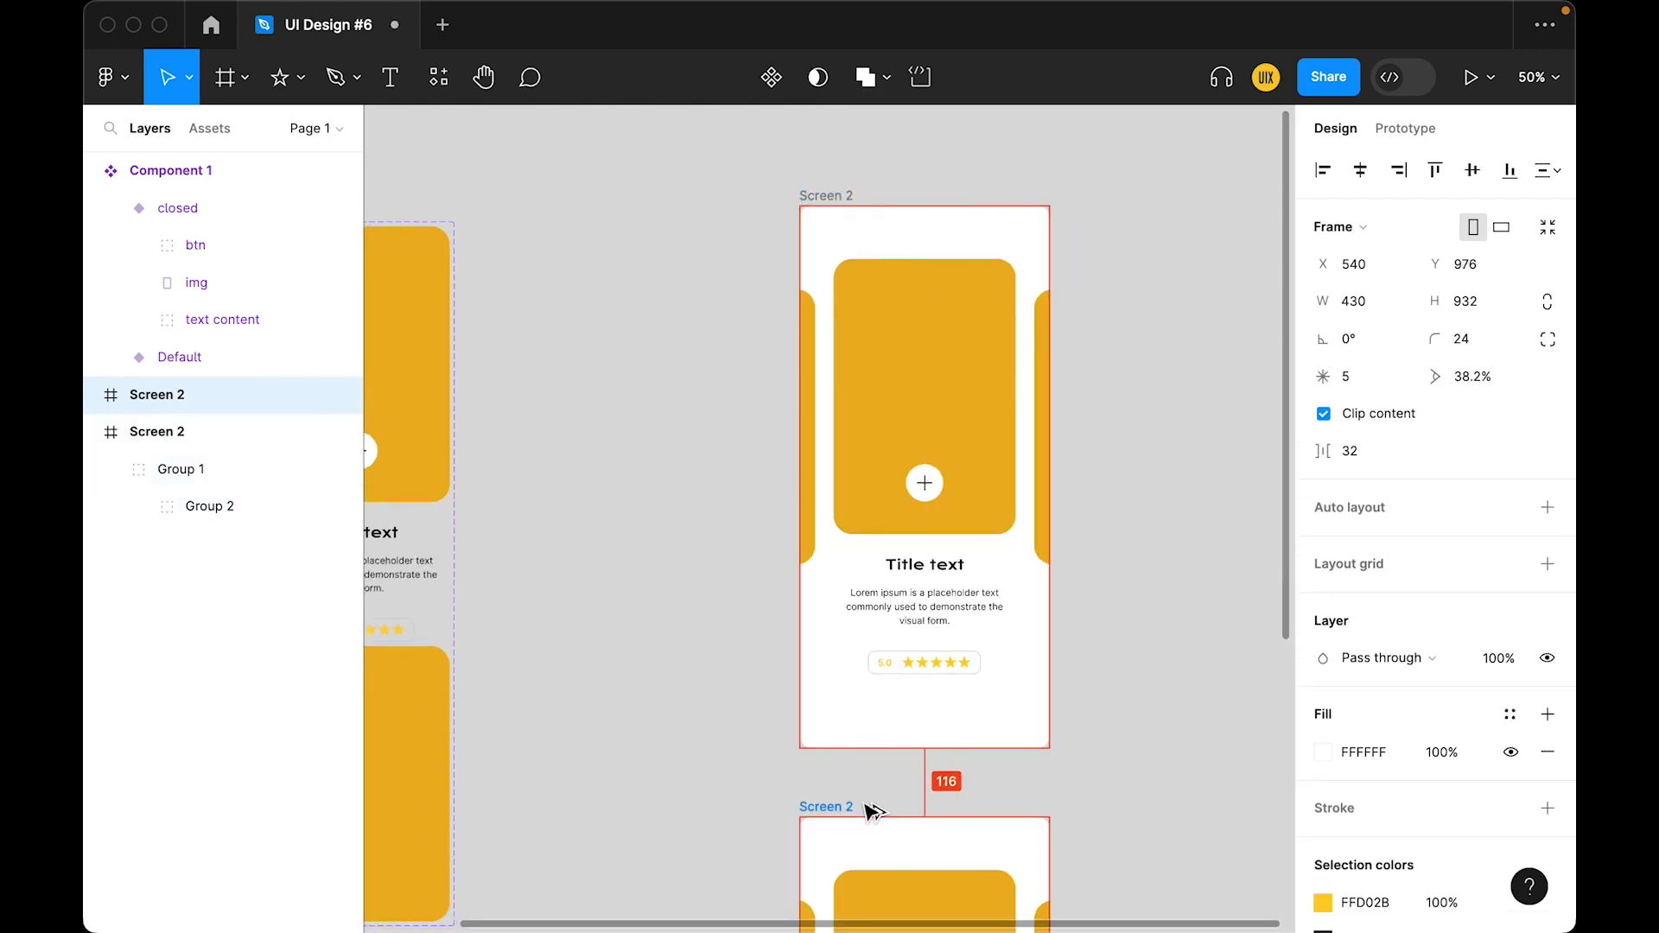
scroll(719, 721, "down", 5)
scroll(720, 721, "down", 3)
scroll(840, 377, "up", 5)
left_click_drag(842, 804, 809, 299)
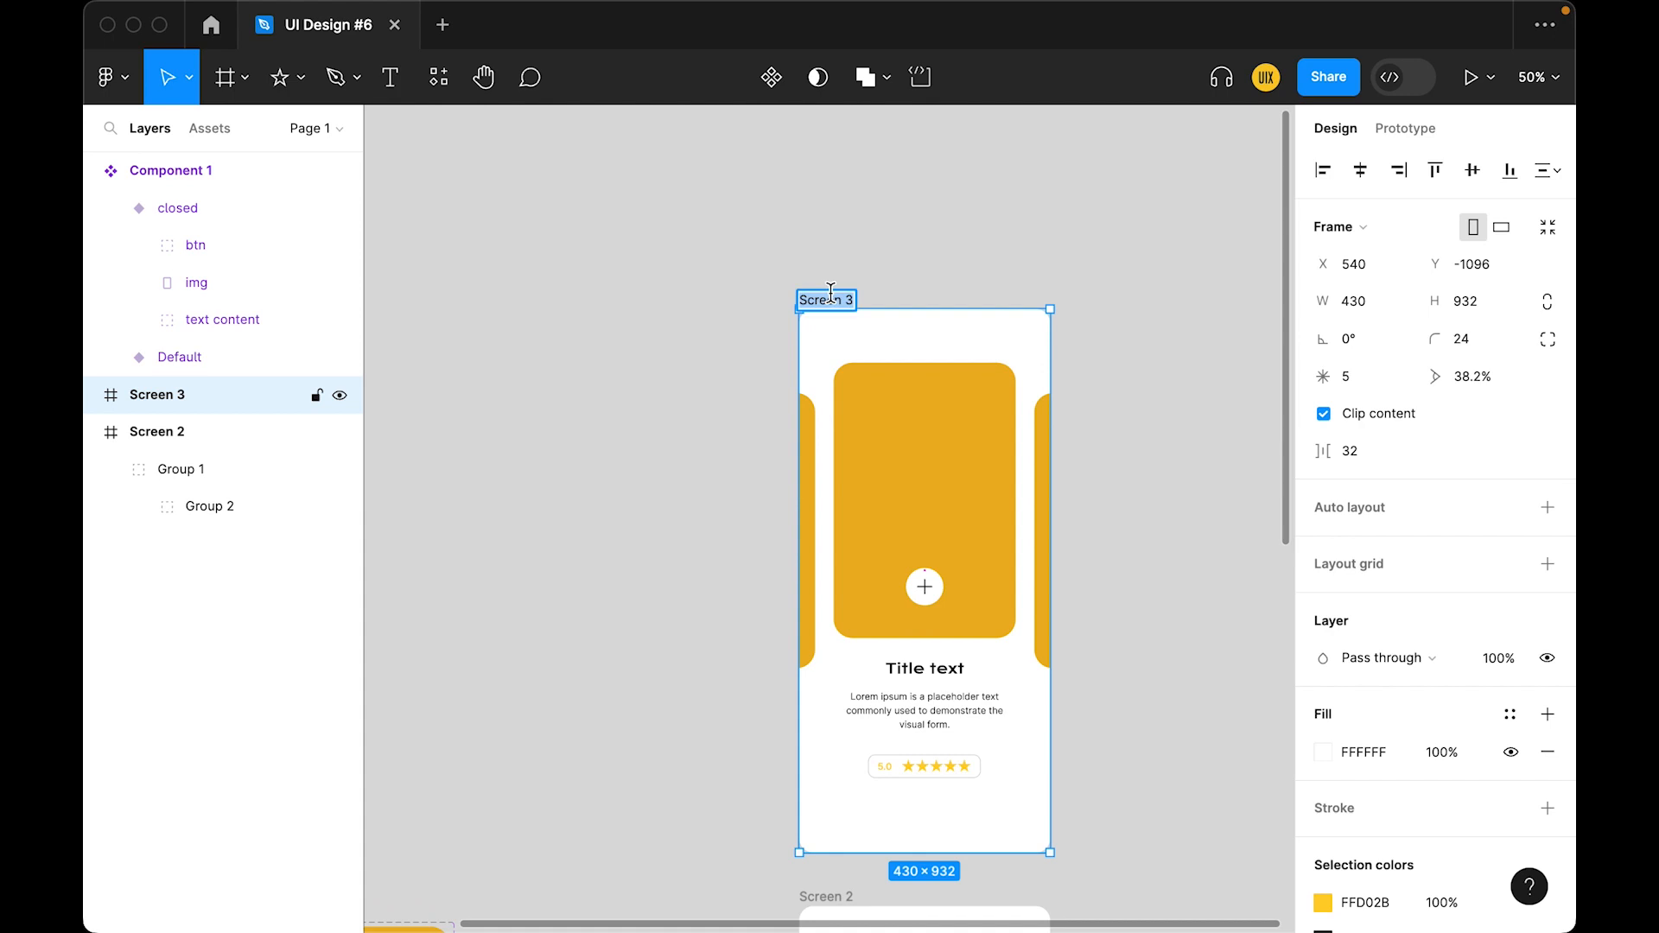
Complete a vertical stack of three screen frames, naming the upper one Screen 1 and the lower one Screen 3
scroll(840, 477, "down", 5)
left_click(836, 471)
scroll(759, 422, "down", 2)
left_click_drag(827, 320, 851, 602)
scroll(828, 656, "down", 3)
scroll(848, 694, "down", 5)
left_click(1149, 522)
scroll(1149, 521, "up", 3)
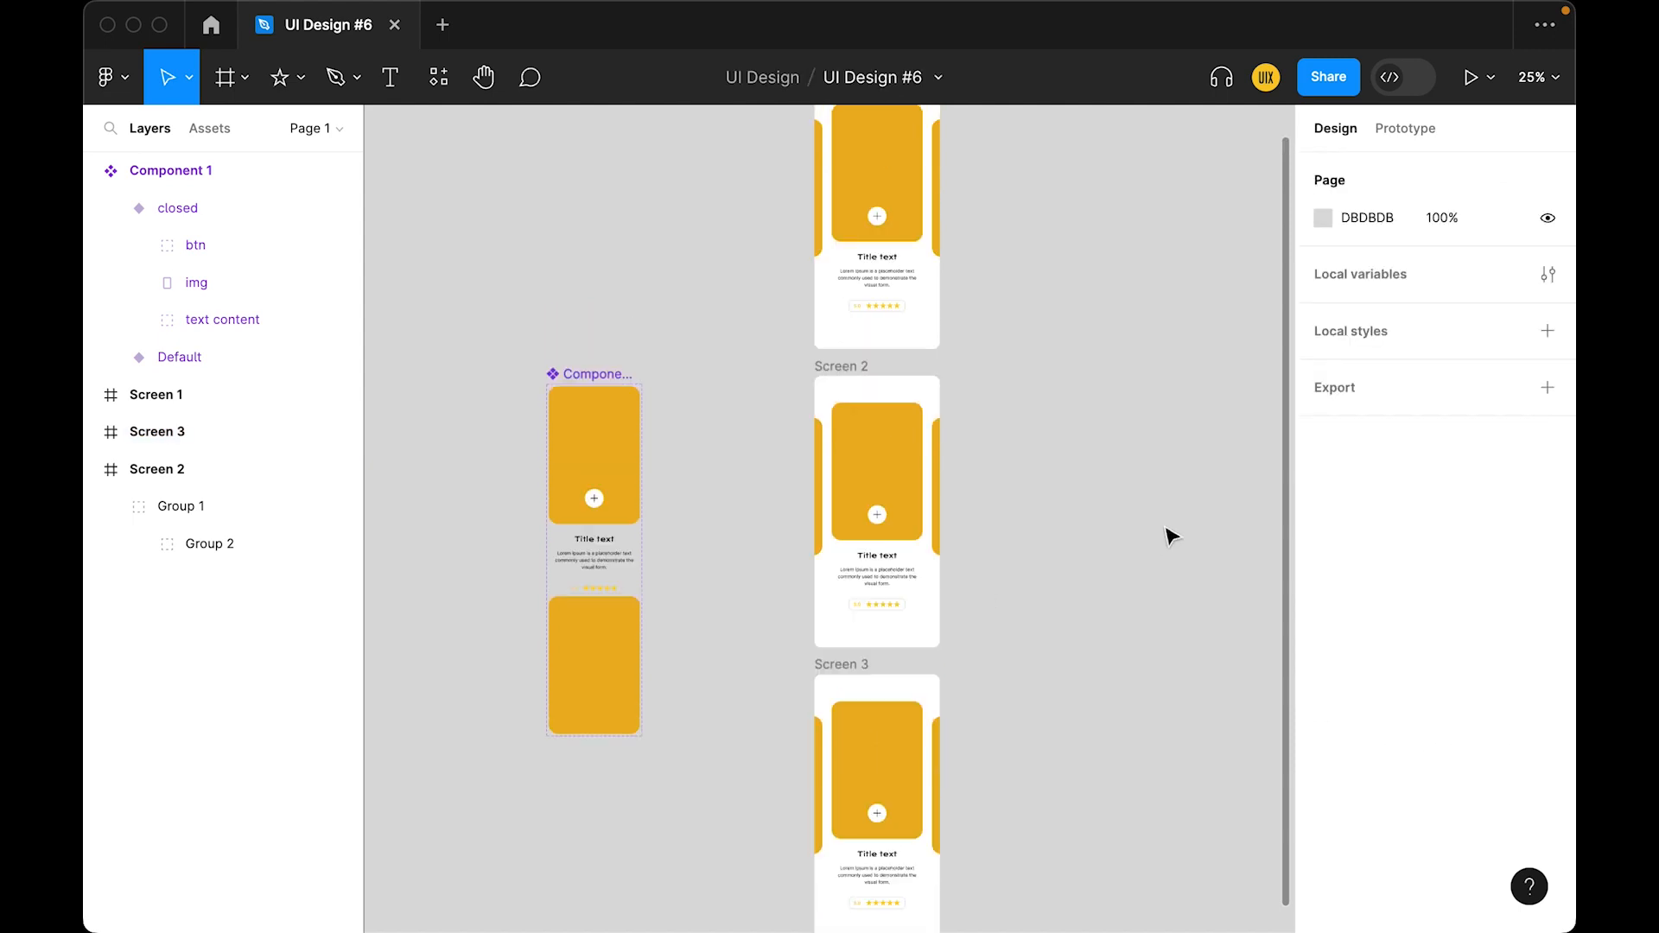
Turn off Clip content on all three screen frames so the neighbouring cards can be edited
left_click(849, 207)
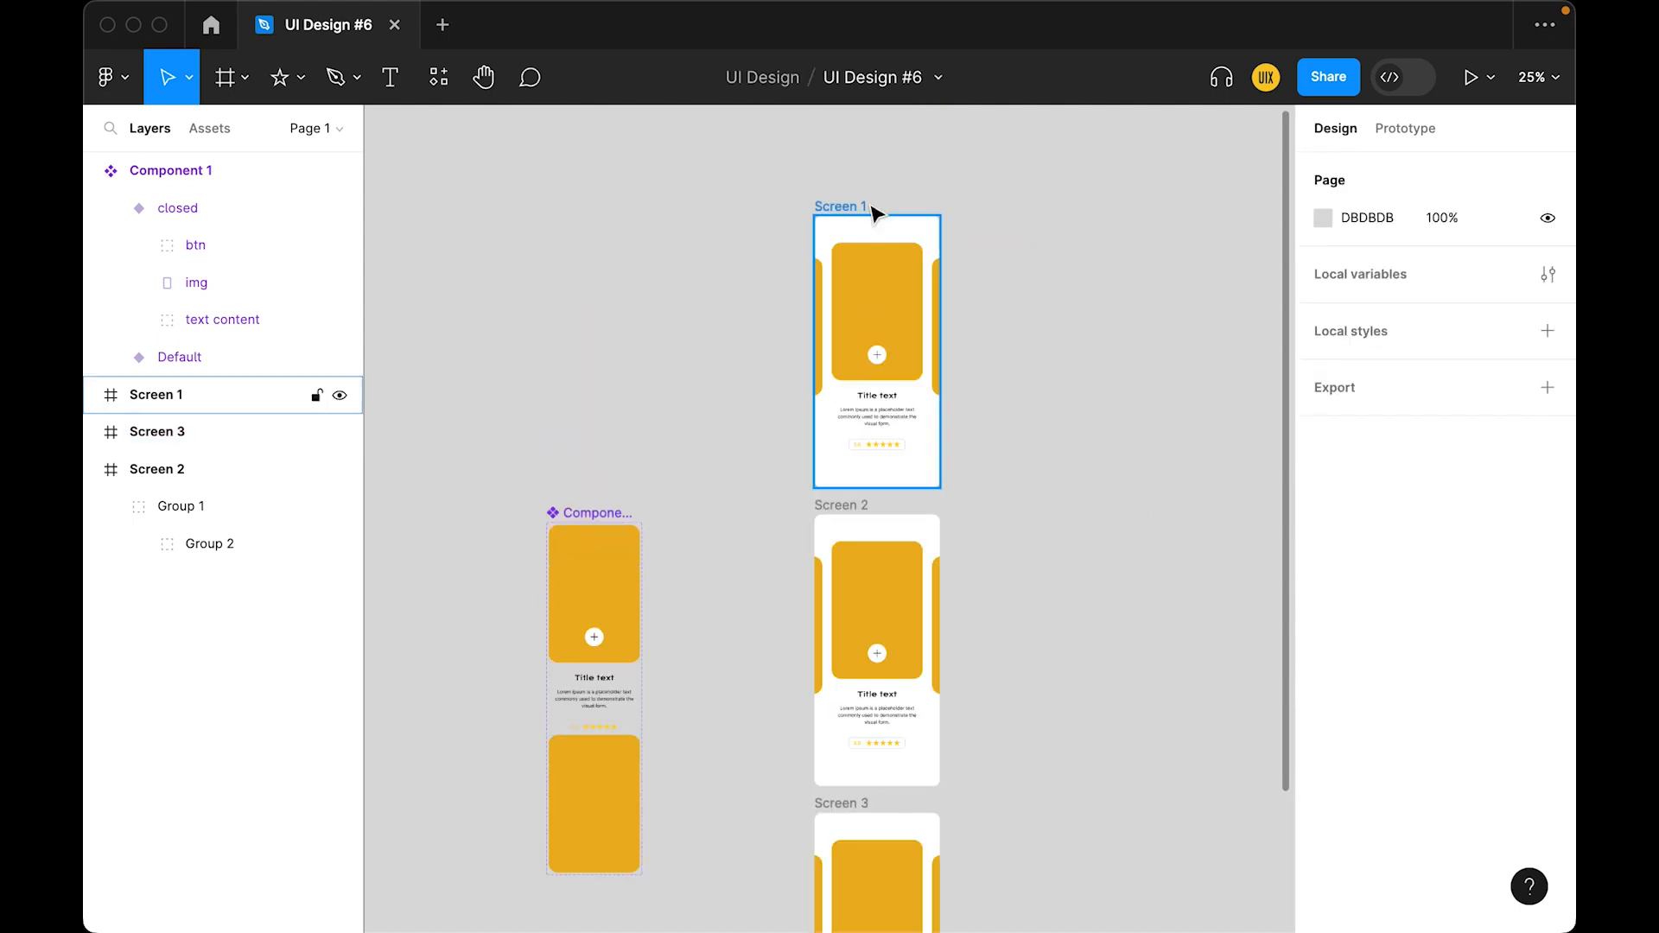
left_click(1322, 415)
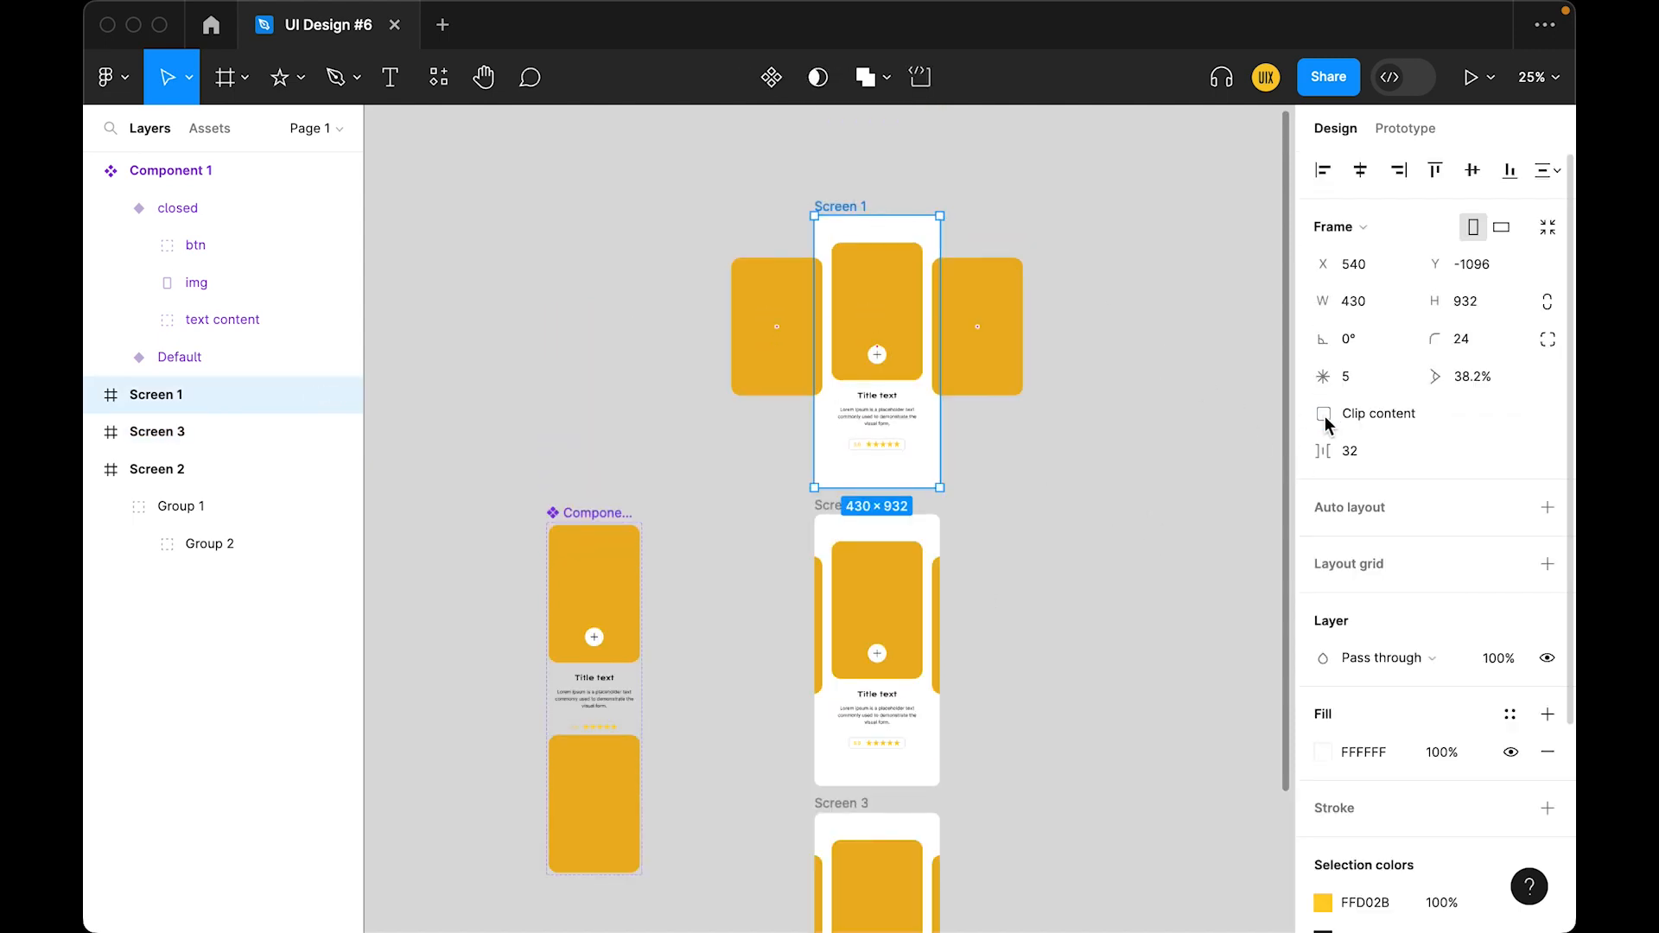
left_click(836, 509)
left_click(1323, 414)
left_click(1180, 654)
scroll(1180, 654, "down", 3)
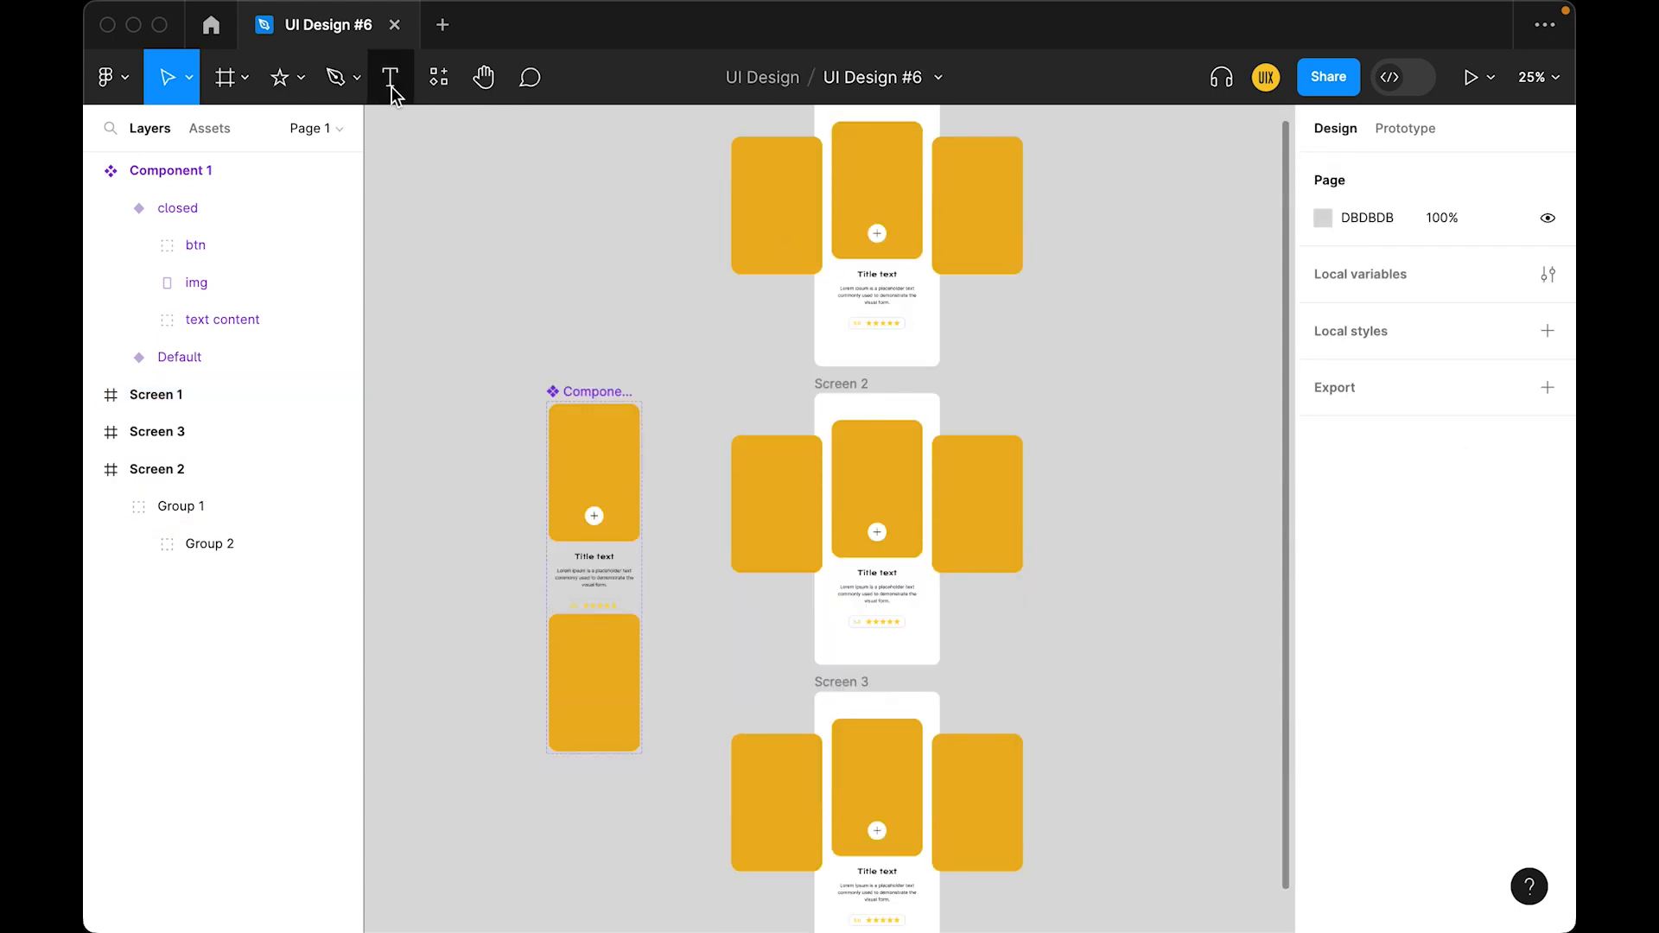
Search the Pexels plugin for fashion photos, browse the images and close the plugin
left_click(432, 79)
left_click(547, 126)
left_click(486, 350)
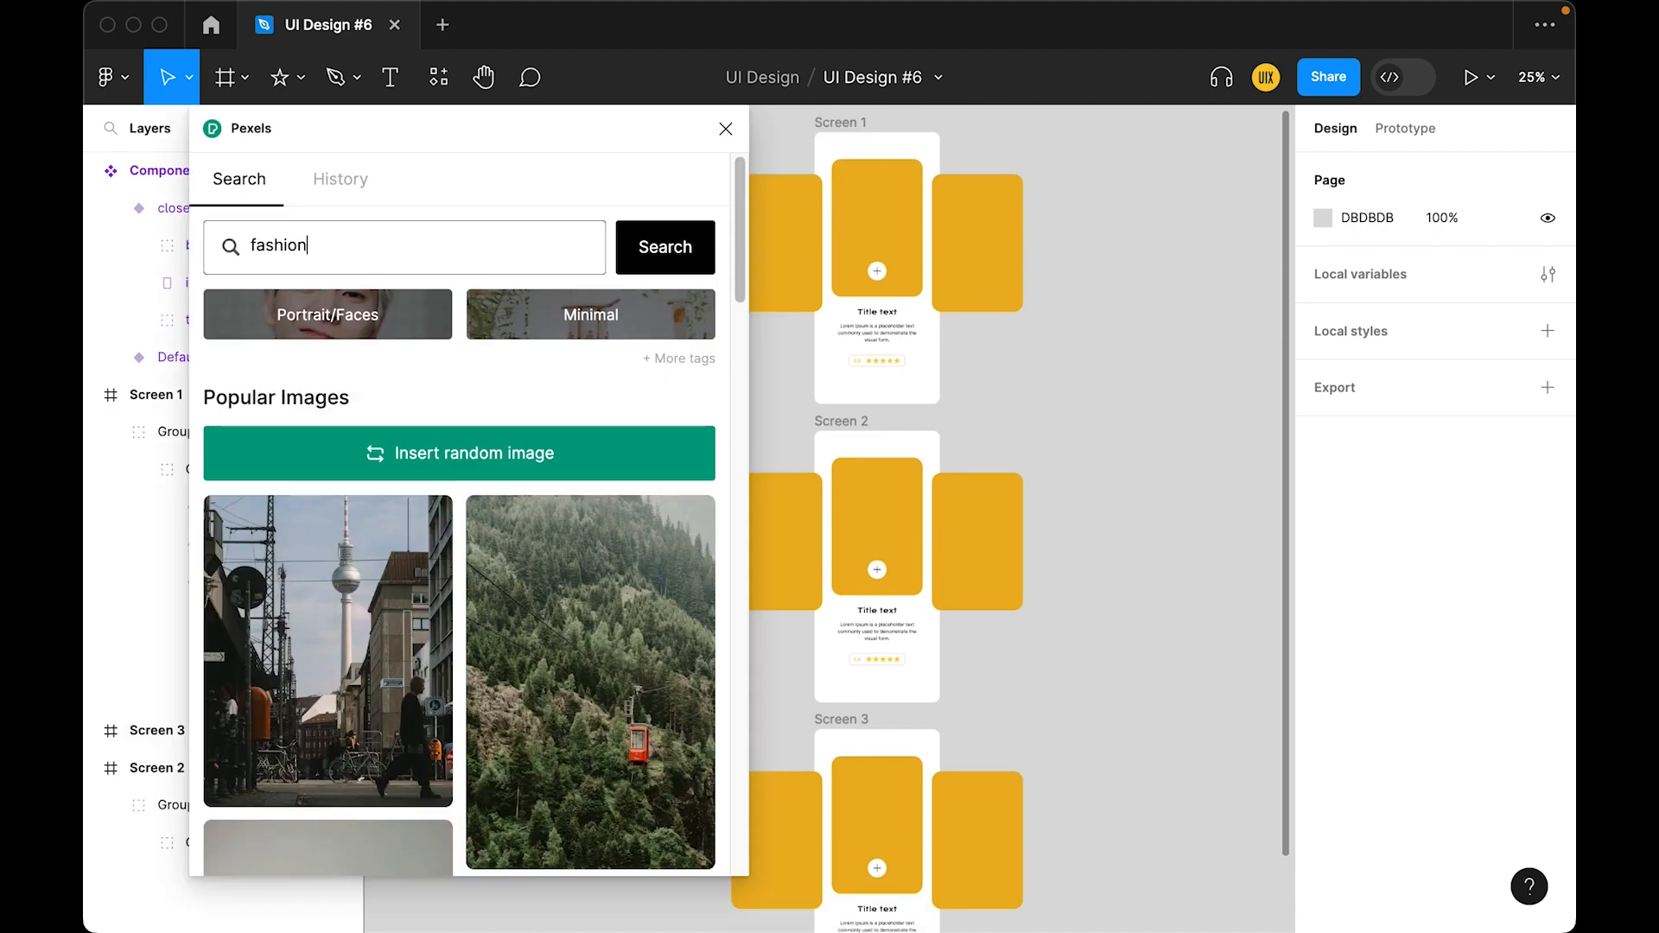
type("fashion")
key("Return")
scroll(589, 468, "down", 5)
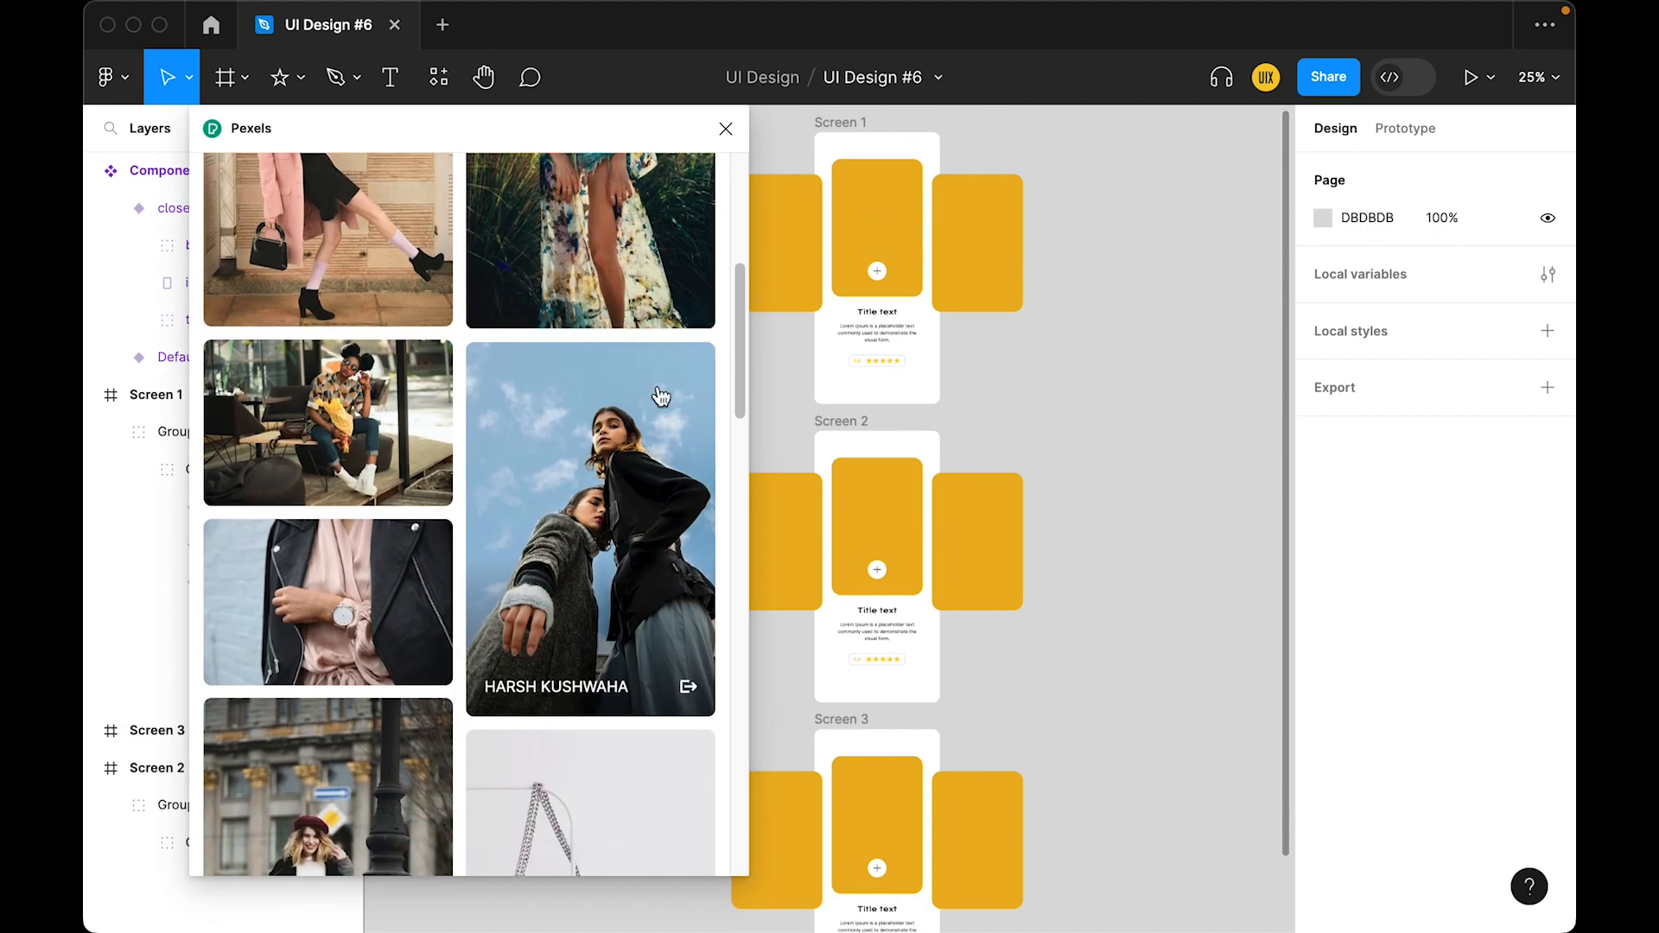
left_click(725, 129)
Show the rulers and place a horizontal guide along the top edge of Screen 1's card group
scroll(894, 190, "up", 5)
left_click_drag(855, 507, 877, 753)
left_click(877, 753)
key("shift+r")
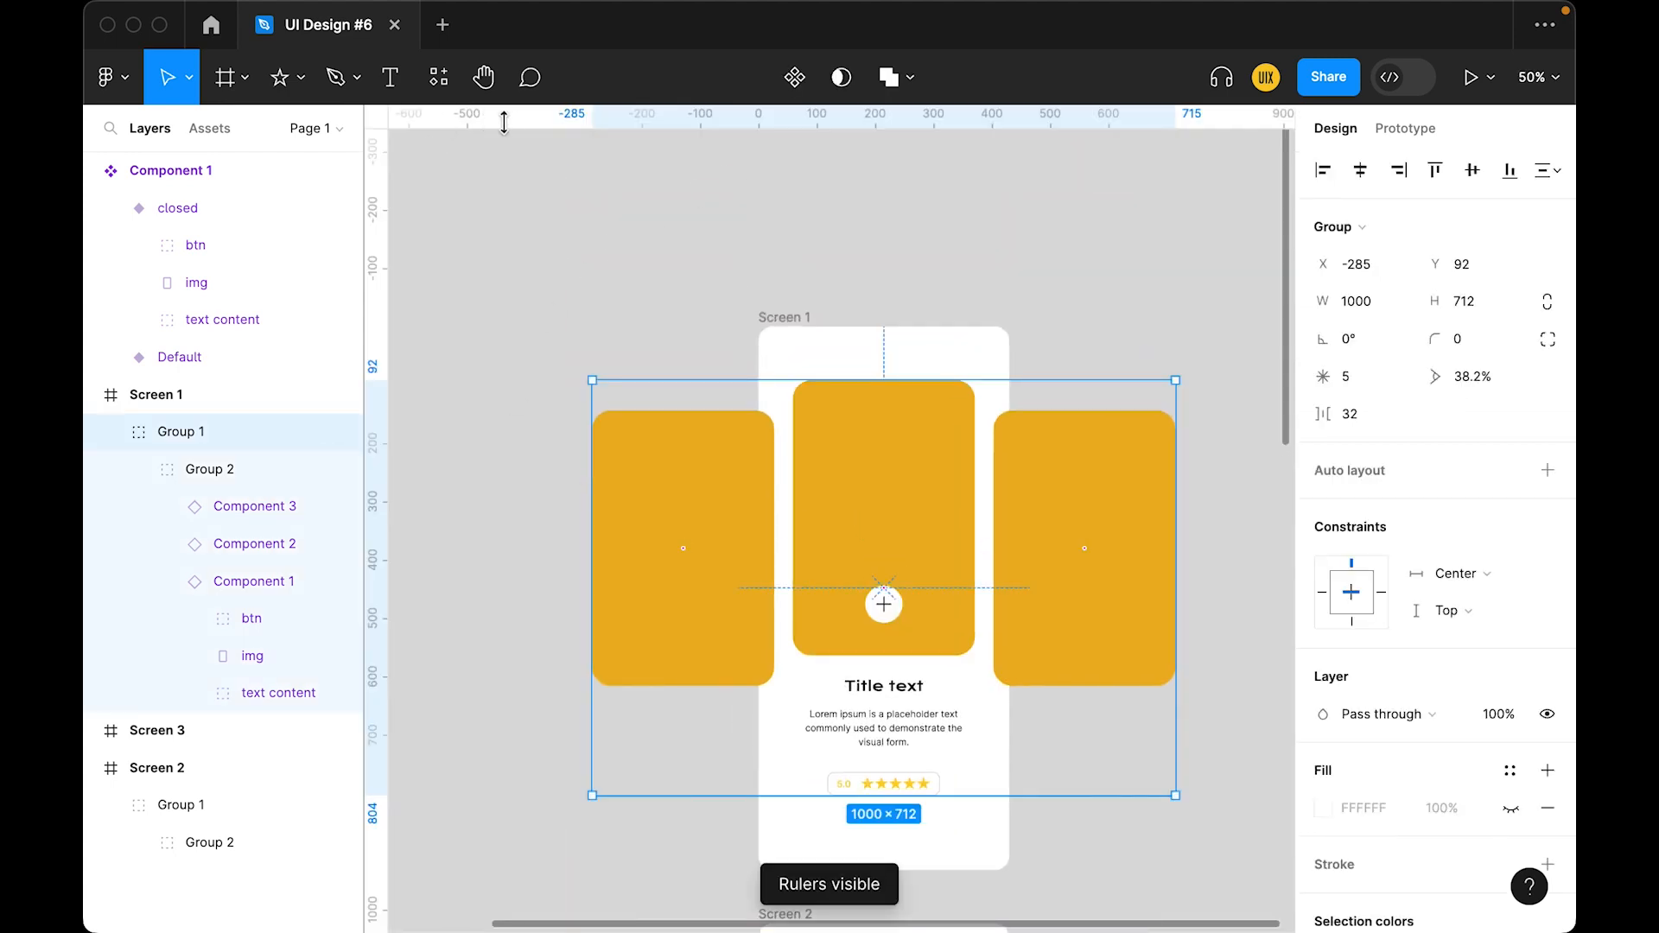
left_click_drag(565, 385, 470, 377)
Shift the card group on Screen 1 horizontally to X 48, keeping it at Y 92
left_click(884, 544)
left_click_drag(885, 544, 982, 543)
left_click_drag(811, 621, 888, 648)
key("alt")
key("shift+Right")
key("Right")
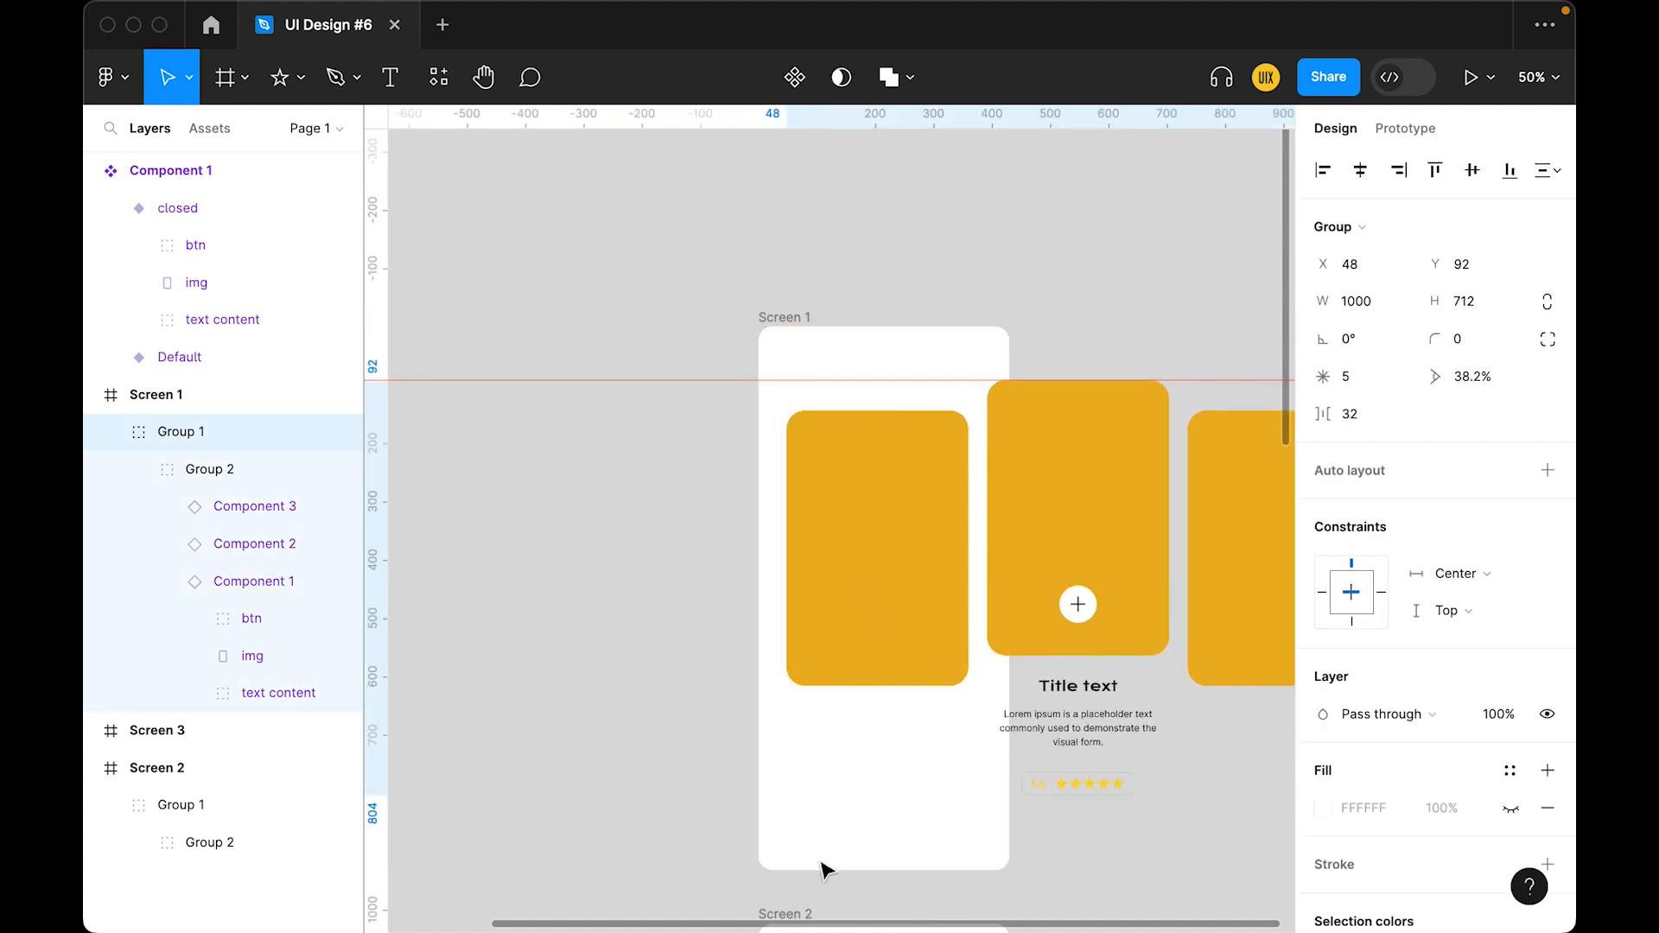
Switch the first card on Screen 1 to the Default variant and the middle card to the closed variant
double_click(915, 603)
double_click(916, 603)
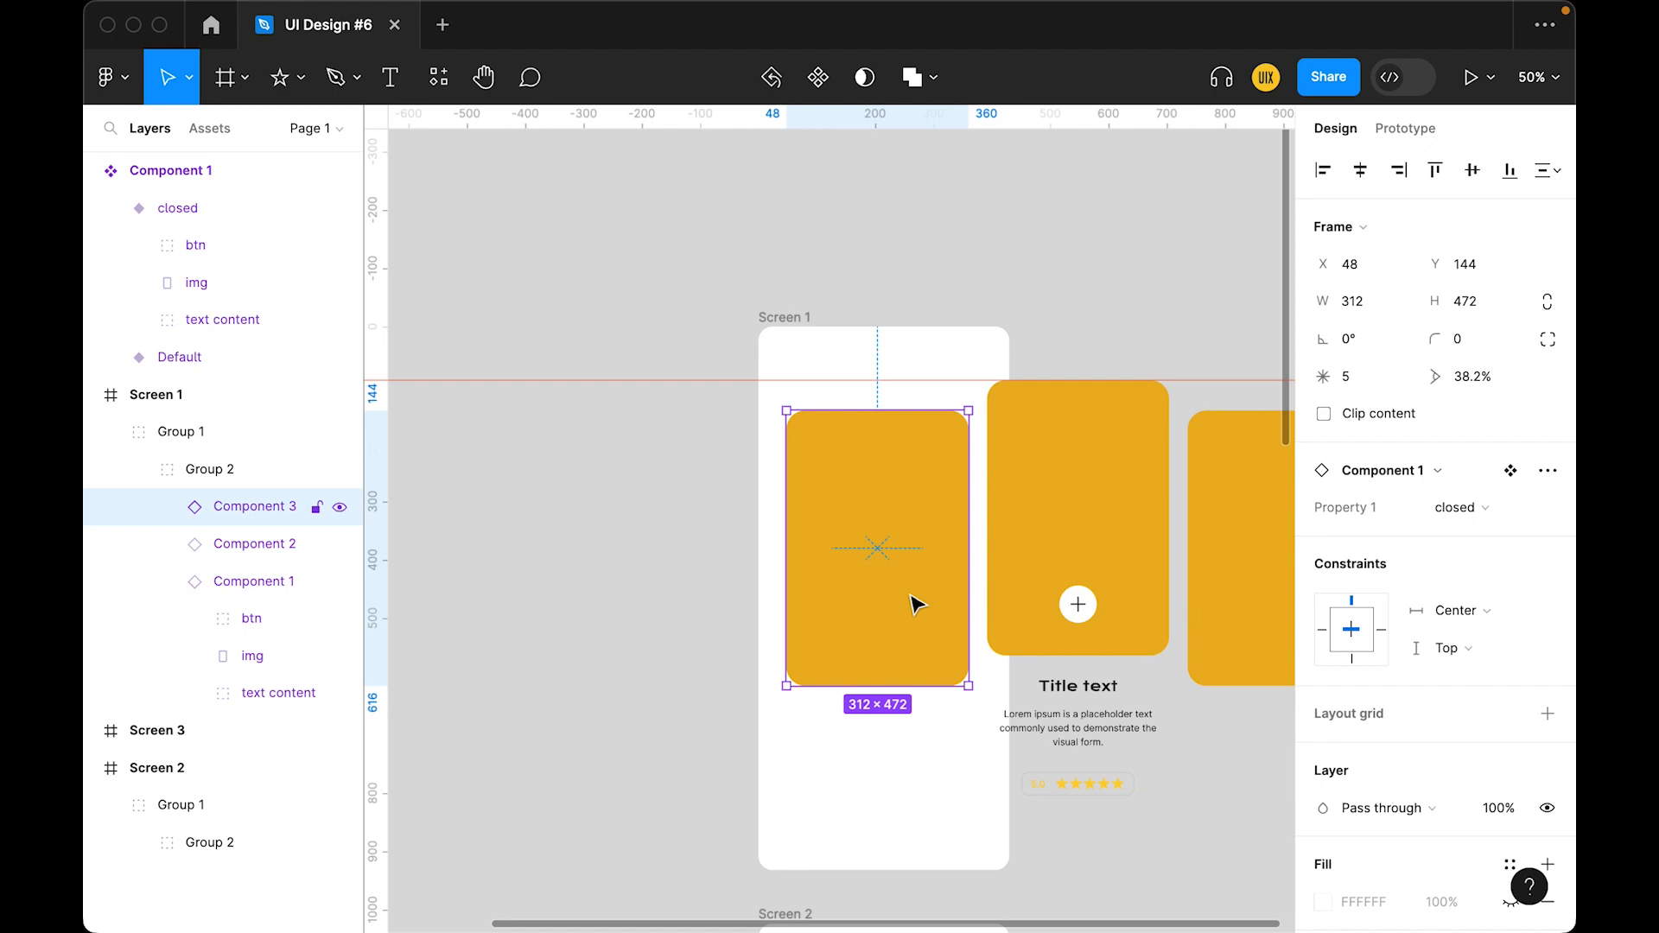
left_click(1490, 518)
left_click(1474, 480)
left_click(1047, 578)
left_click(1464, 508)
left_click(1405, 543)
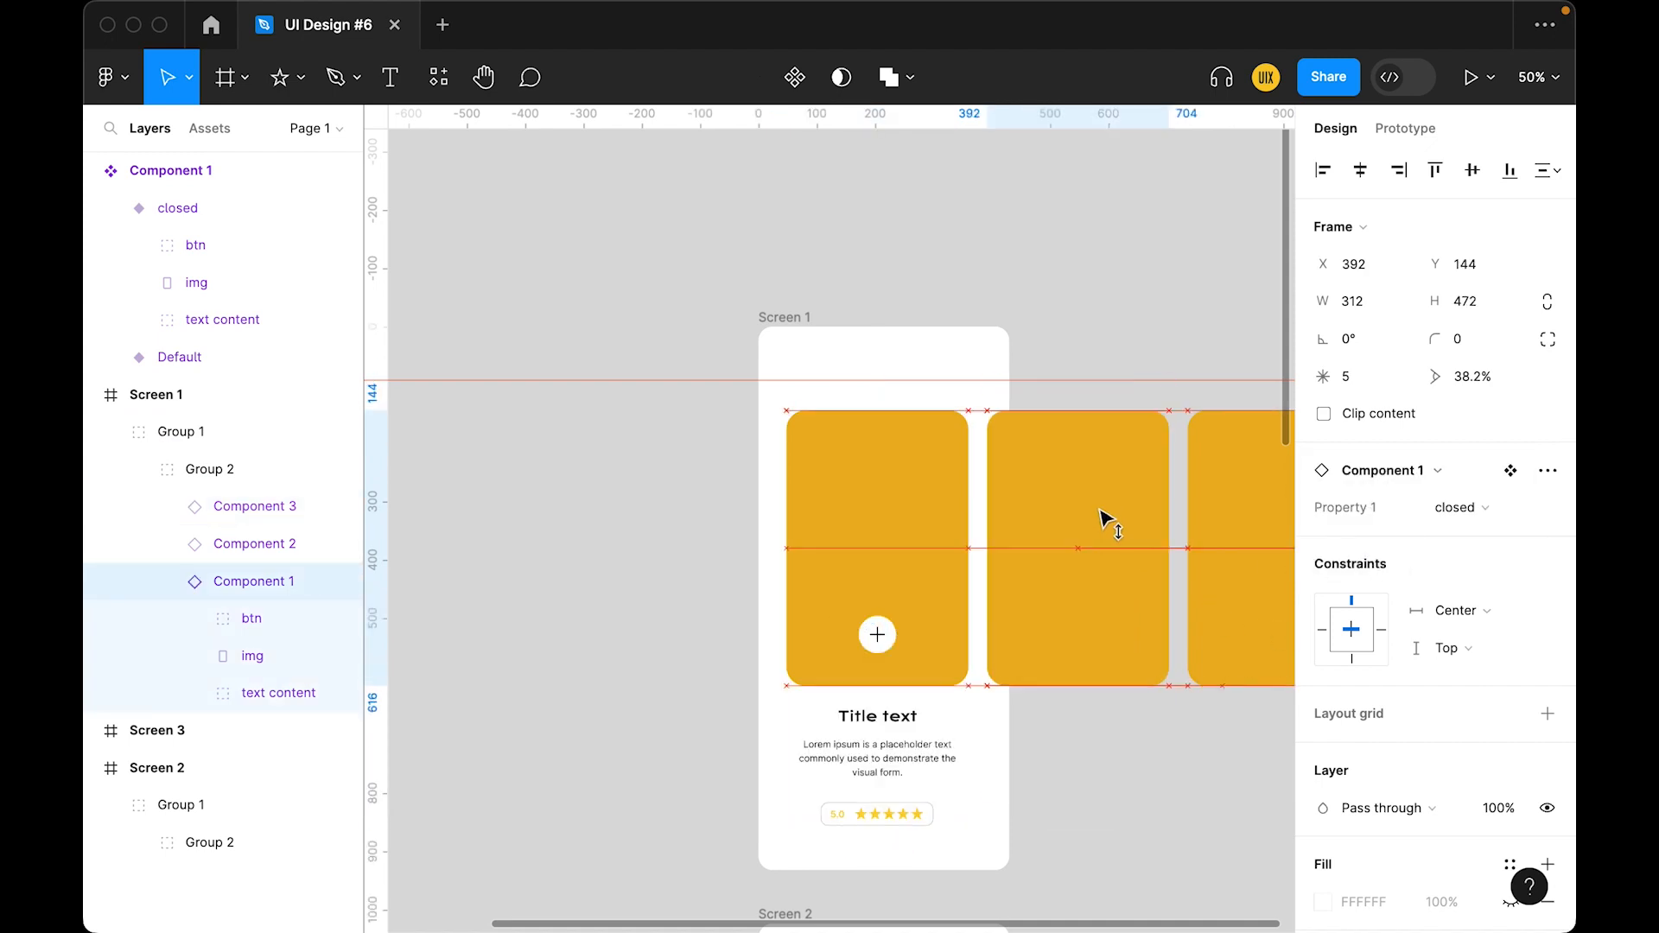
Raise the open card on Screen 1 so its top edge meets the horizontal guide
scroll(1099, 510, "down", 1)
left_click(901, 590)
left_click_drag(895, 611, 897, 582)
scroll(1153, 761, "down", 3)
left_click(1192, 614)
scroll(1116, 696, "down", 3)
left_click(851, 588)
left_click(1136, 743)
scroll(1136, 742, "down", 3)
scroll(1139, 748, "down", 5)
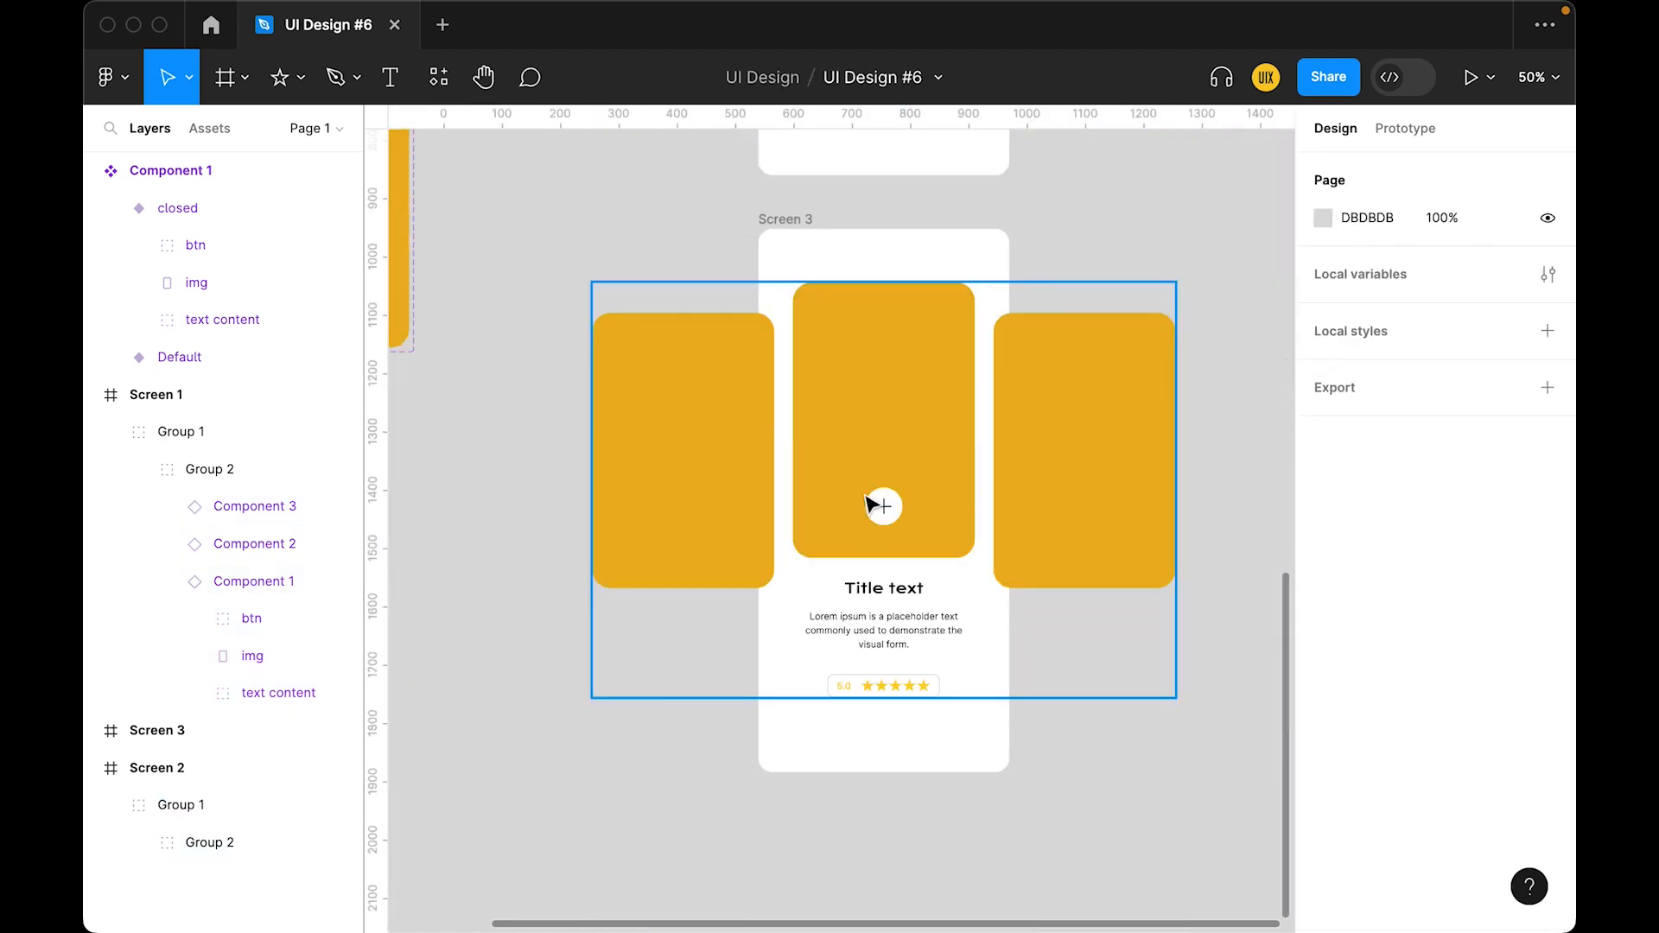
Shift the card group on Screen 3 horizontally to X -618, keeping it at Y 92
left_click(878, 473)
left_click_drag(927, 527, 842, 533)
left_click_drag(977, 535, 870, 538)
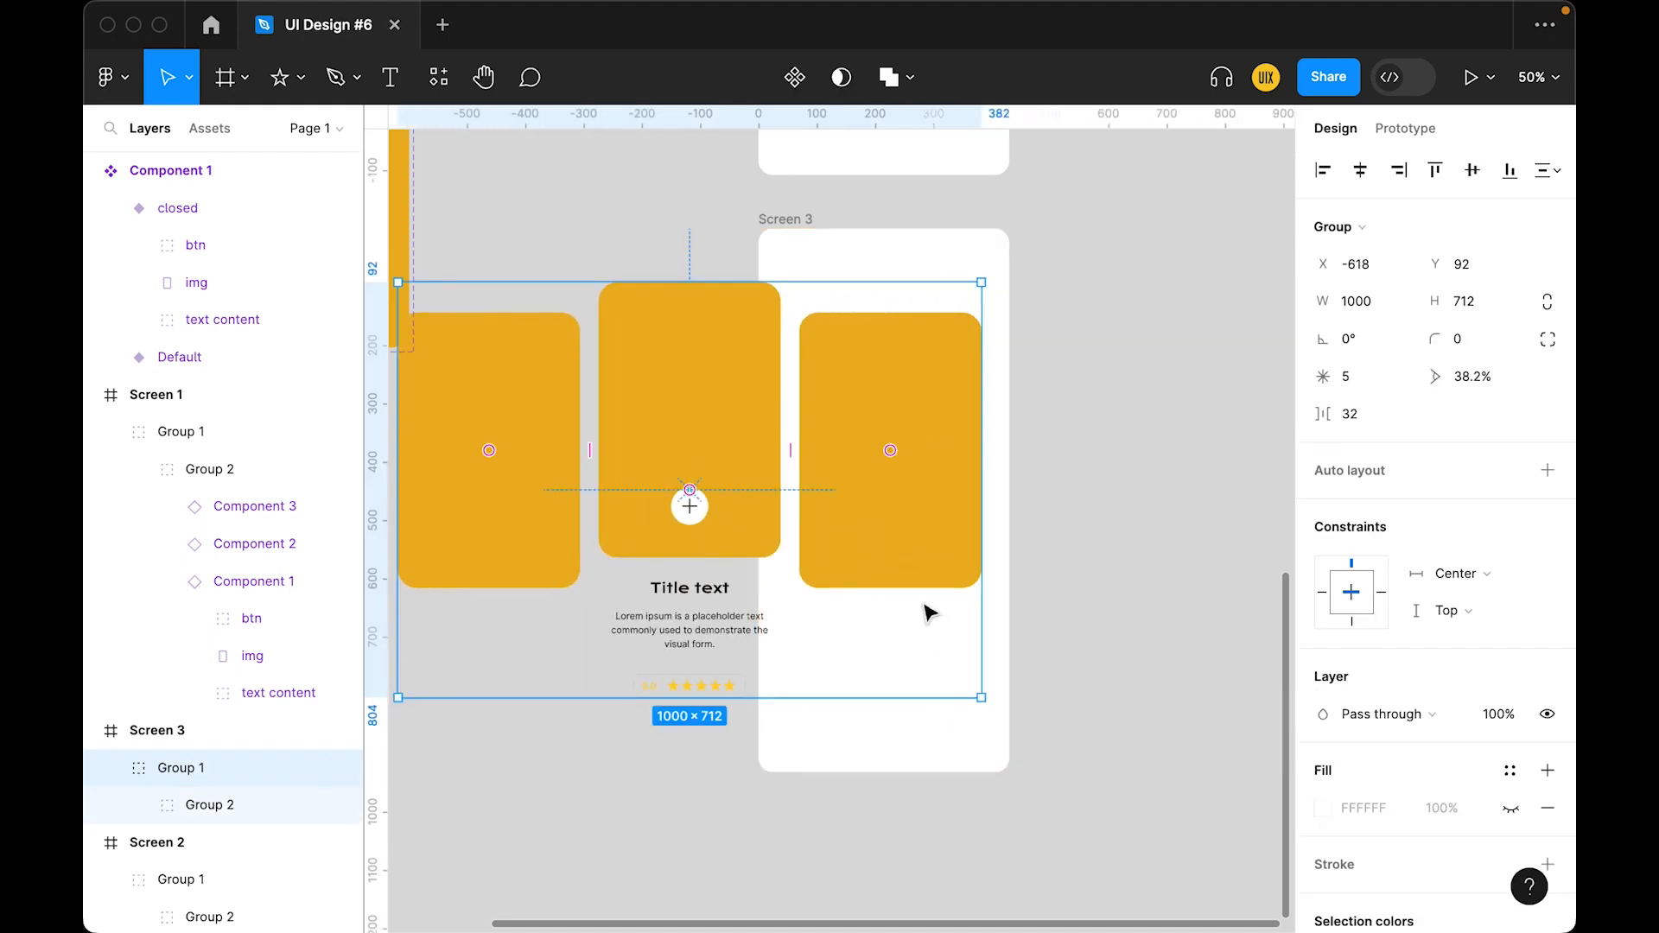
Switch the last card on Screen 3 to the Default variant and the middle card to the closed variant
double_click(923, 500)
double_click(929, 509)
left_click(1486, 515)
left_click(1434, 479)
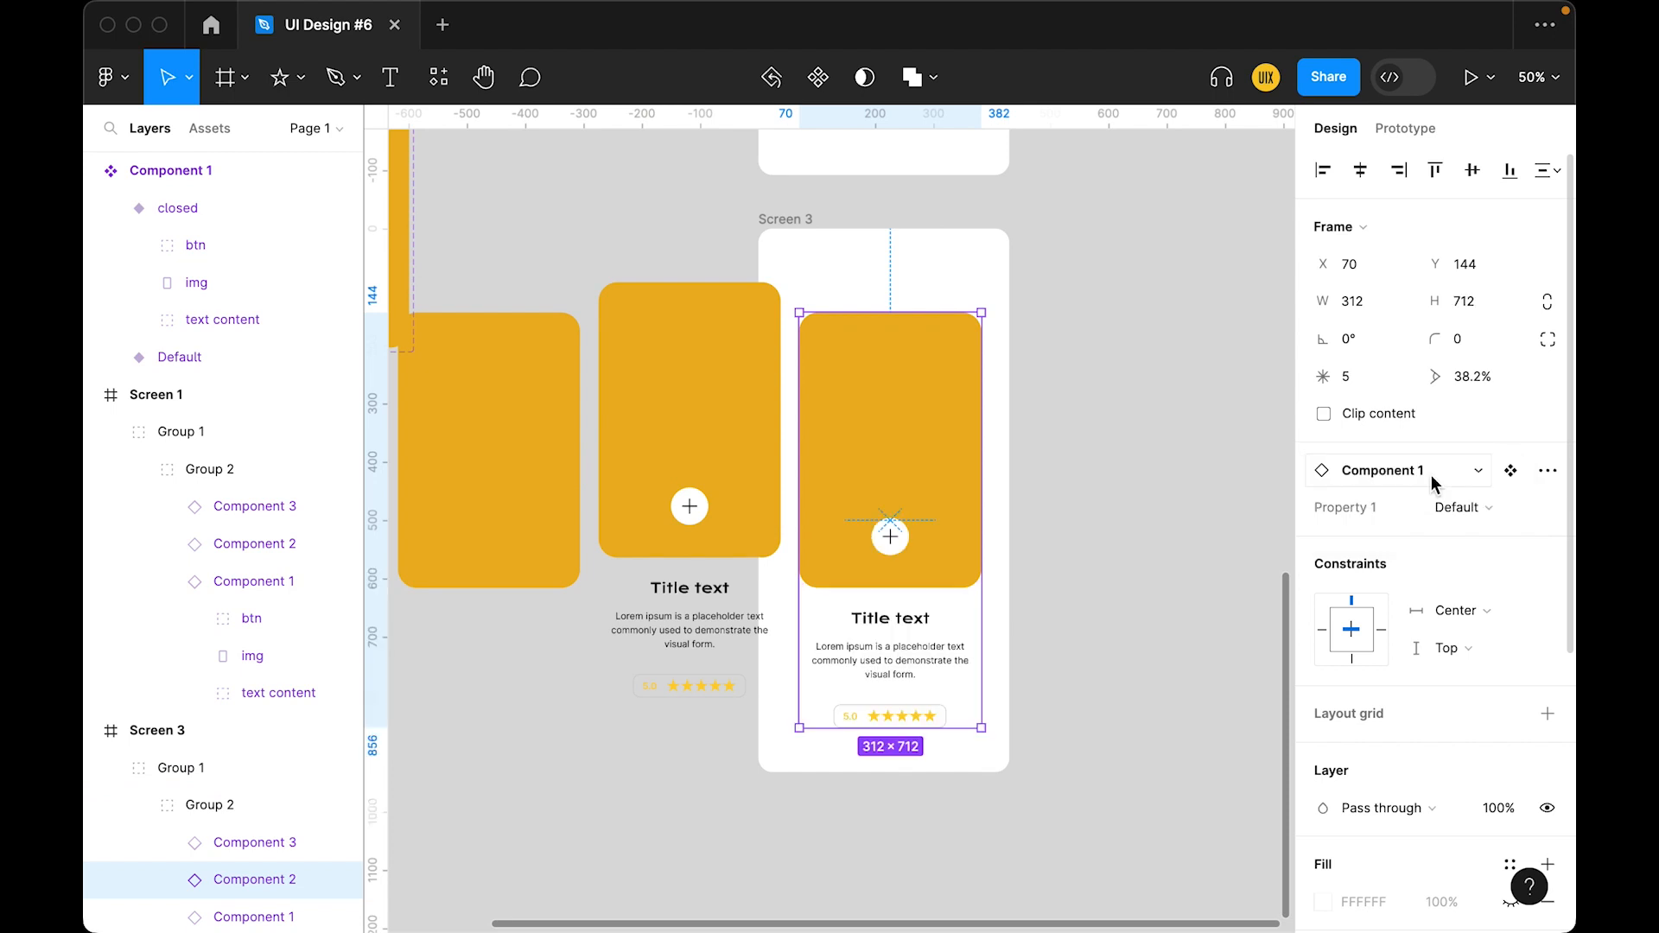
left_click(685, 507)
left_click(1475, 514)
left_click(1449, 535)
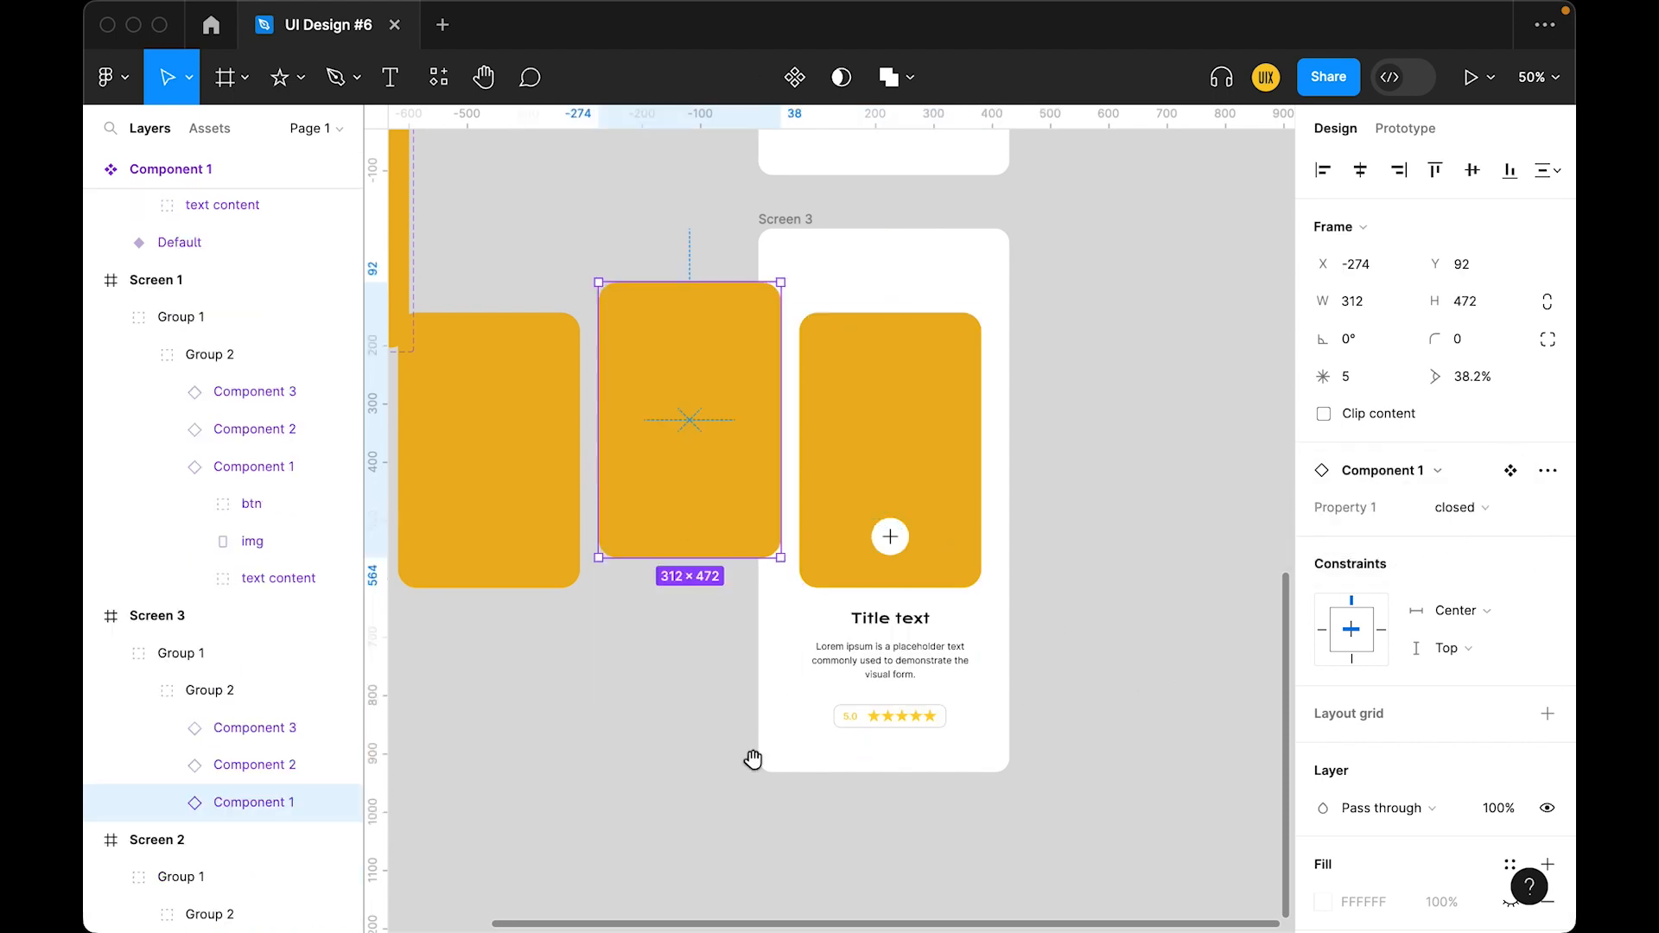
Raise the open card on Screen 3 and align the tops of the two closed cards at Y 88
left_click_drag(730, 756, 931, 799)
mouse_move(1111, 500)
left_mouse_down()
mouse_move(1111, 515)
mouse_move(1113, 492)
left_mouse_up()
key("alt")
left_click(707, 496)
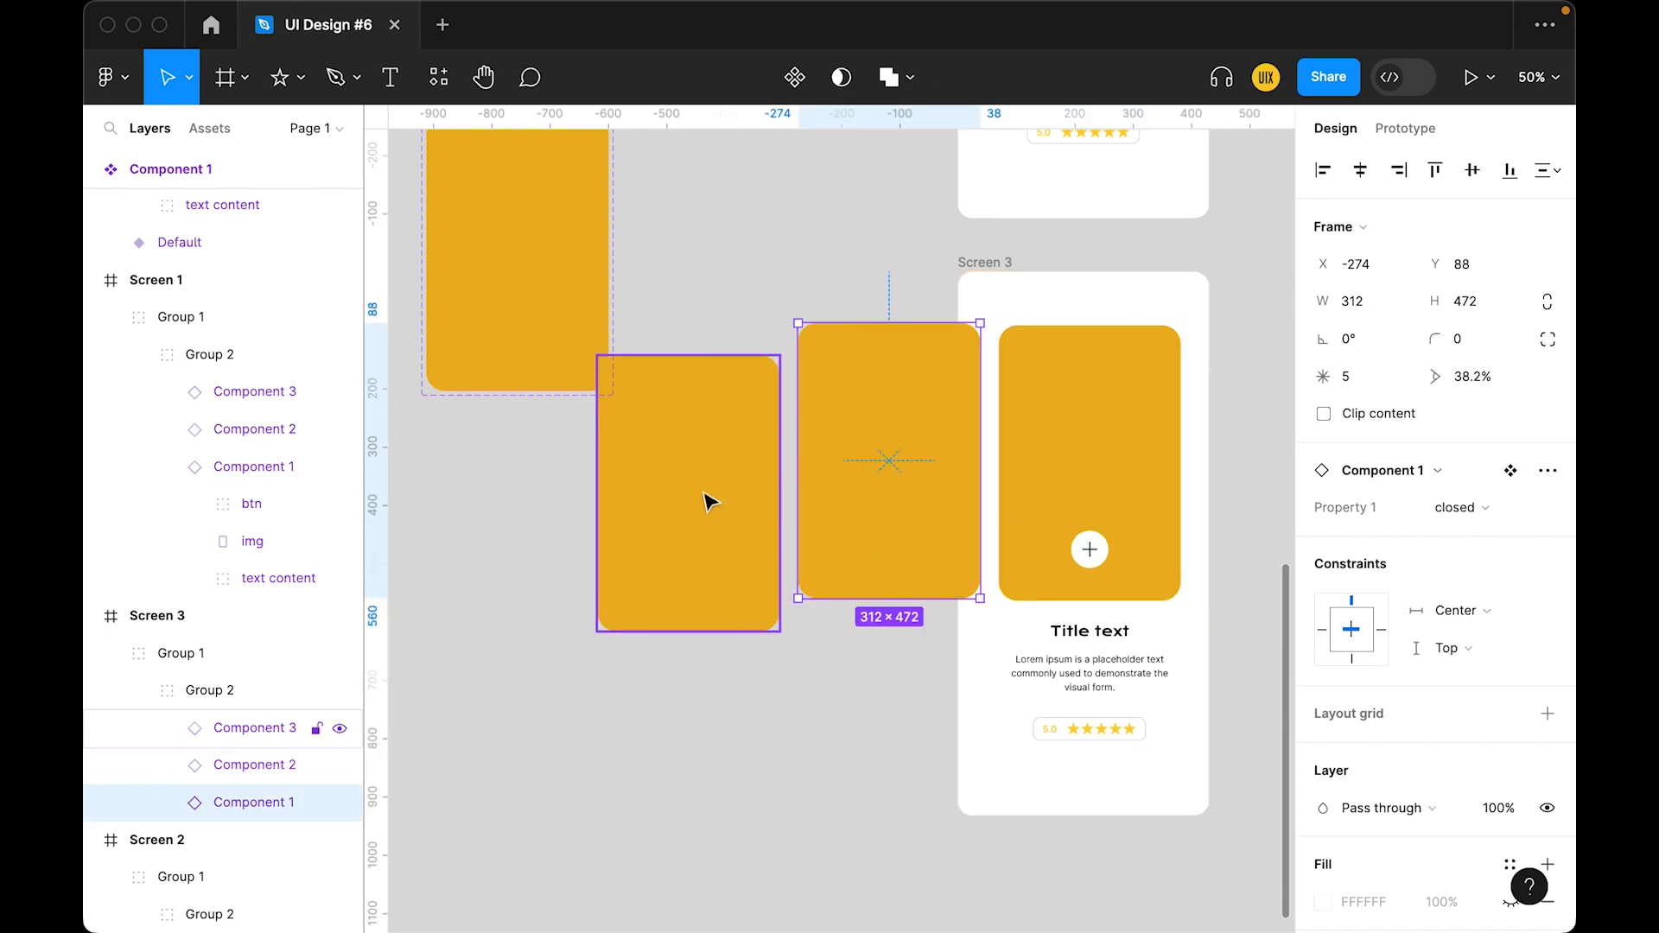
left_click(910, 420, "shift")
left_click(1435, 173)
Lower the two closed cards on Screen 3 together to Y 144
double_click(892, 691)
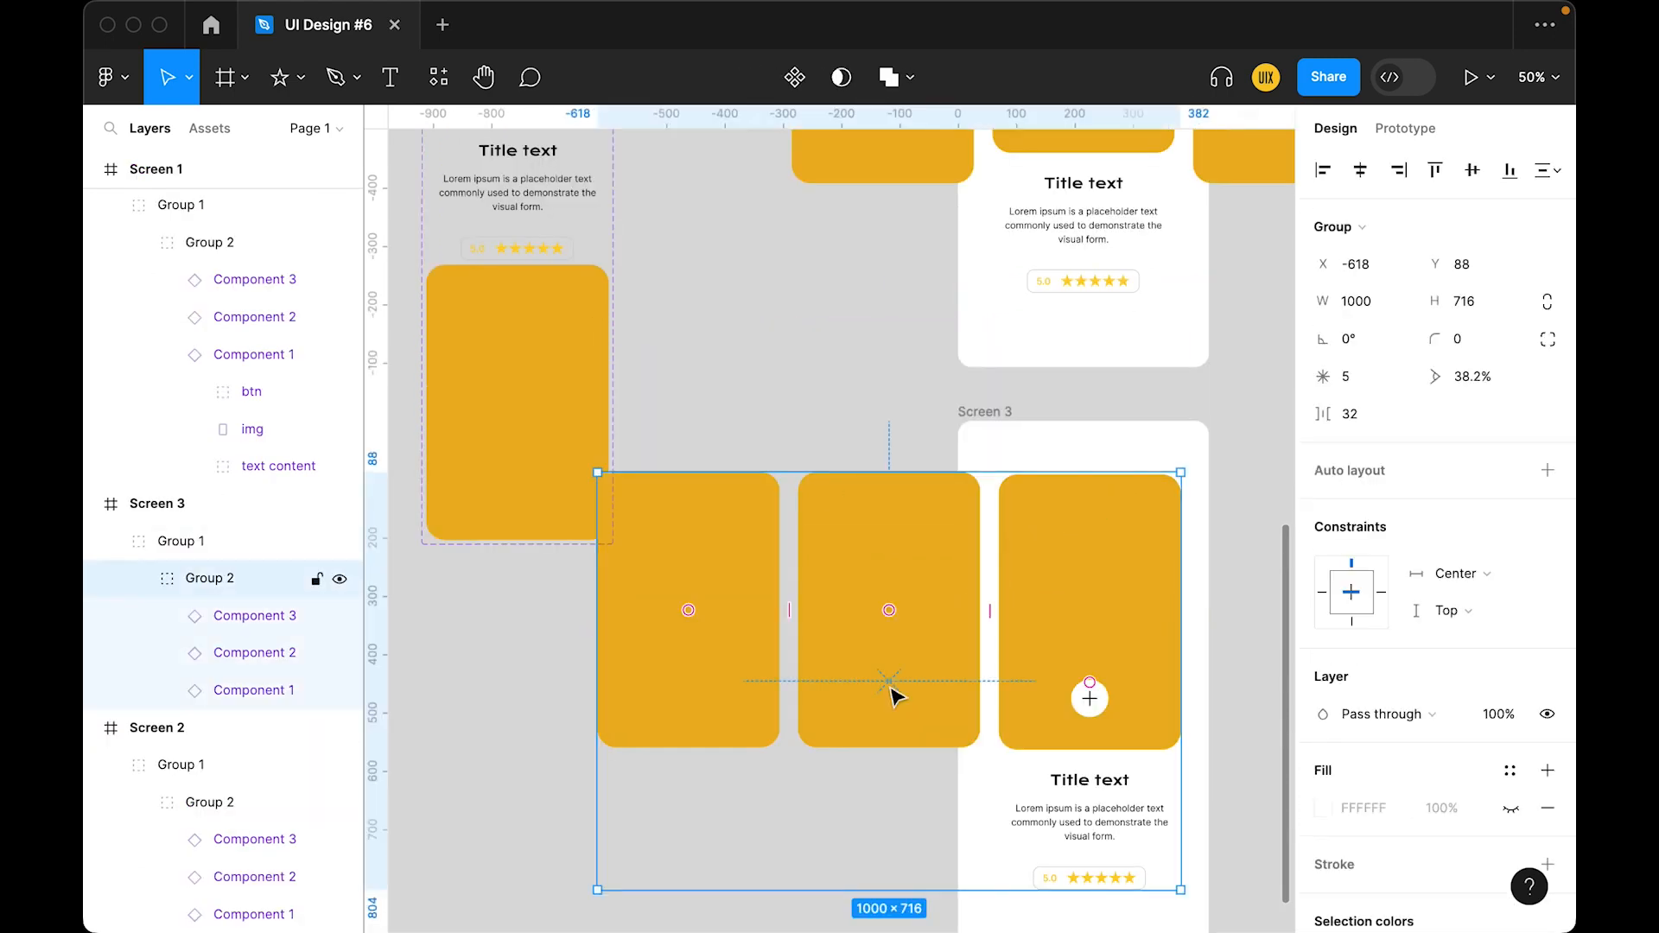
double_click(892, 690)
left_click(736, 693, "shift")
key("alt")
key("shift+Down")
key("shift+Down")
key("shift+Down")
key("shift+Down")
key("shift+Down")
key("shift+Down")
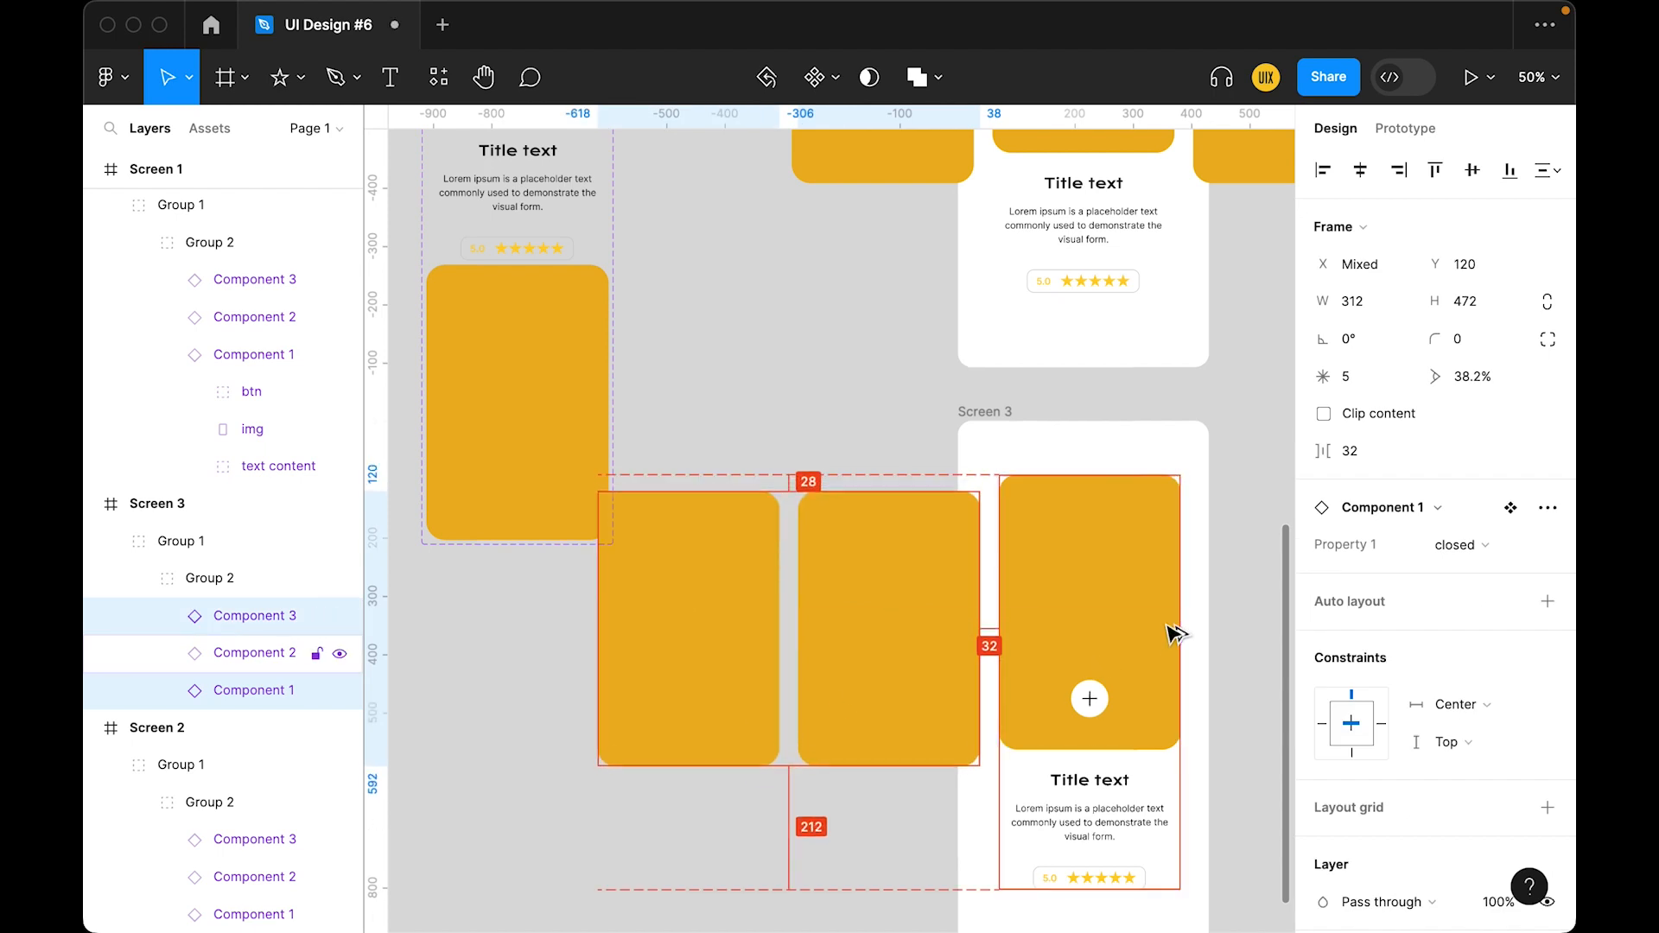
key("Up")
key("Up")
key("Up")
key("Up")
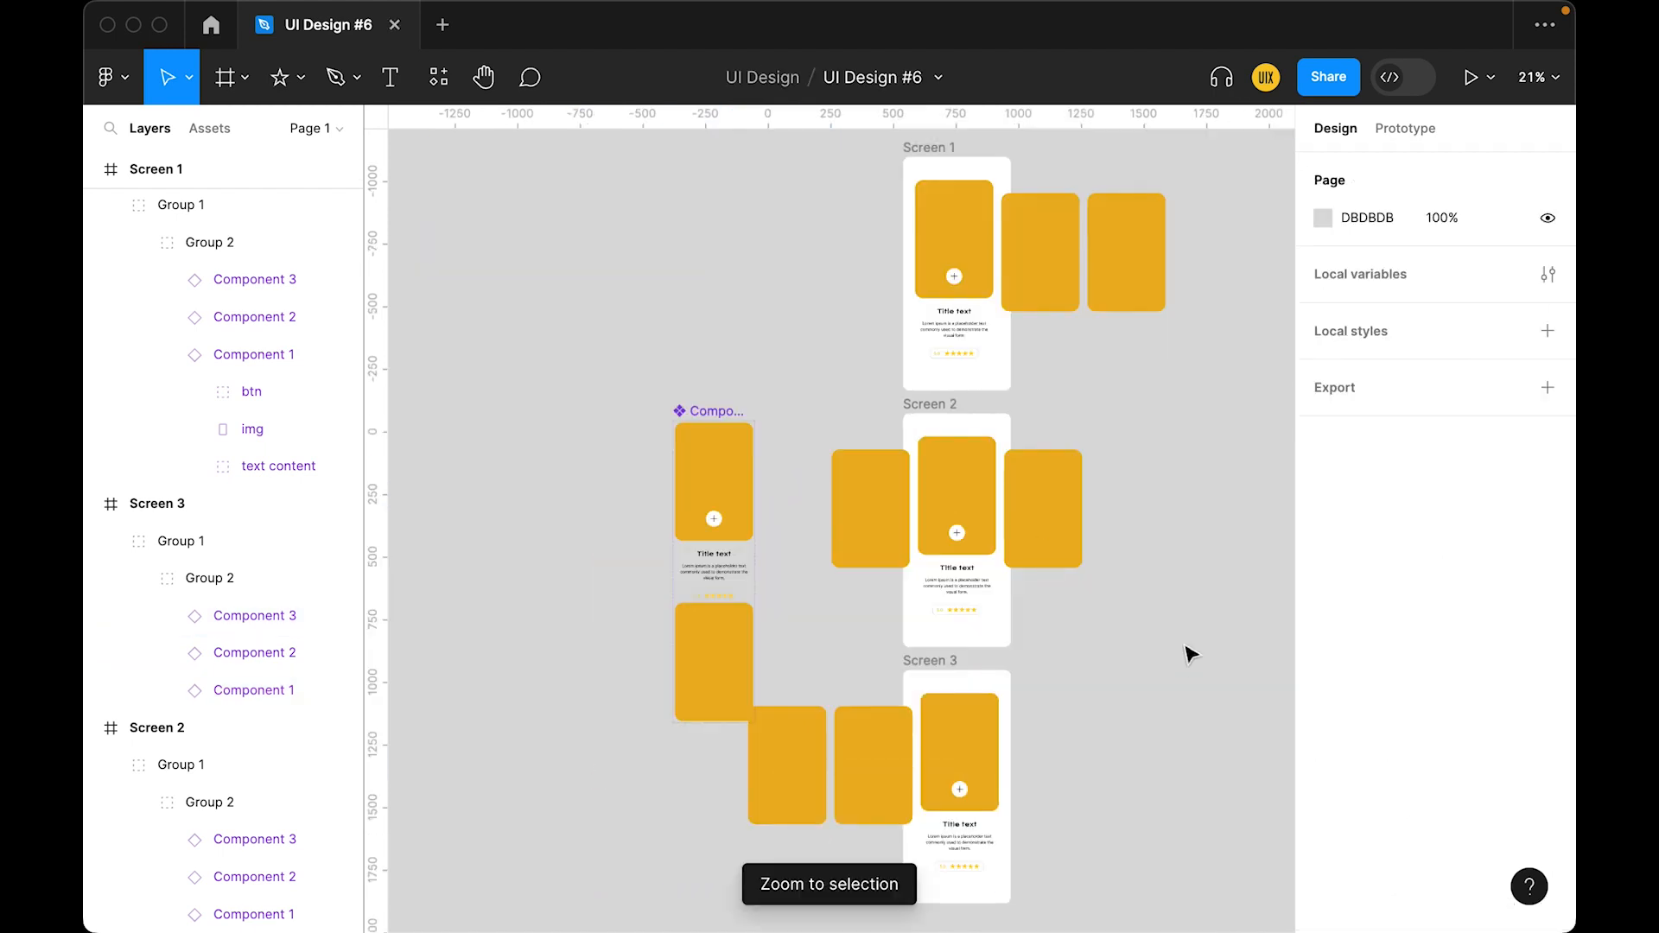
Change the image fill of the middle card on Screen 1 to green 22EC4F
left_click(1040, 251)
left_click(1039, 251)
left_click(1323, 696)
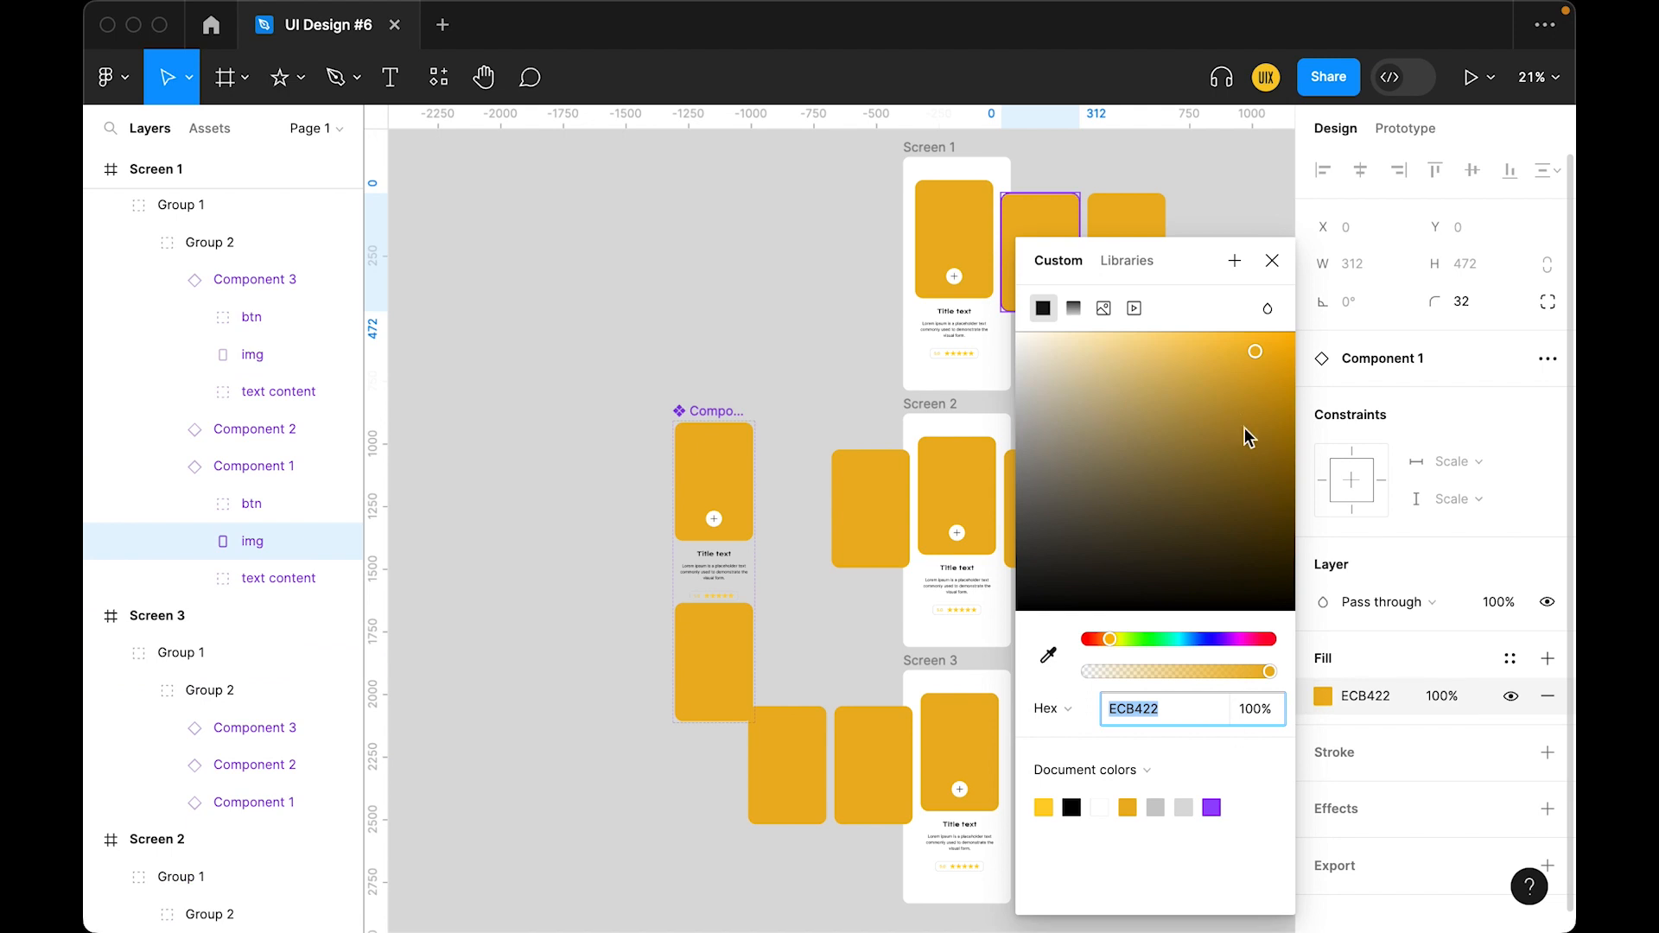
left_click_drag(1139, 643, 1156, 638)
left_click(1272, 261)
Change the image fill of the last card on Screen 1 to blue
left_click(1140, 282)
left_click(1323, 696)
left_click_drag(1108, 639, 1197, 638)
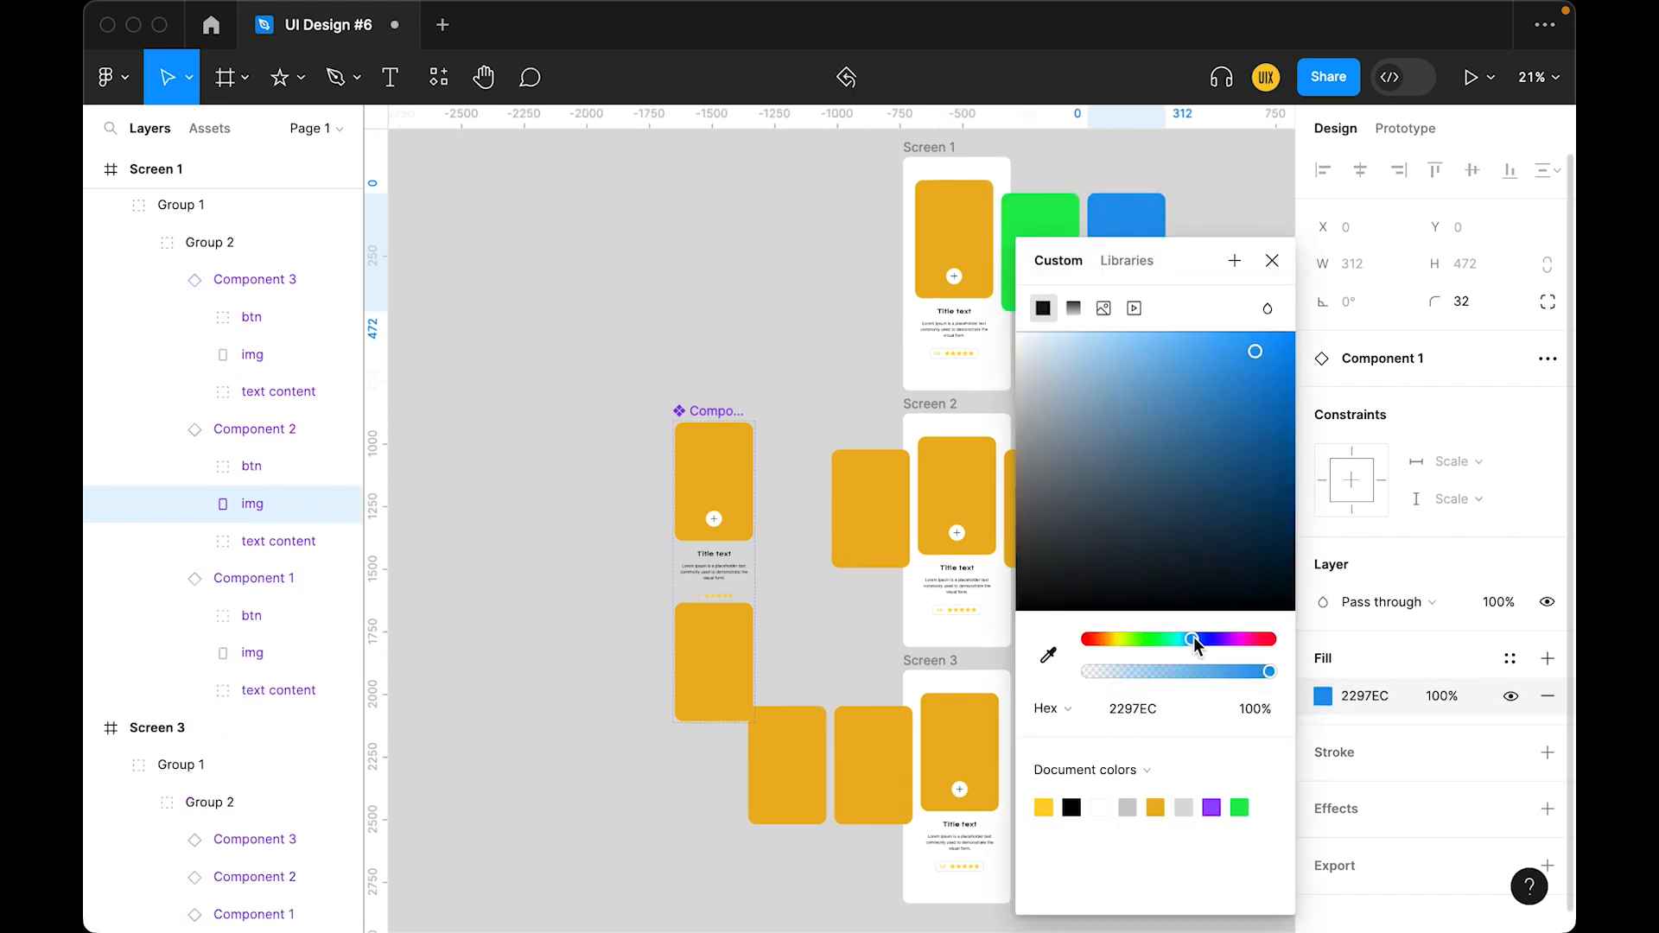
left_click(1274, 261)
left_click(1175, 418)
Sample Screen 1's card colours to fill the middle card on Screen 2 green and its last card blue
left_click(976, 488, "super")
key("i")
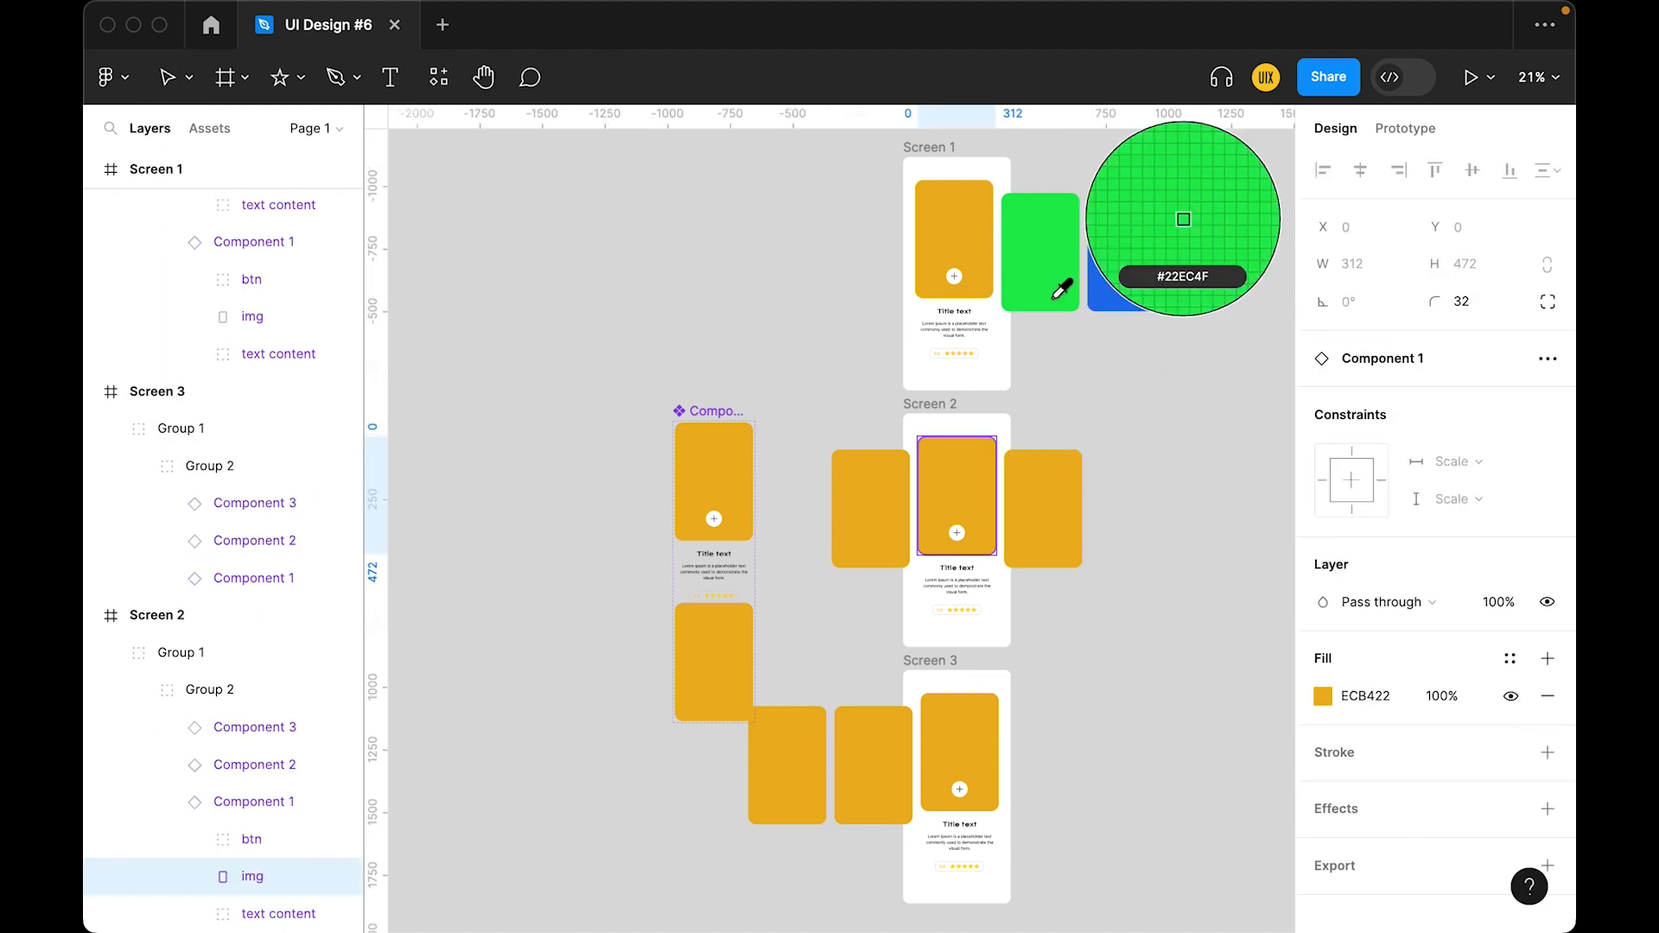
left_click(1058, 290)
left_click(1043, 484, "super")
key("o")
key("i")
left_click(1123, 281)
left_click(1116, 644)
Sample the same blue and green for Screen 3's open and middle cards, and move the component set up beside Screen 1
left_click(959, 752, "super")
key("i")
left_click(1117, 282)
left_click(873, 764, "super")
key("i")
left_click(970, 489)
left_click_drag(714, 410, 615, 186)
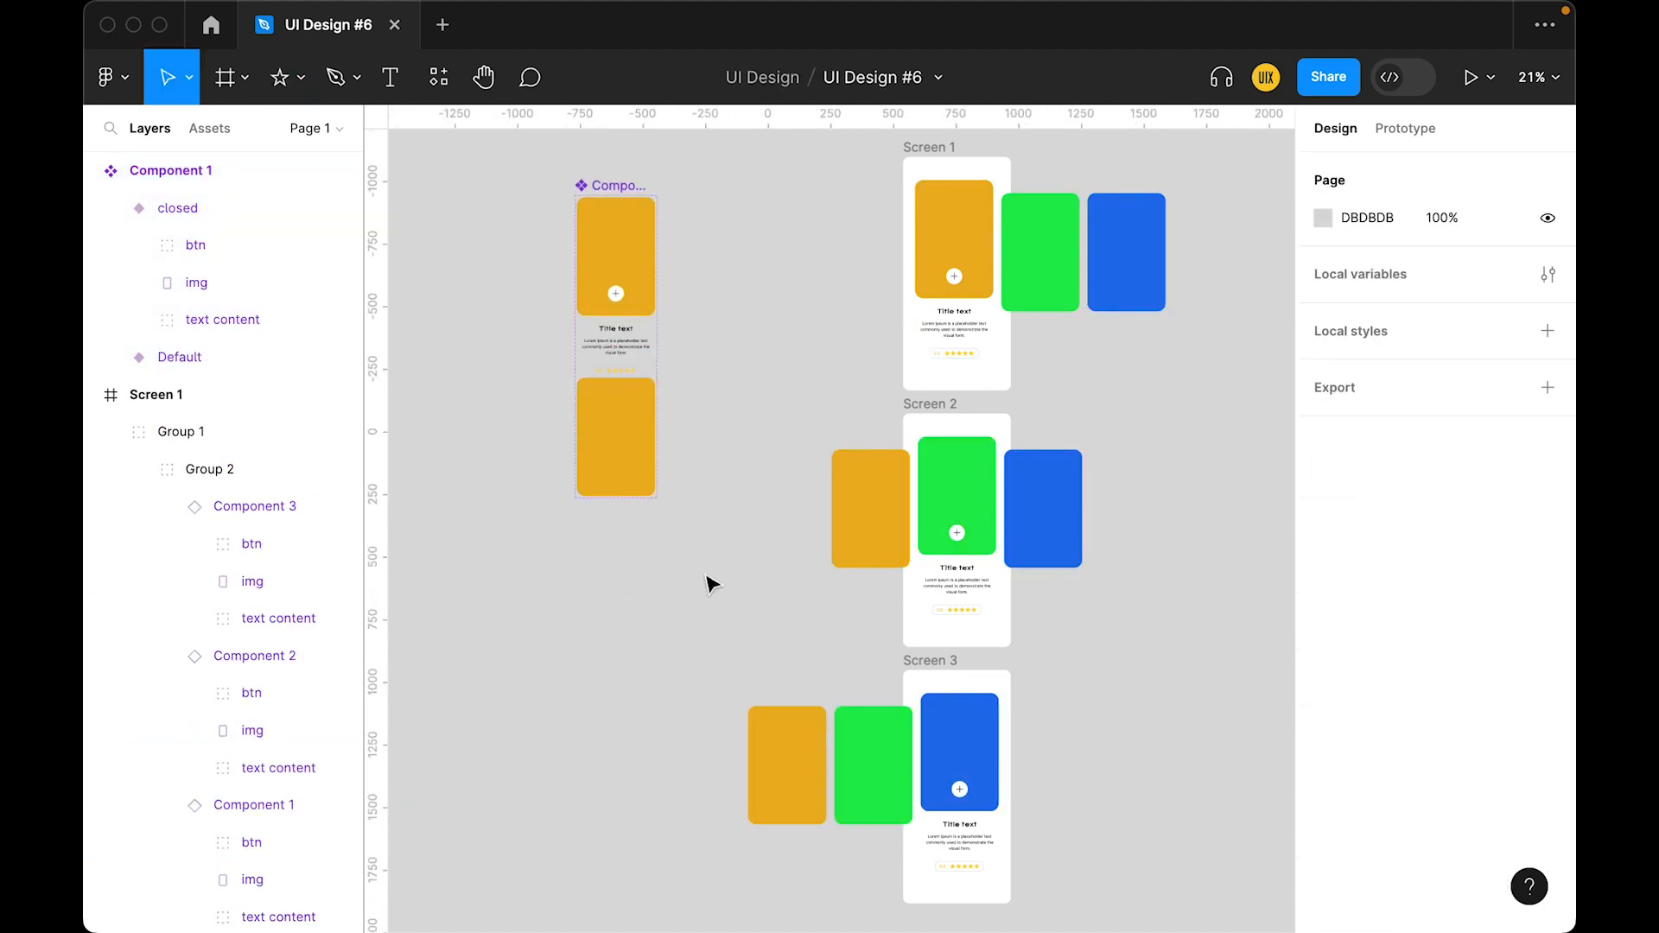
Insert the Pexels photo of the red-haired woman in a patterned shirt into the open card on Screen 1
left_click(438, 77)
left_click(484, 343)
scroll(531, 501, "down", 10)
scroll(535, 504, "down", 6)
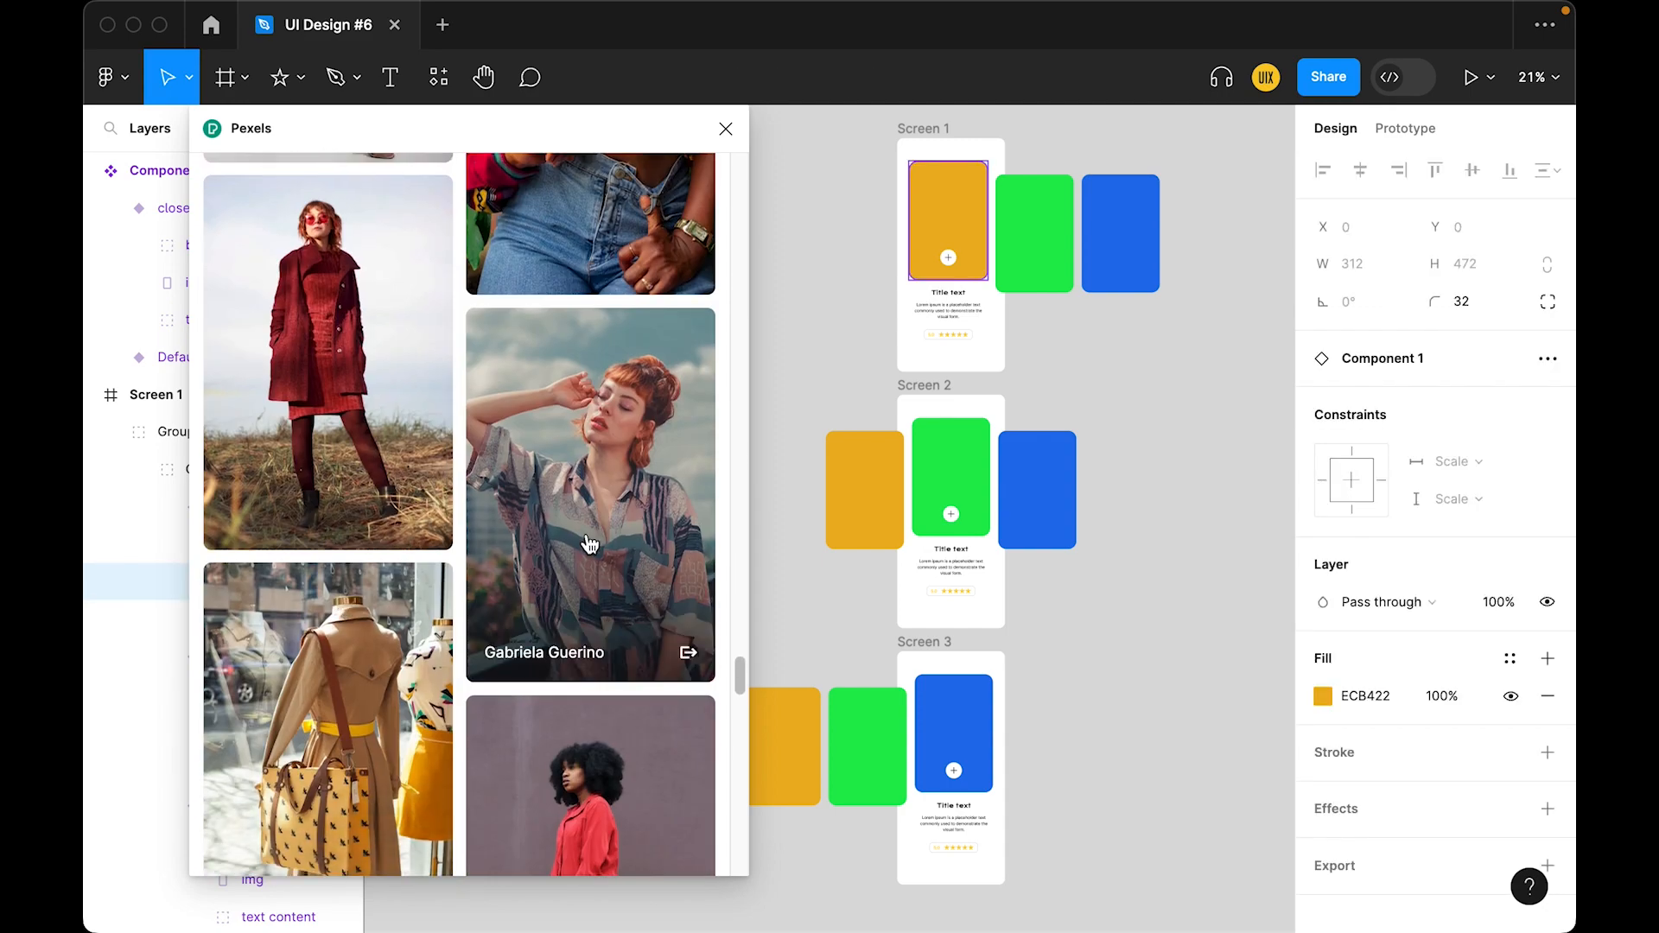
left_click(613, 485)
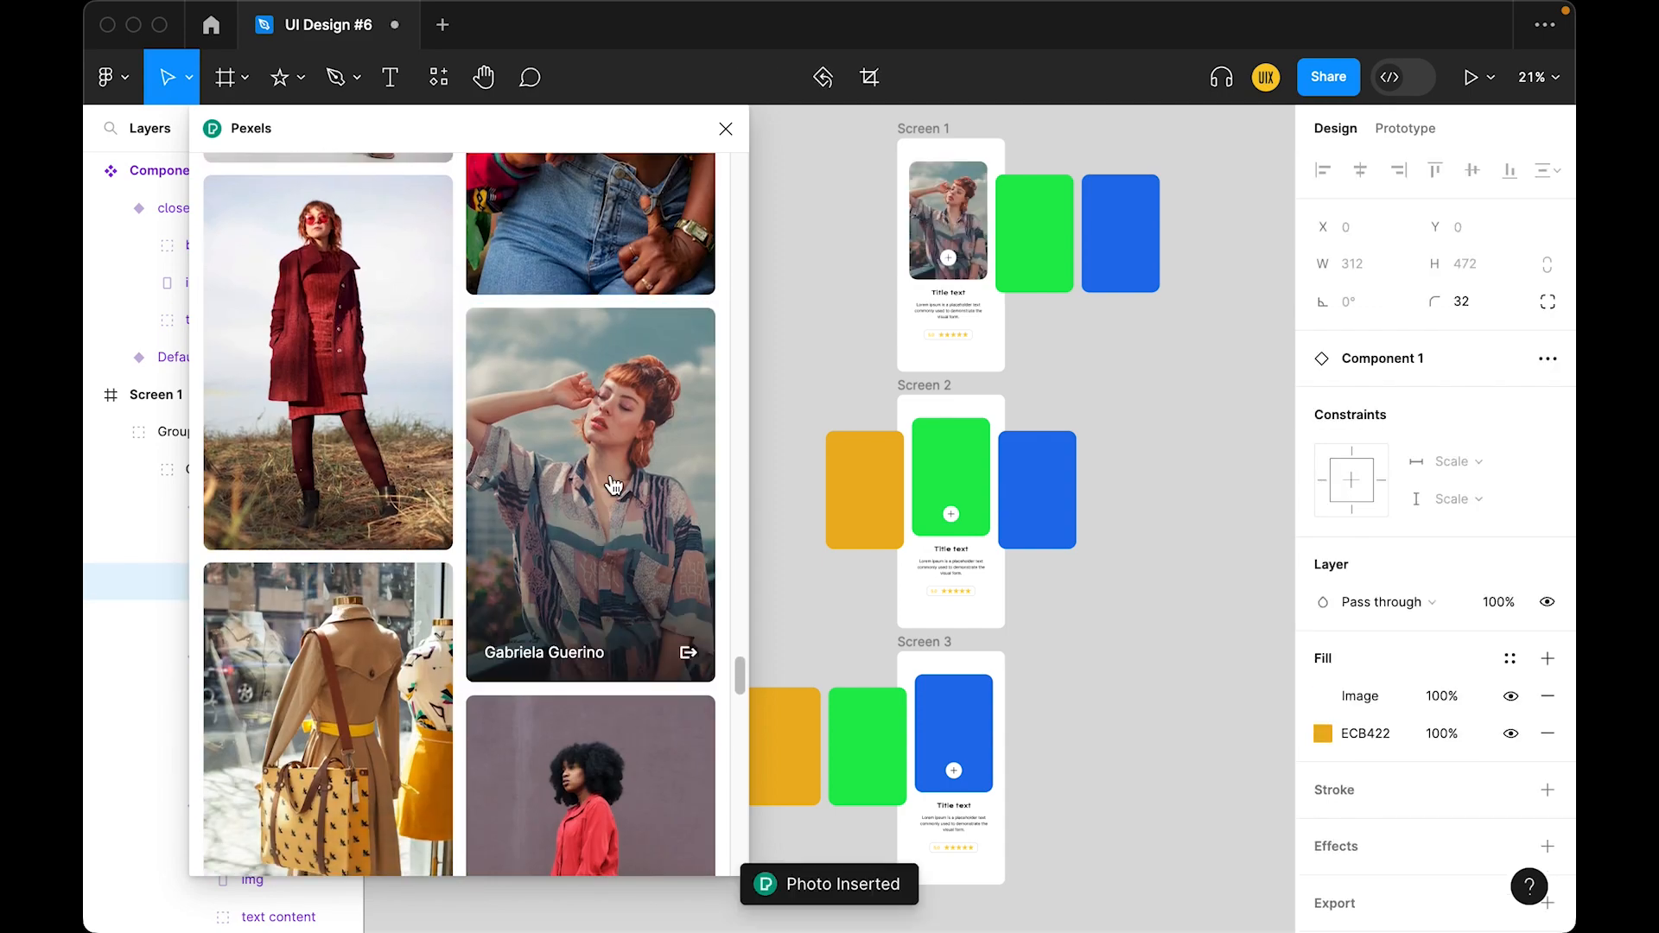
Insert the same red-haired woman photo into the first cards on Screen 2 and Screen 3
left_click(864, 490)
left_click(577, 509)
left_click(803, 774)
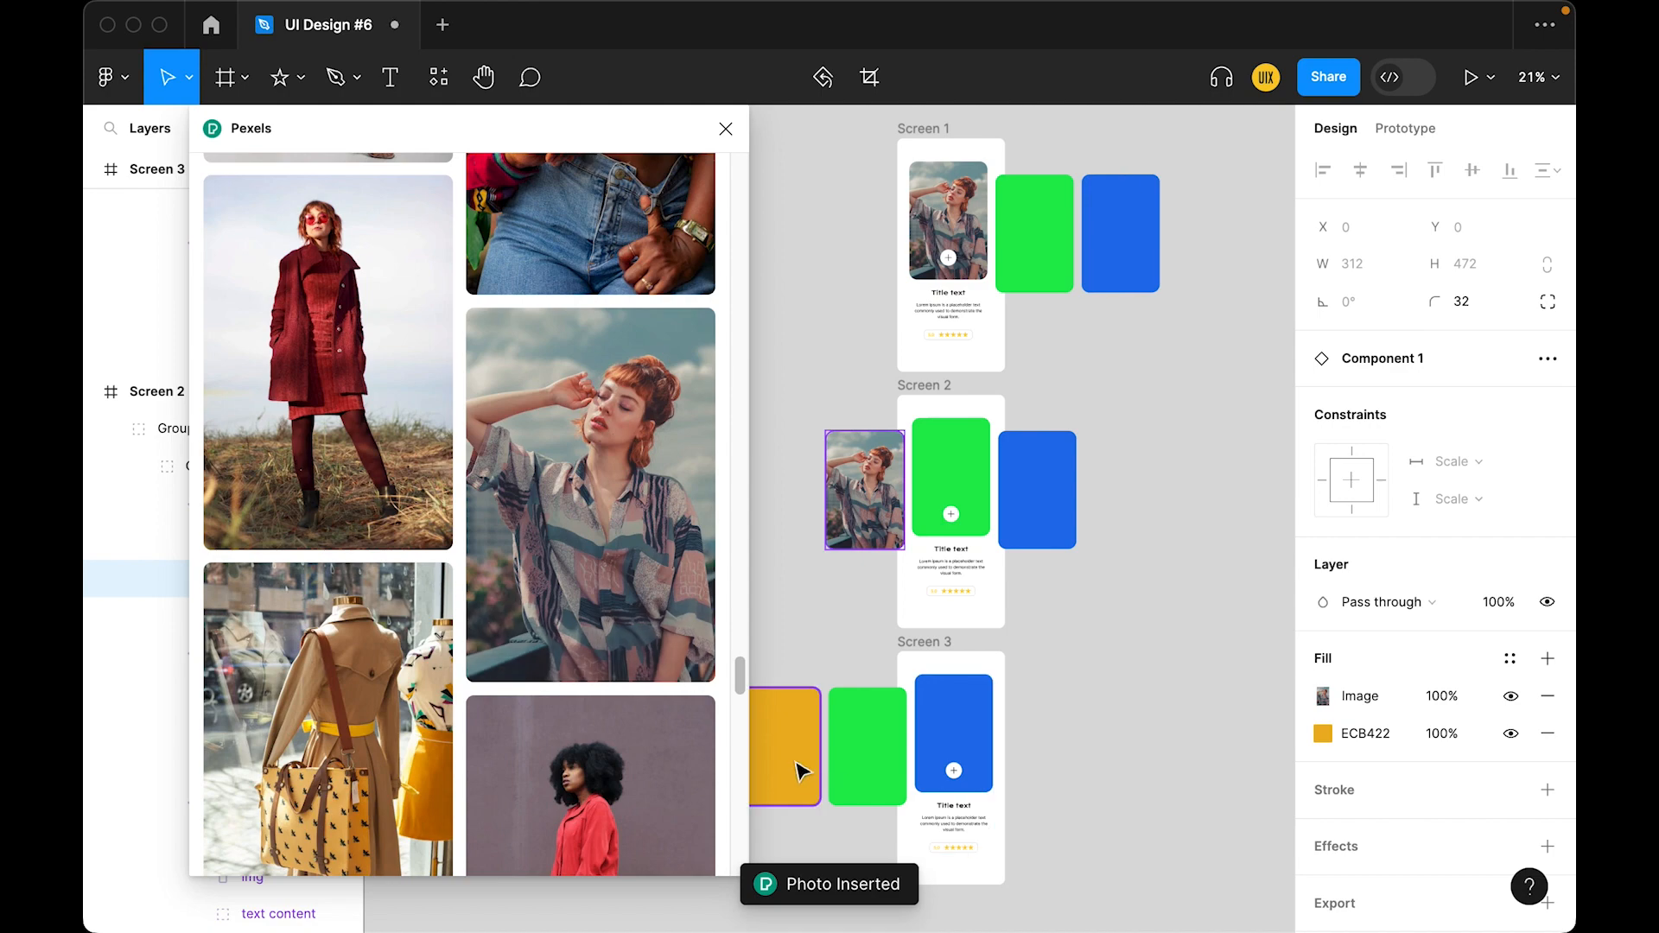
left_click(576, 522)
Fill the green cards with the photo of the person seated on stone steps and the blue cards with the cloudy-sky group photo
scroll(571, 553, "down", 10)
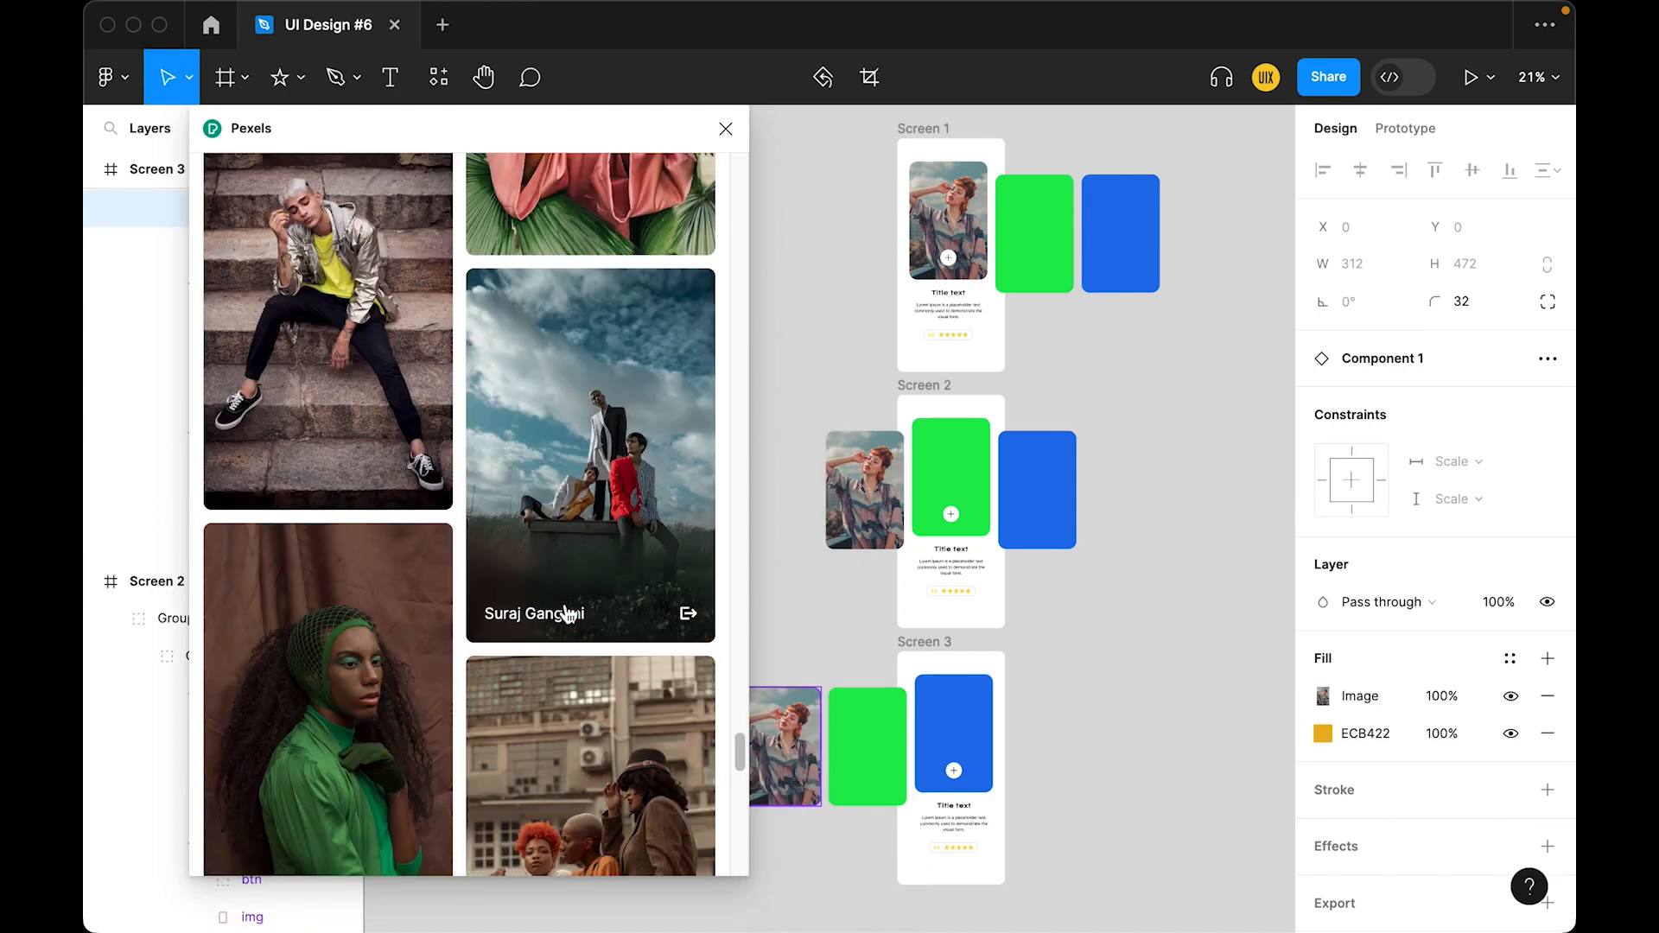
left_click(1048, 248)
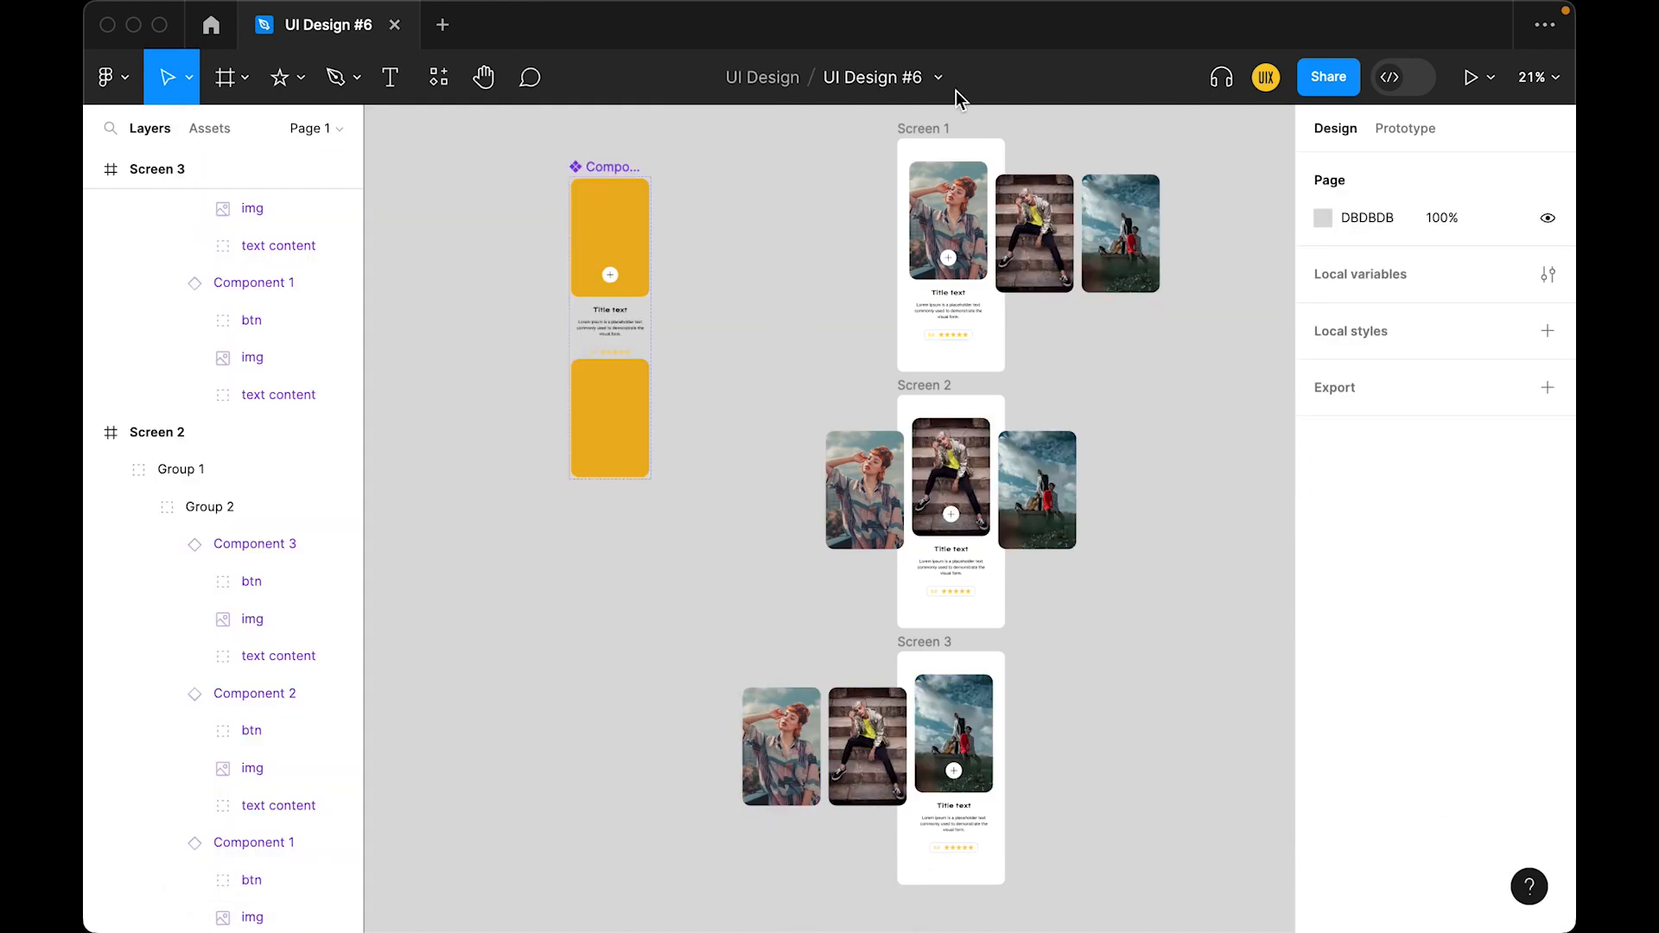
Turn on clip content for the Screen 1, Screen 2 and Screen 3 frames
left_click(945, 129)
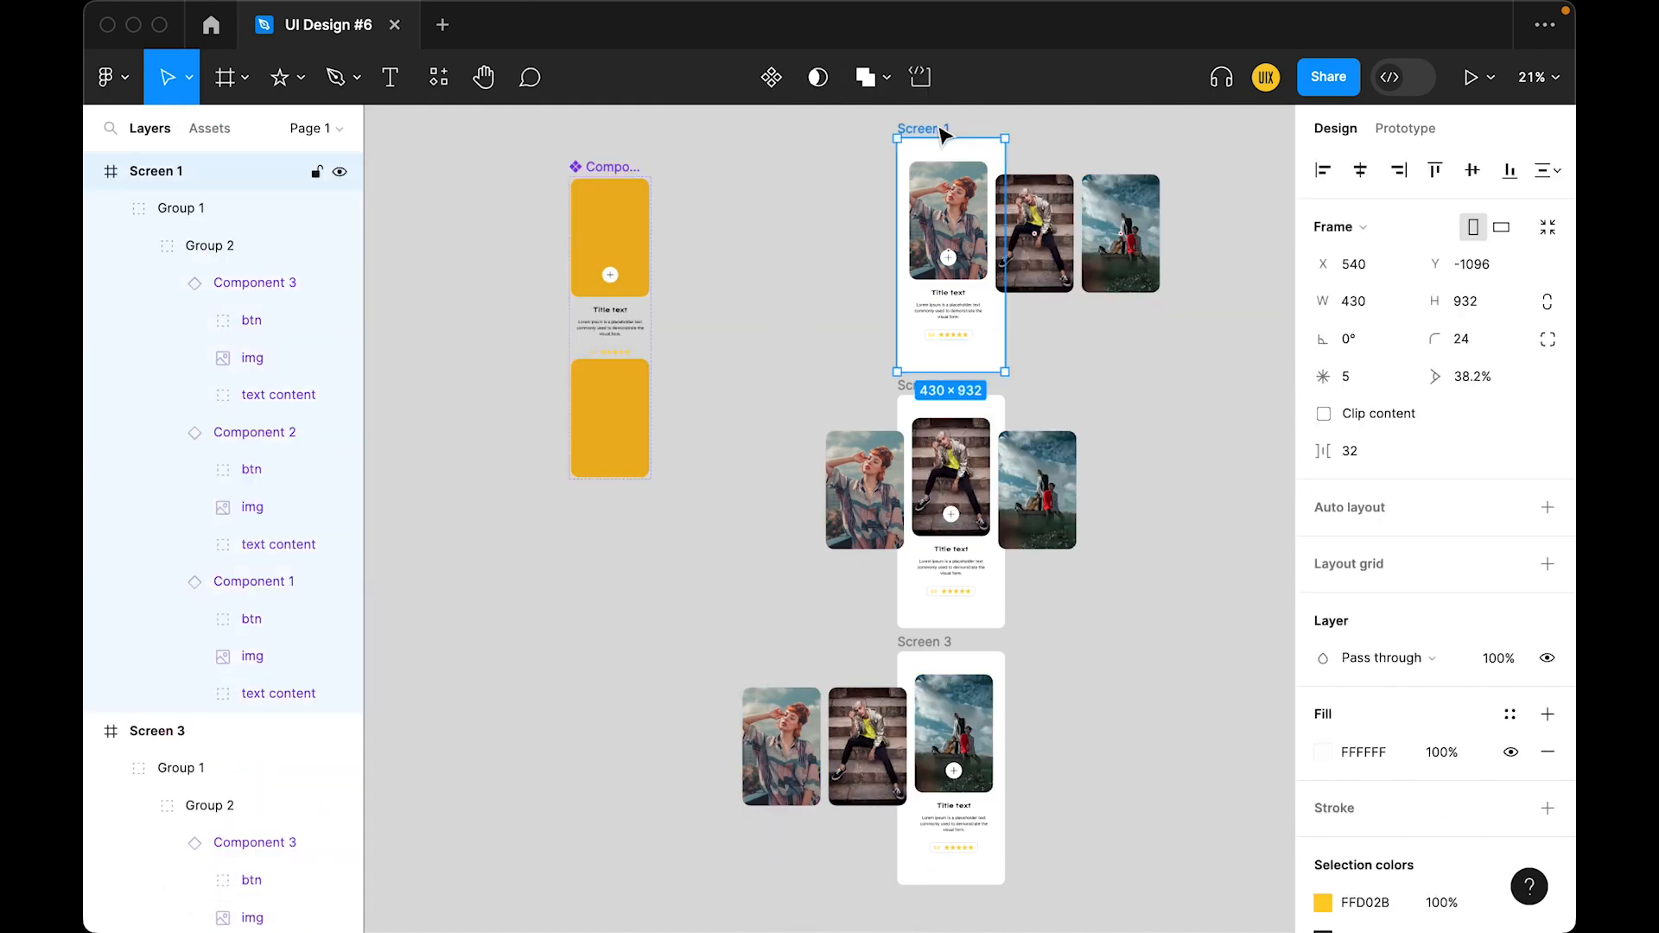
left_click(1322, 414)
left_click(905, 385)
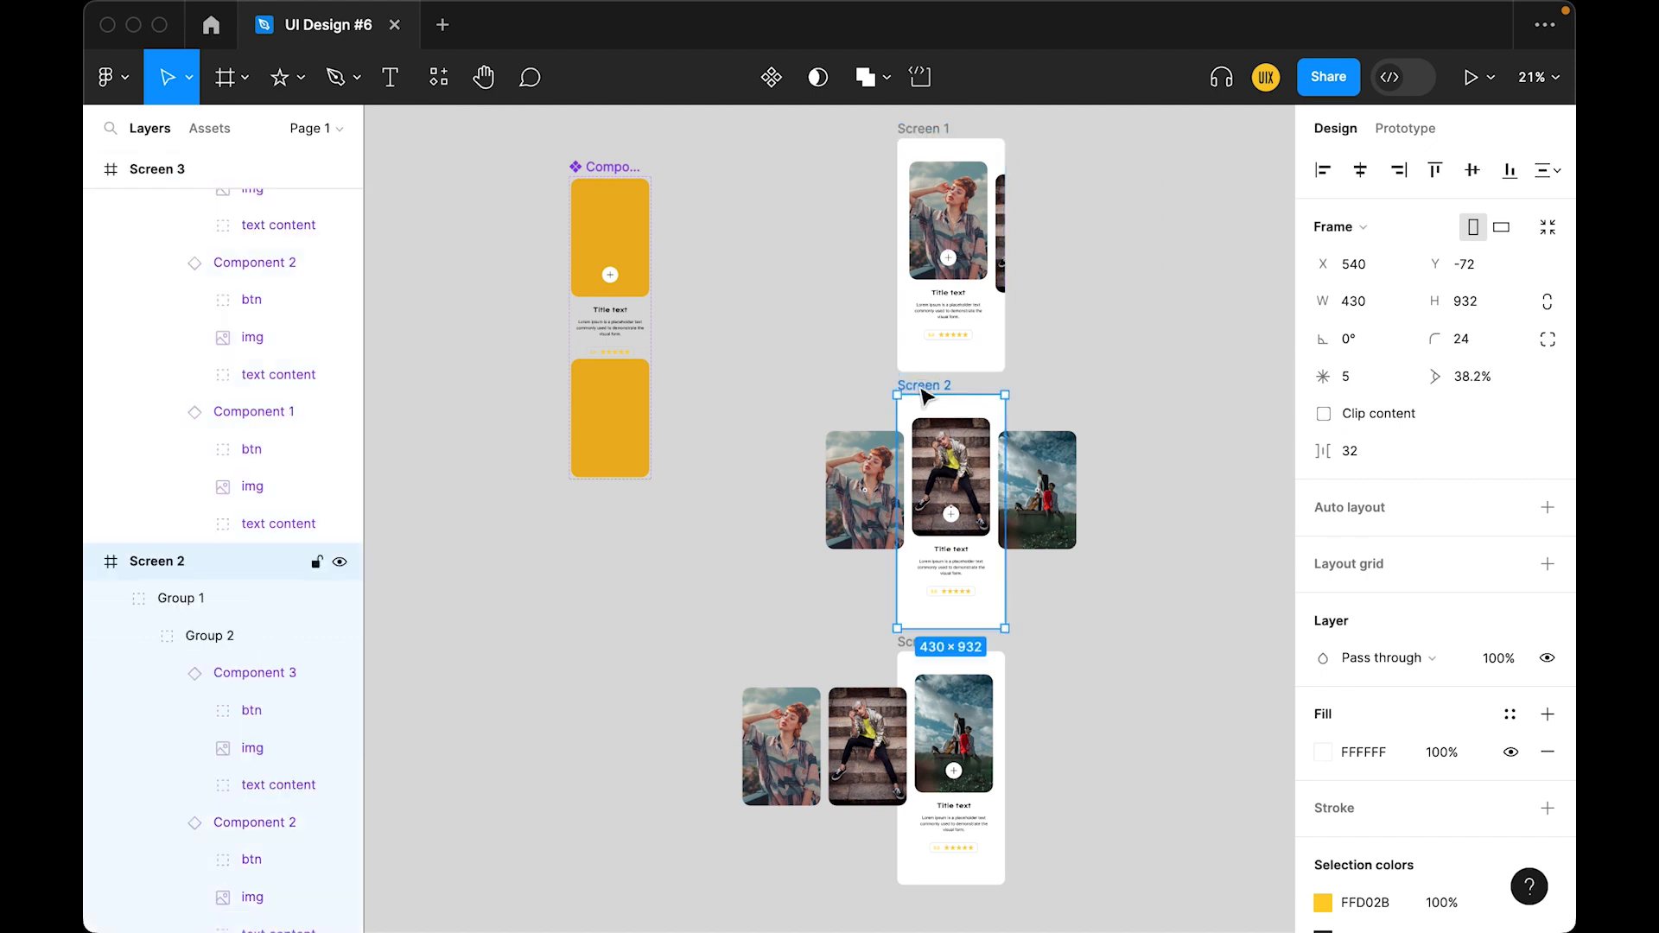
left_click(1322, 414)
left_click(912, 642)
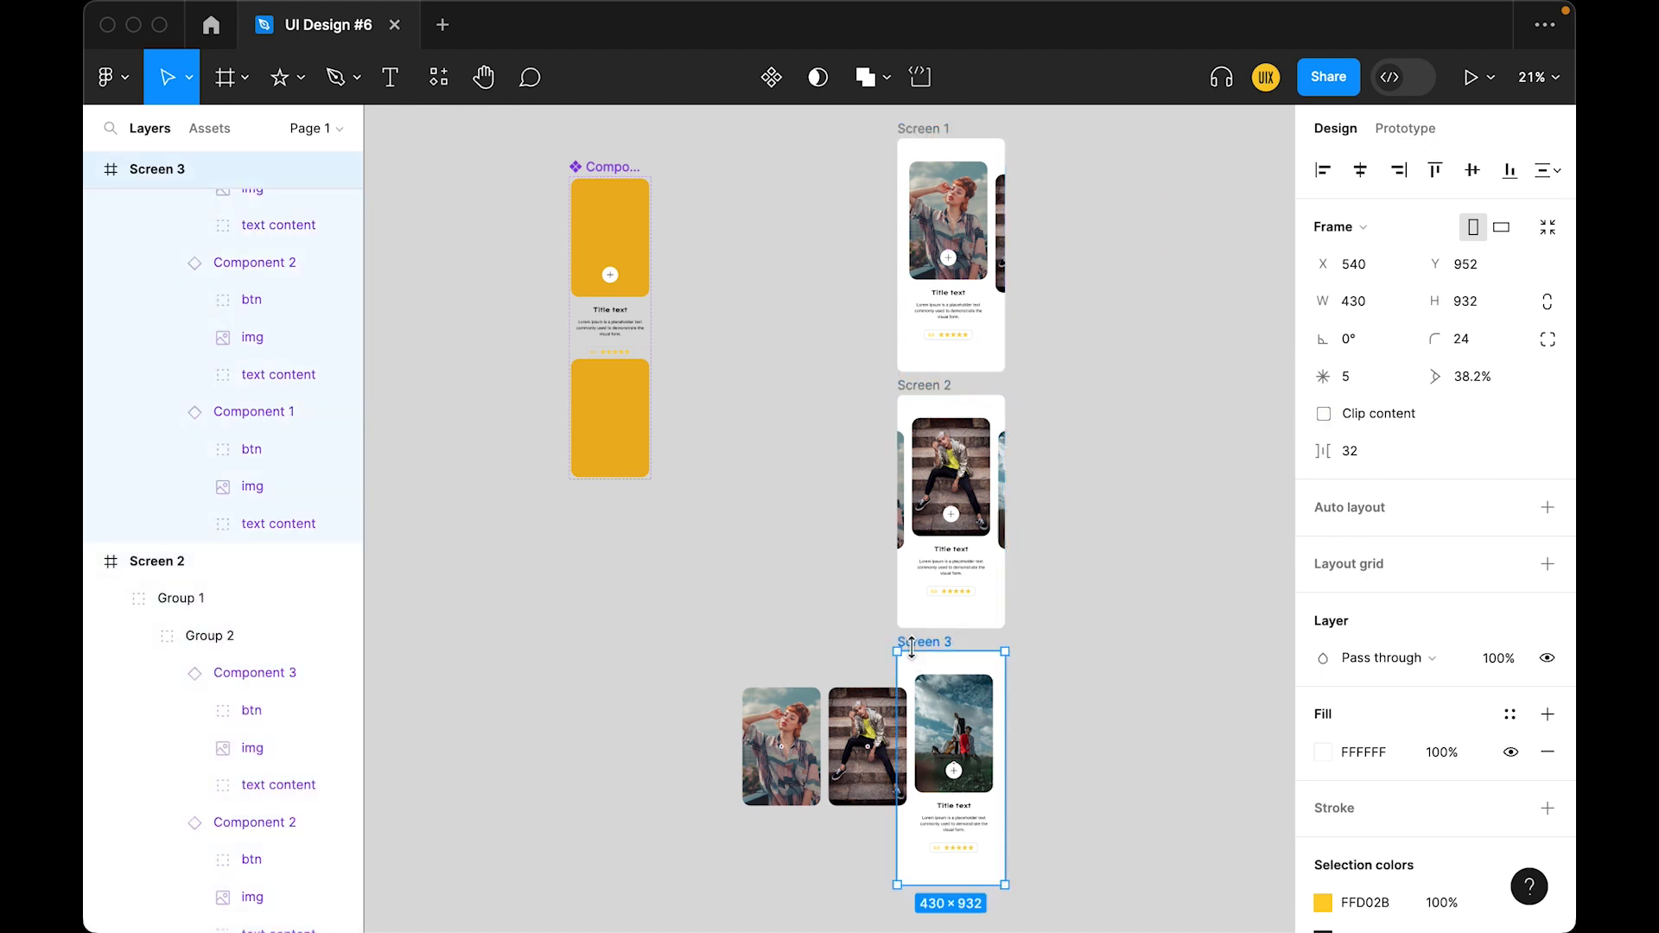
left_click(1323, 415)
left_click(1162, 577)
Link Screen 1's card group to Screen 2 with an On drag interaction using Smart animate and Bouncy easing
left_click(921, 129)
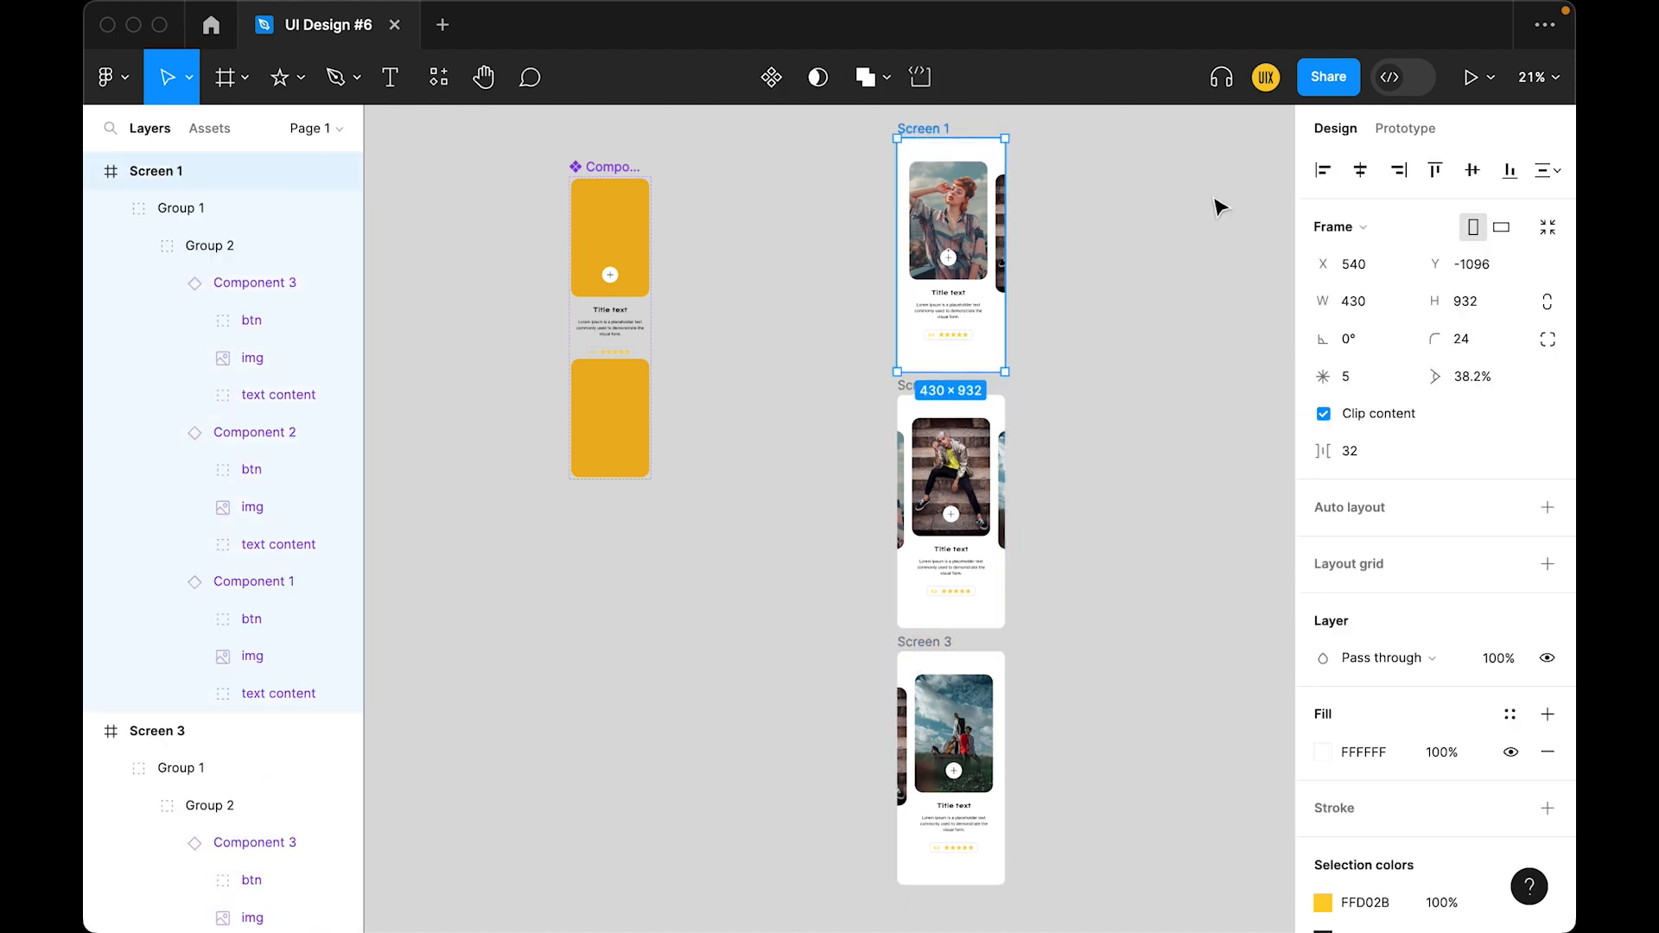
left_click(1406, 129)
left_click_drag(1034, 340, 976, 430)
left_click(857, 453)
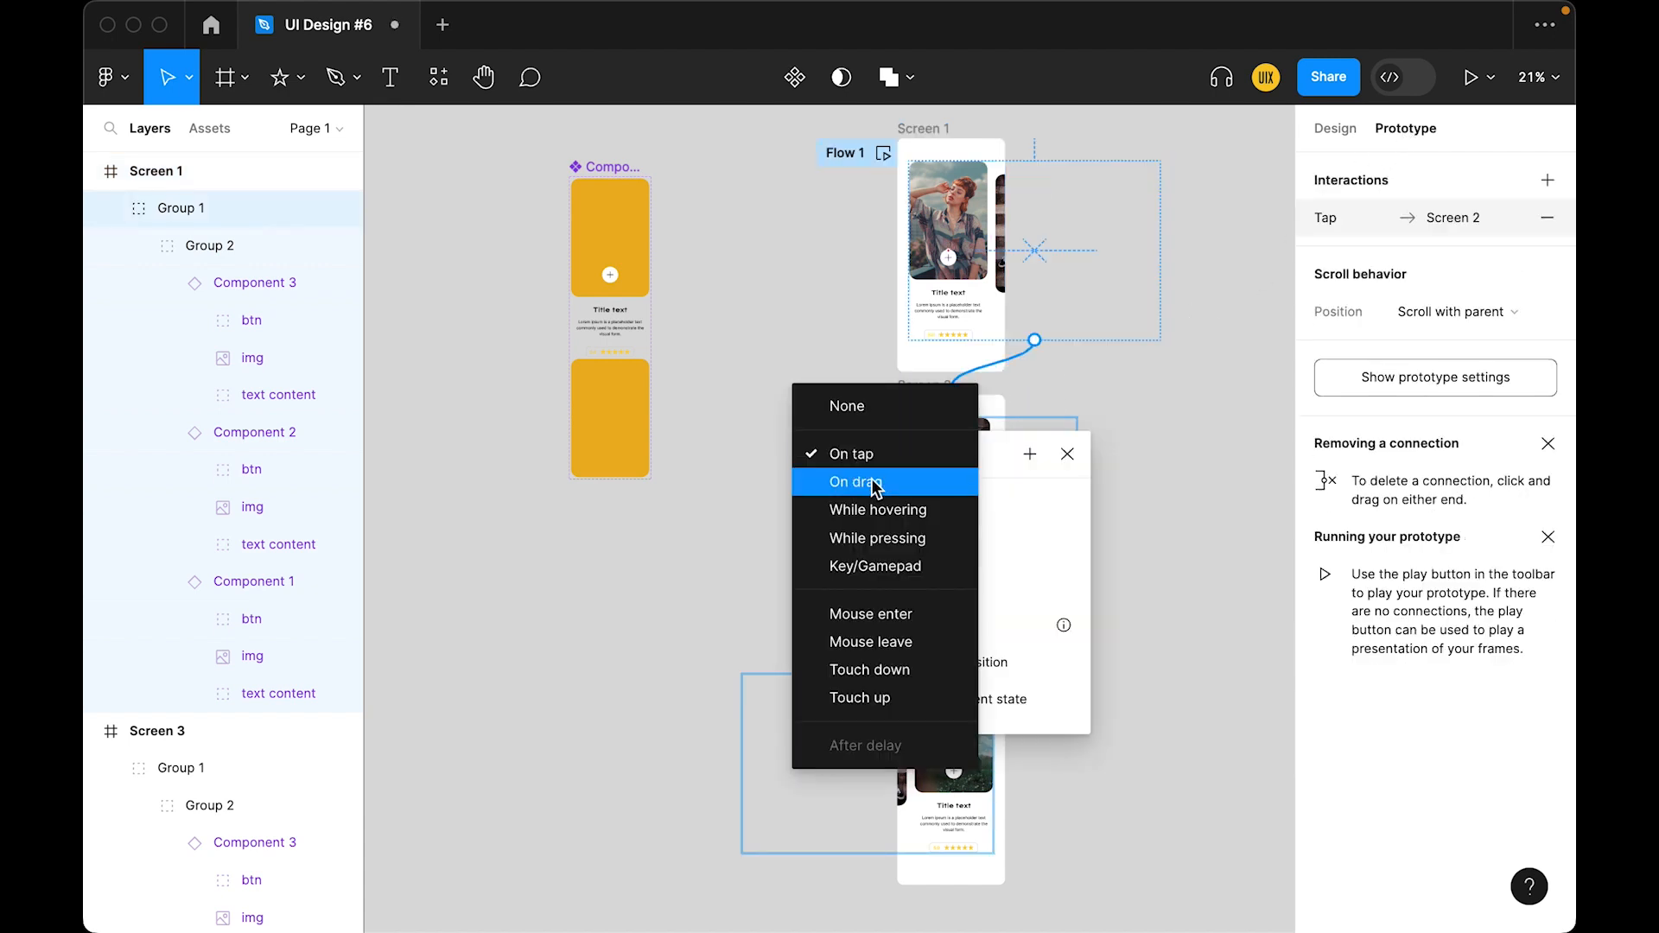
left_click(864, 479)
left_click(901, 580)
left_click(945, 584)
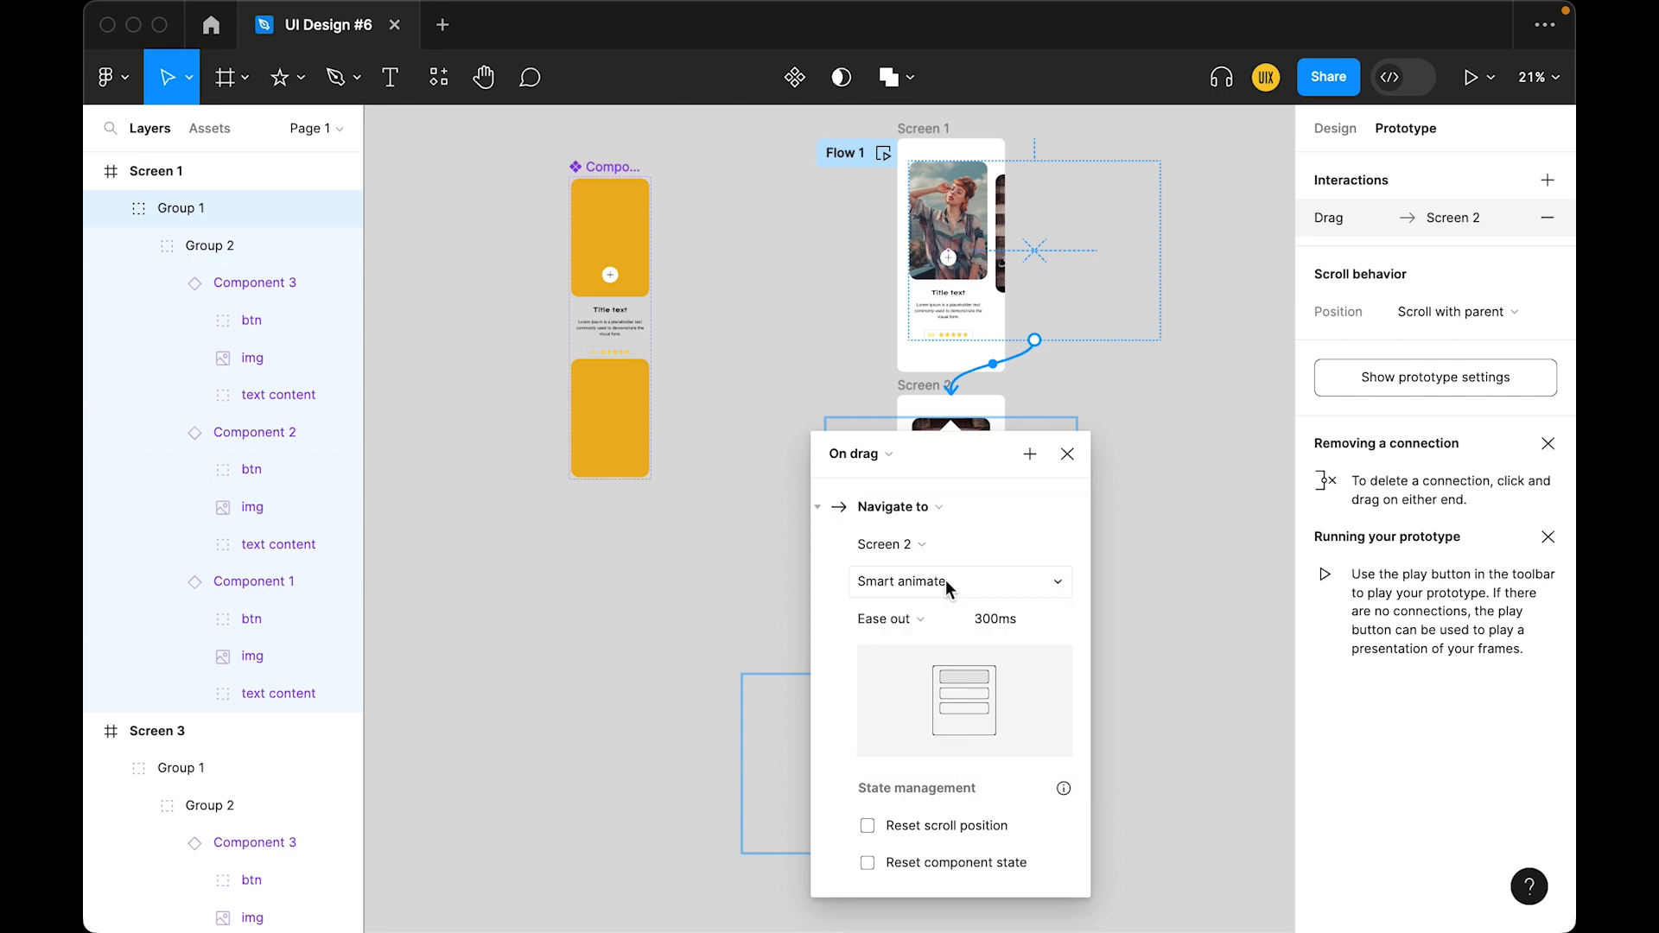
left_click(914, 622)
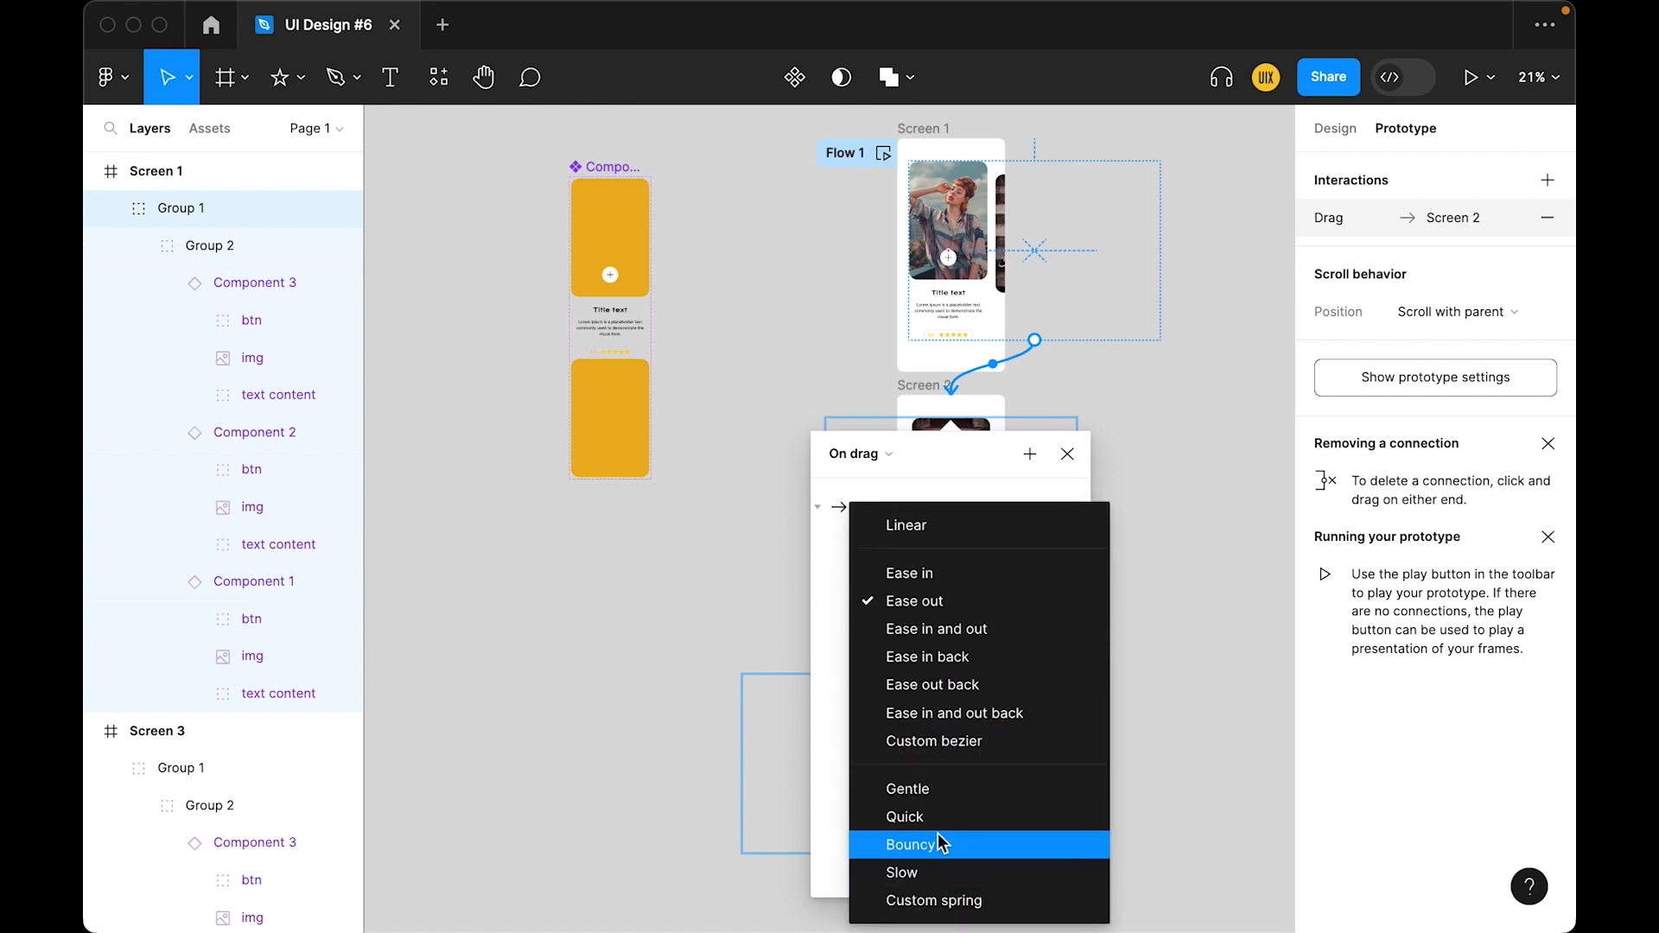
left_click(941, 844)
left_click(1067, 455)
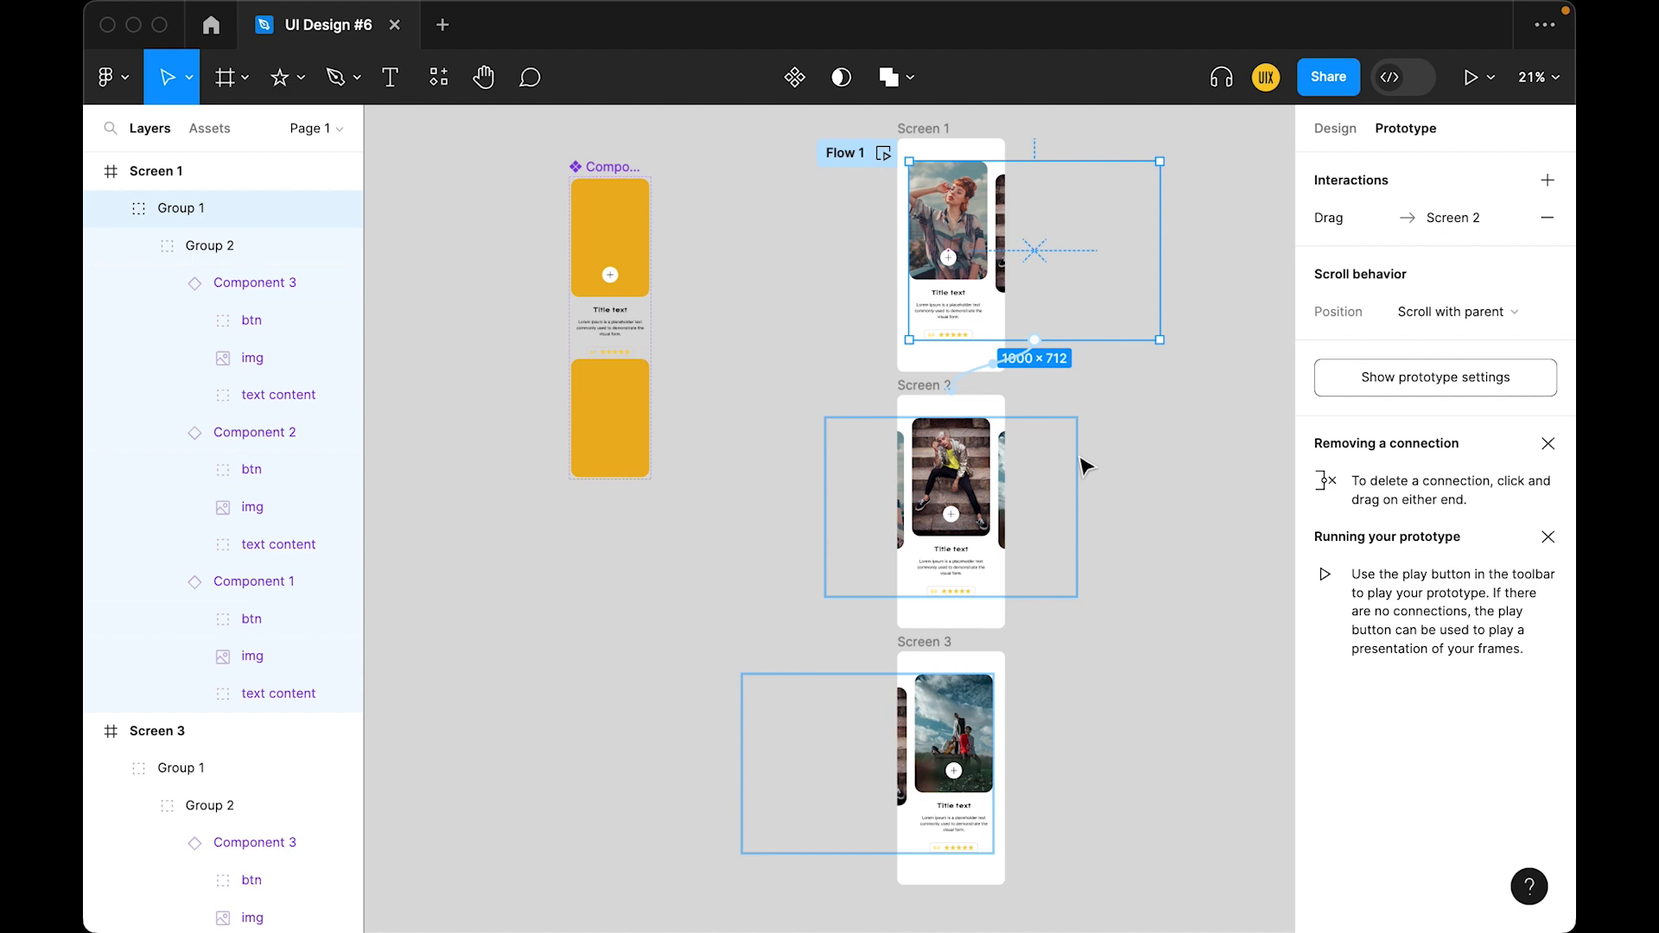
Link Screen 2's card group back to Screen 1 with an On drag interaction, using Smart animate and Bouncy
left_click(980, 500)
left_click_drag(951, 419, 947, 363)
left_click(842, 444)
left_click(885, 474)
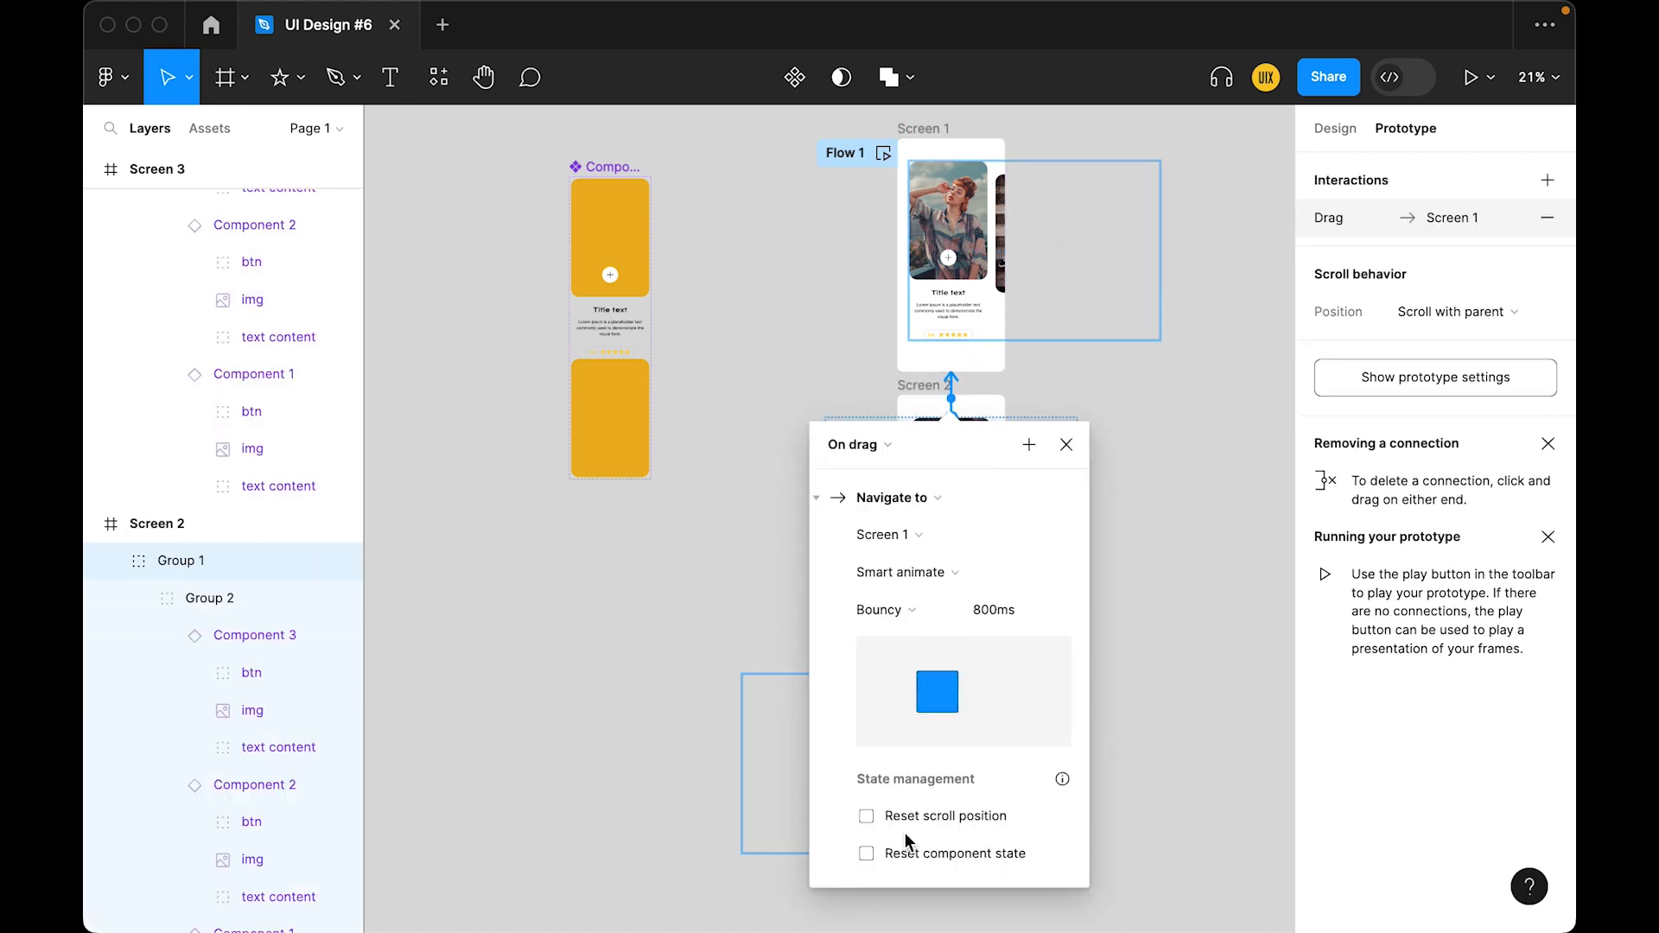
left_click(1066, 446)
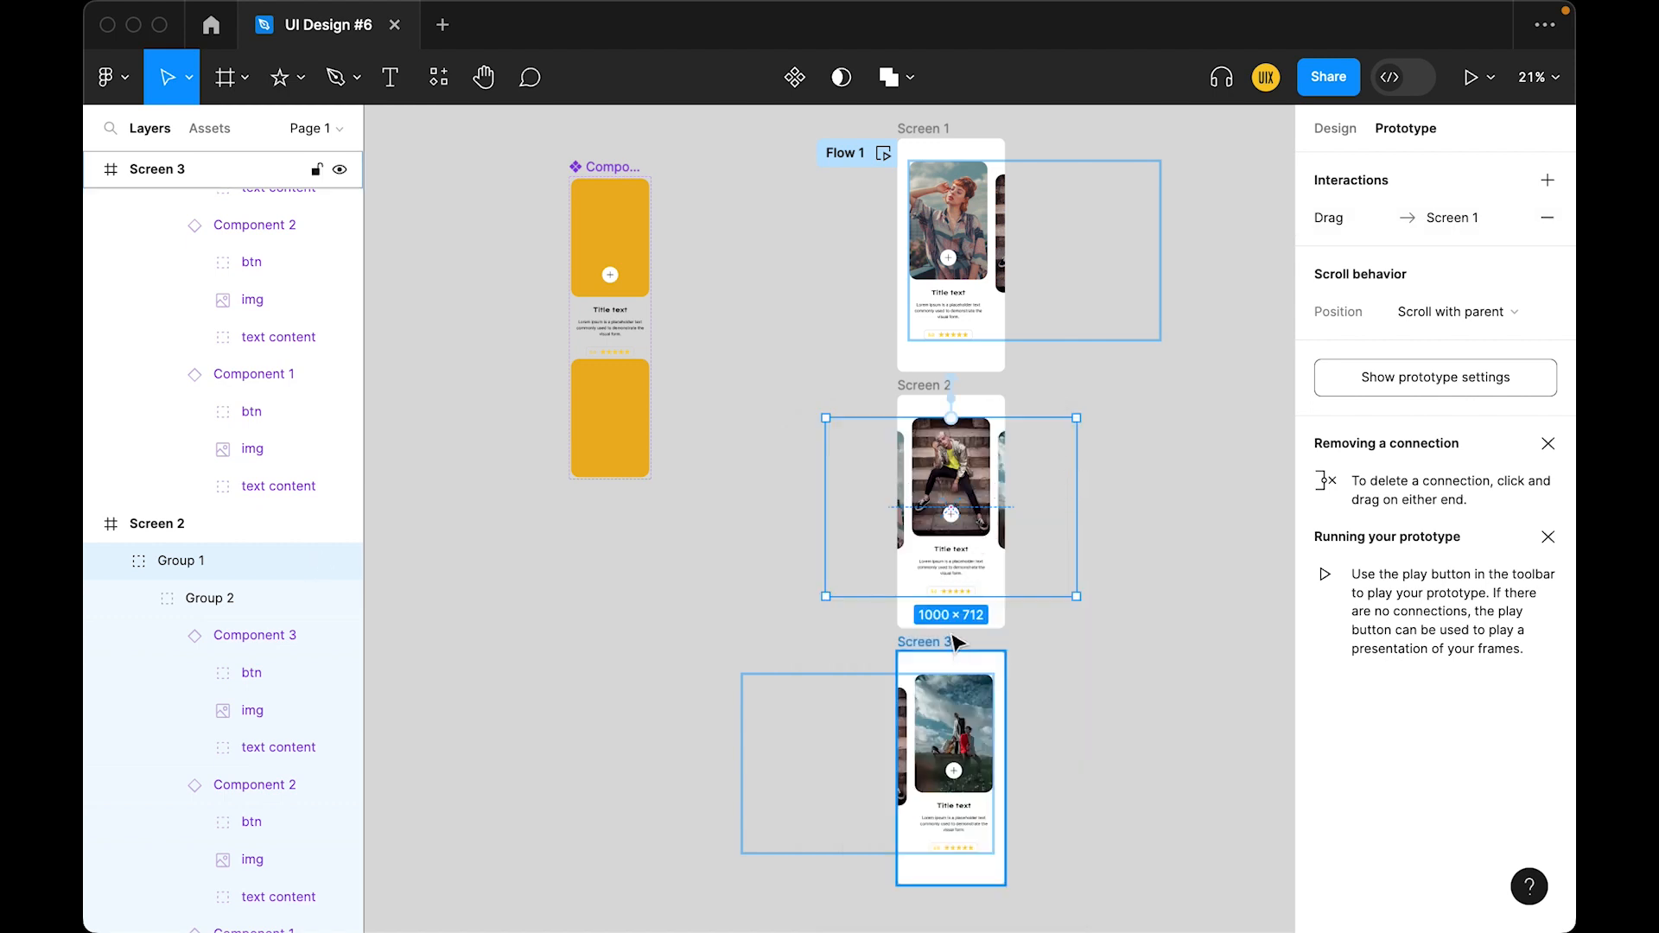
Add a second On drag interaction from Screen 2's card group to Screen 3
left_click_drag(952, 683, 949, 684)
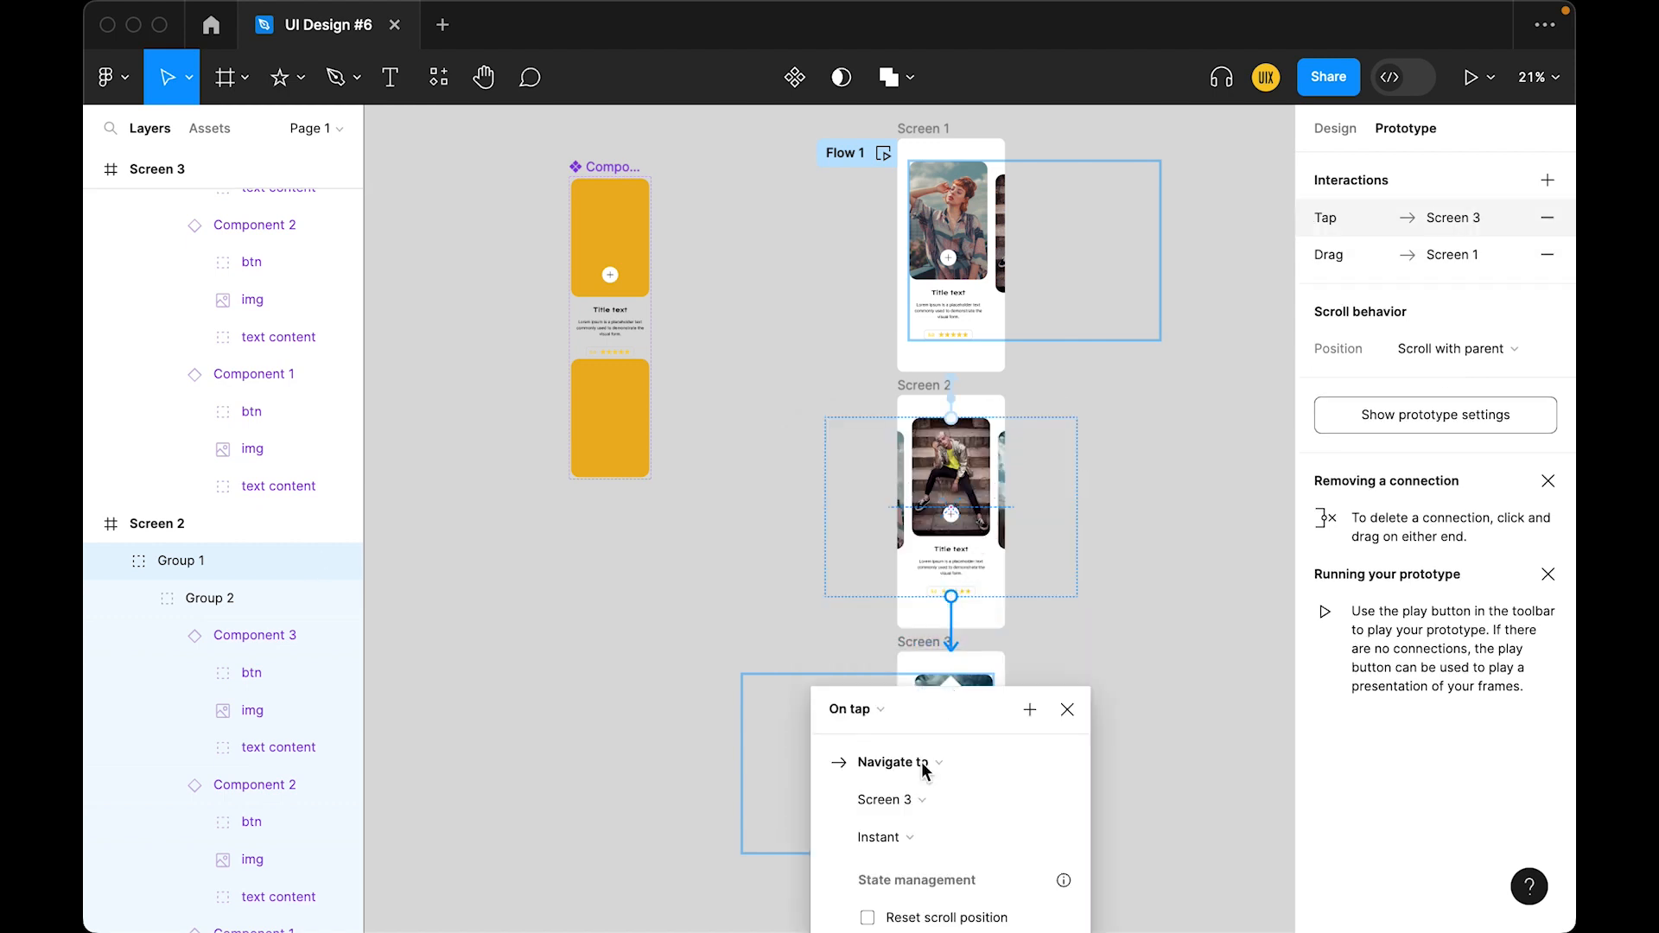
scroll(950, 698, "down", 3)
left_click(871, 530)
left_click(855, 557)
left_click(1067, 530)
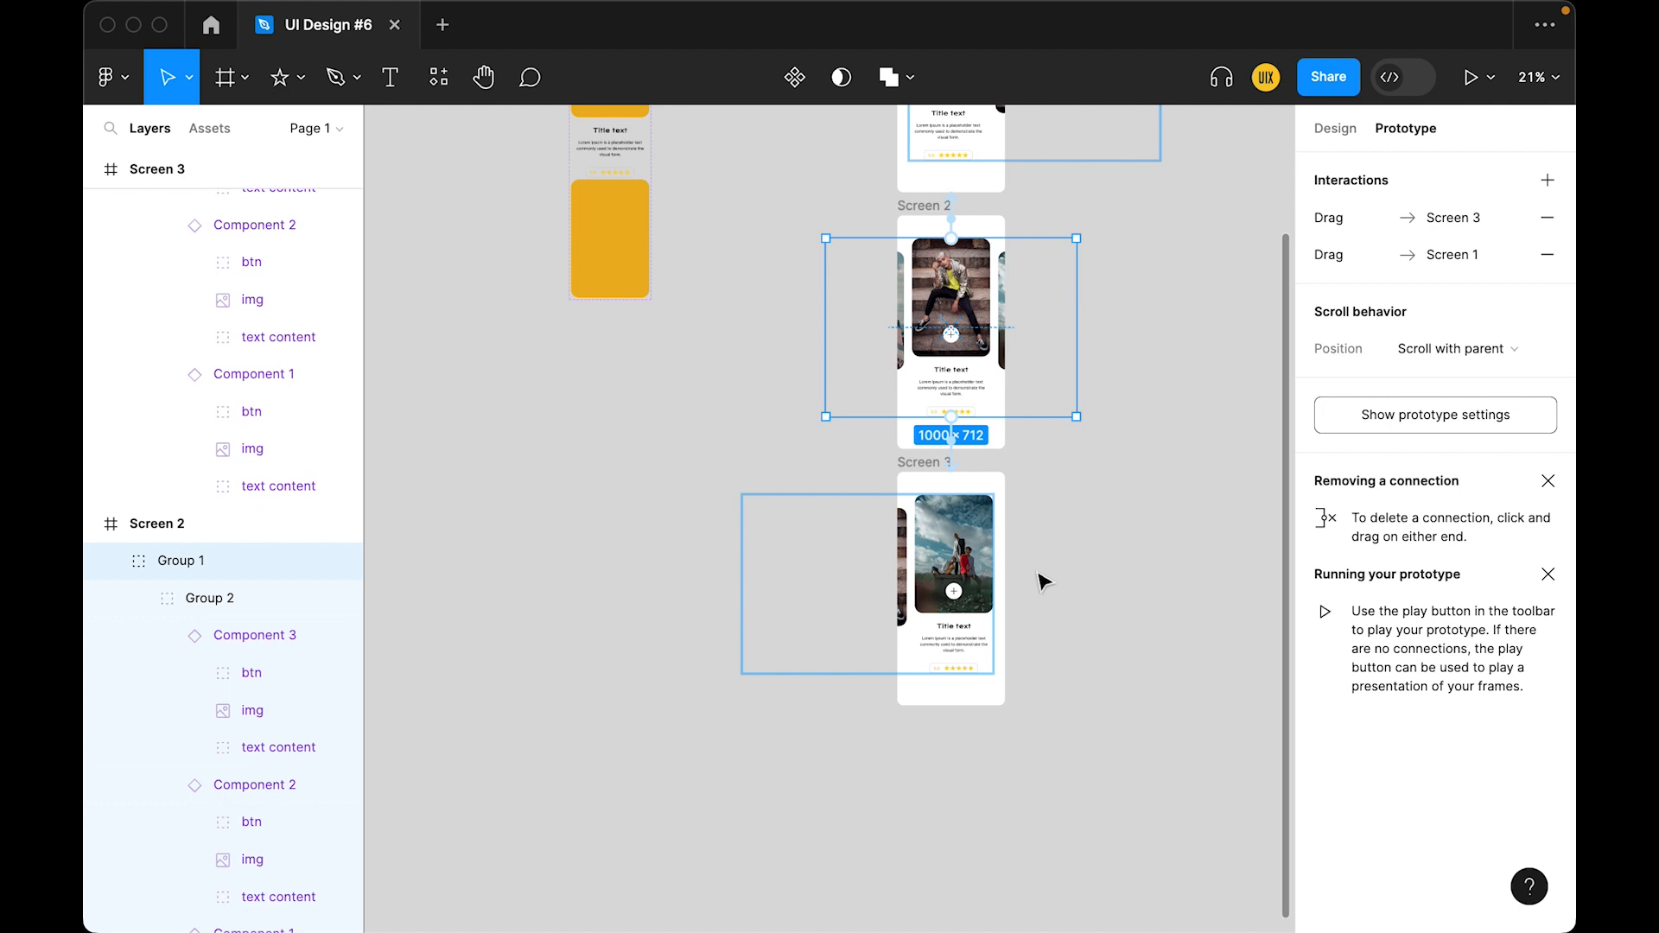
Link Screen 3's card group back to Screen 2 with an On drag interaction
scroll(1043, 581, "up", 2)
left_click(950, 622)
left_click_drag(868, 567, 954, 515)
left_click(878, 579)
left_click(864, 607)
left_click(1067, 582)
scroll(1073, 584, "up", 2)
left_click(1041, 370)
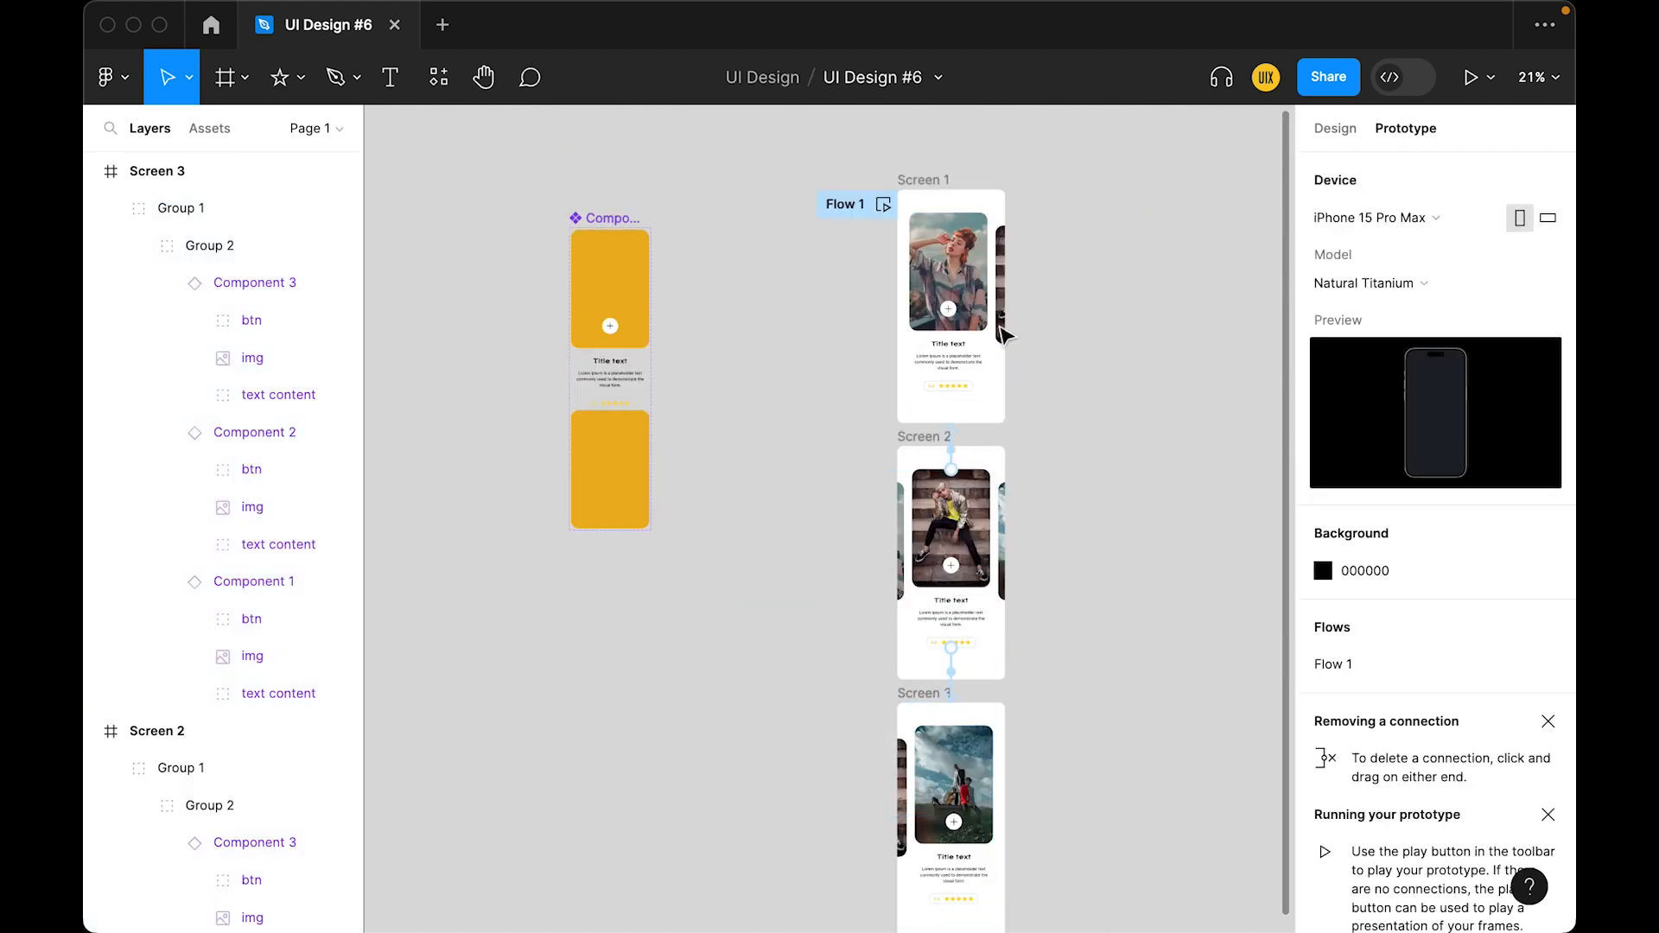
Preview Flow 1 by swiping from the first card to the third, and return to design editing
left_click(882, 205)
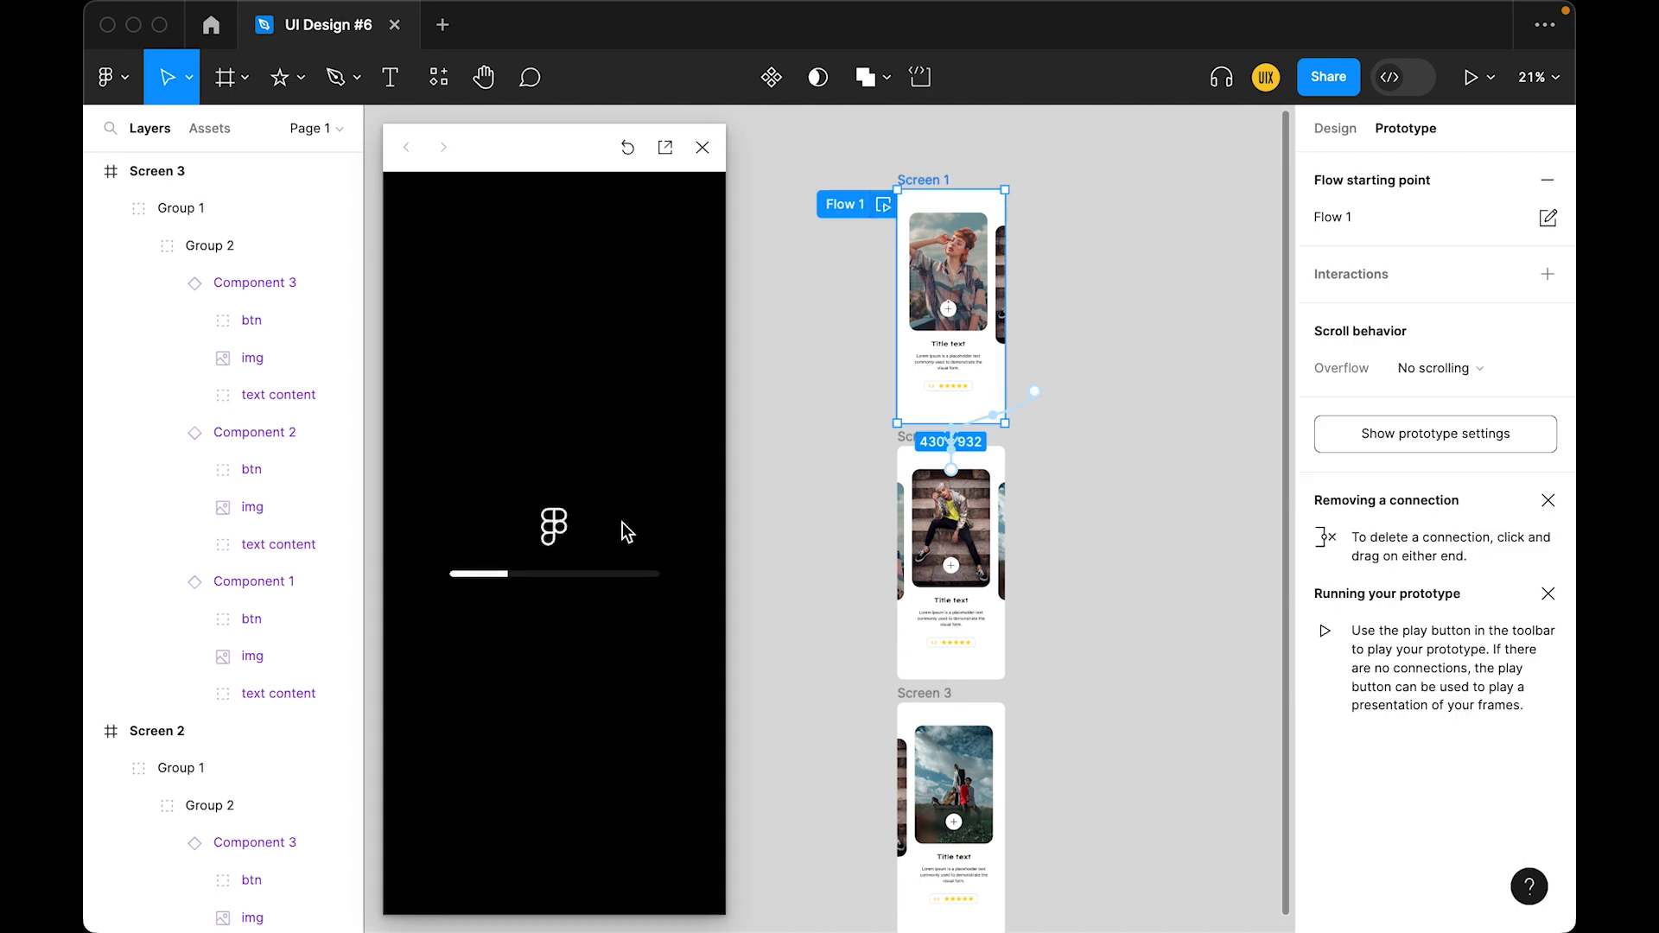
left_click_drag(534, 149, 638, 153)
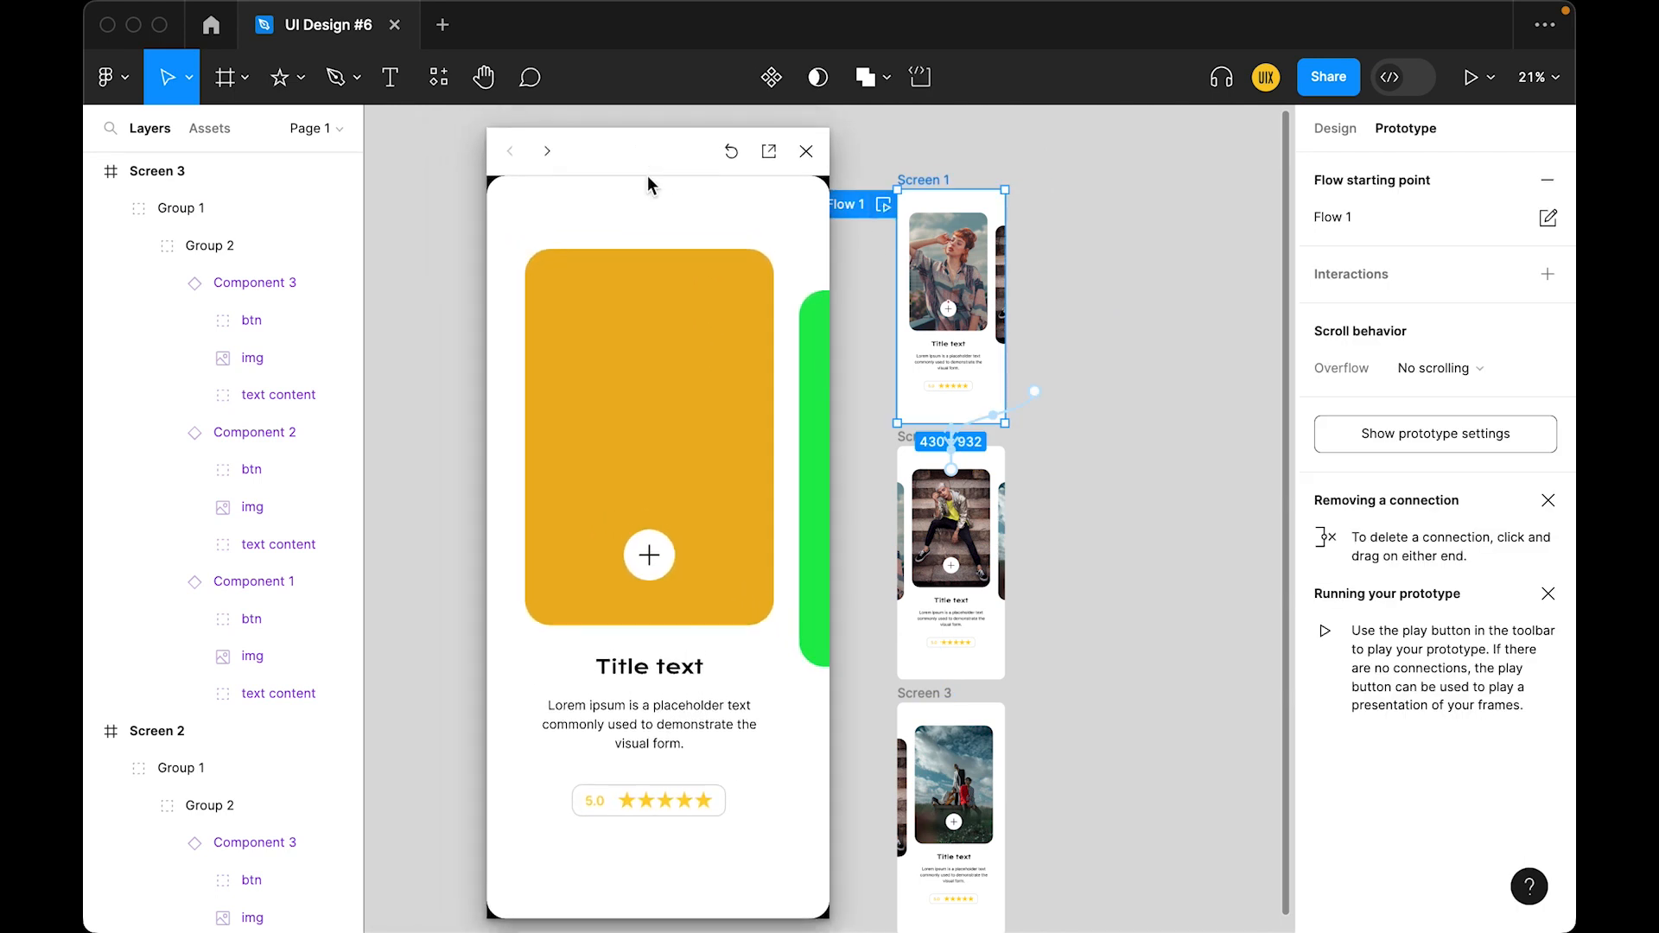
left_click_drag(729, 511, 441, 555)
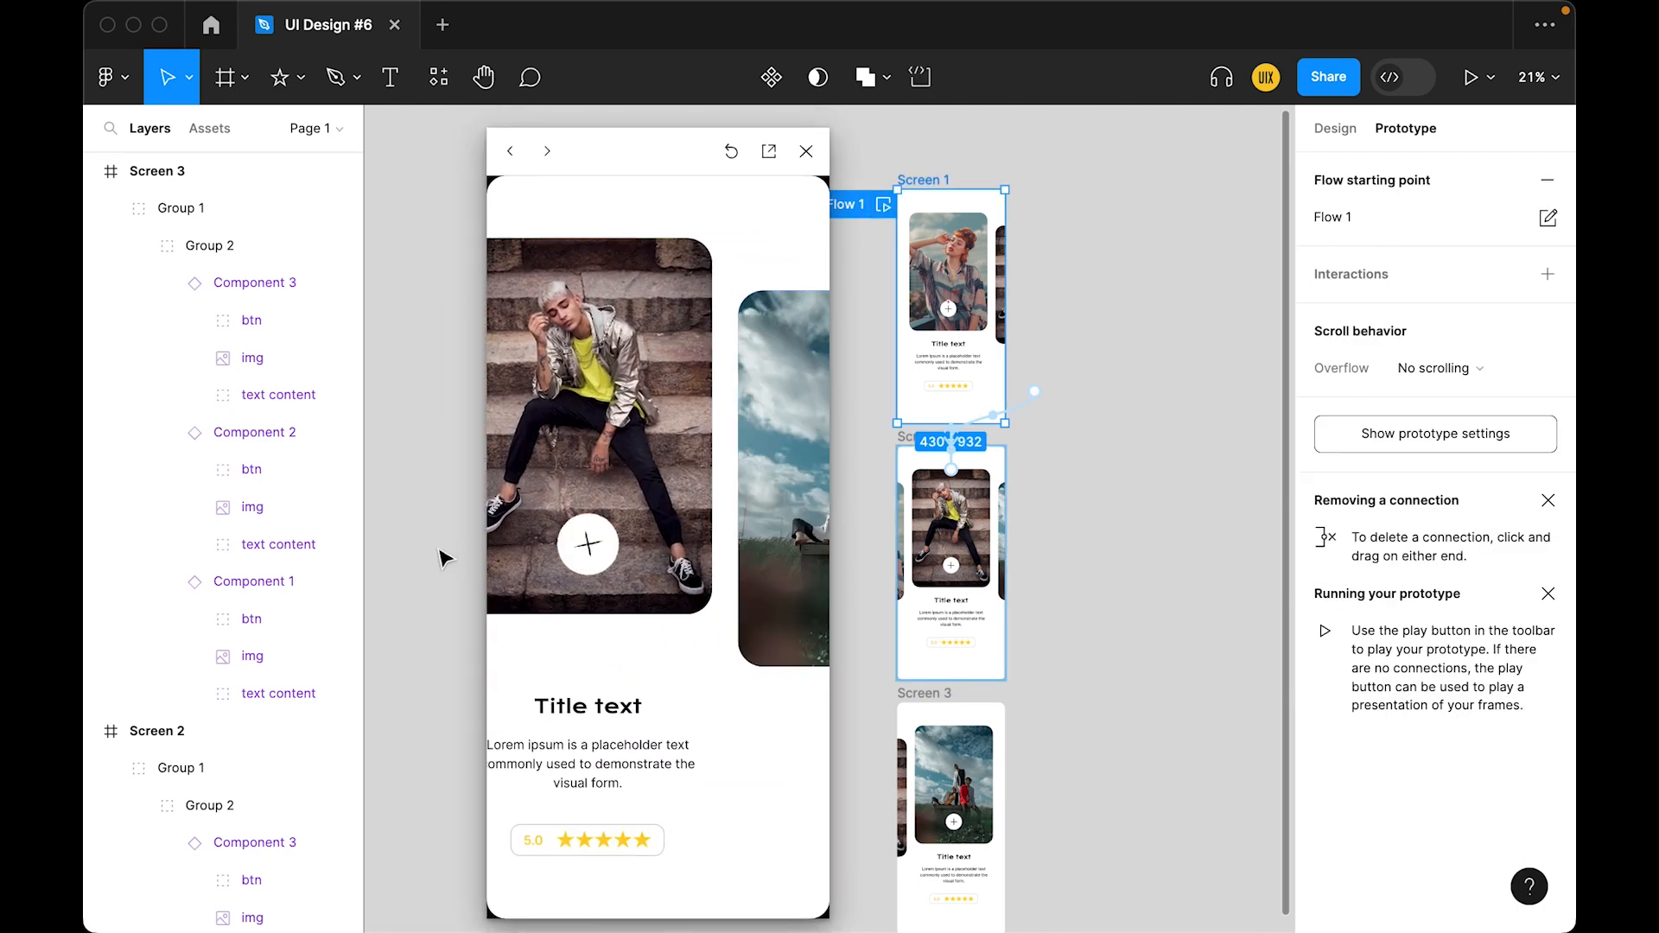
left_click_drag(739, 528, 486, 577)
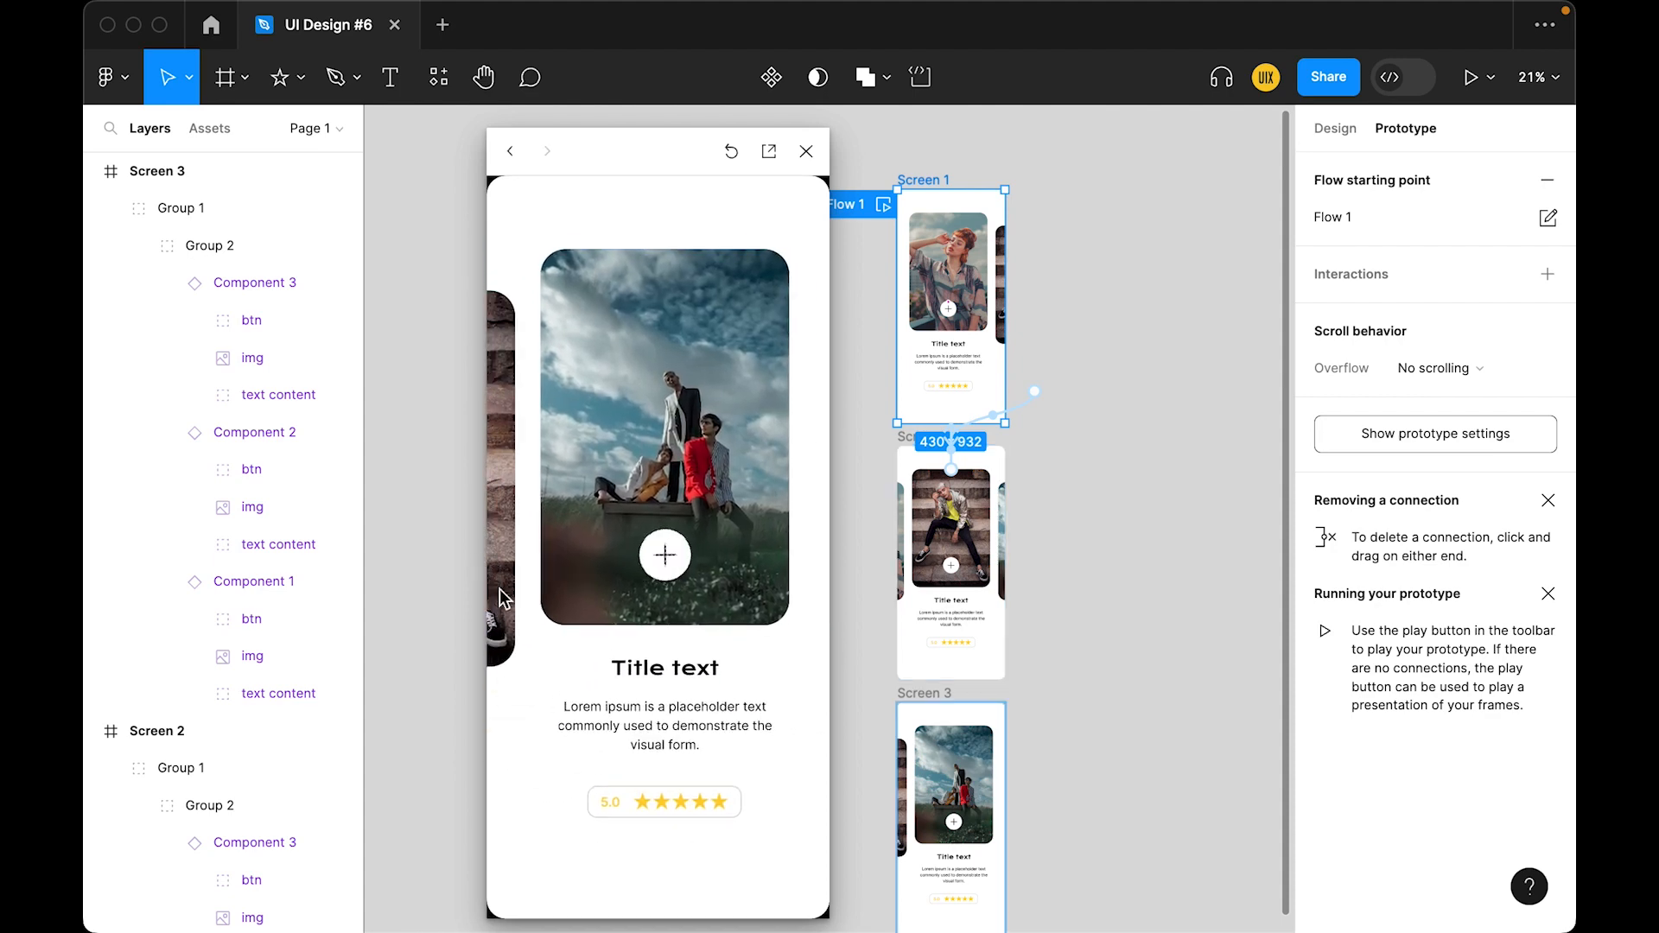
left_click(806, 152)
left_click(1335, 129)
left_click(1144, 459)
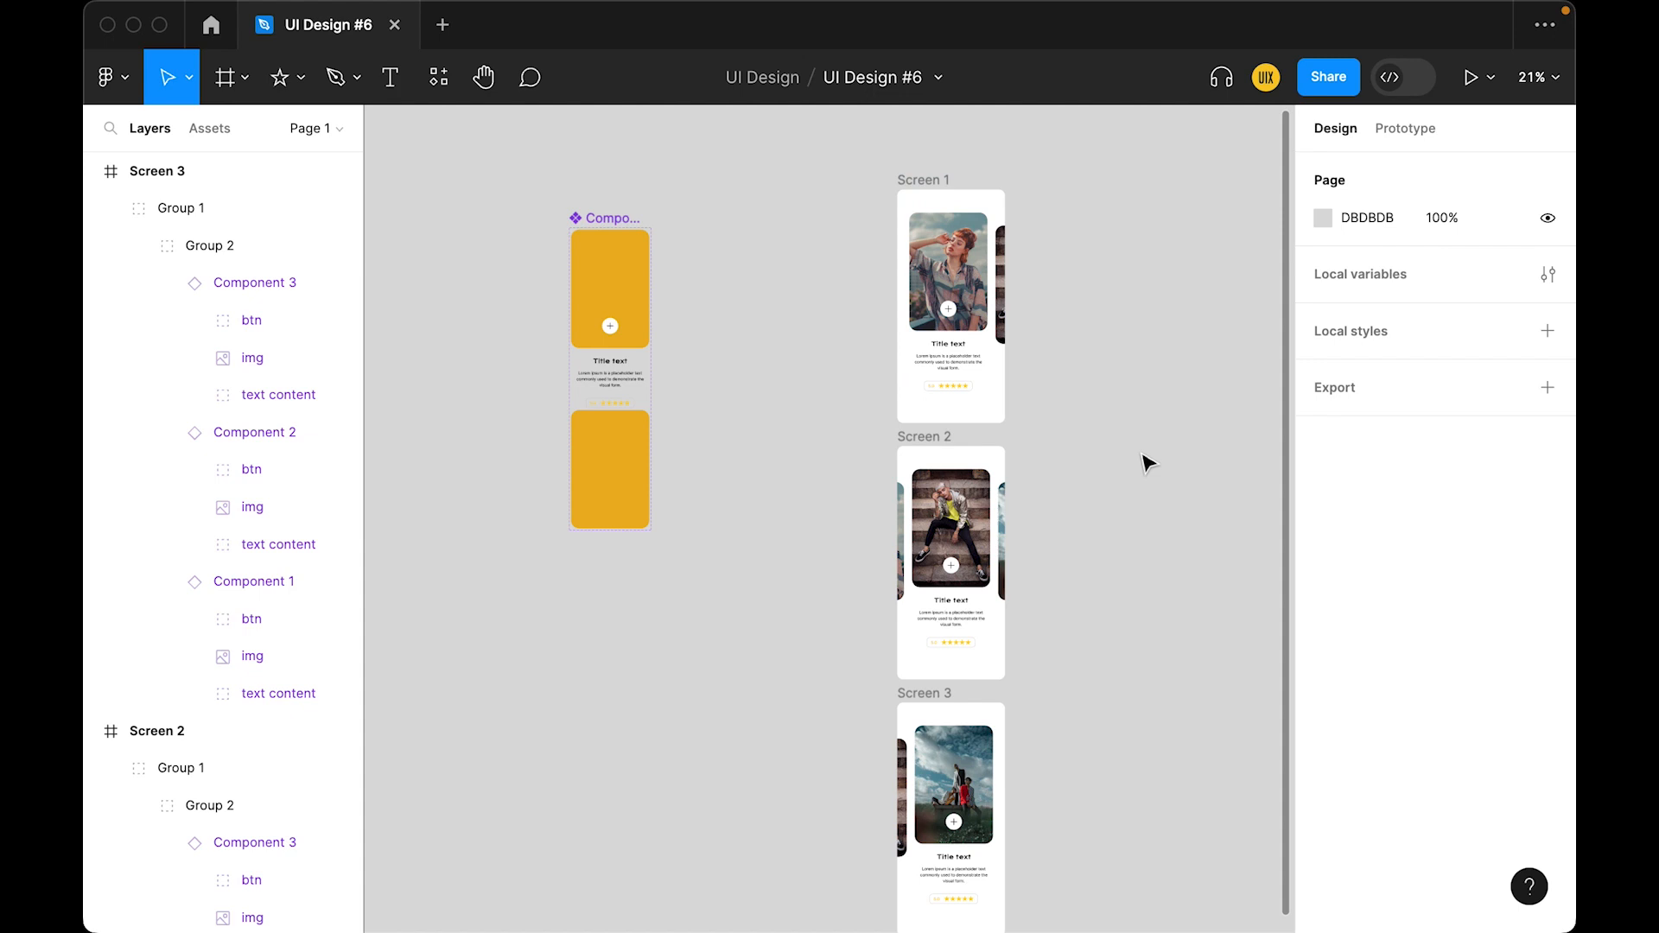
Place a duplicate of Screen 1 to its right and ungroup the duplicate's outer card group
scroll(1062, 198, "up", 5)
left_click_drag(706, 171, 1104, 198)
left_click(997, 466)
left_click_drag(978, 492, 903, 485)
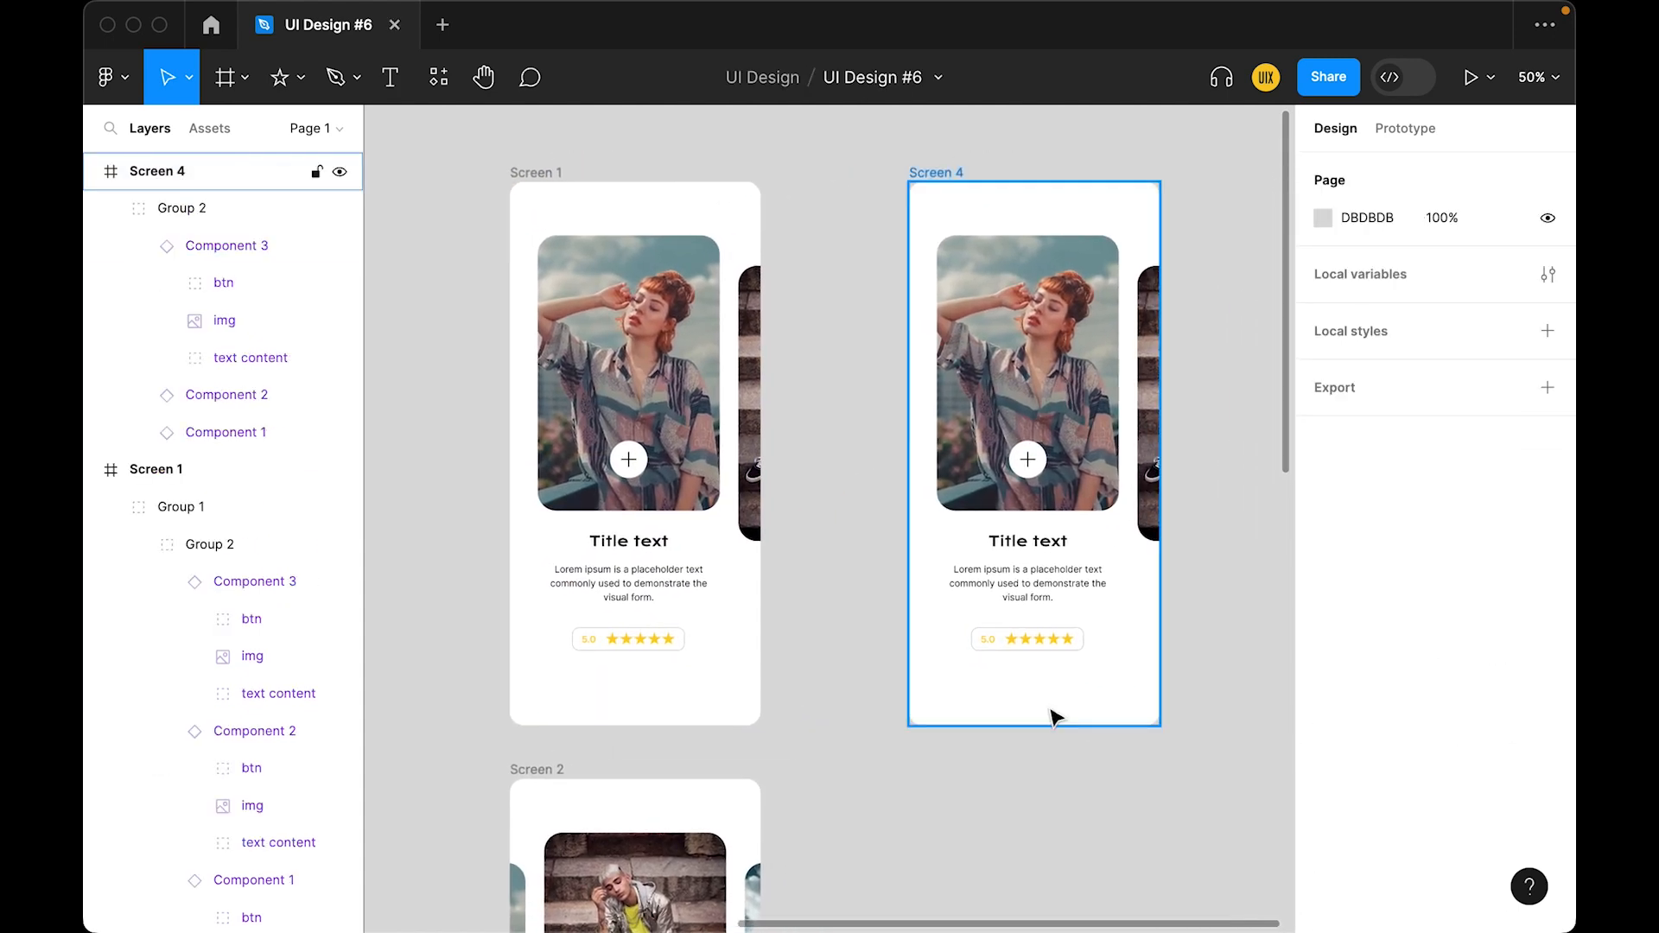
Paste a copy of the card photo into Screen 4 and move it down to X 48, Y 816
key("super+v")
left_click_drag(1101, 439, 1092, 647)
left_click_drag(1090, 527, 1090, 708)
Try the Crop mode on the image fill of Screen 4's copied photo
double_click(1024, 698)
left_click(1050, 427)
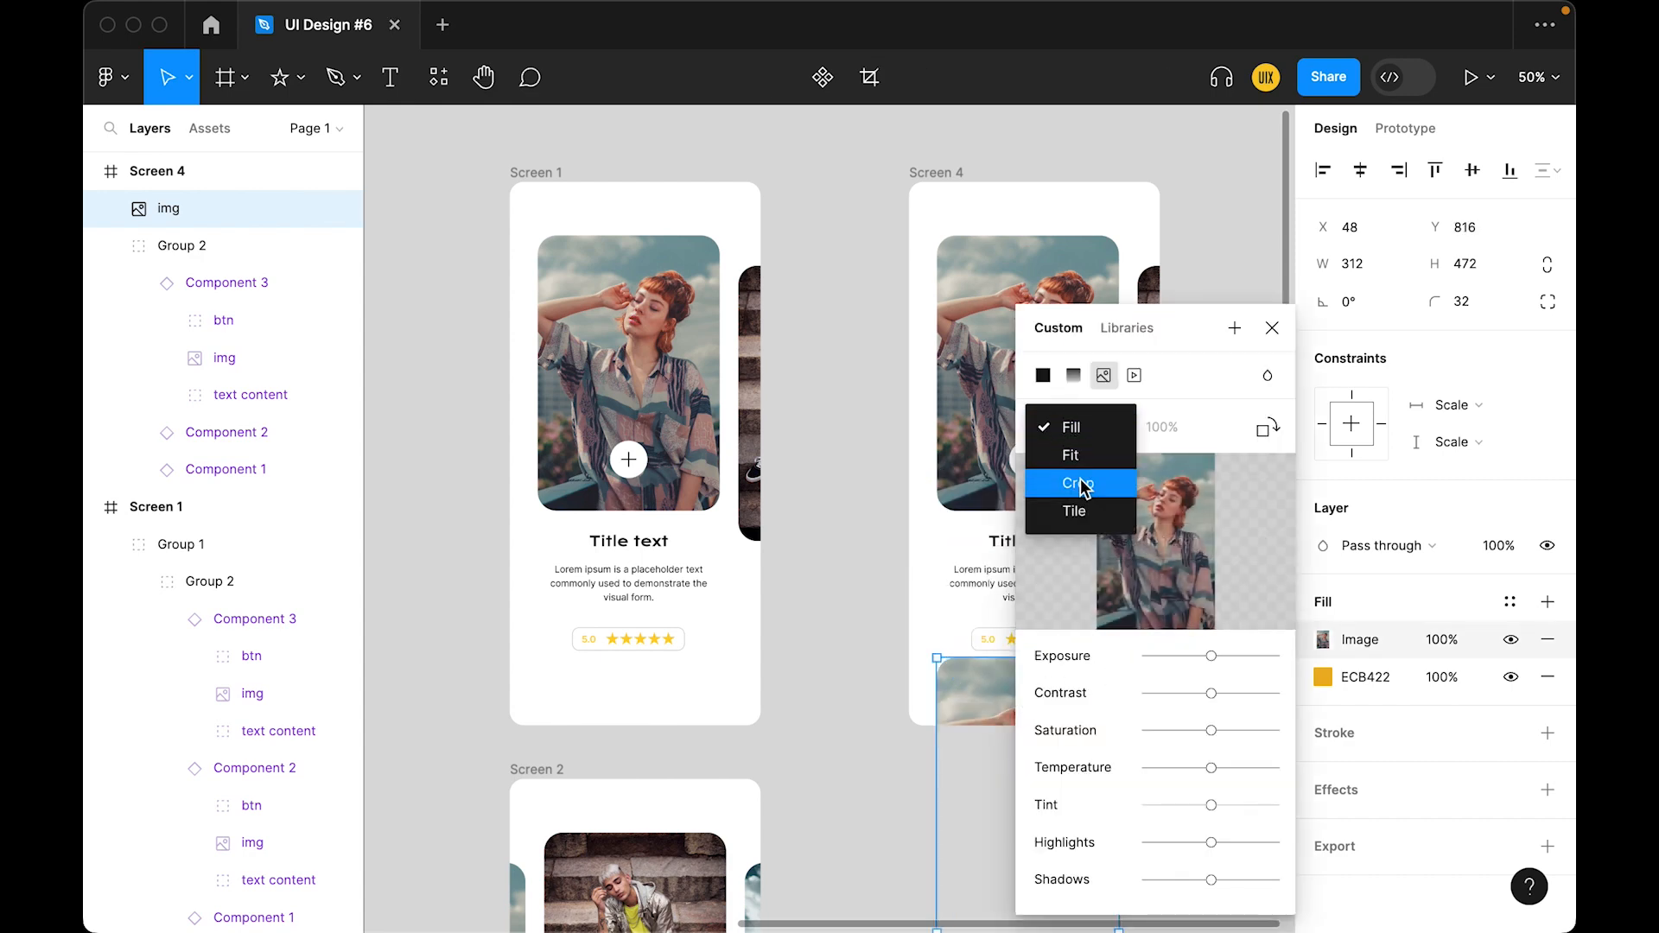
left_click(1080, 481)
scroll(800, 485, "down", 5)
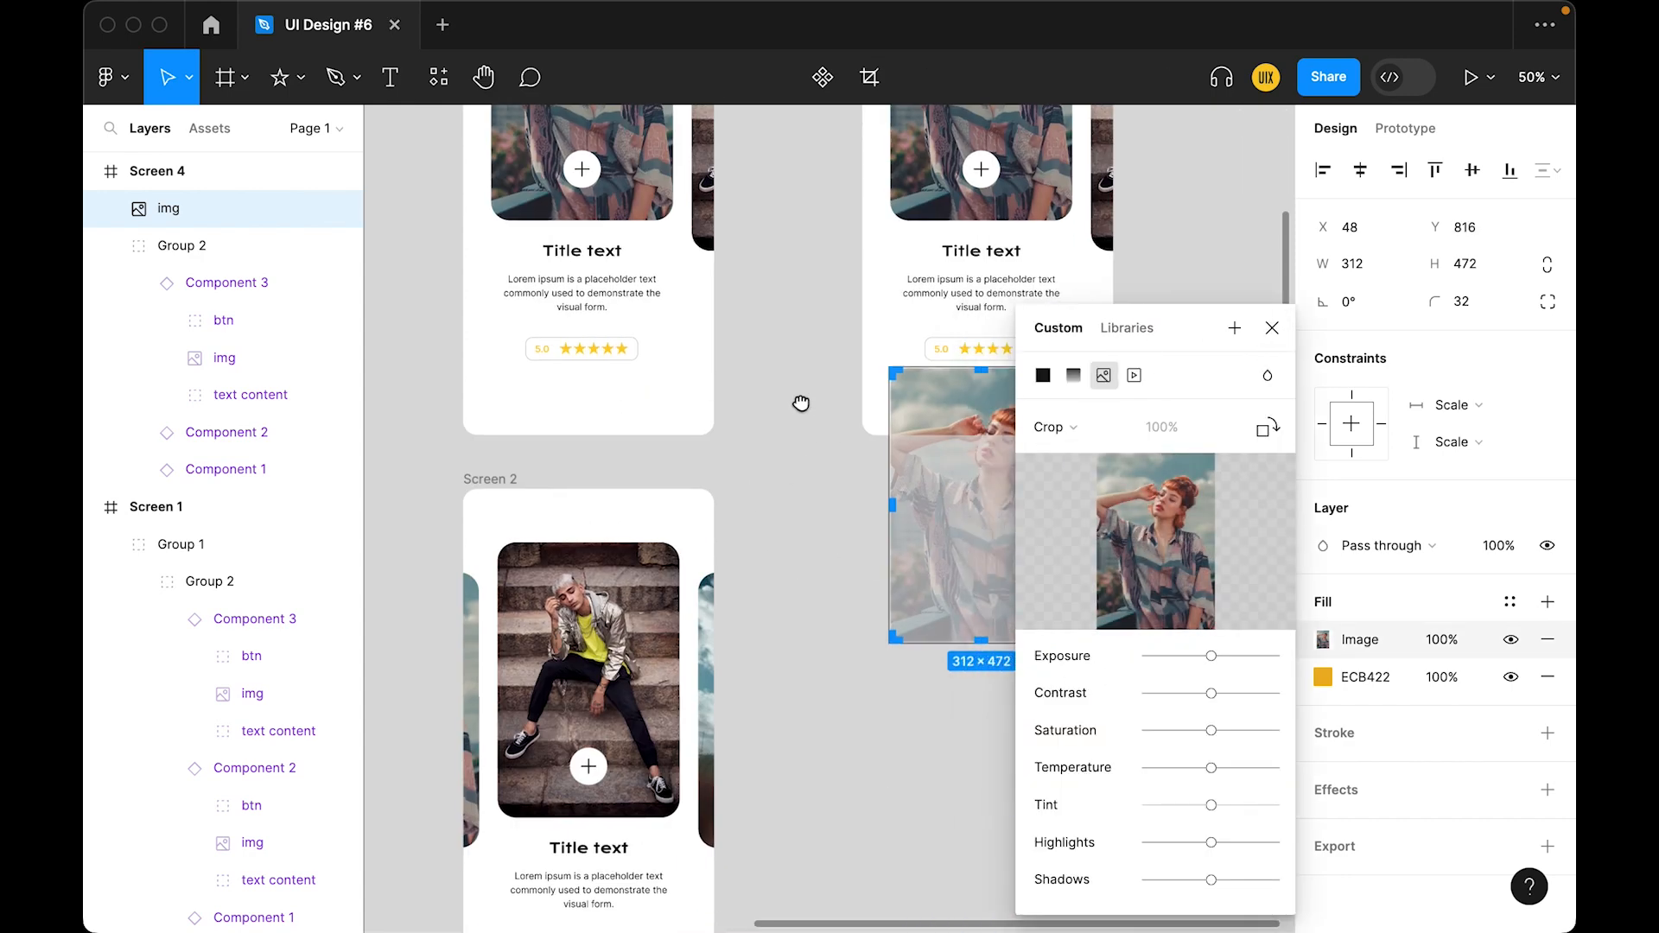
scroll(800, 400, "right", 3)
mouse_move(855, 399)
left_mouse_down()
mouse_move(853, 337)
mouse_move(864, 419)
mouse_move(865, 401)
left_mouse_up()
left_click(936, 438)
left_click(847, 382)
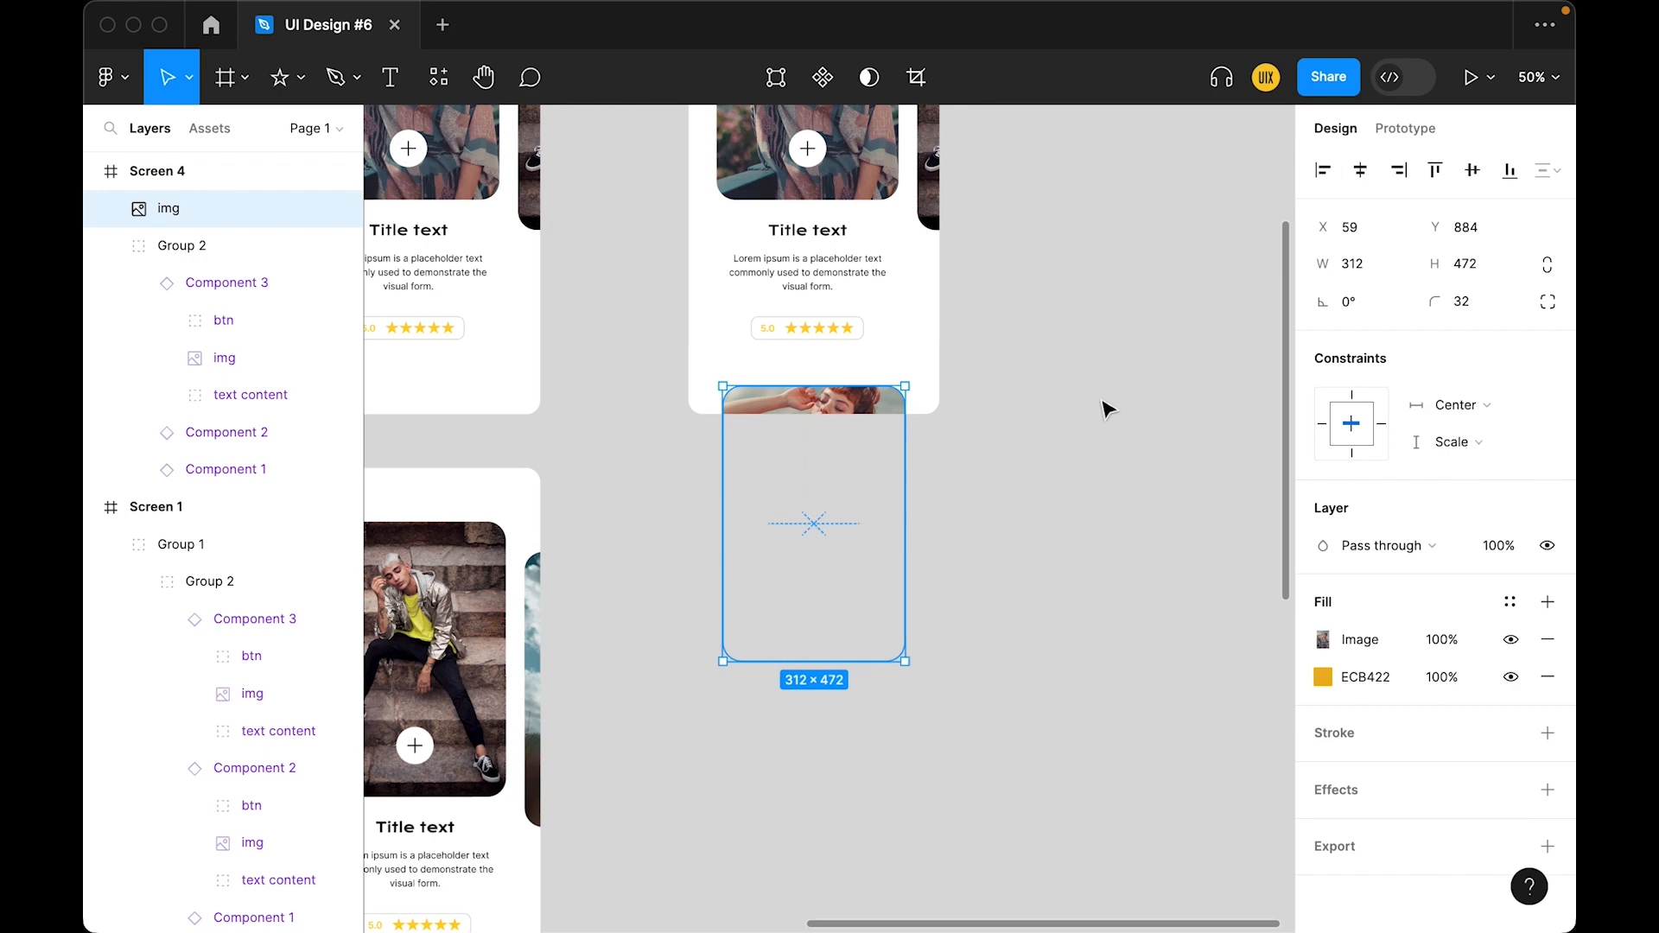
Widen Screen 4's copied photo to 430 × 472 and position it at X 0, Y 868
left_click(1129, 521)
scroll(1129, 522, "up", 5)
scroll(1037, 588, "left", 4)
left_click(982, 624)
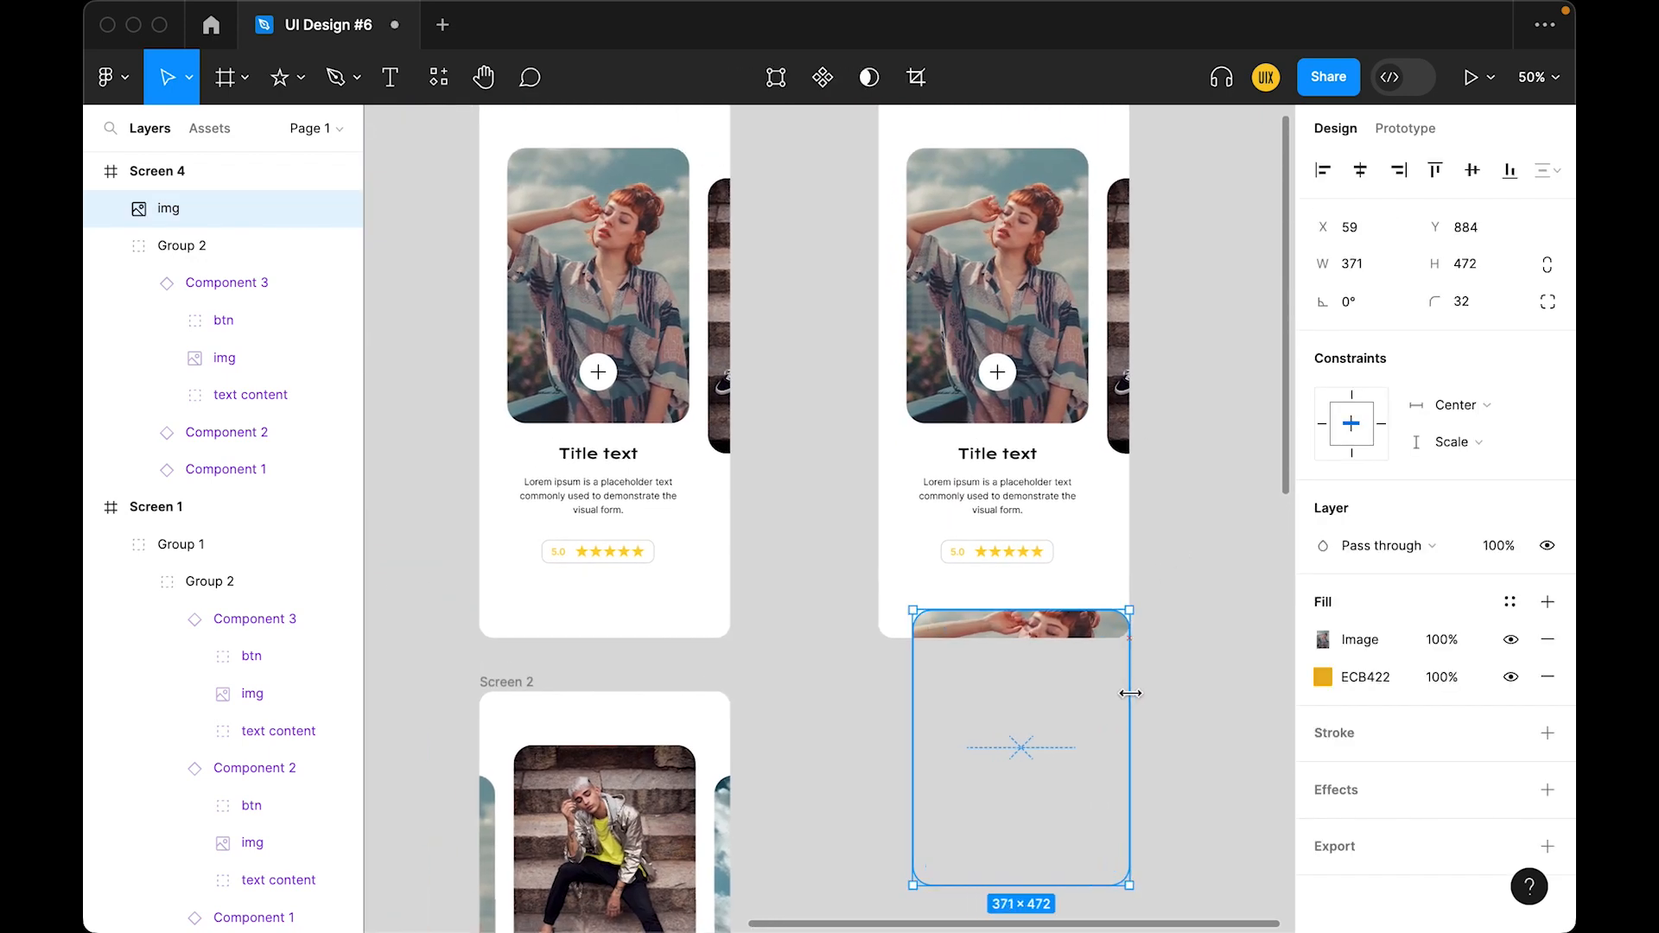
left_click_drag(913, 685, 878, 685)
left_click_drag(1048, 629, 1048, 620)
Set the image mode of Screen 4's widened photo to Fill
left_click(1322, 639)
left_click(1048, 427)
left_click(1067, 367)
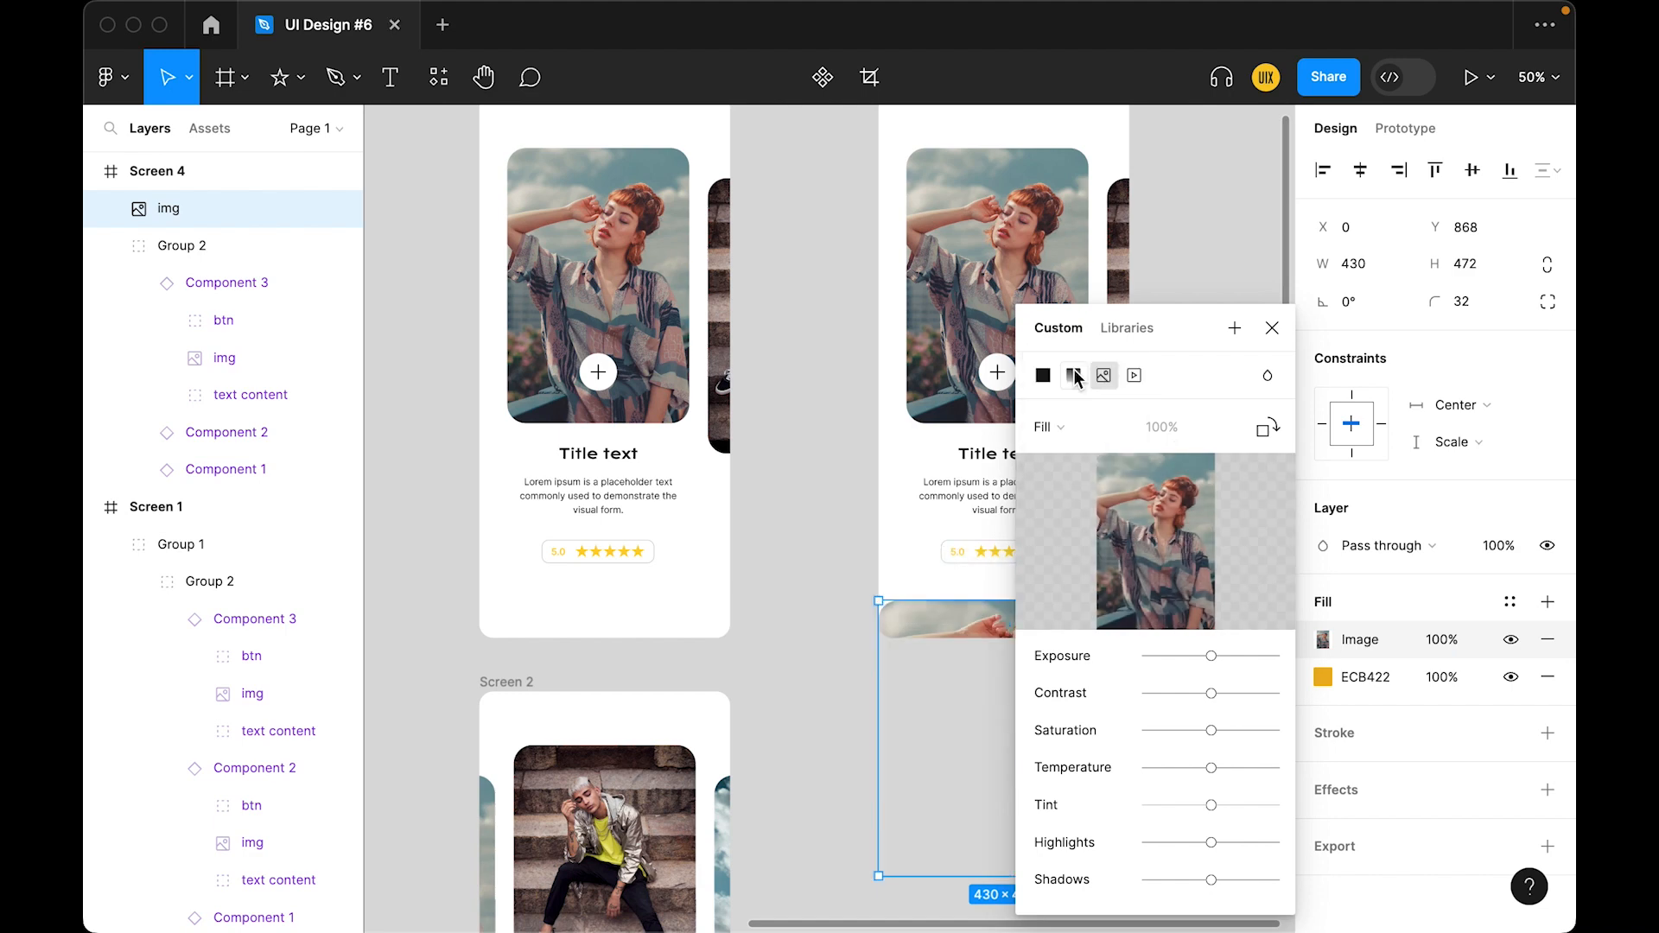
left_click(1271, 329)
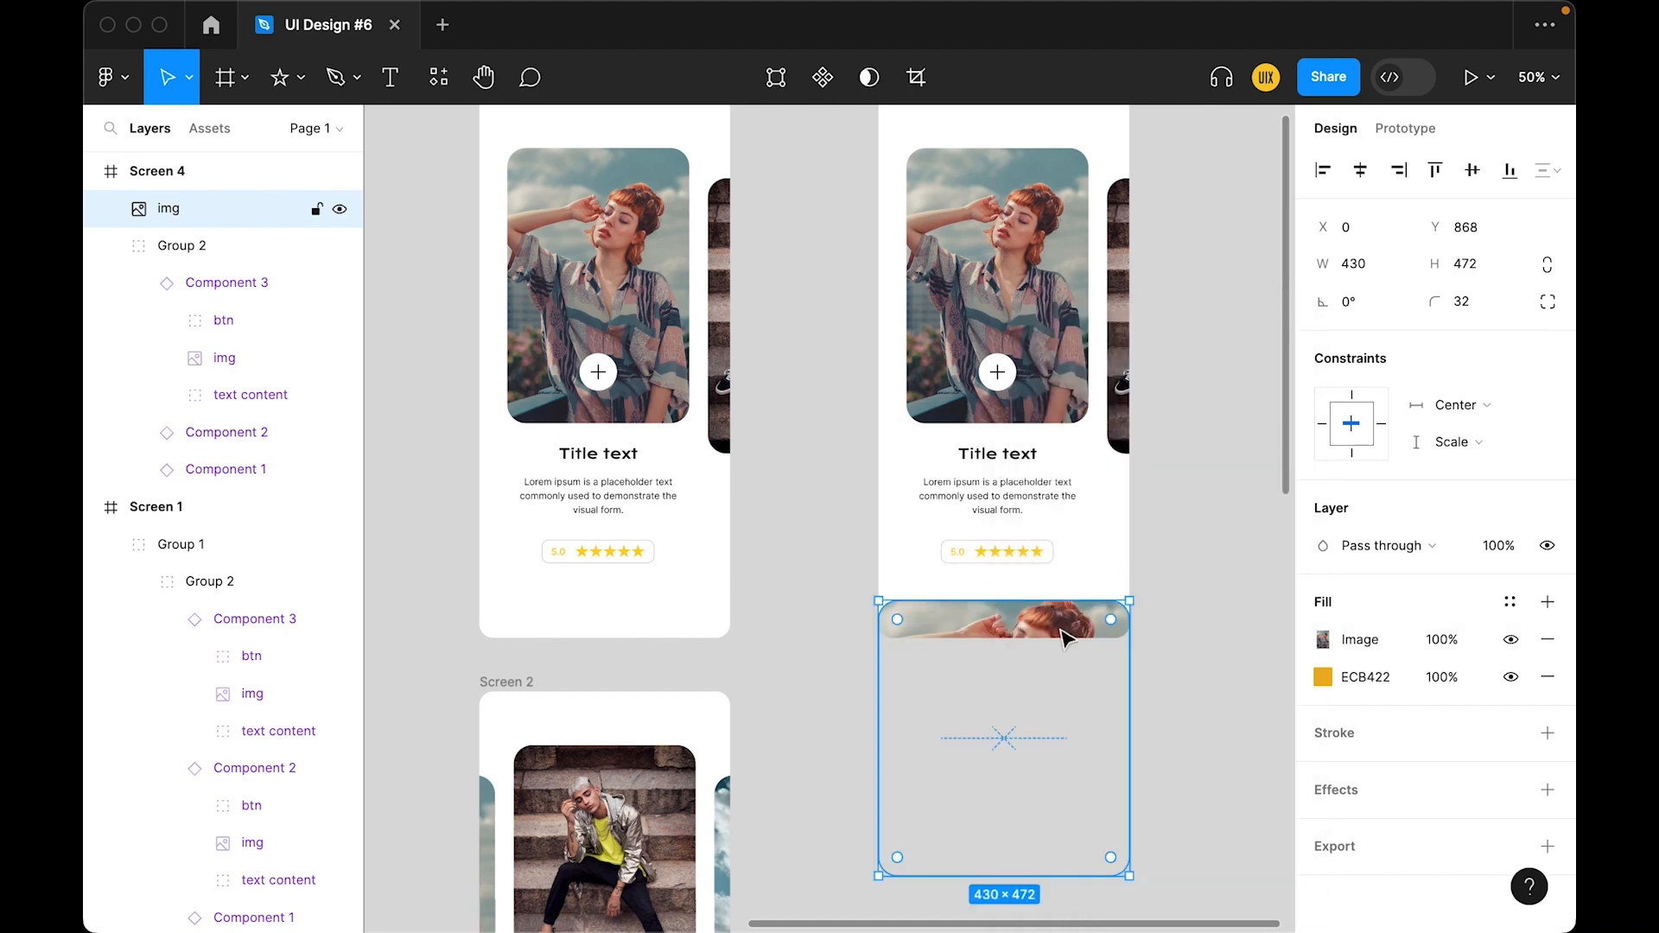
Copy the widened photo into Screen 1 and fit it over the open card's photo at 312 × 472, X 48, Y 92
left_click(791, 453)
scroll(936, 440, "left", 4)
scroll(936, 441, "up", 2)
left_click(689, 173)
key("ctrl+v")
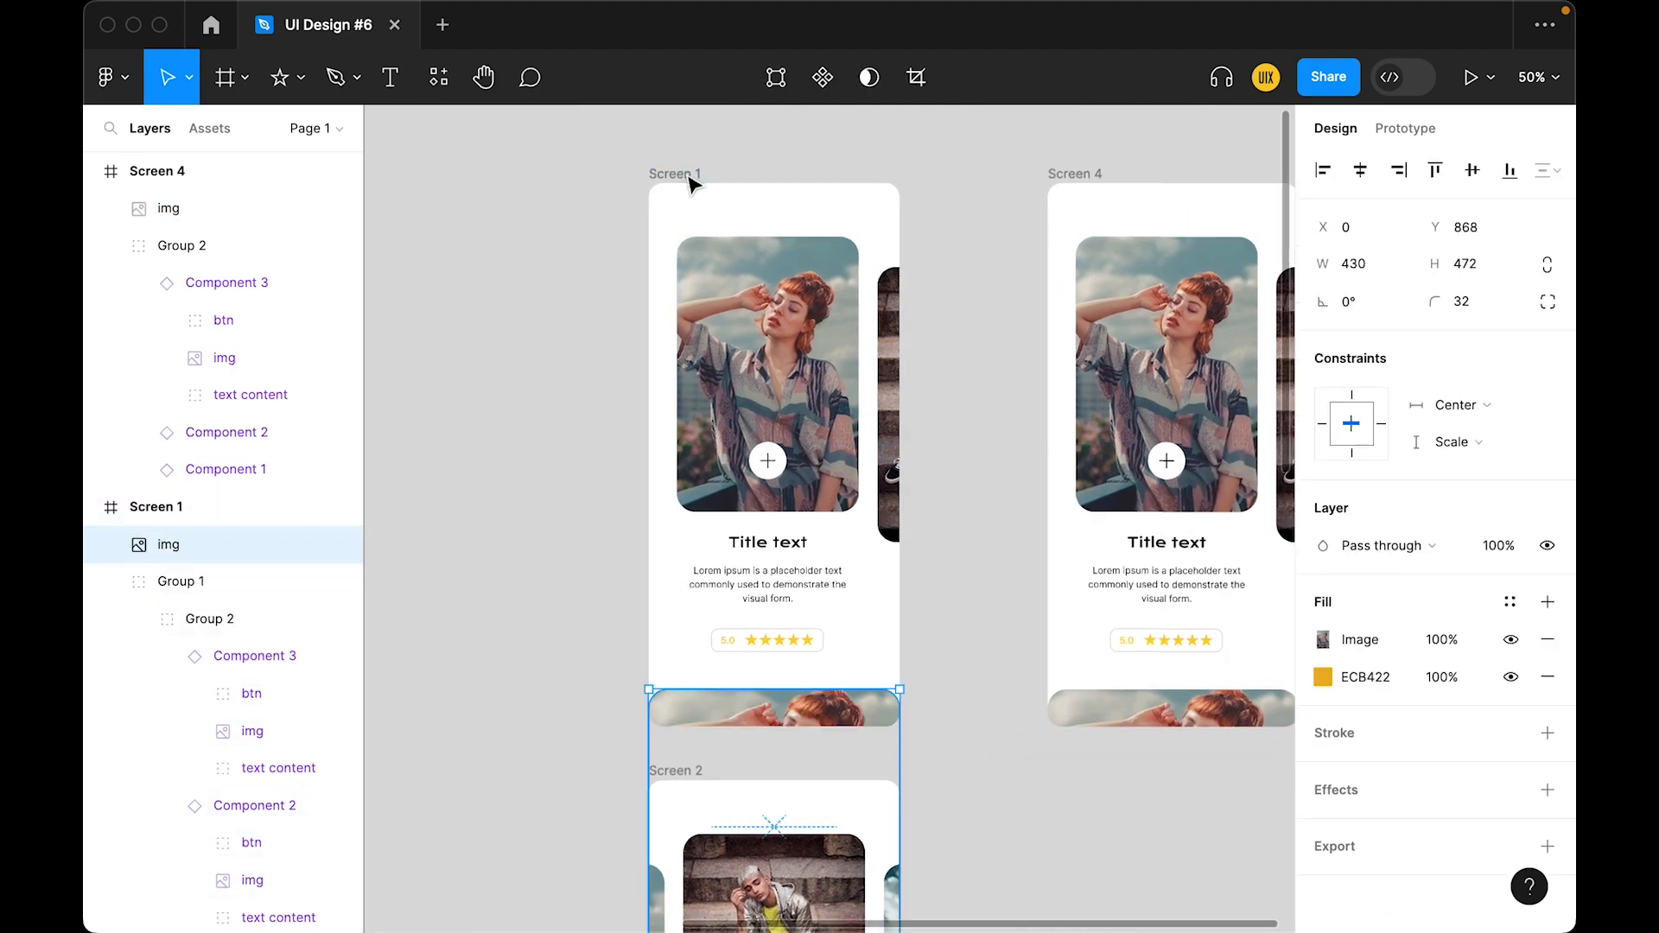
left_click_drag(677, 372, 648, 372)
mouse_move(858, 372)
left_mouse_down()
mouse_move(900, 369)
mouse_move(858, 368)
left_mouse_up()
left_click_drag(645, 400, 679, 410)
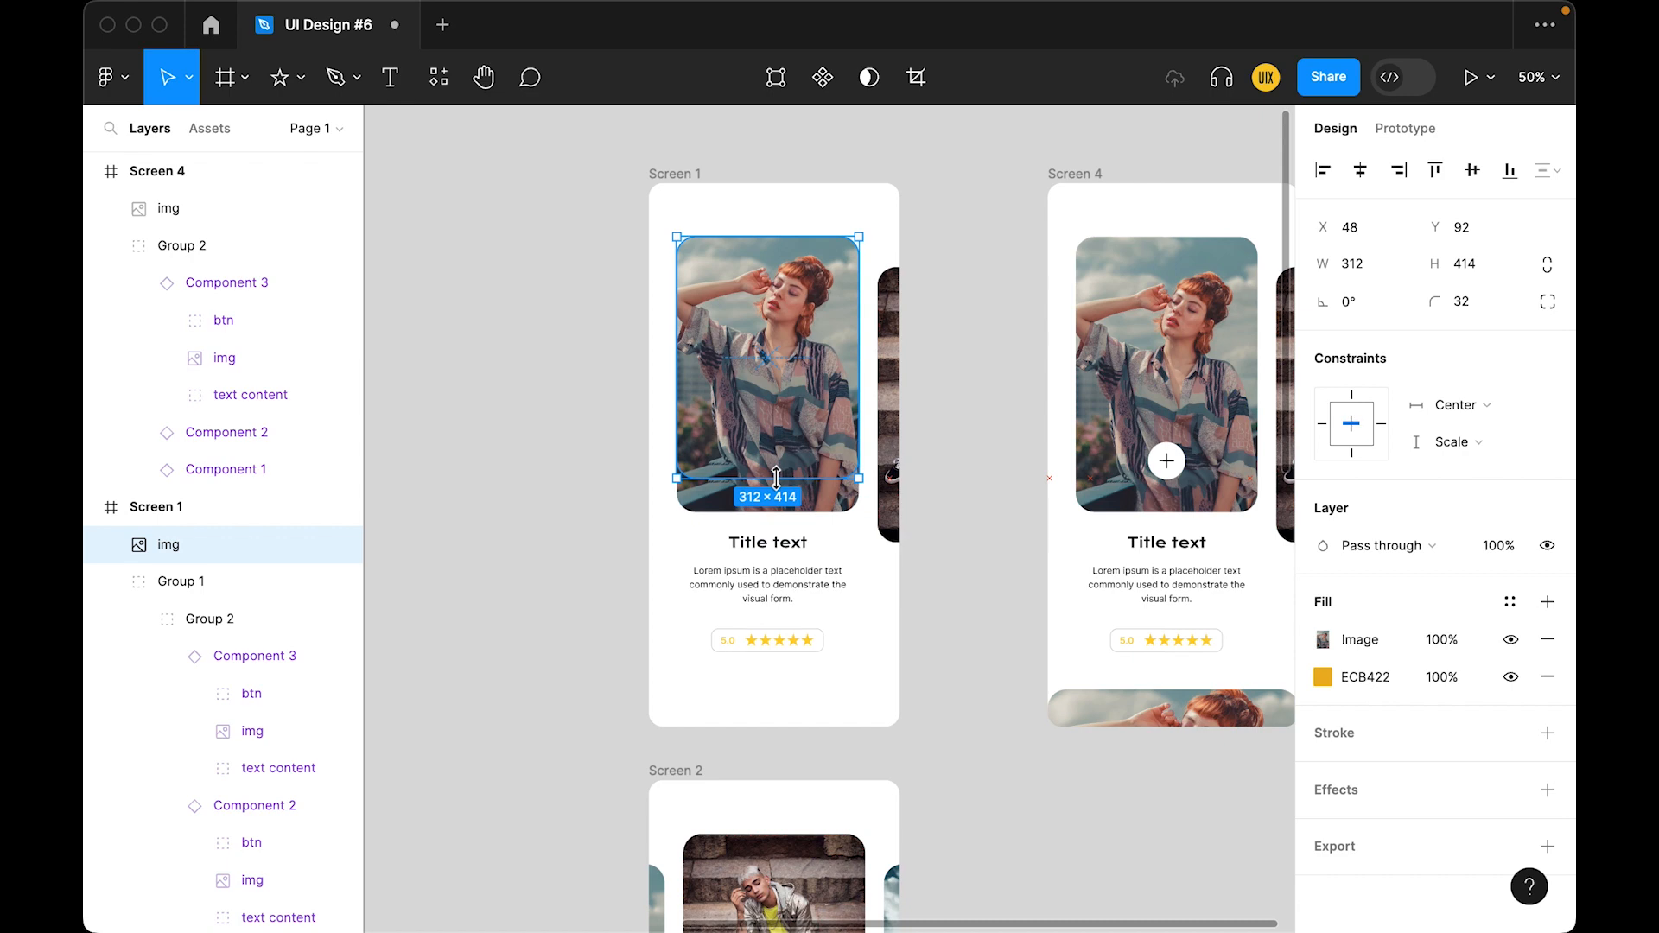
Send the pasted photo to the back of Screen 1 and set its opacity to 0%
right_click(762, 383)
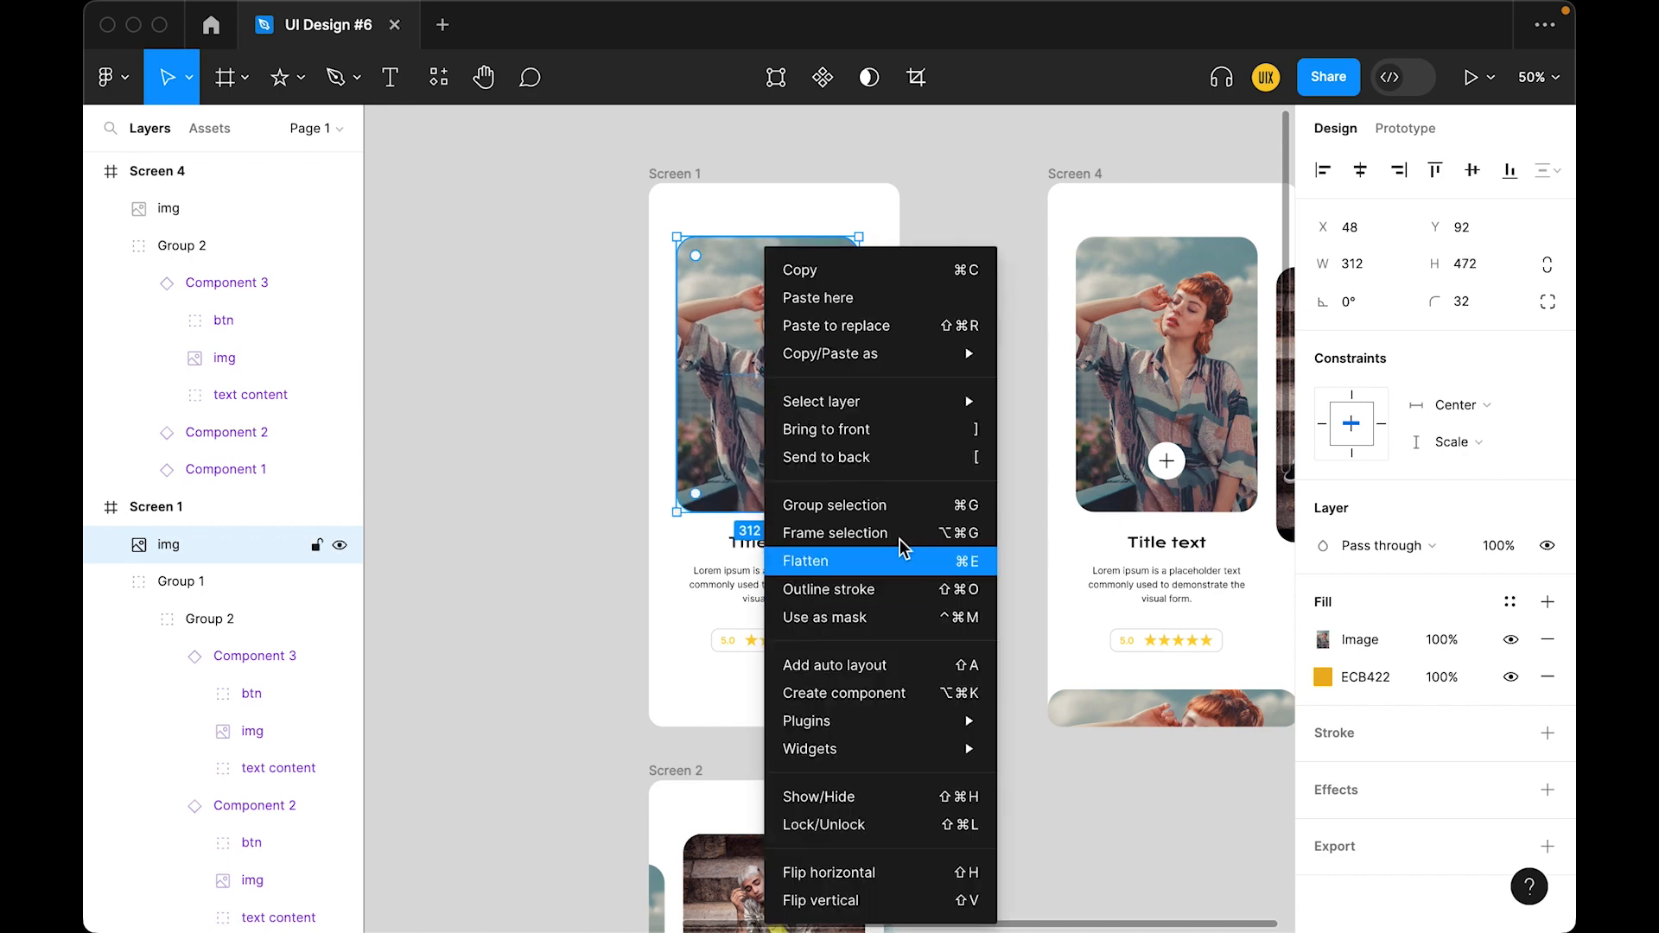
left_click(908, 457)
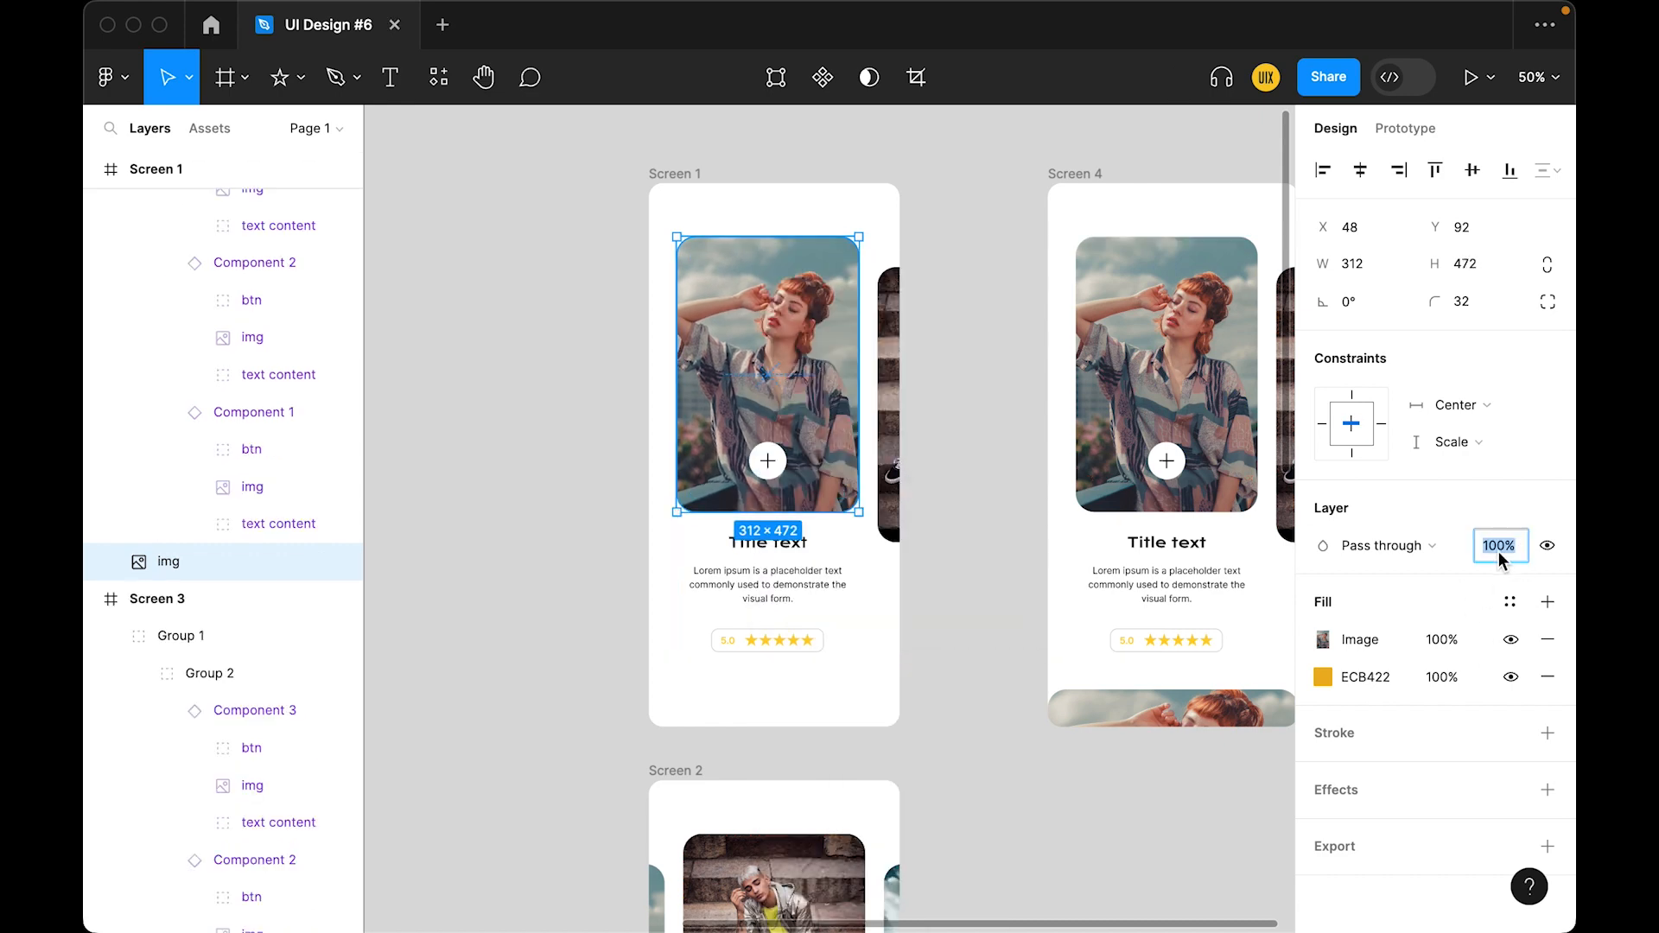
scroll(1026, 580, "right", 2)
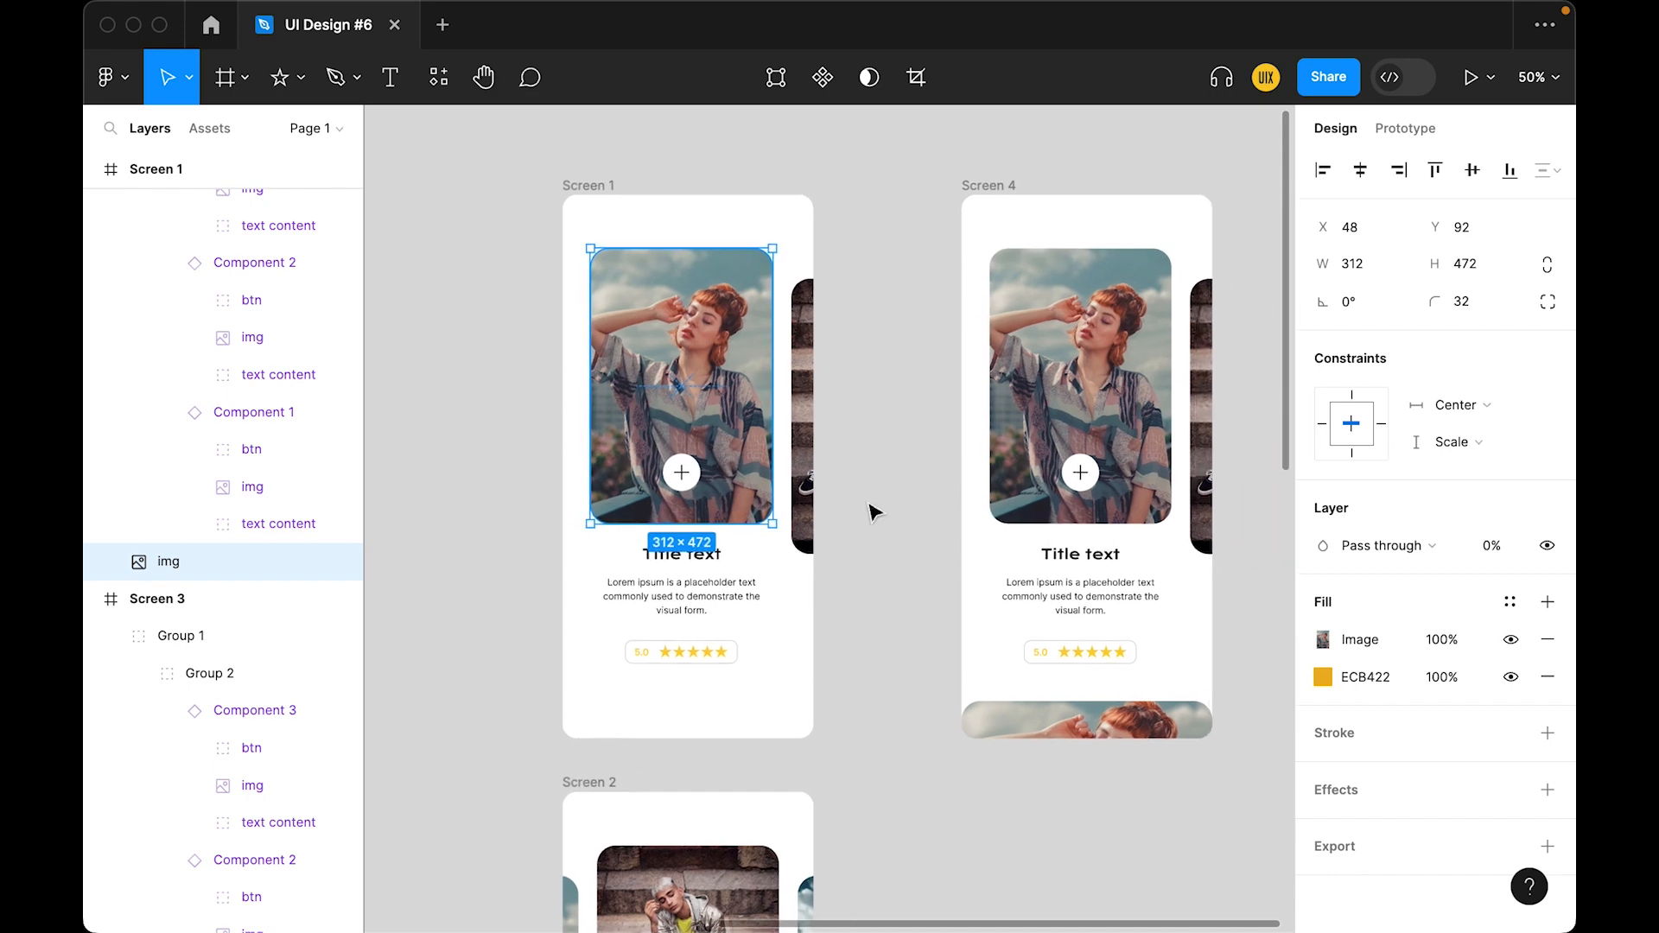
Link the plus button on Screen 1's open card to Screen 4 with an On tap interaction using Smart animate
left_click(683, 475)
left_click(681, 475)
left_click(682, 474)
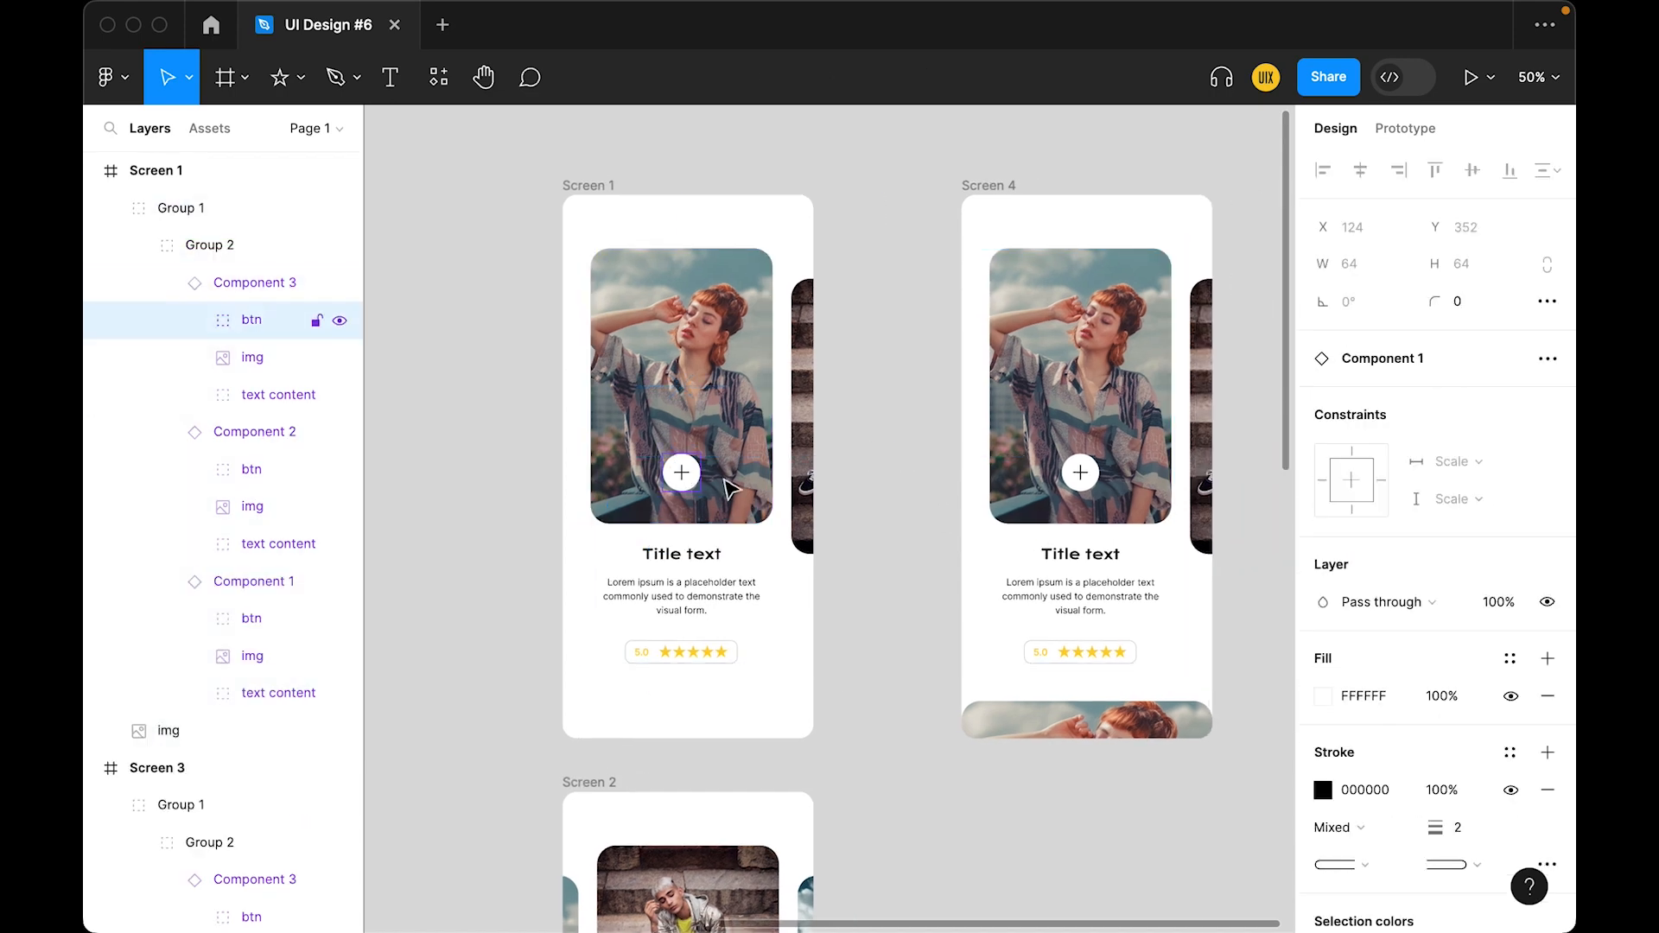
key("shift+e")
left_click_drag(700, 473, 1013, 675)
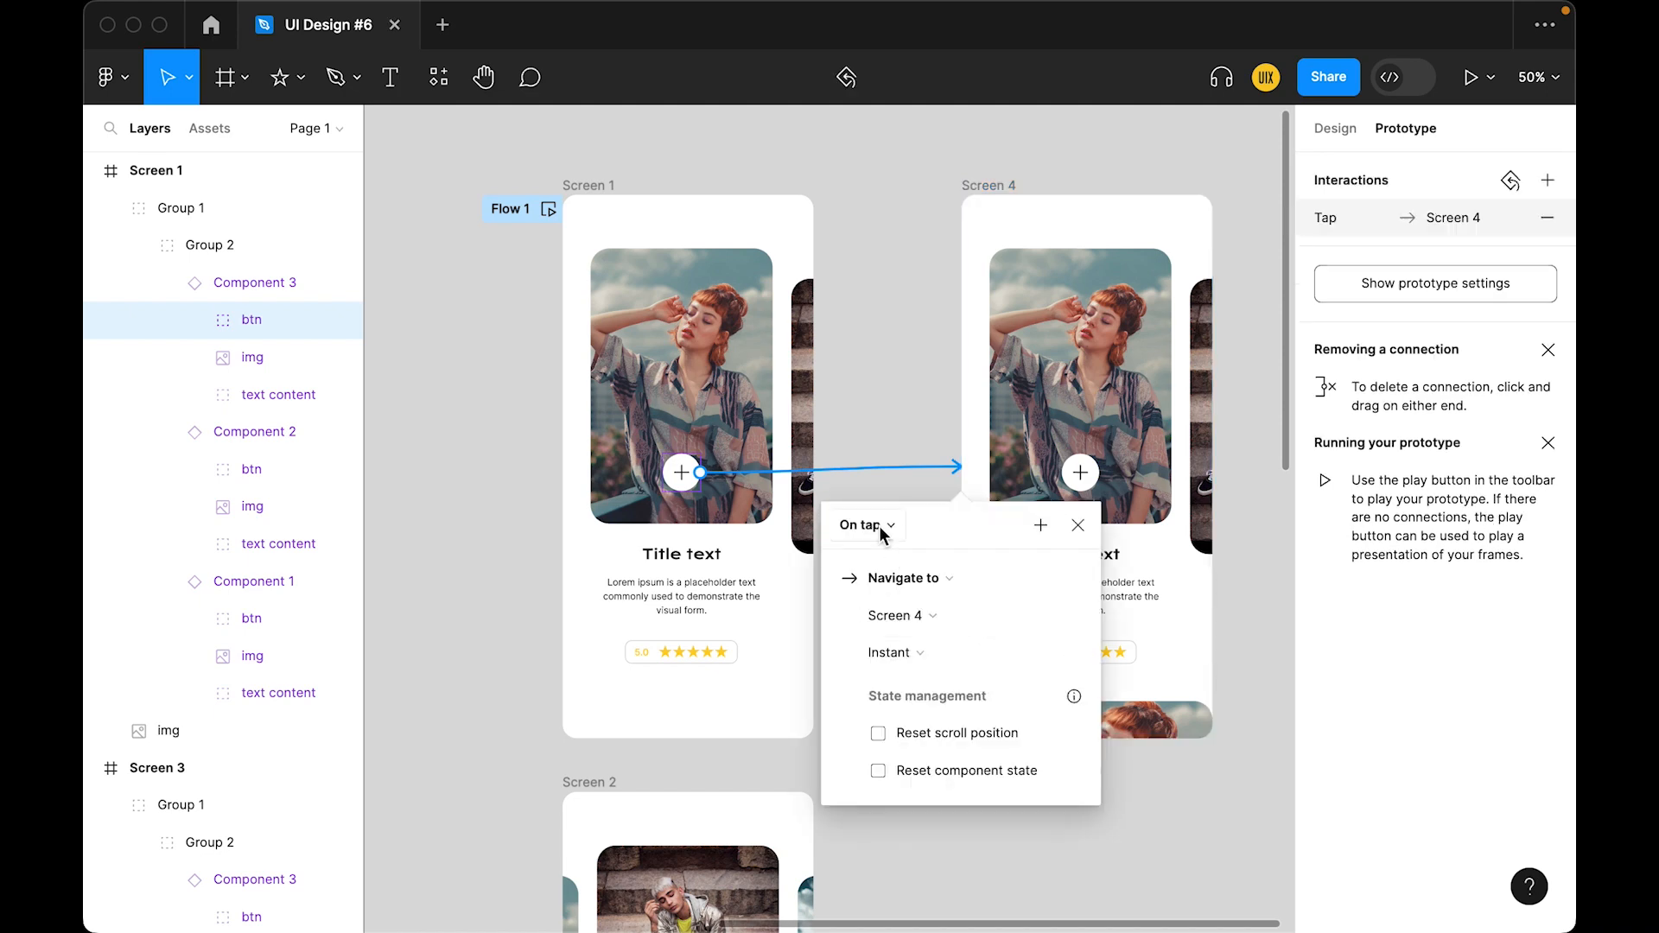
left_click(896, 652)
left_click(946, 717)
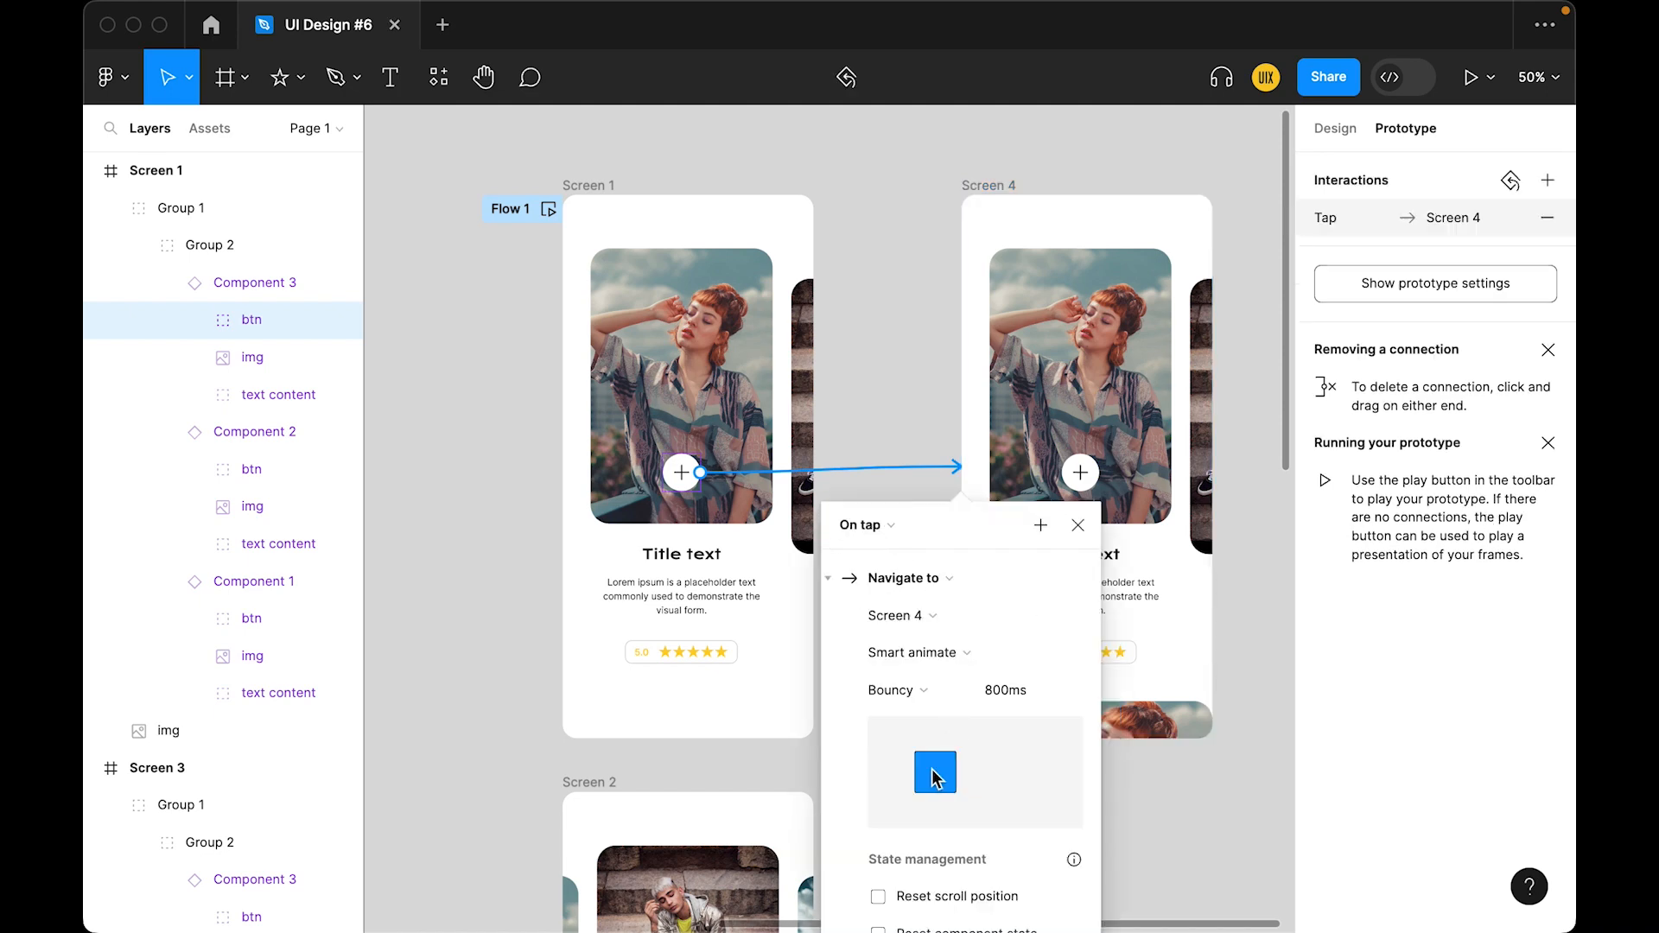
left_click(893, 692)
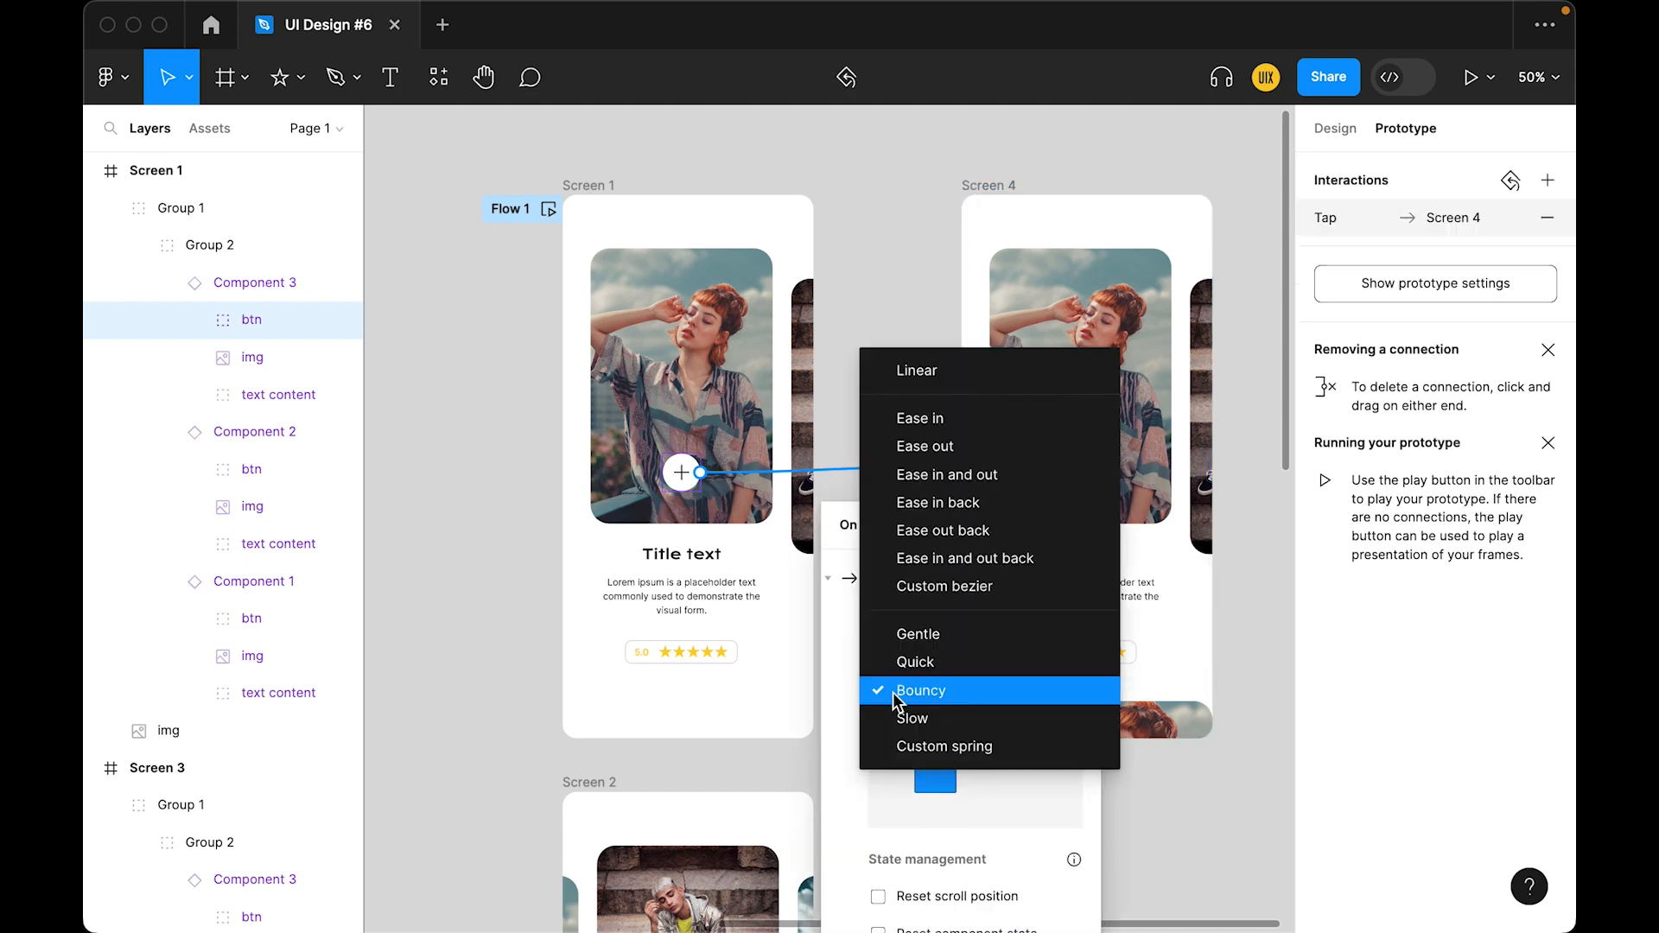
left_click(956, 649)
left_click(1074, 526)
Preview Flow 1, test the transition from the open card's plus button to the detail screen, and close the preview
left_click(547, 208)
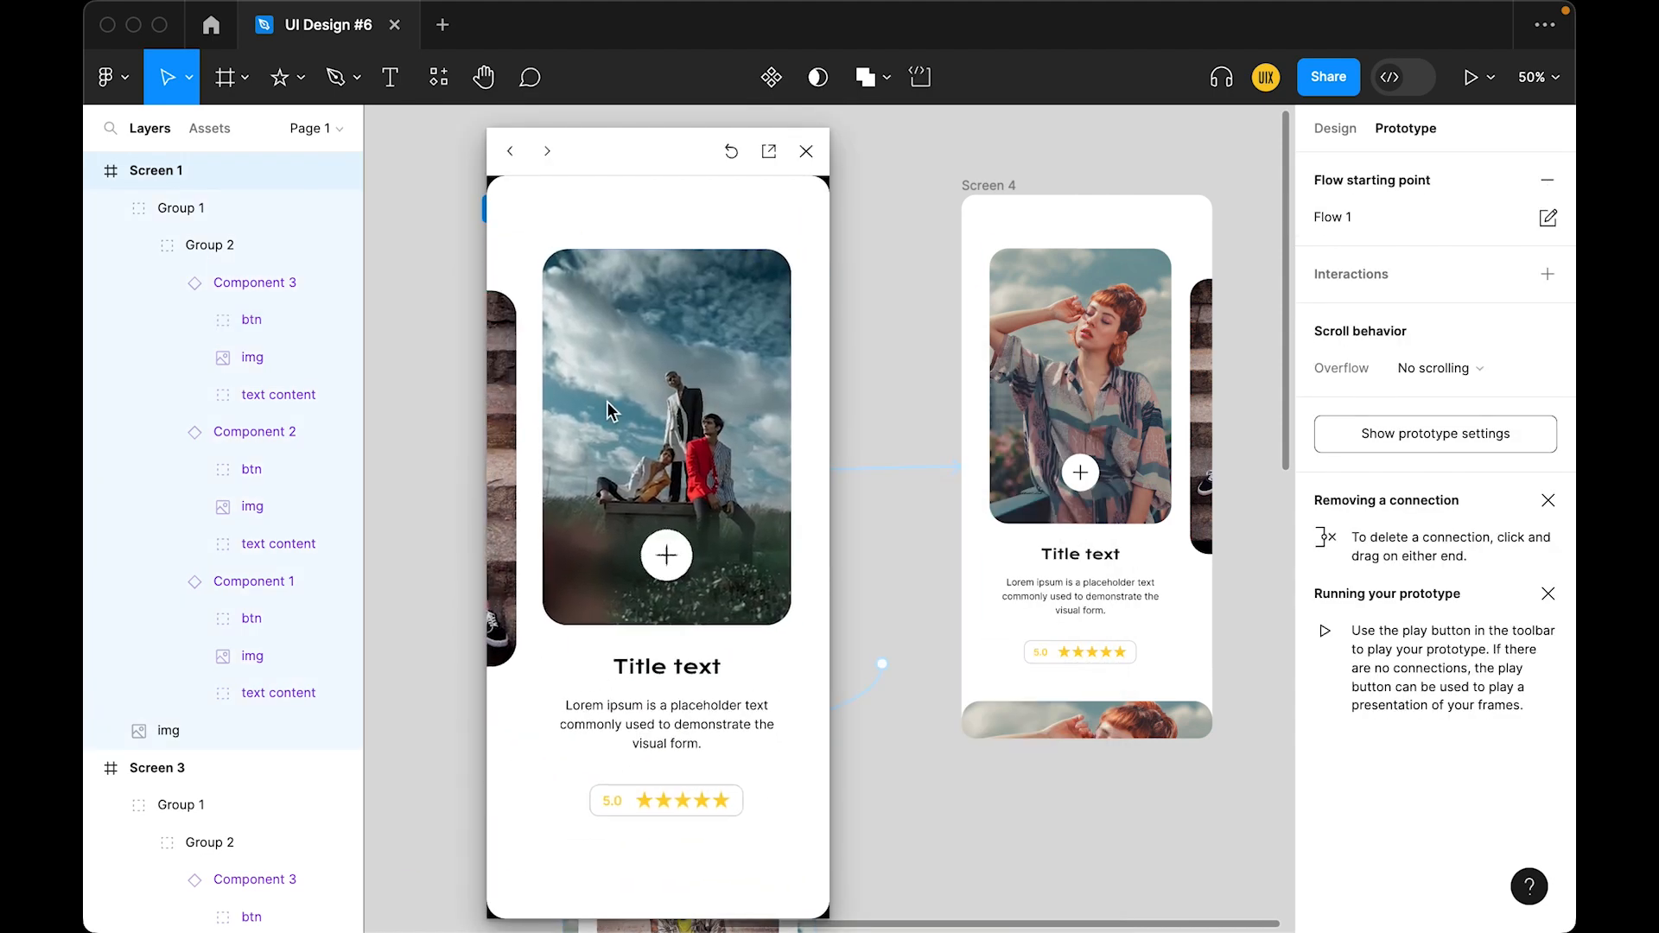
left_click(649, 557)
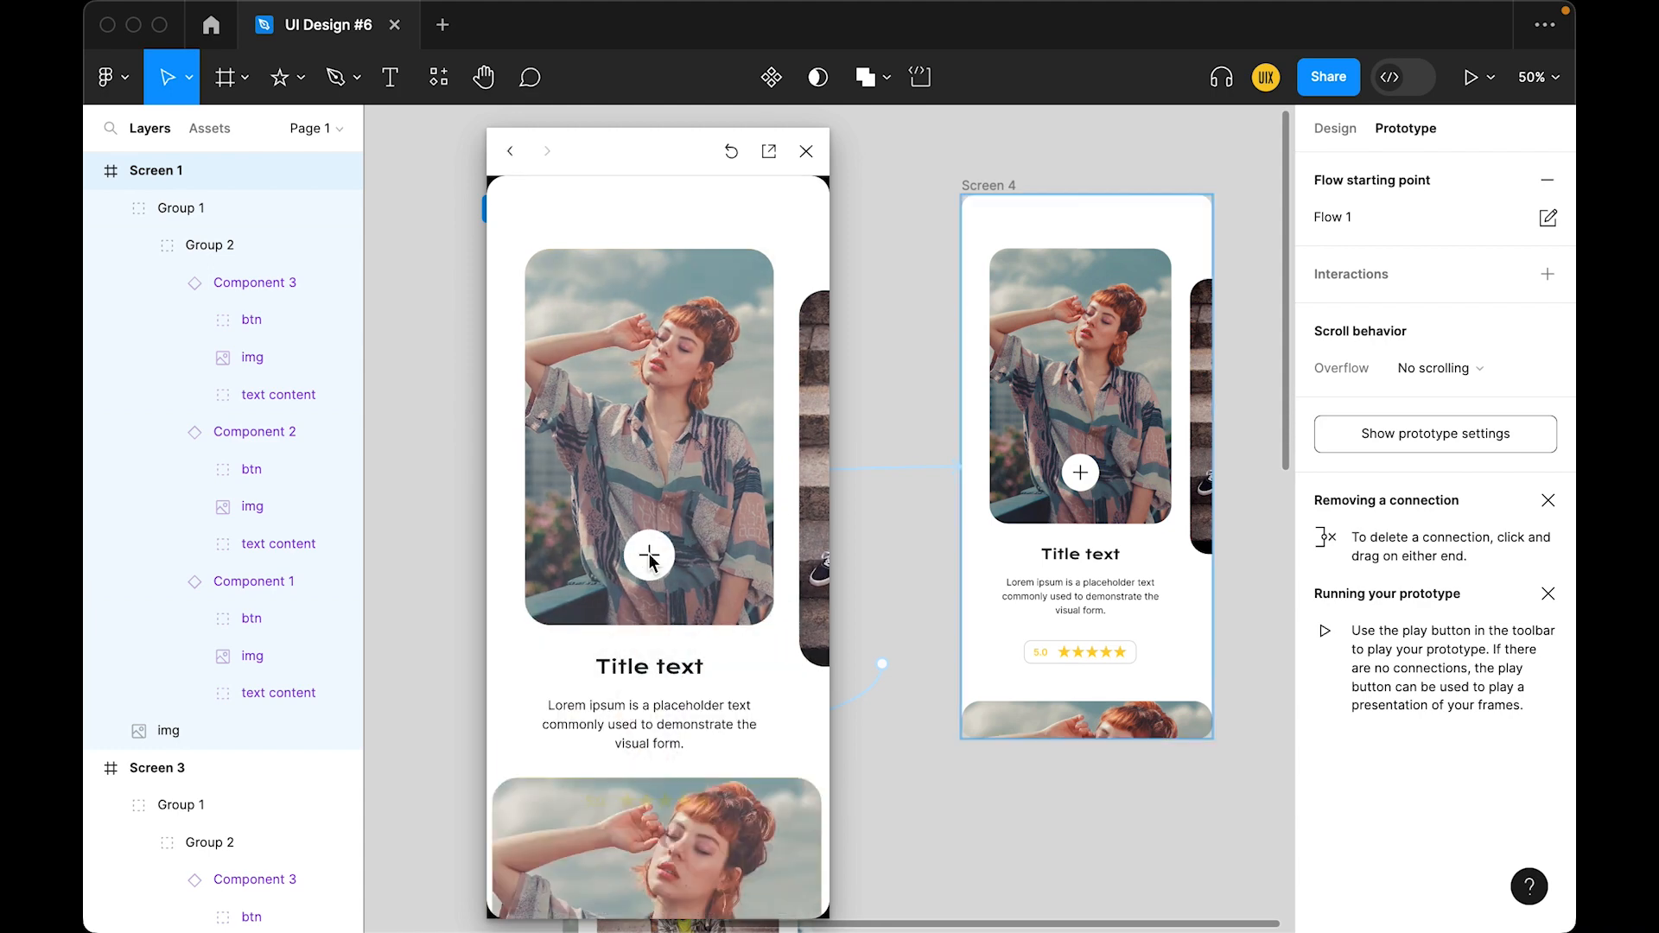
left_click(805, 151)
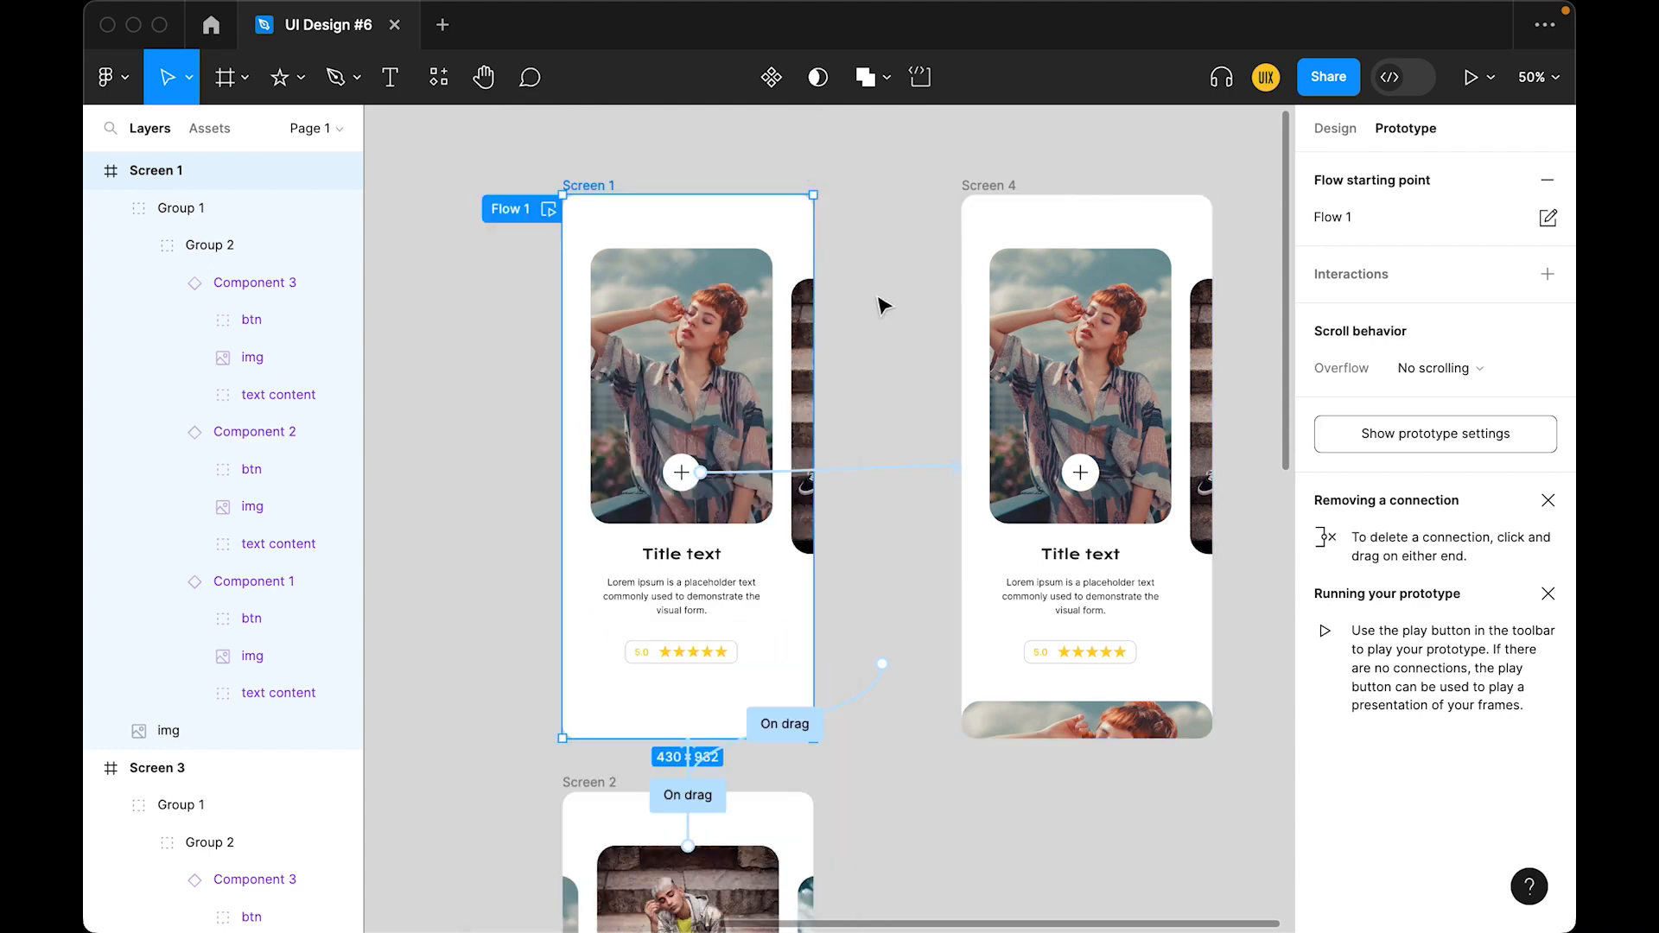
Set the Smart animate easing of Screen 2's drag interactions to Screen 3 and Screen 1 to Gentle
left_click(881, 304)
key("super+minus")
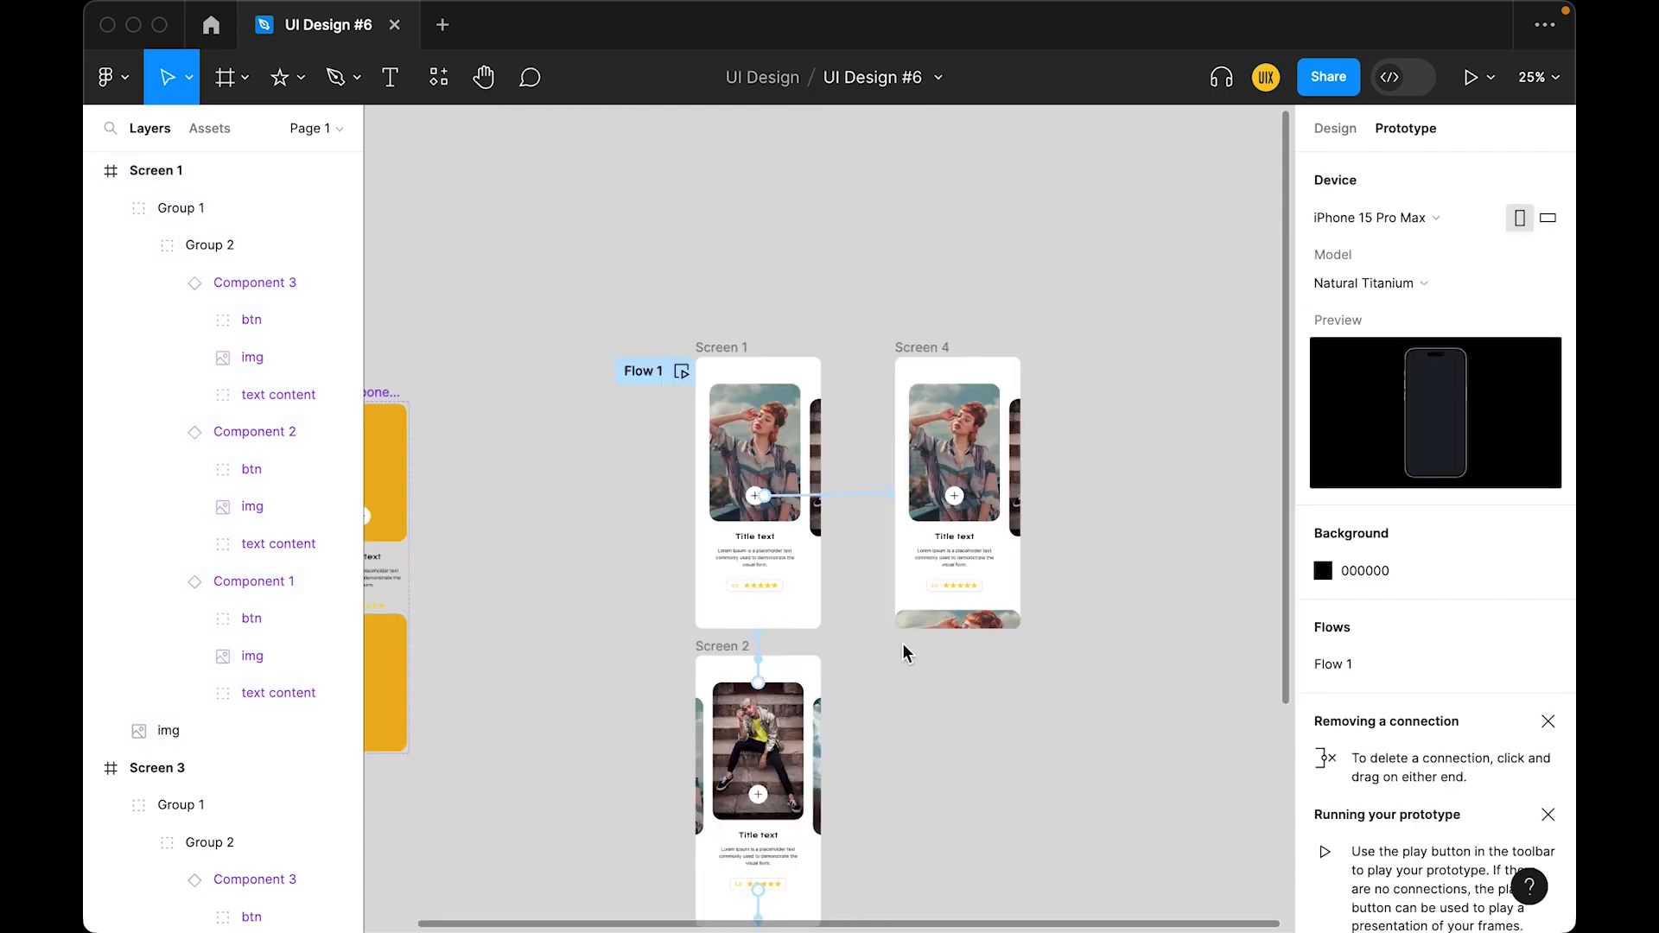
scroll(902, 648, "down", 5)
left_click_drag(679, 262, 808, 266)
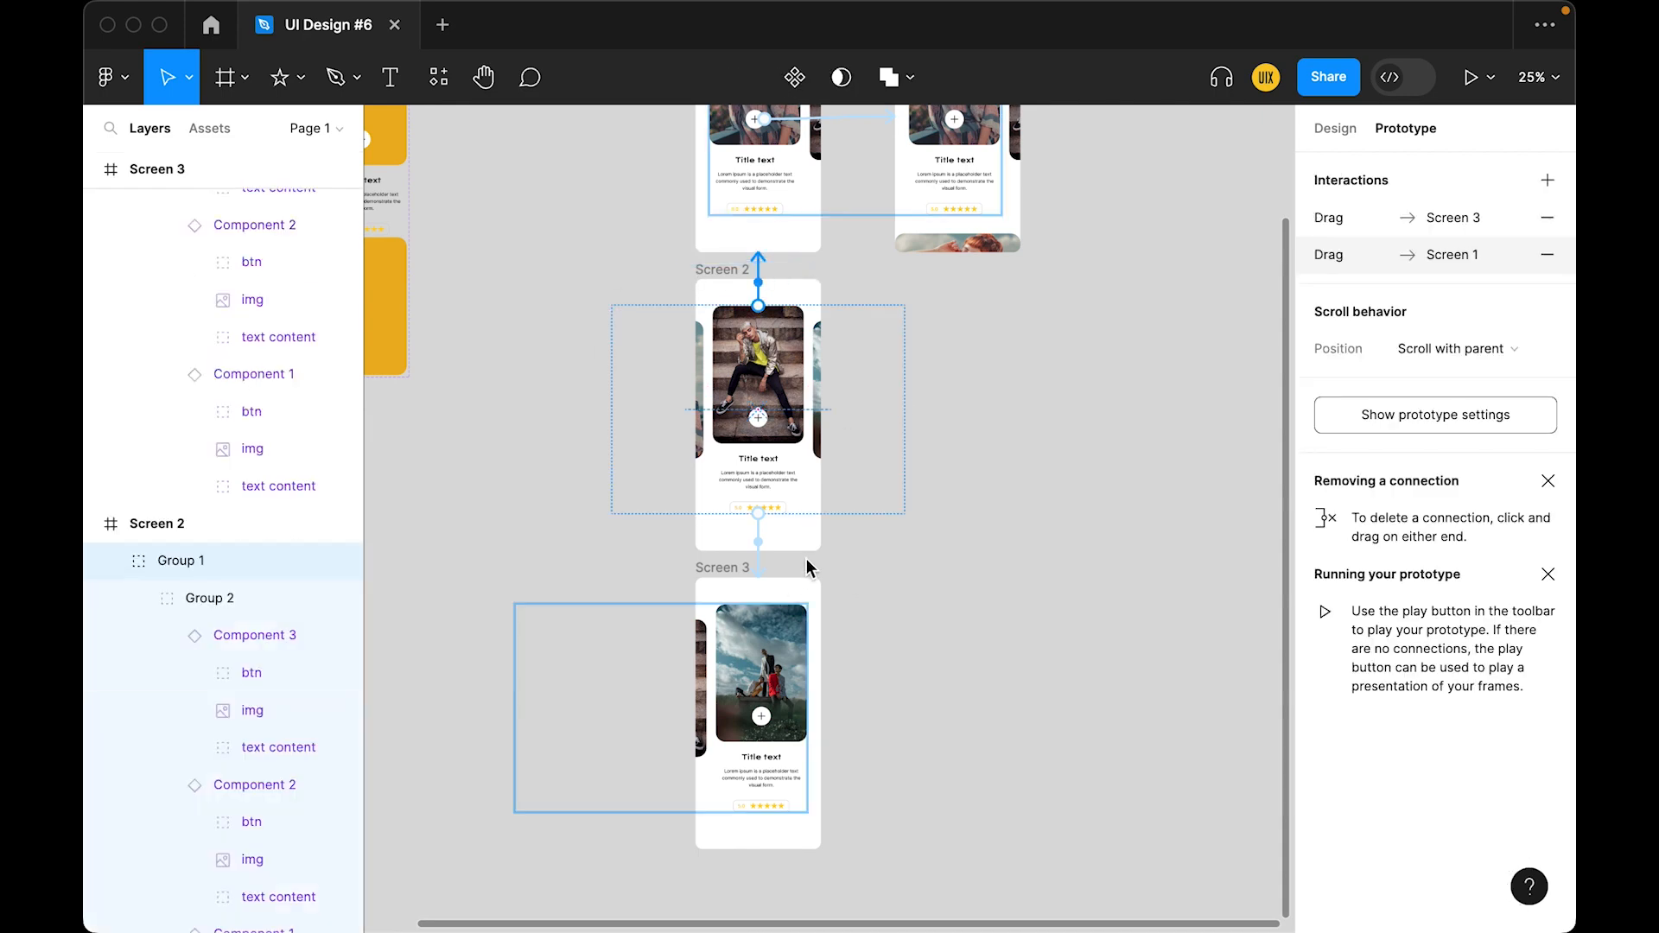
scroll(630, 552, "up", 3)
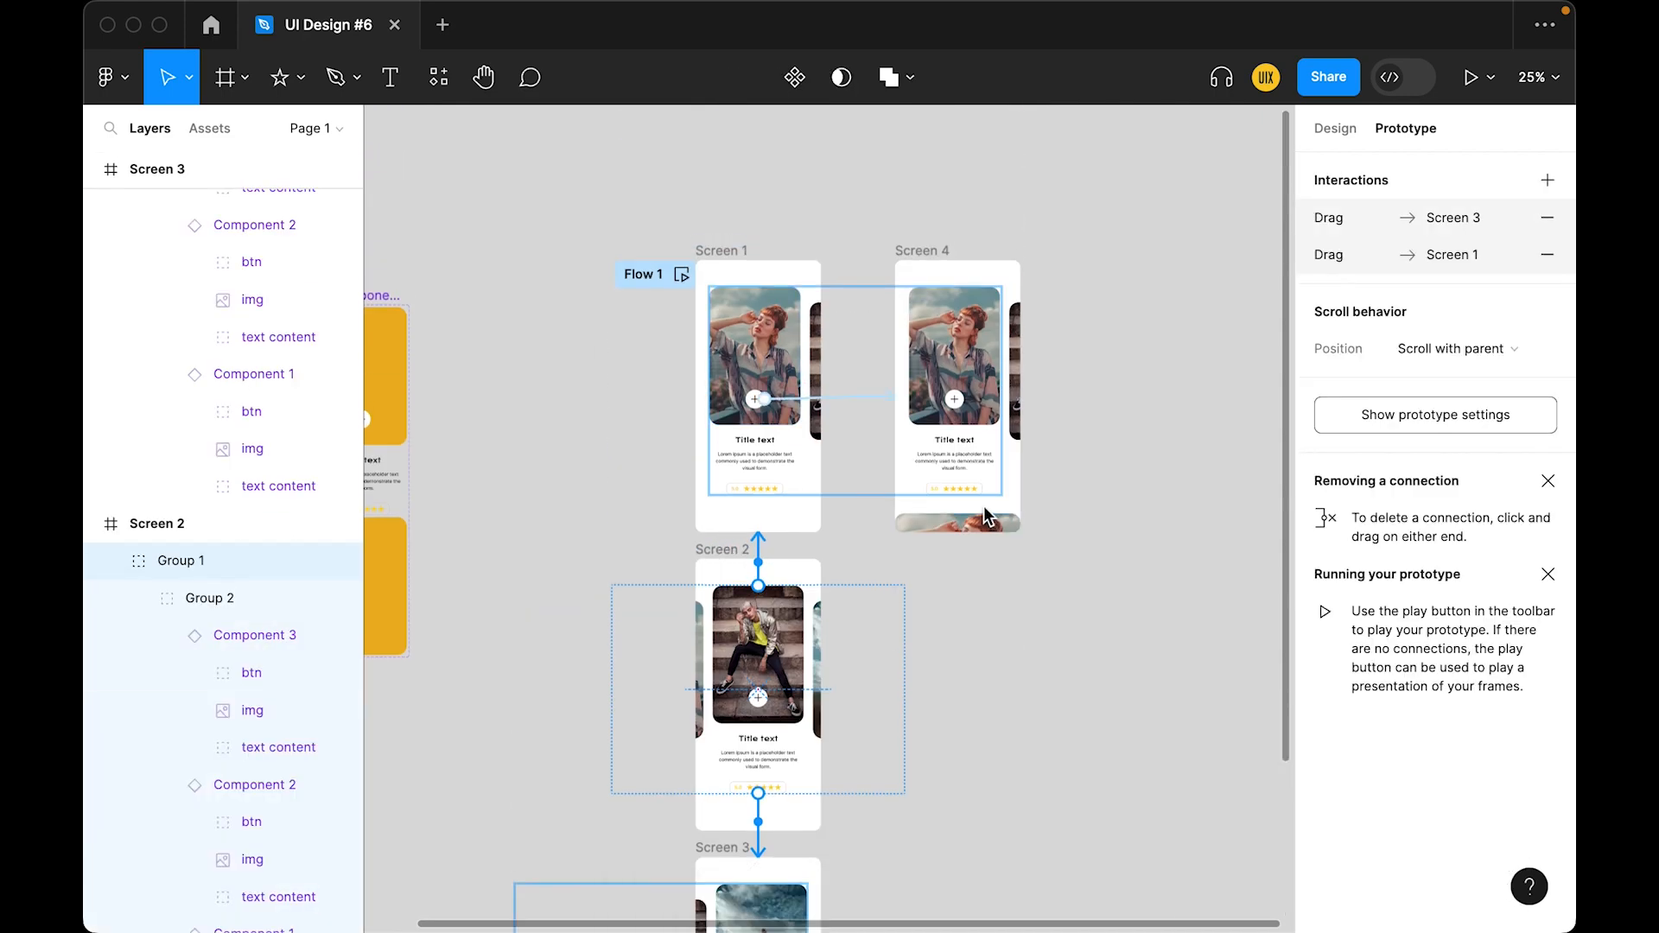
scroll(855, 418, "down", 3)
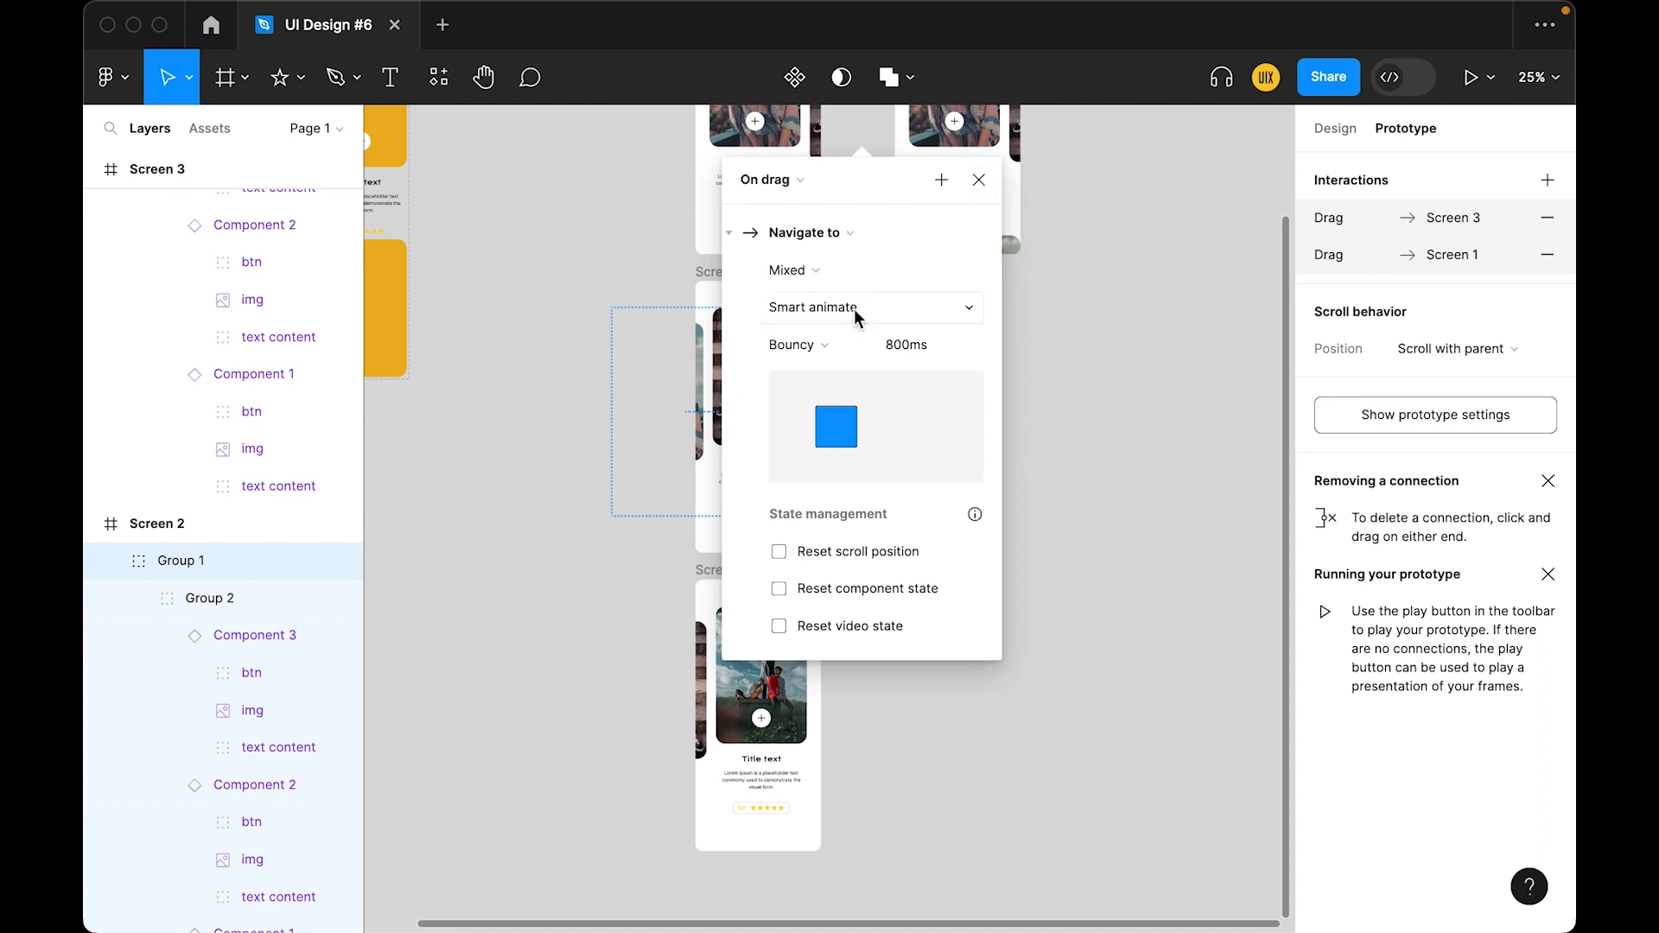
left_click(821, 272)
left_click(788, 269)
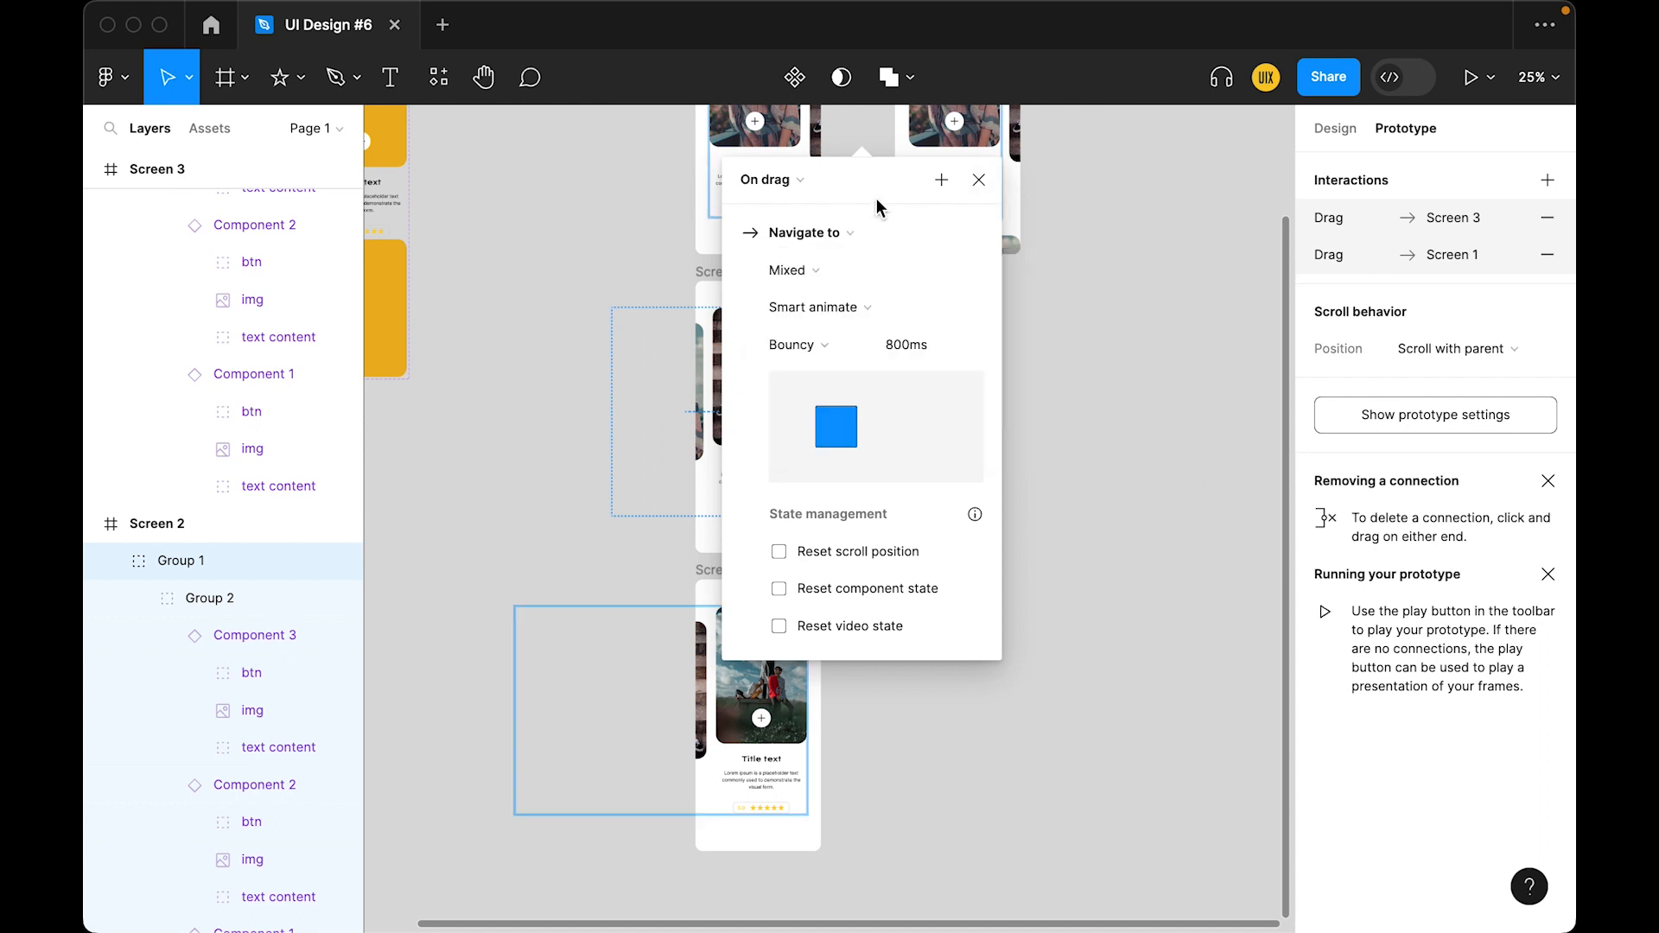
left_click(815, 359)
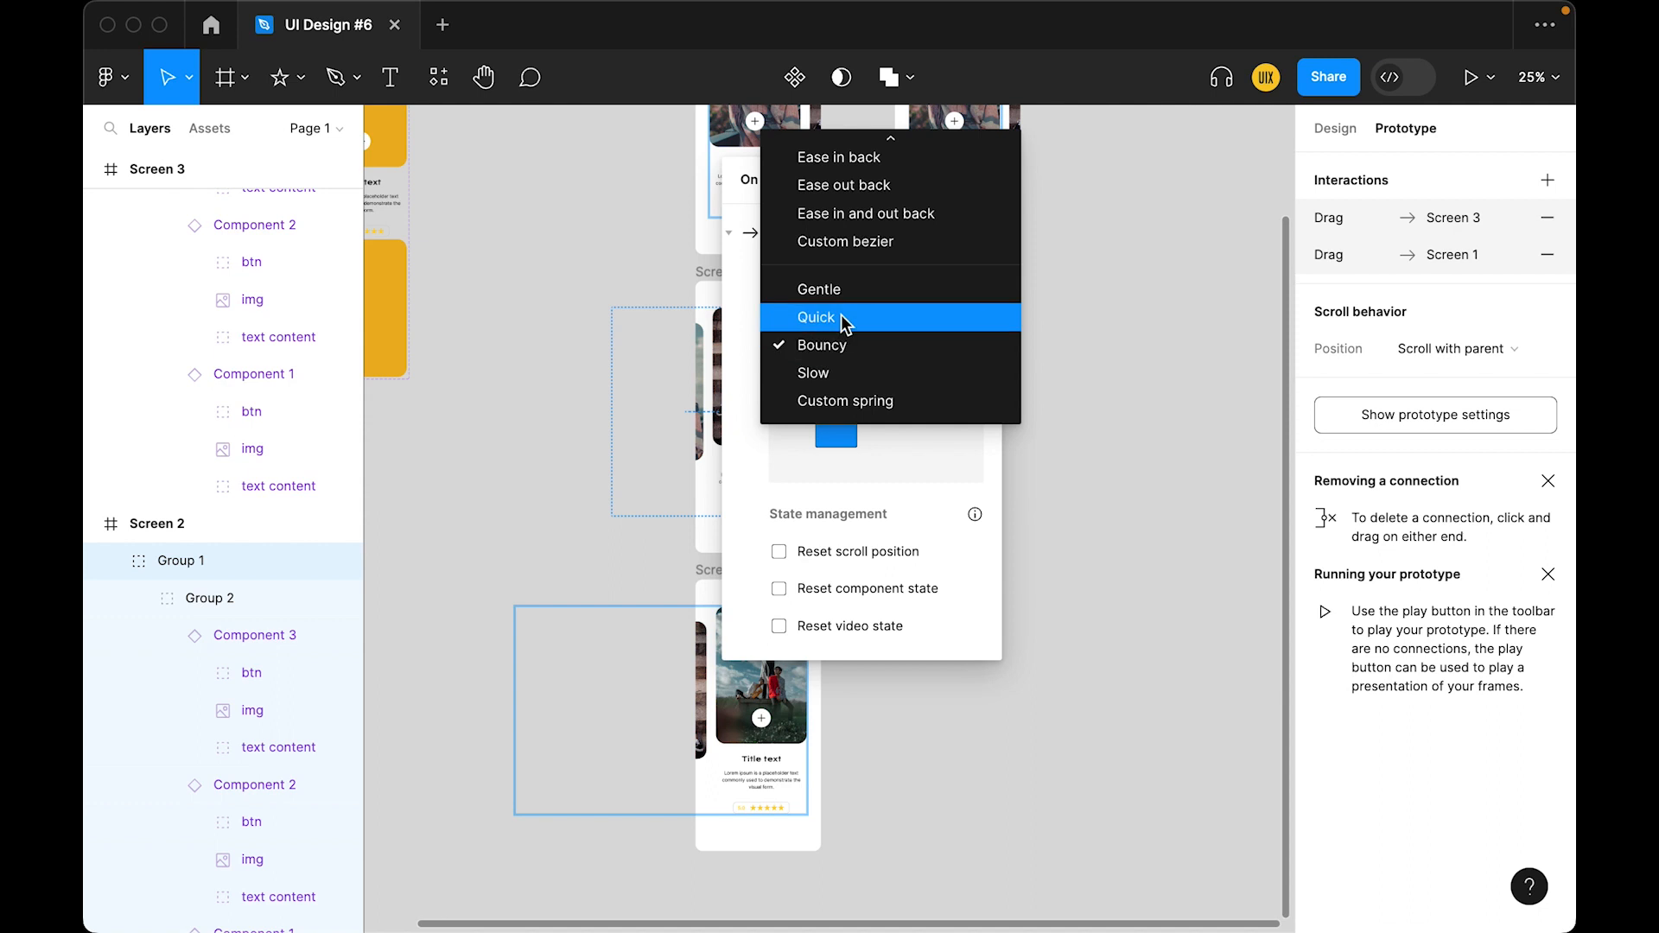
left_click(848, 293)
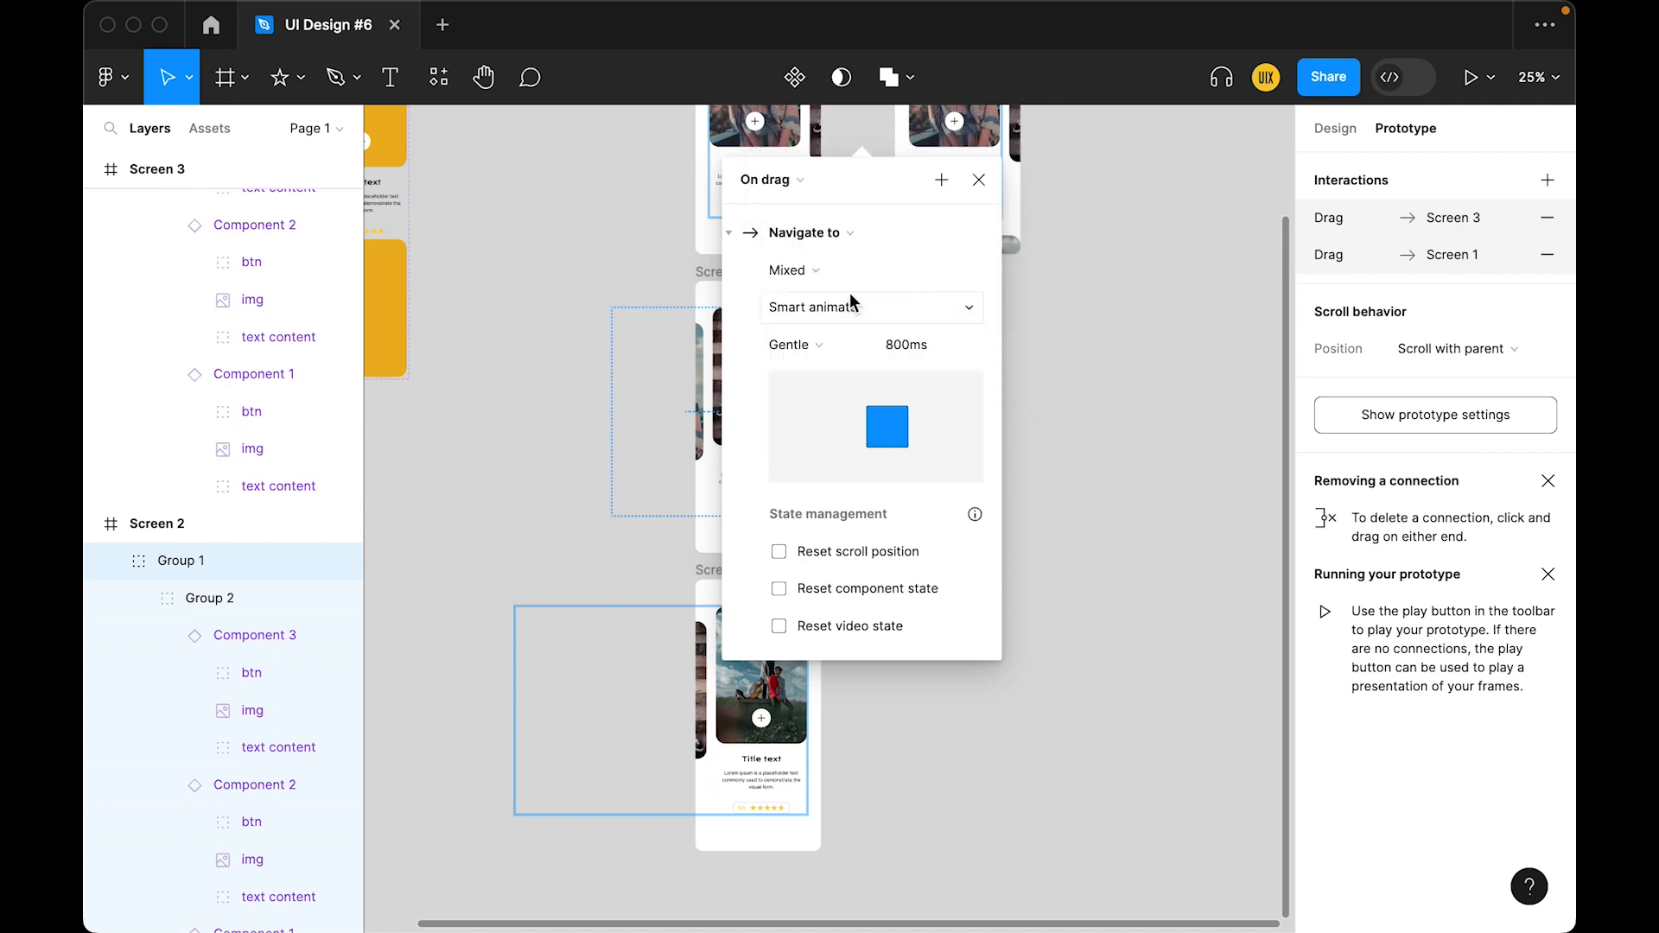
left_click(979, 179)
Set the easing of the plus button's On tap link from Screen 1 to Screen 4 to Gentle
scroll(1055, 481, "up", 5)
left_click(859, 386)
left_click(859, 385)
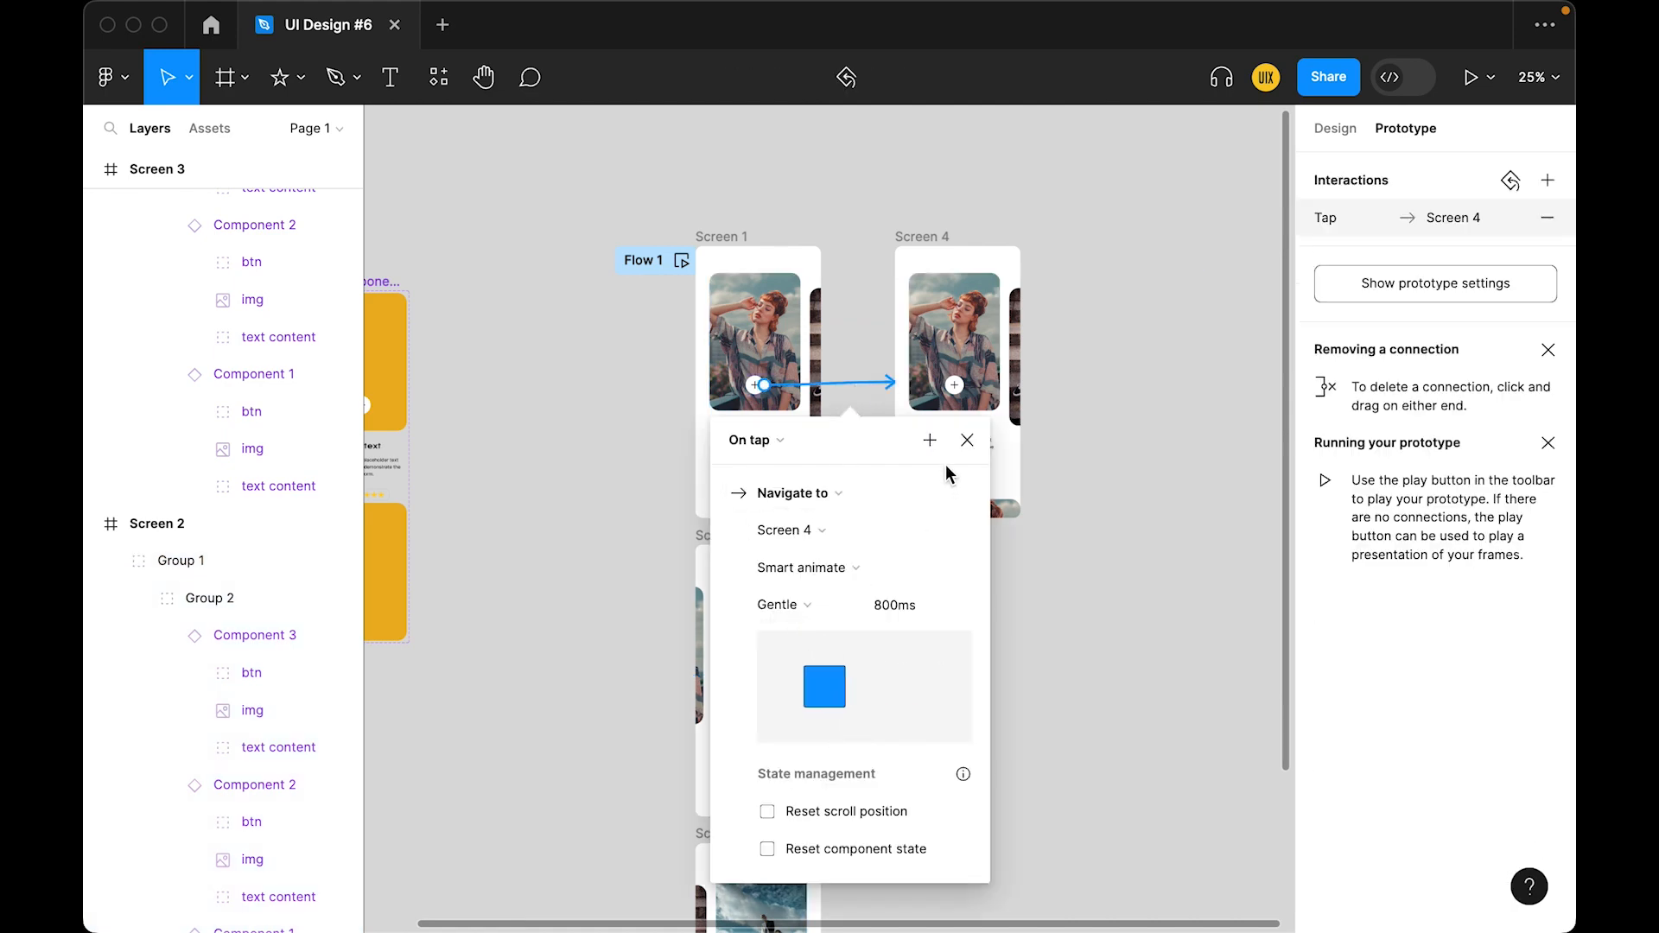
left_click(967, 440)
Preview Flow 1 again, swipe through the carousel cards in both directions, test the plus button, and close the preview
left_click(682, 261)
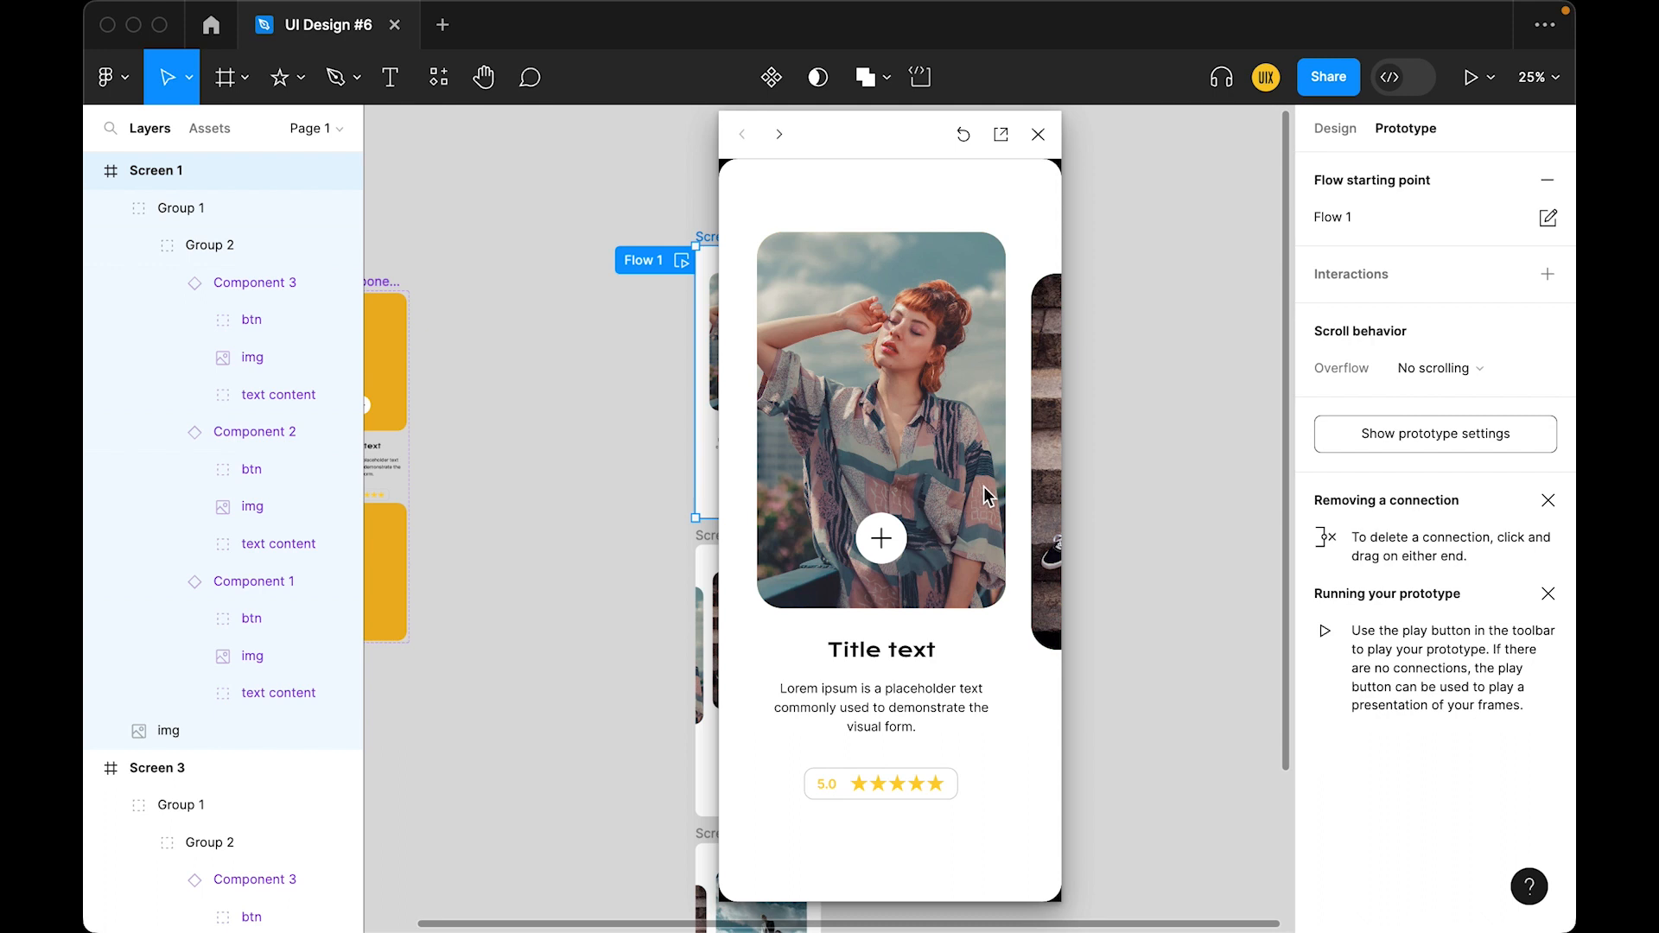
left_click_drag(987, 497, 767, 446)
left_click_drag(896, 448, 1118, 449)
left_click_drag(920, 458, 1117, 445)
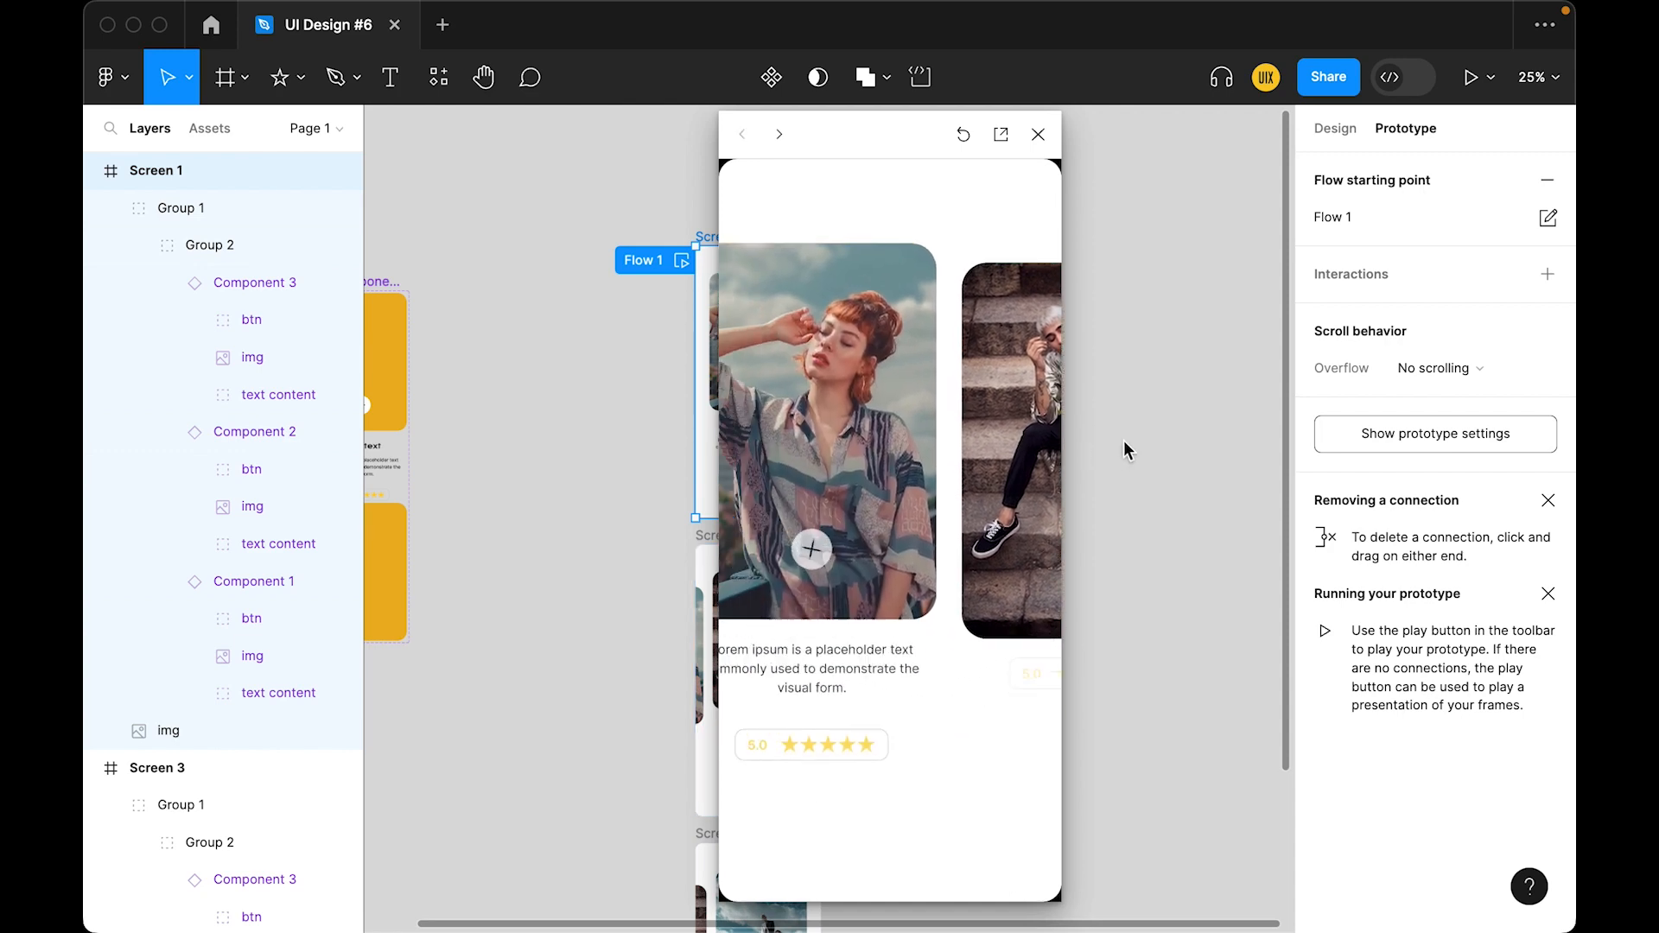
left_click(881, 538)
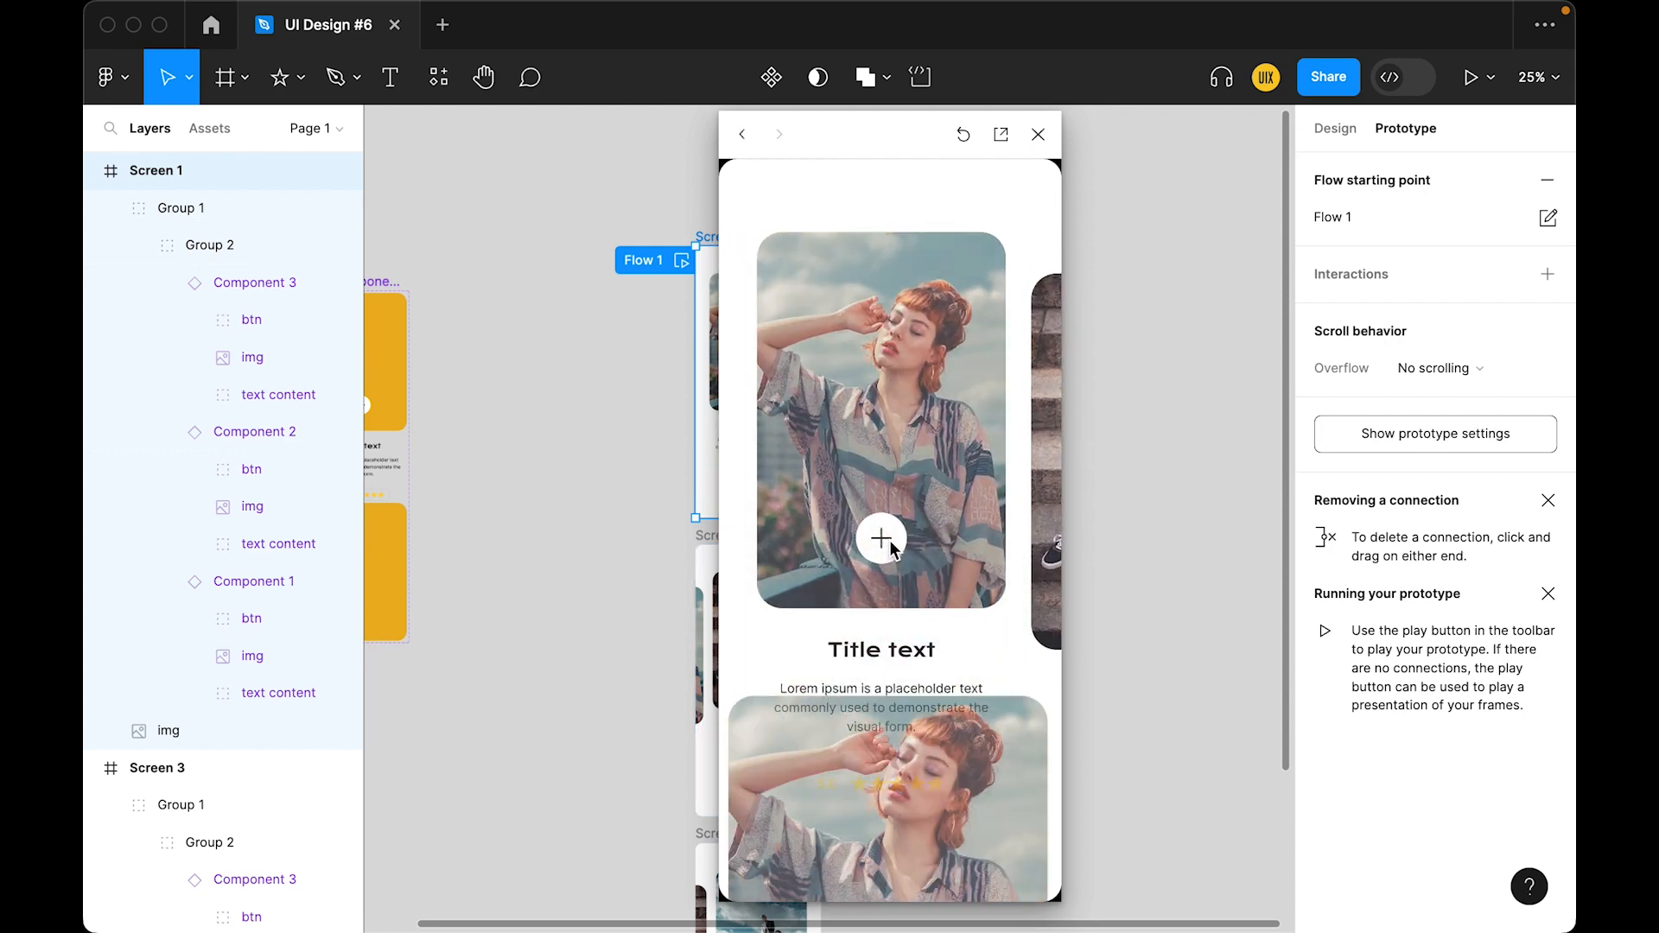
left_click(1037, 134)
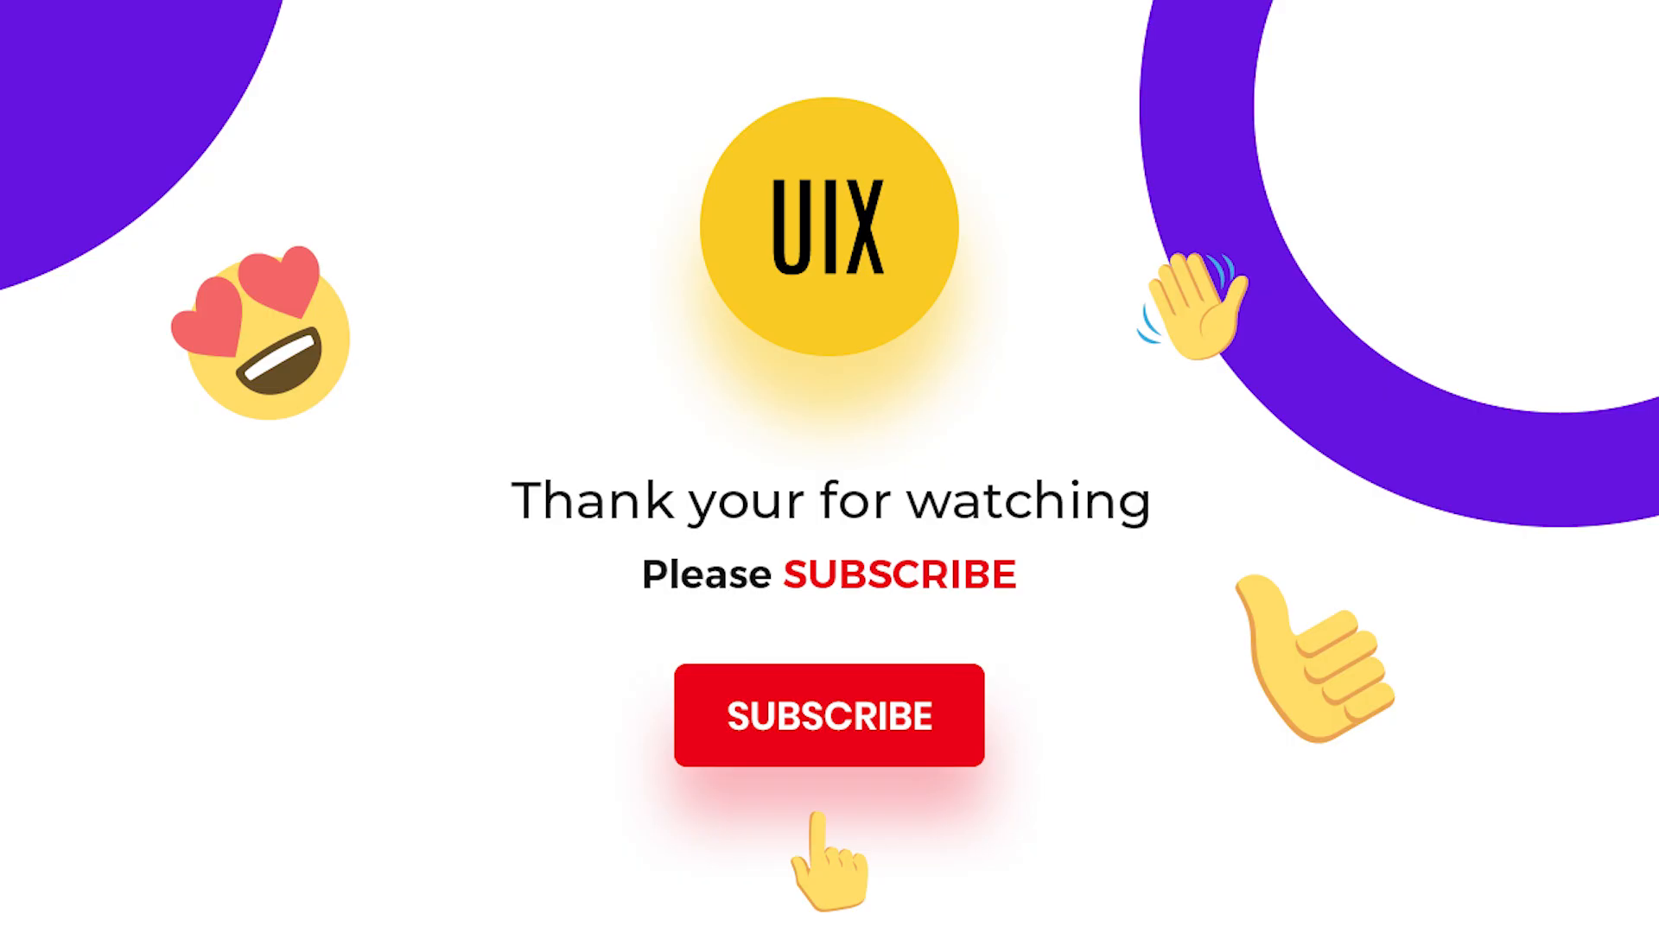